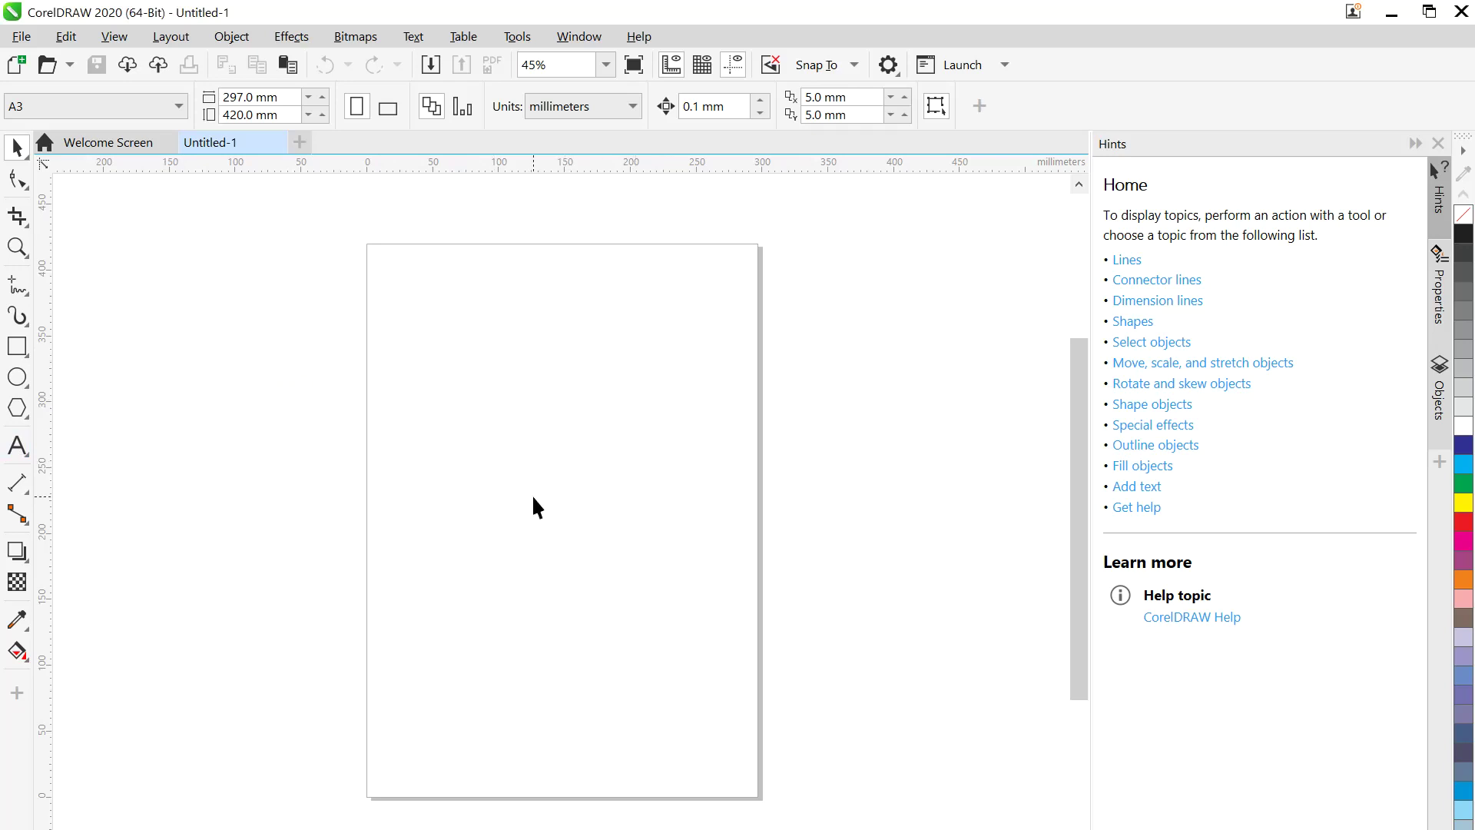
- Bring the yellow patterned jar's JPG from File Explorer's cnc folder into the CorelDRAW page
{"action": "key", "text": "alt+Tab"}
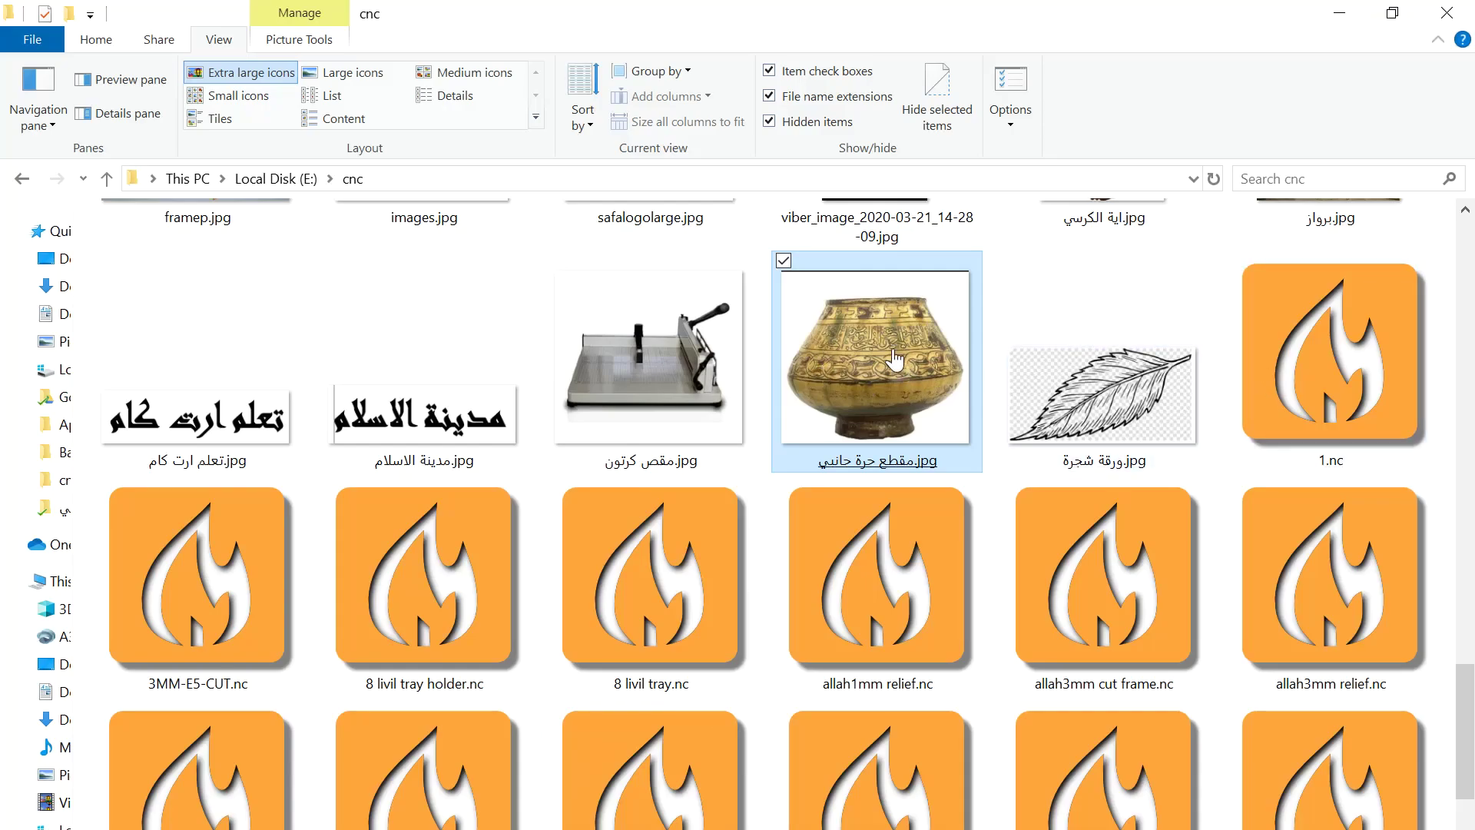
{"action": "mouse_move", "coordinate": [891, 355]}
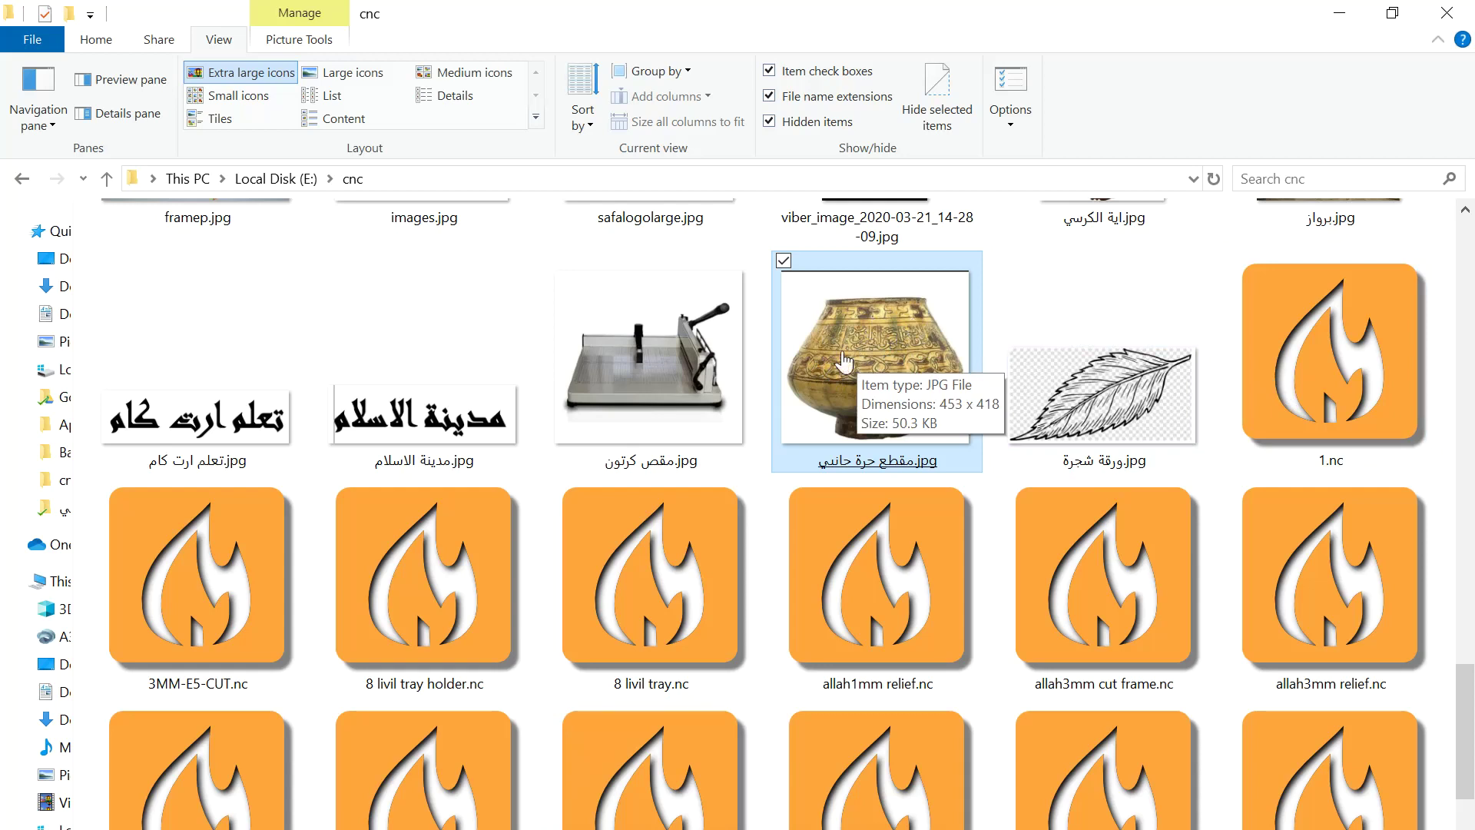
{"action": "left_click_drag", "start_coordinate": [902, 338], "coordinate": [590, 481]}
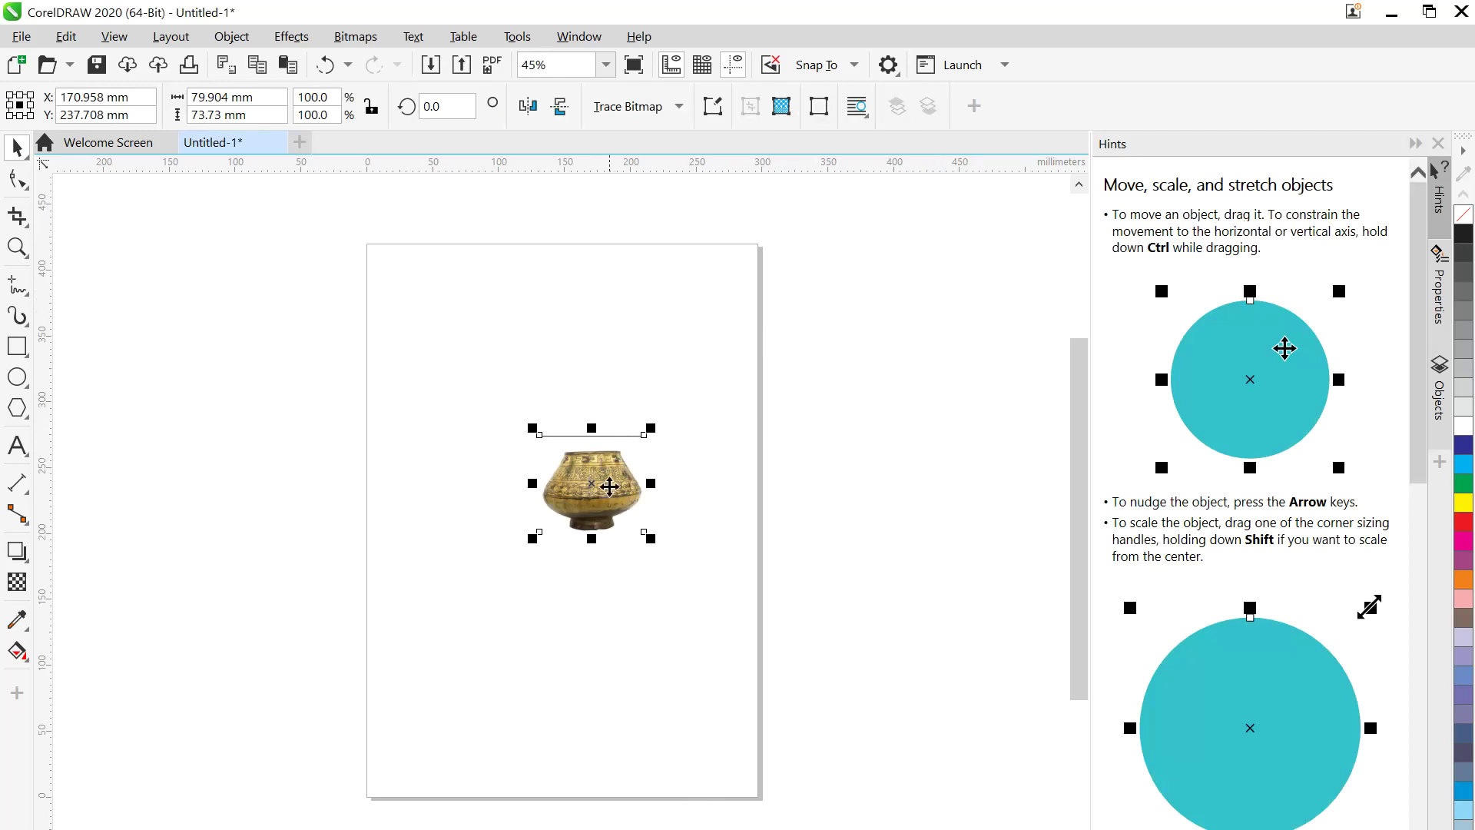
{"action": "scroll", "coordinate": [609, 486], "scroll_direction": "up", "scroll_amount": 5}
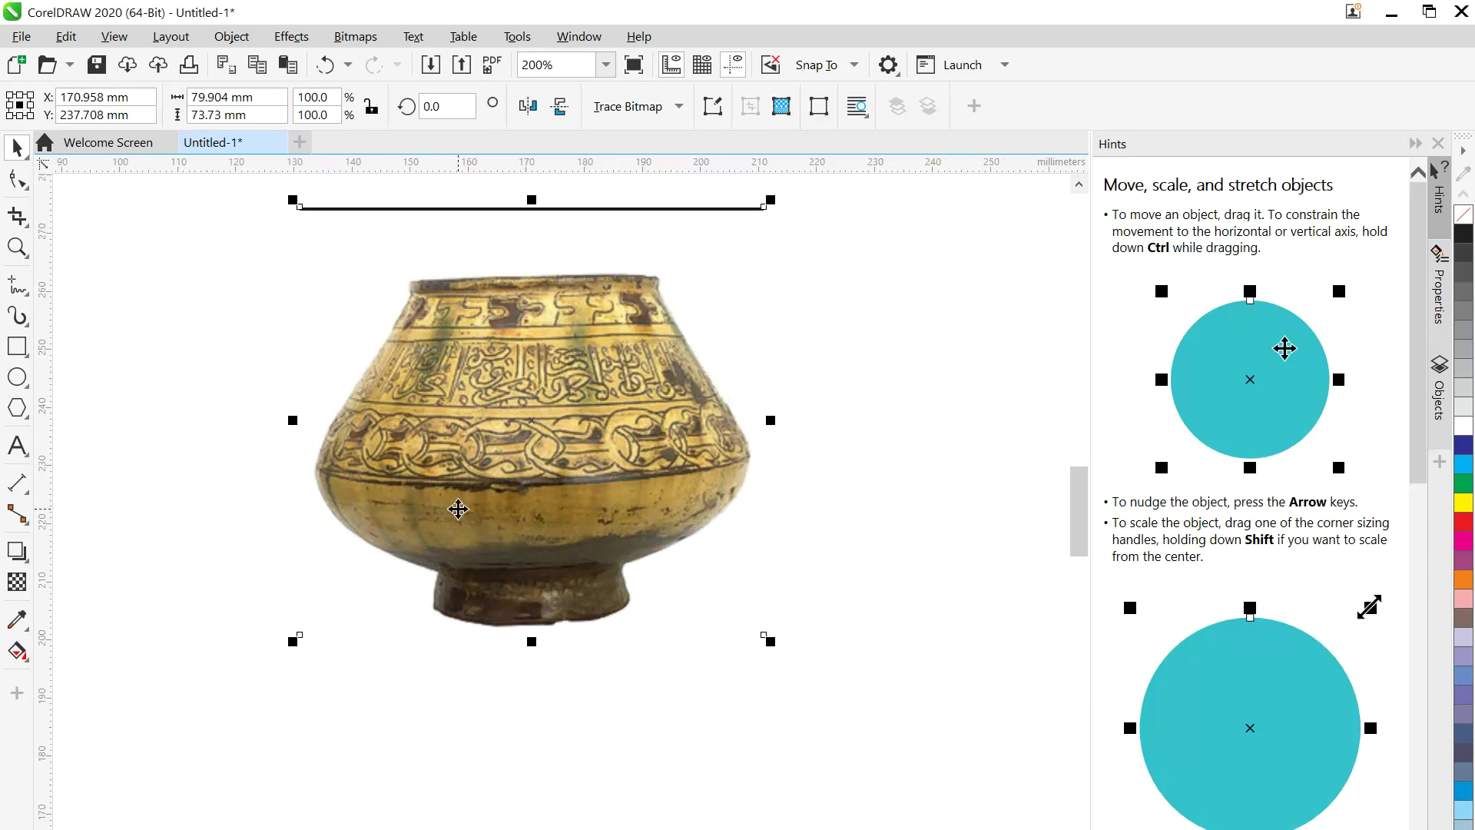
{"action": "left_click", "coordinate": [194, 418]}
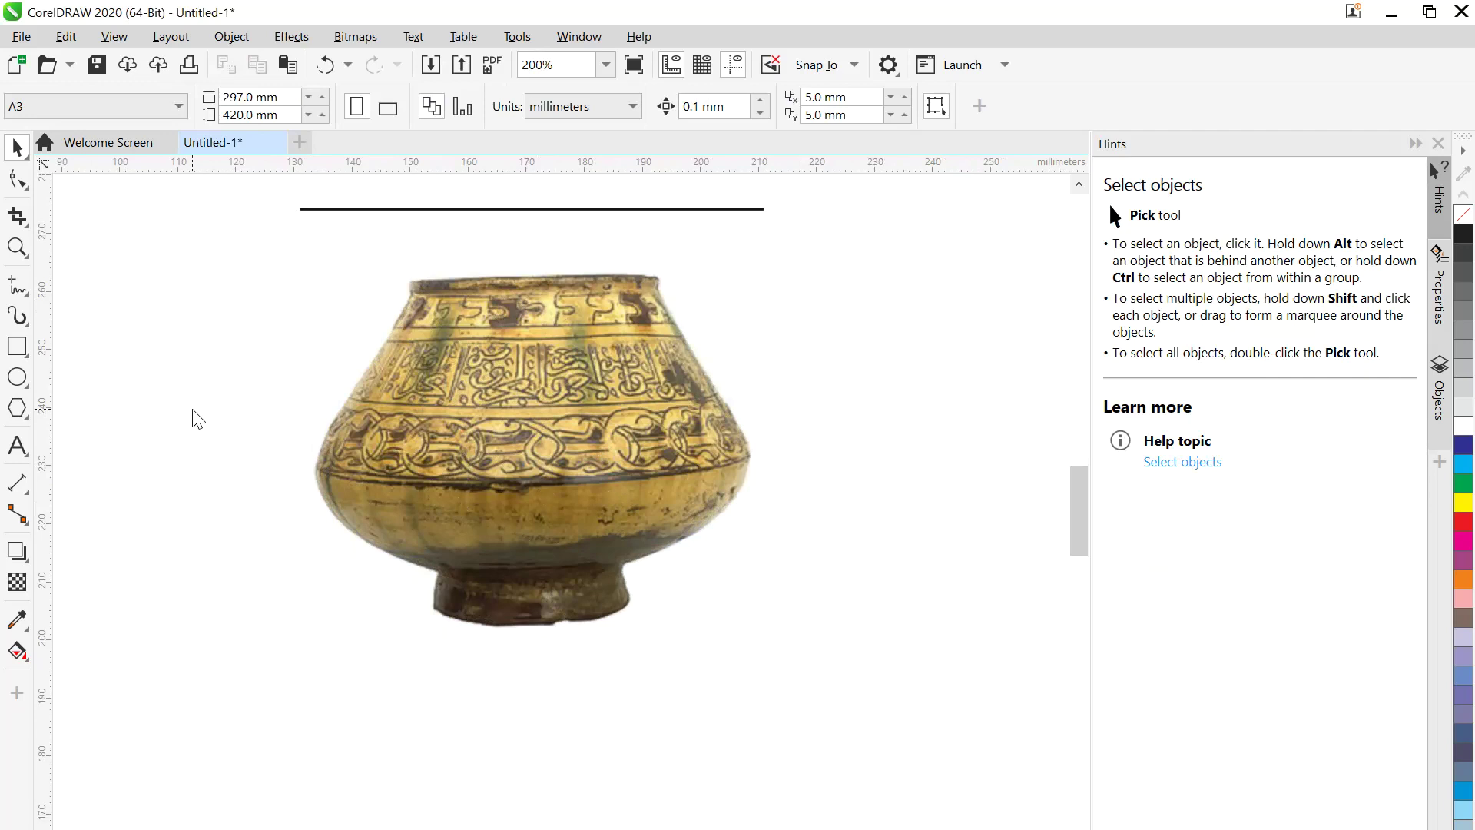
{"action": "scroll", "coordinate": [555, 463], "scroll_direction": "down", "scroll_amount": 3}
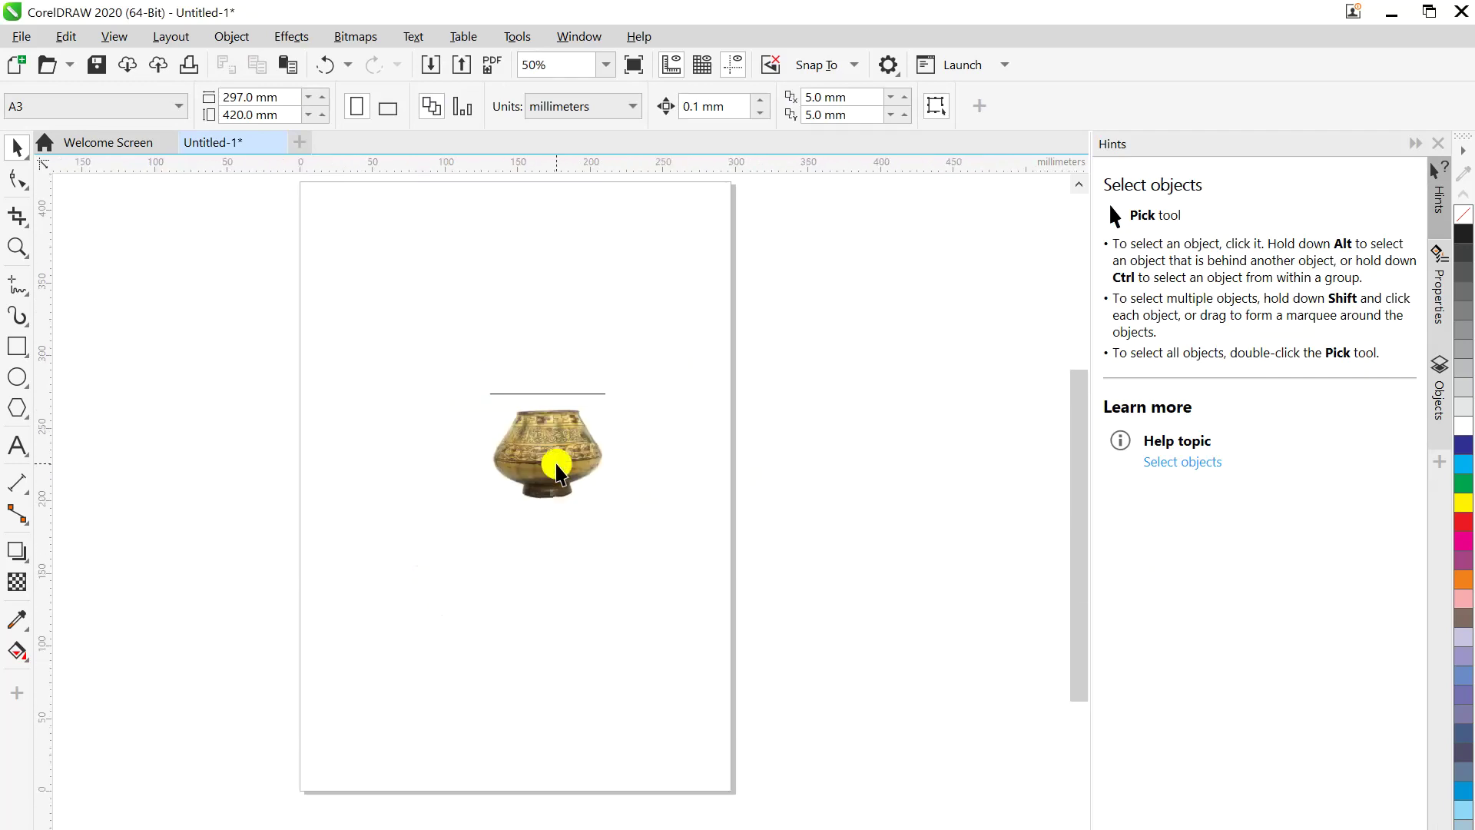
- Set the jar image's width and height to 150 mm each and move it up and left on the page
{"action": "left_click", "coordinate": [555, 462]}
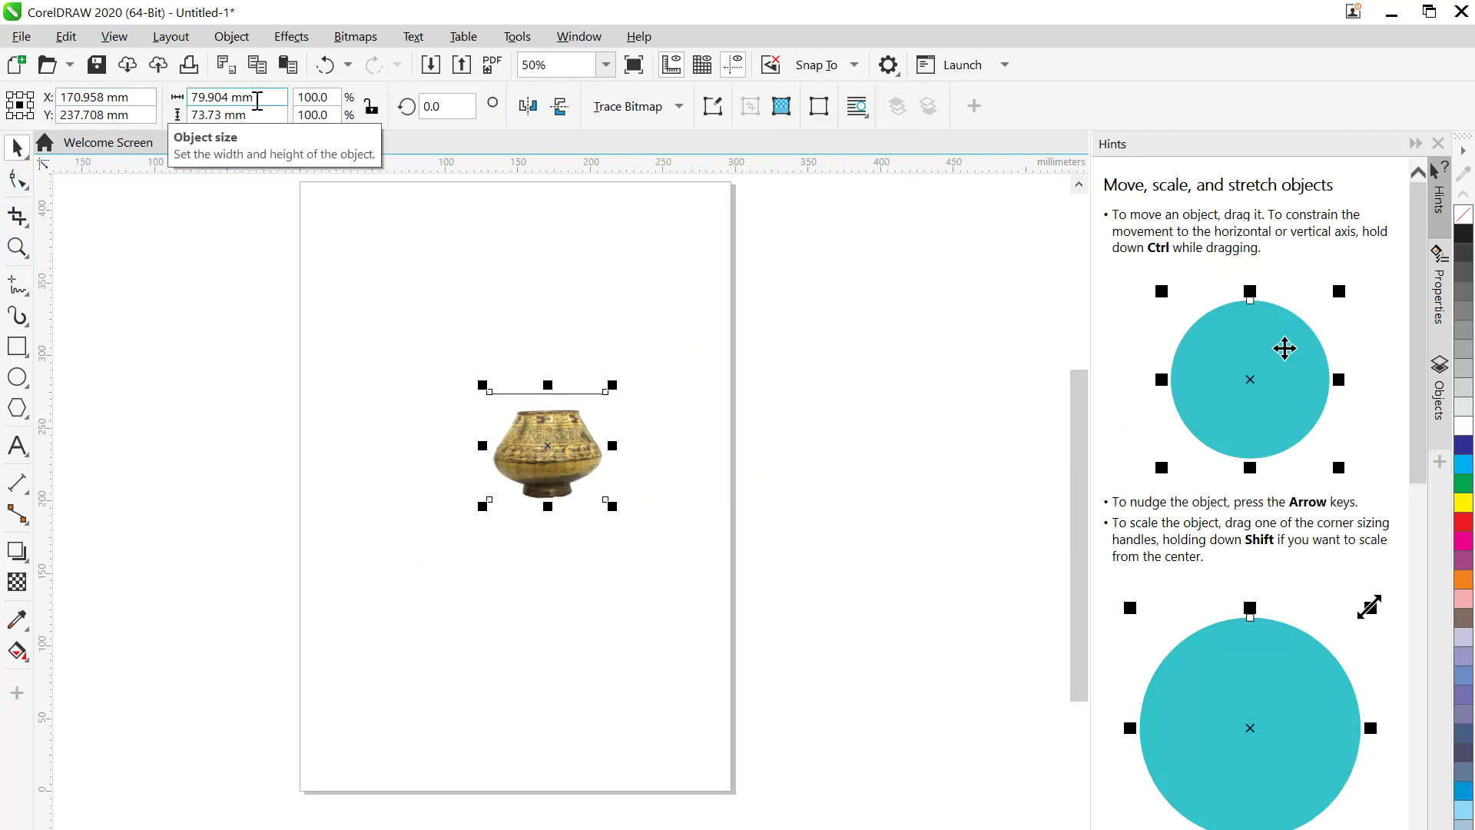
{"action": "left_click_drag", "start_coordinate": [257, 100], "coordinate": [188, 100]}
{"action": "type", "text": "150"}
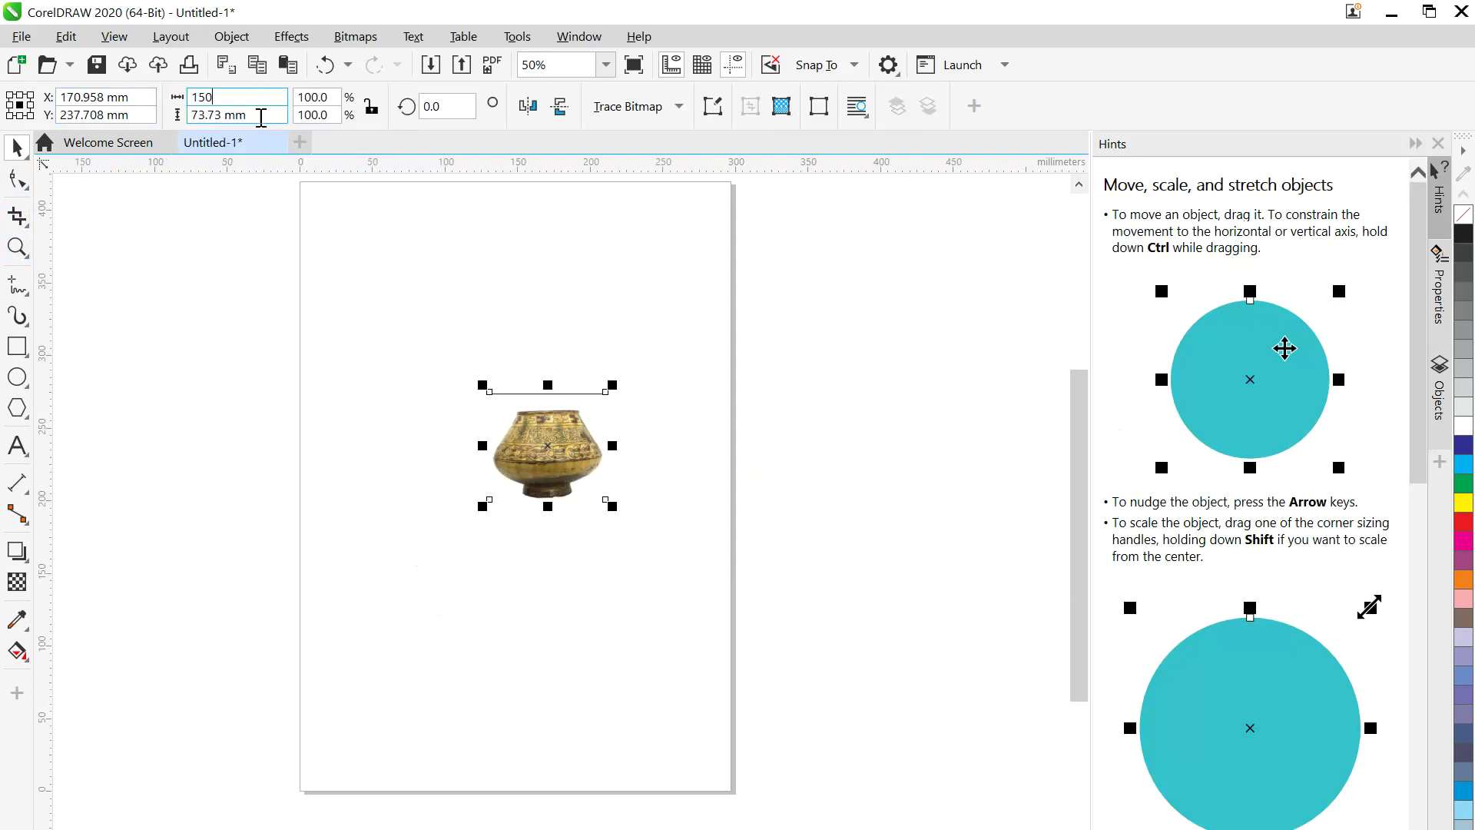
{"action": "left_click_drag", "start_coordinate": [261, 117], "coordinate": [183, 115]}
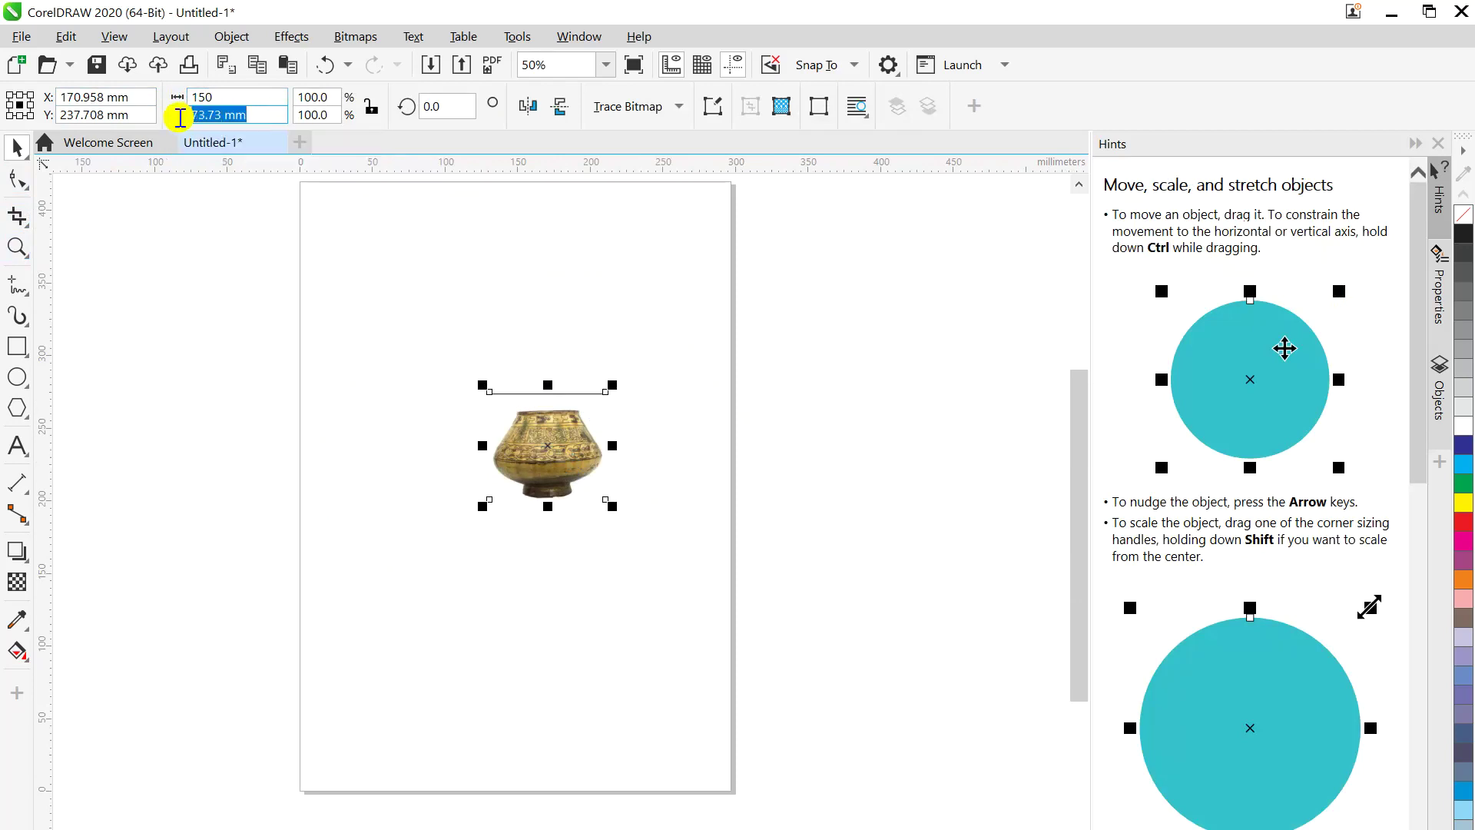
{"action": "type", "text": "150"}
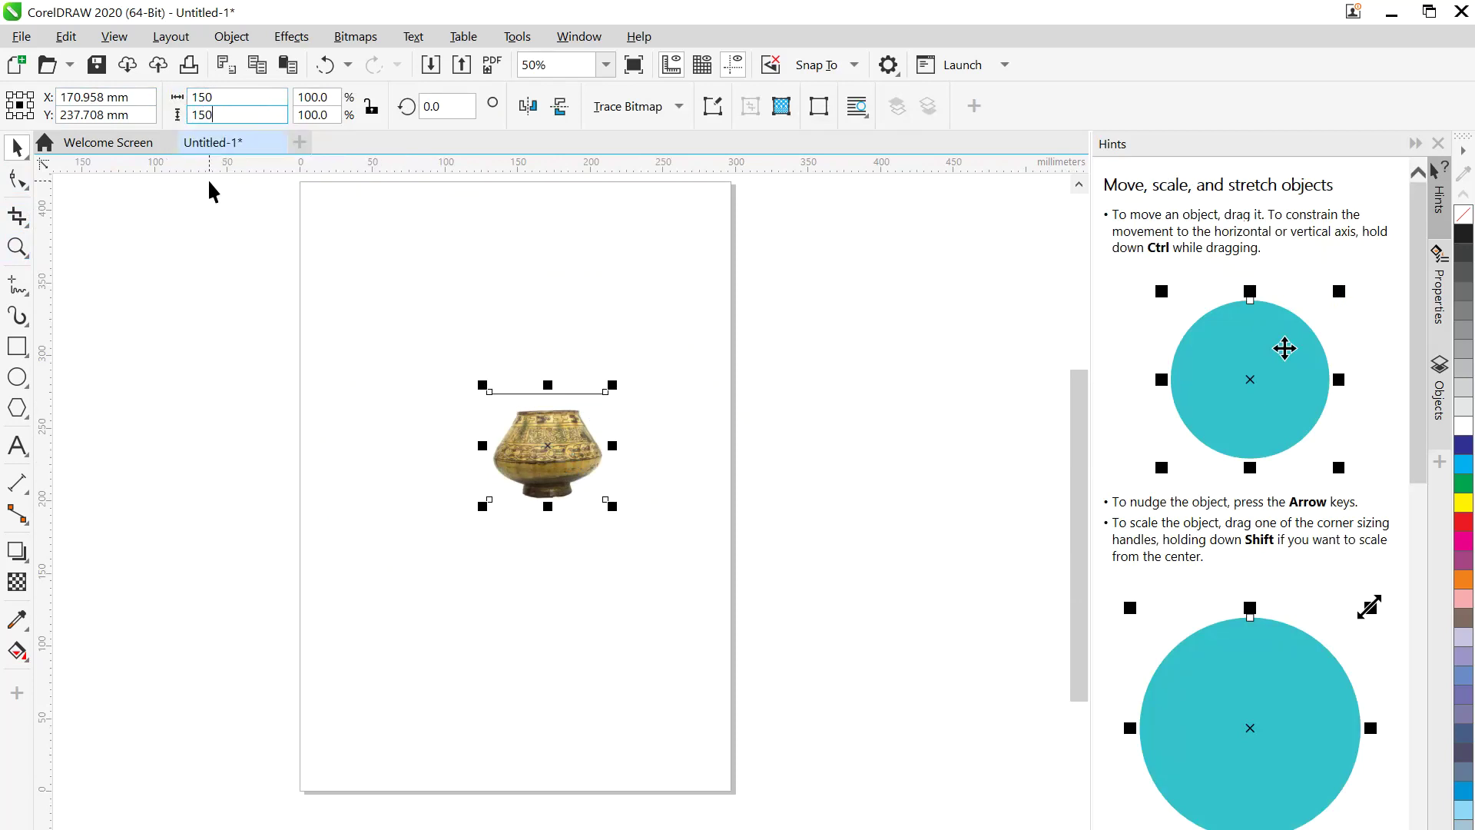
{"action": "key", "text": "Return"}
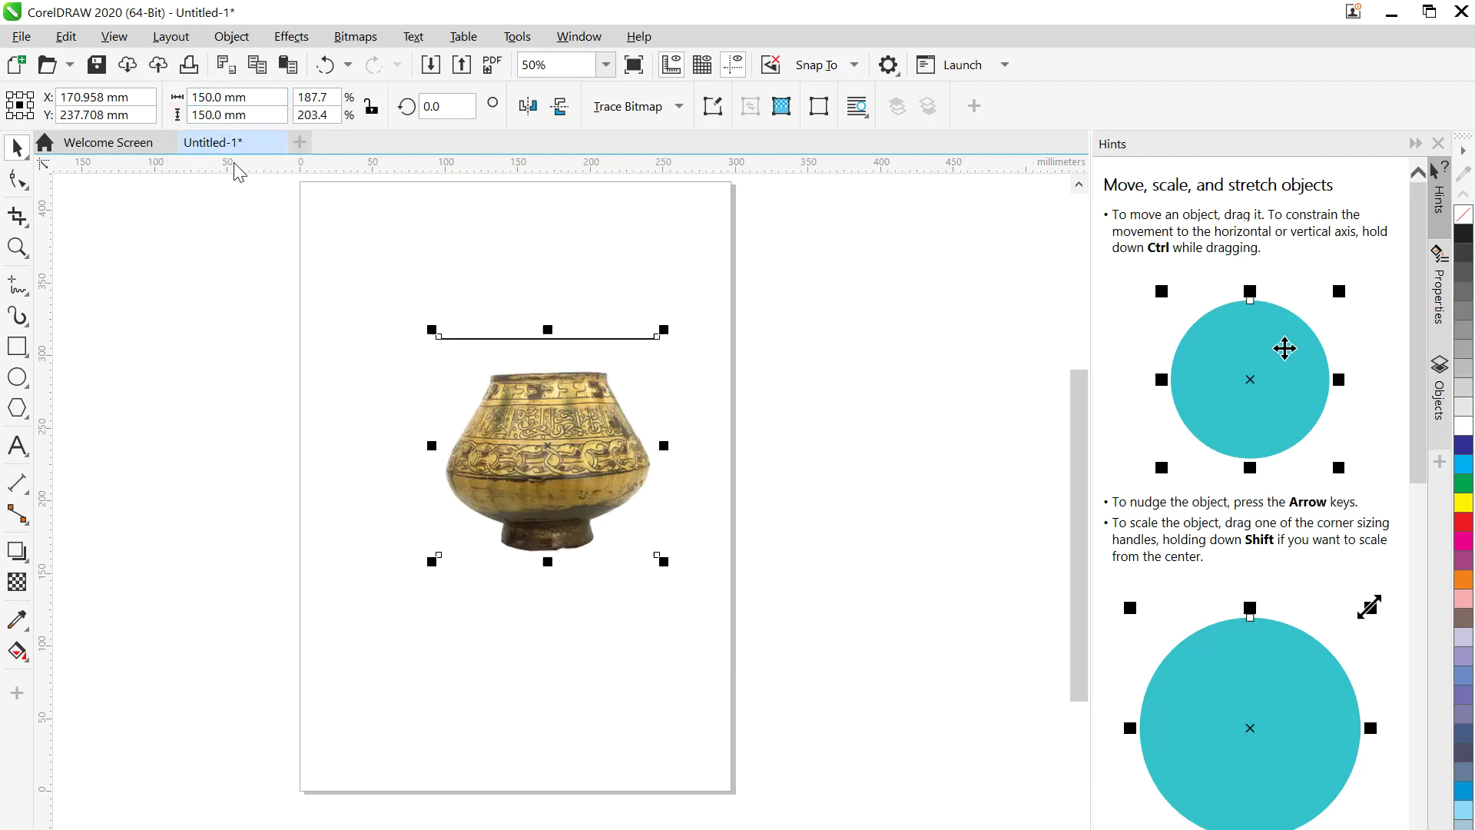
{"action": "left_click_drag", "start_coordinate": [588, 475], "coordinate": [543, 449]}
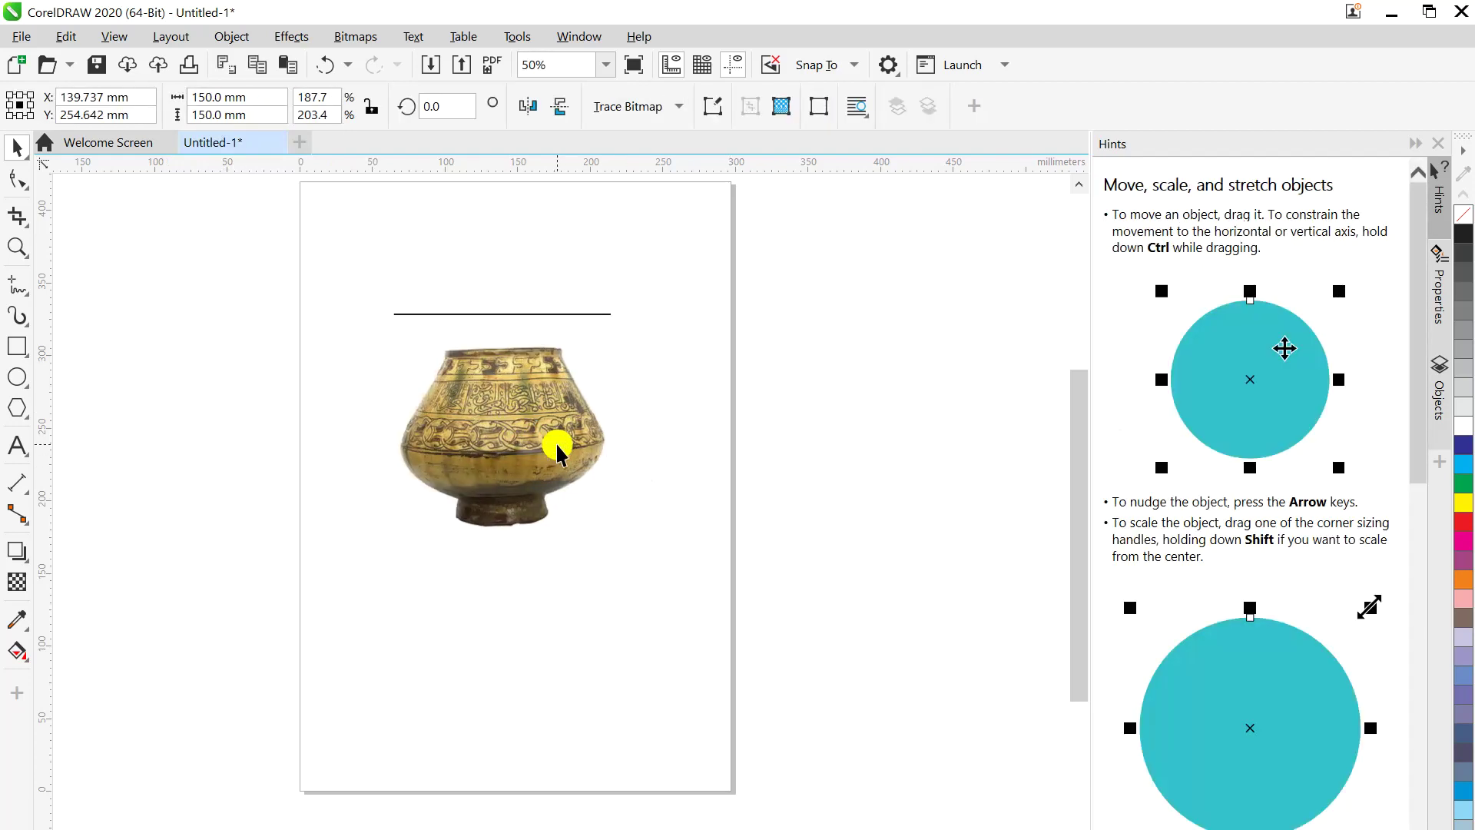
{"action": "left_click", "coordinate": [343, 461]}
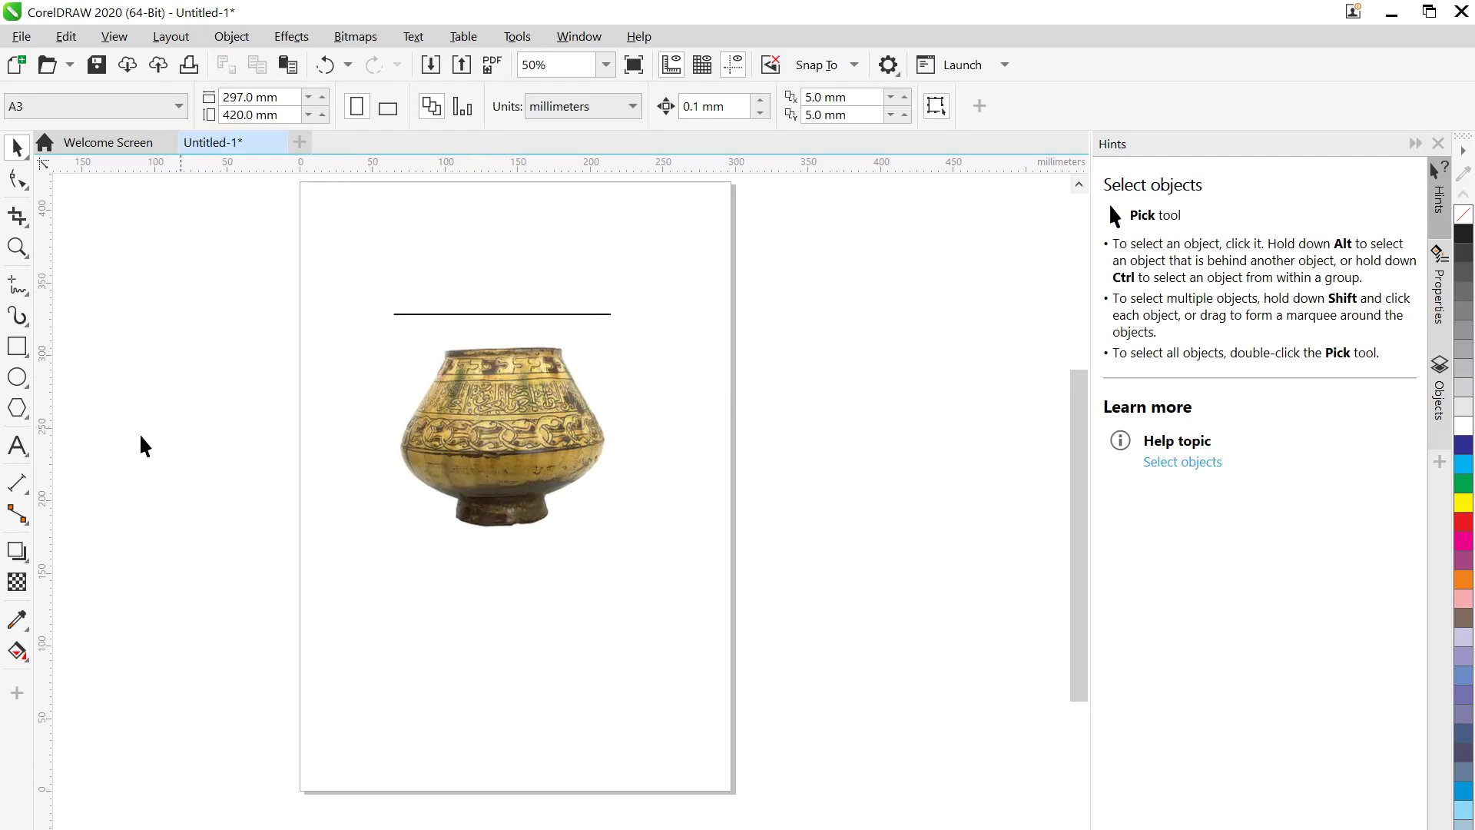
- Start an artistic text object in the empty area beside the jar image, with the font size at 72 pt
{"action": "left_click", "coordinate": [17, 446]}
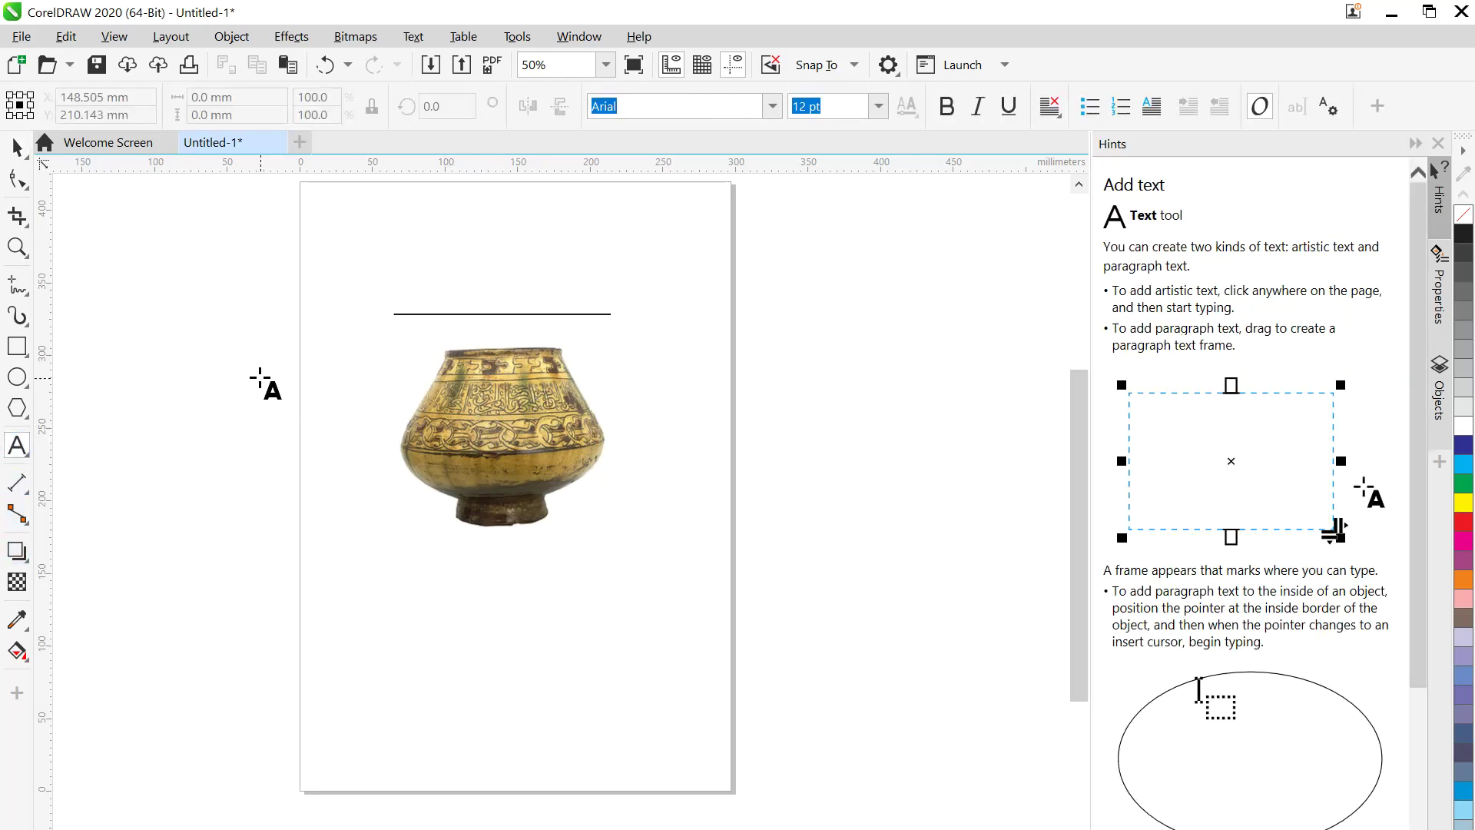
{"action": "left_click", "coordinate": [227, 371]}
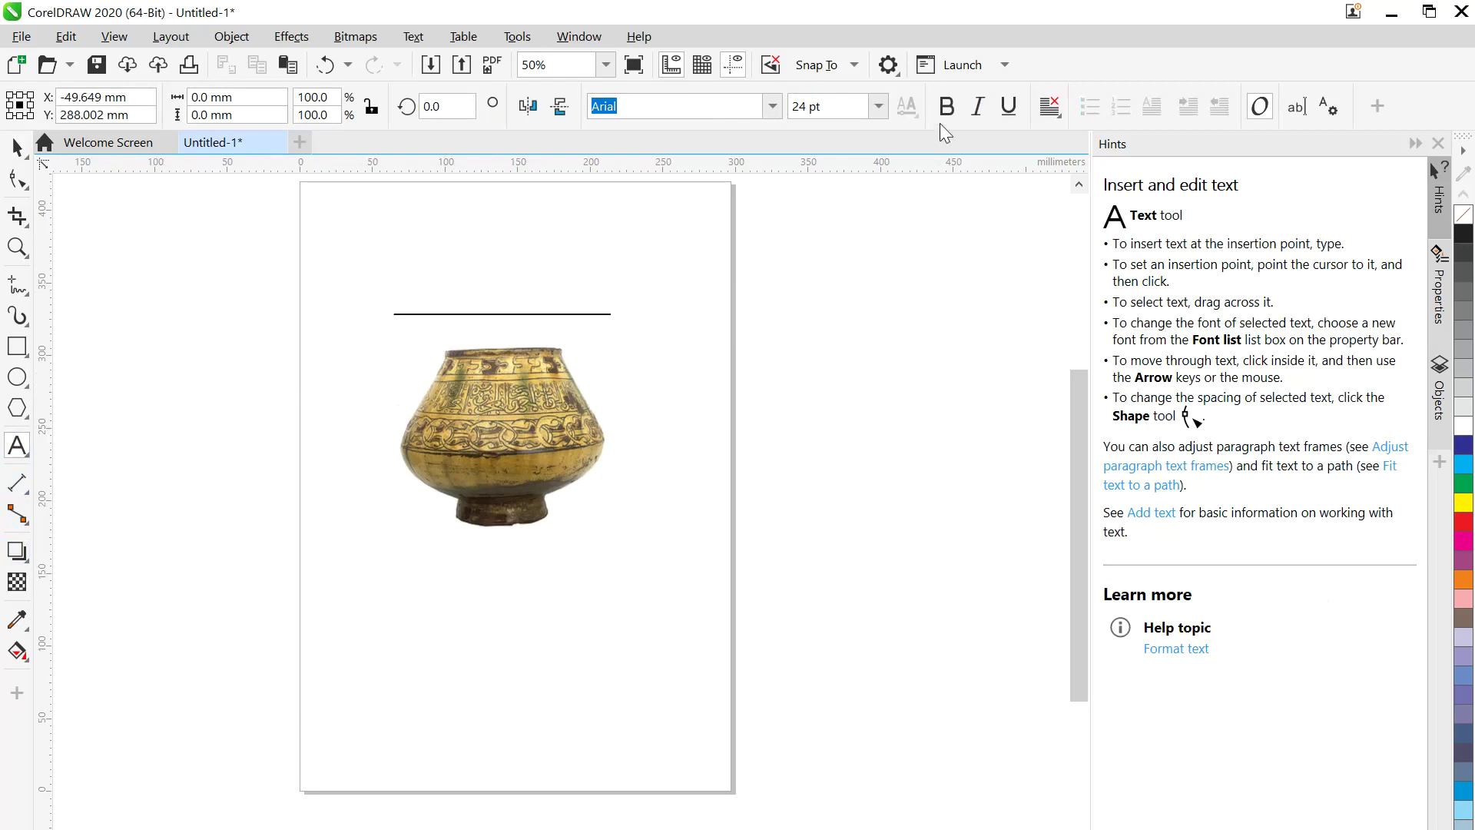
{"action": "left_click", "coordinate": [884, 106]}
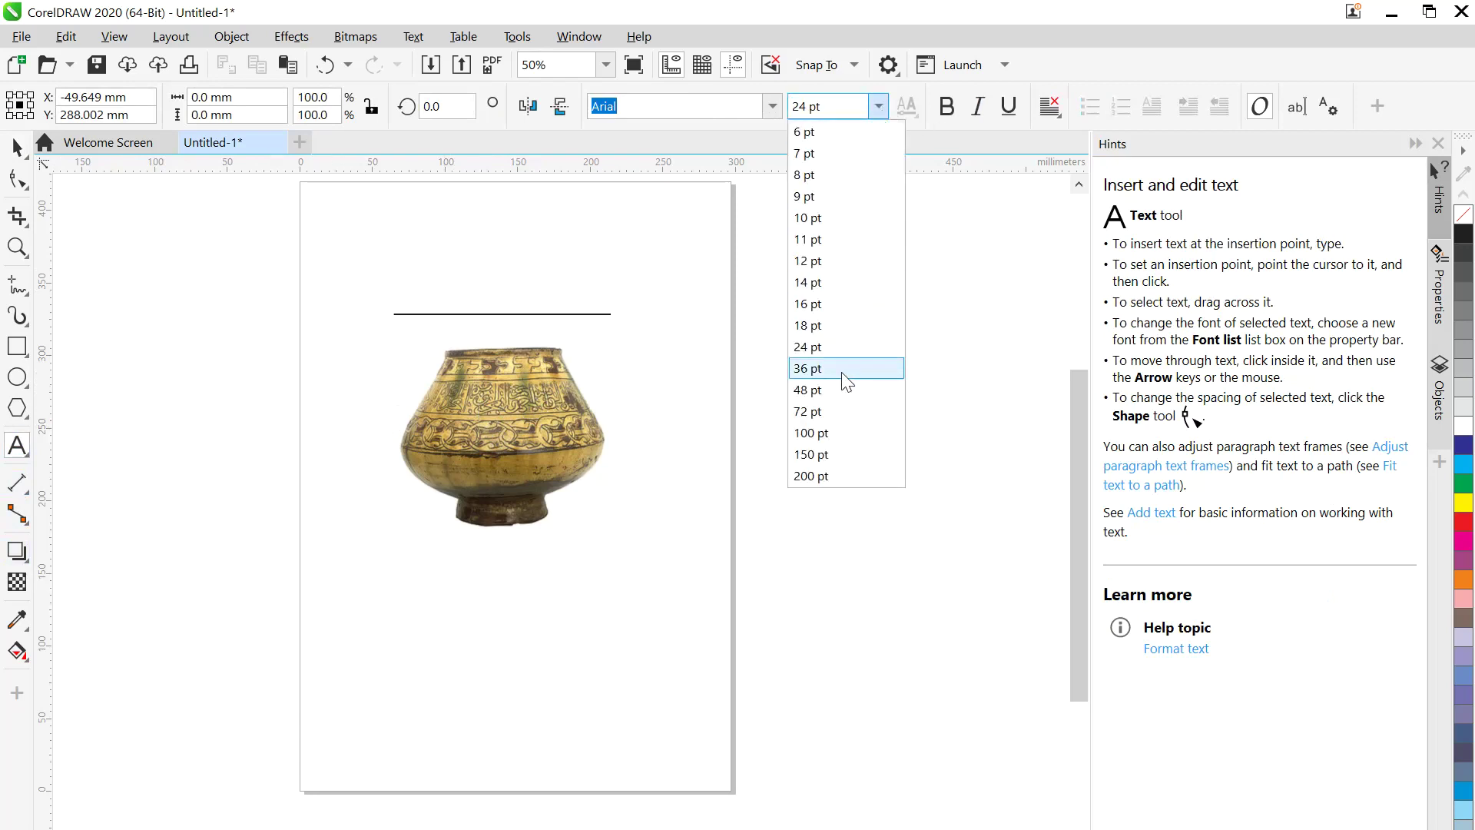
{"action": "left_click", "coordinate": [828, 413]}
{"action": "type", "text": "hgg"}
{"action": "key", "text": "BackSpace"}
{"action": "key", "text": "BackSpace"}
{"action": "key", "text": "BackSpace"}
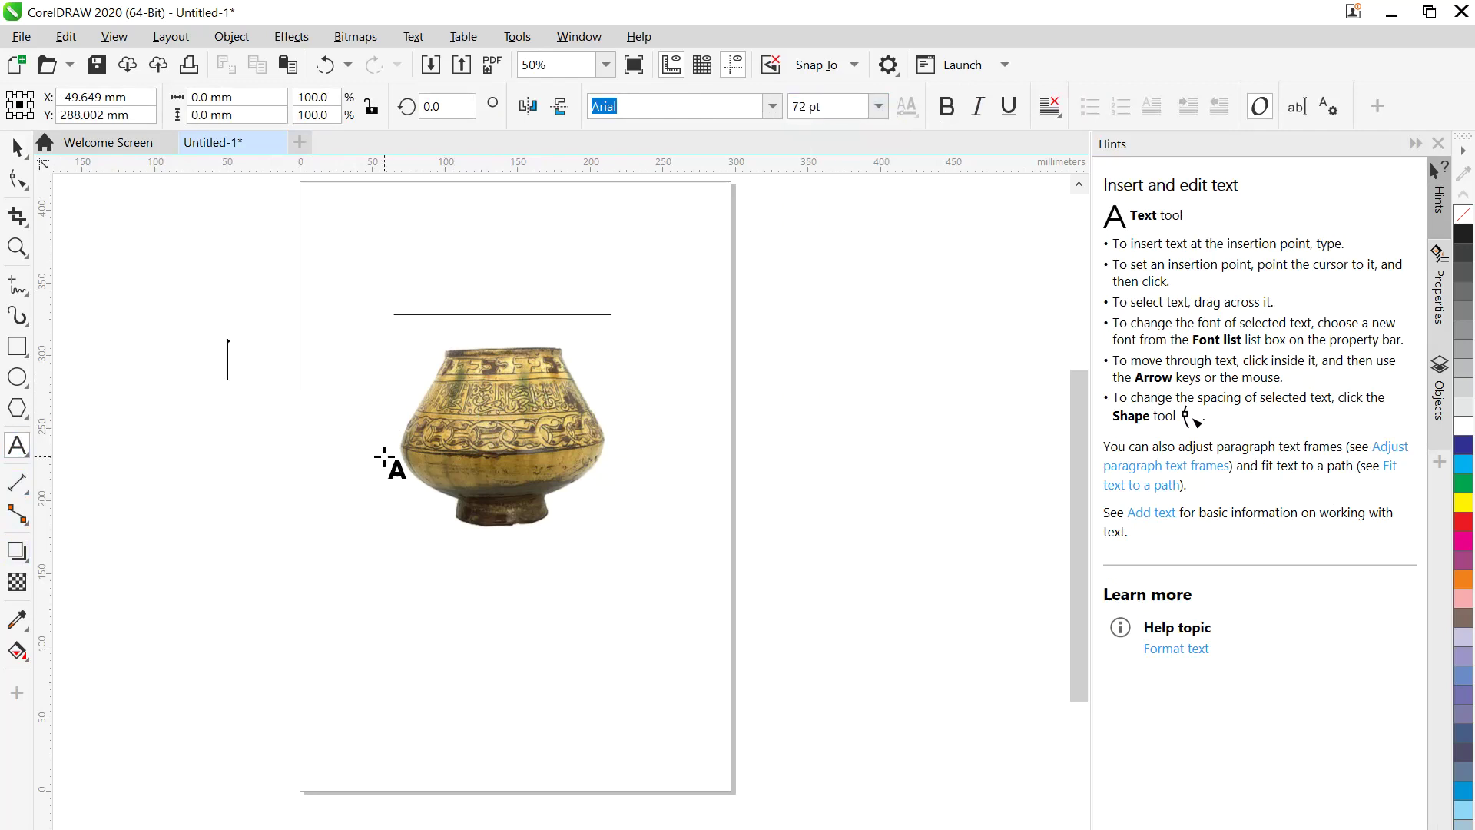
- Enter the words الله, الحمد and سبحان on three separate lines of the text object and finish text editing
{"action": "type", "text": "الله"}
{"action": "key", "text": "Return"}
{"action": "type", "text": "الحمد"}
{"action": "key", "text": "Return"}
{"action": "type", "text": "سب"}
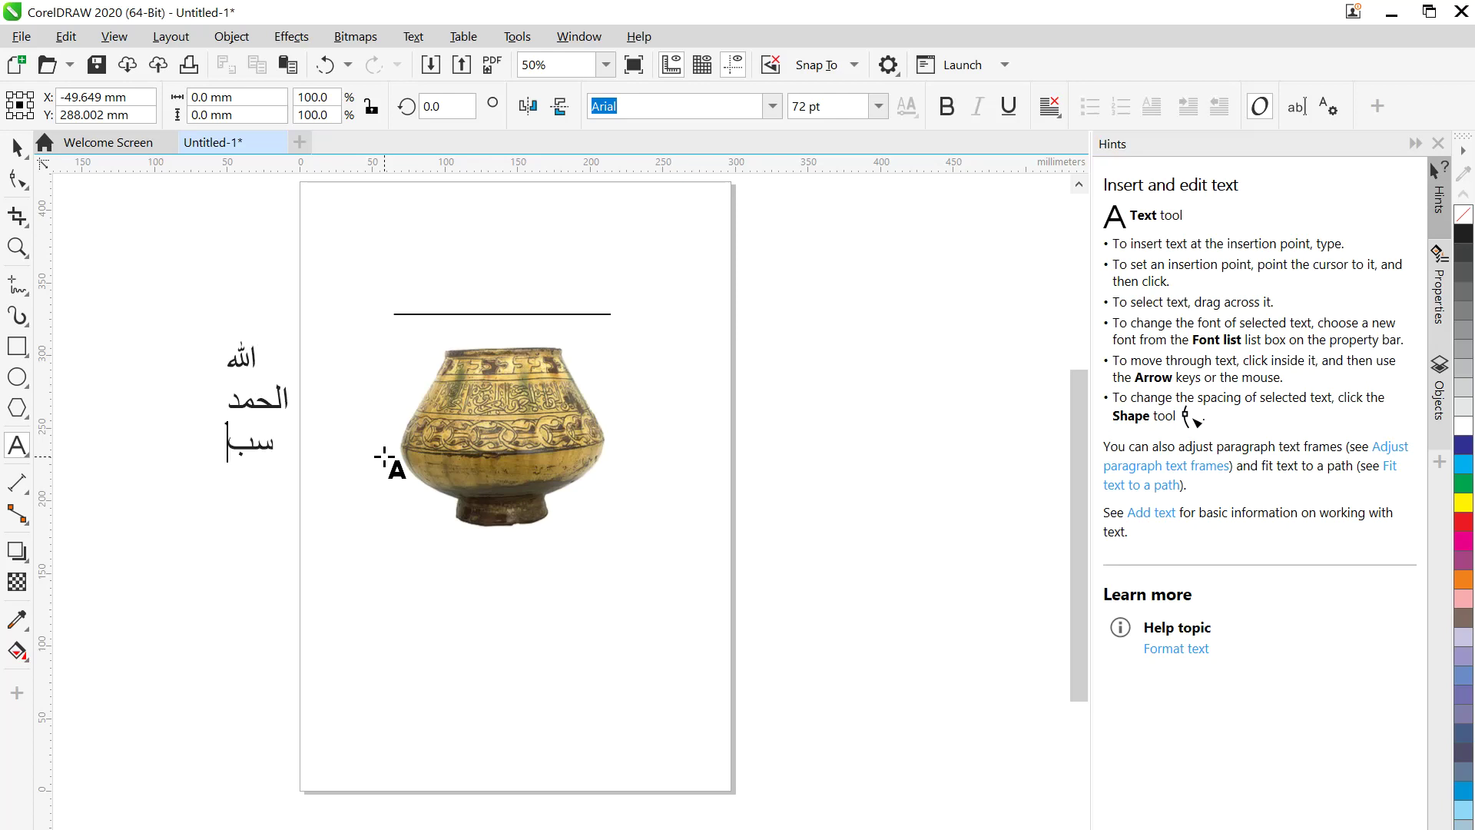
{"action": "type", "text": "حان"}
{"action": "key", "text": "Escape"}
{"action": "left_click", "coordinate": [270, 512]}
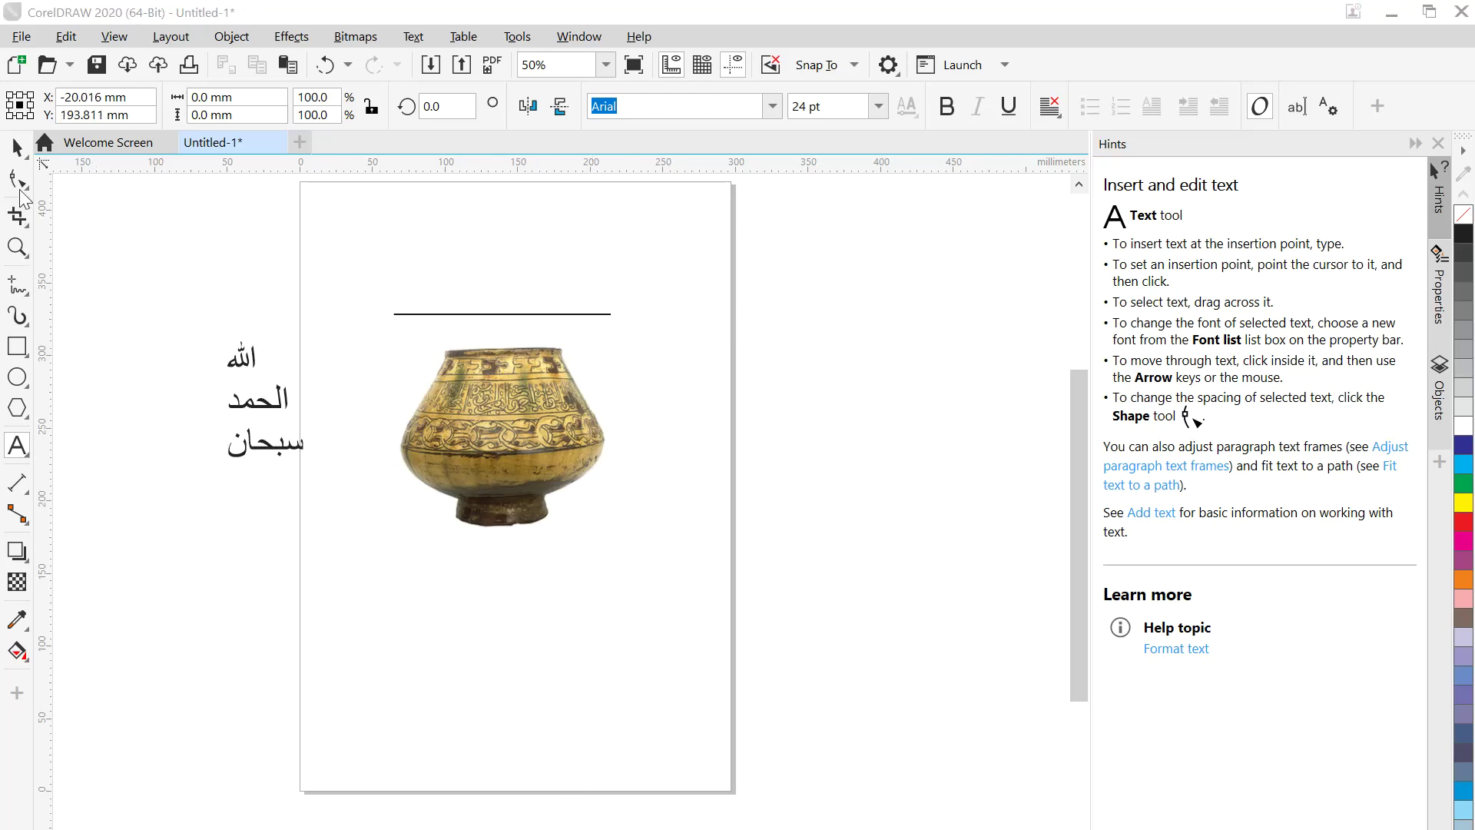
{"action": "left_click", "coordinate": [20, 146]}
{"action": "left_click", "coordinate": [20, 146]}
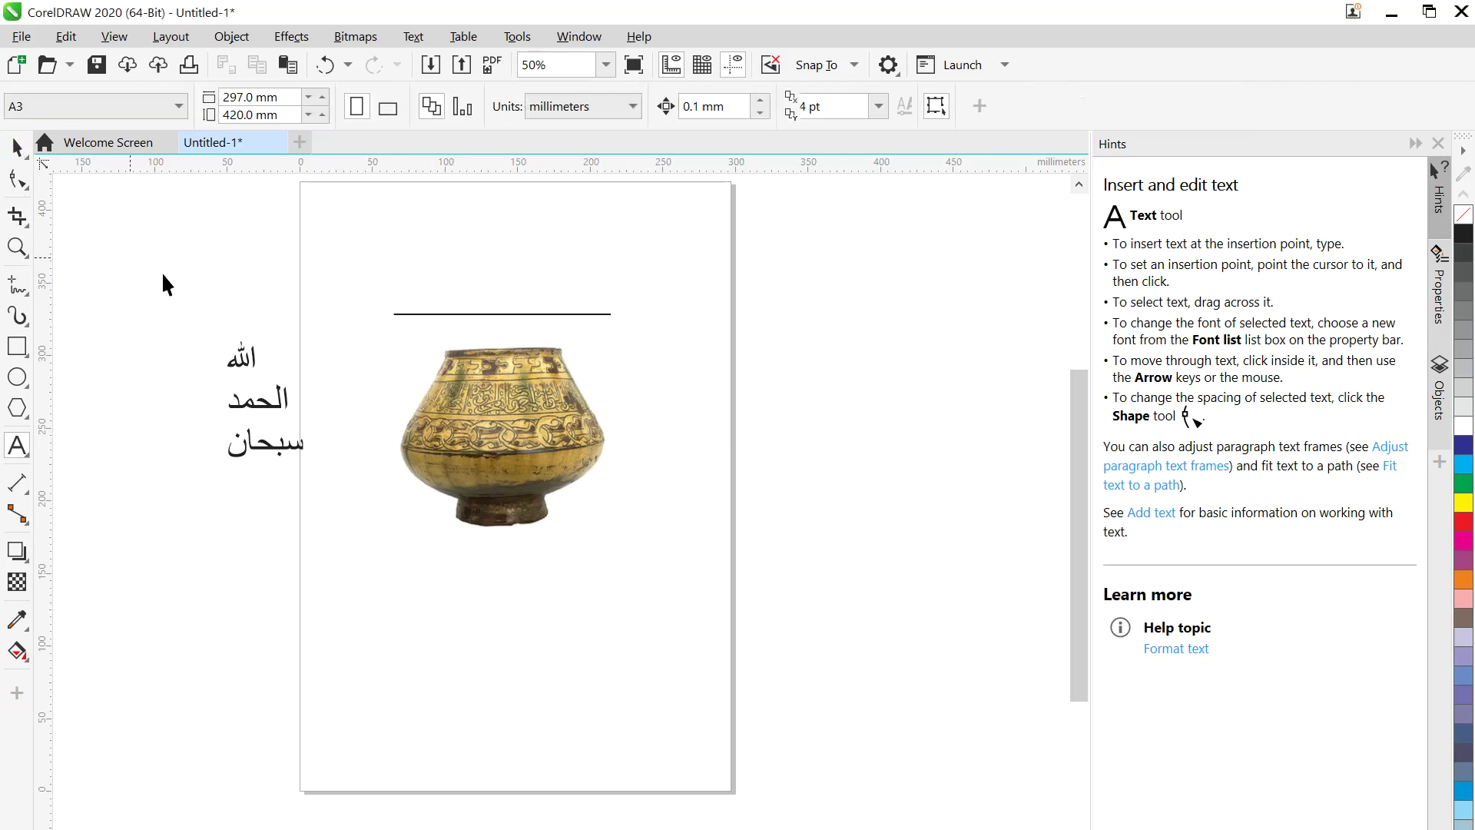
- Convert the three-line Arabic text object to curves
{"action": "left_click", "coordinate": [242, 357]}
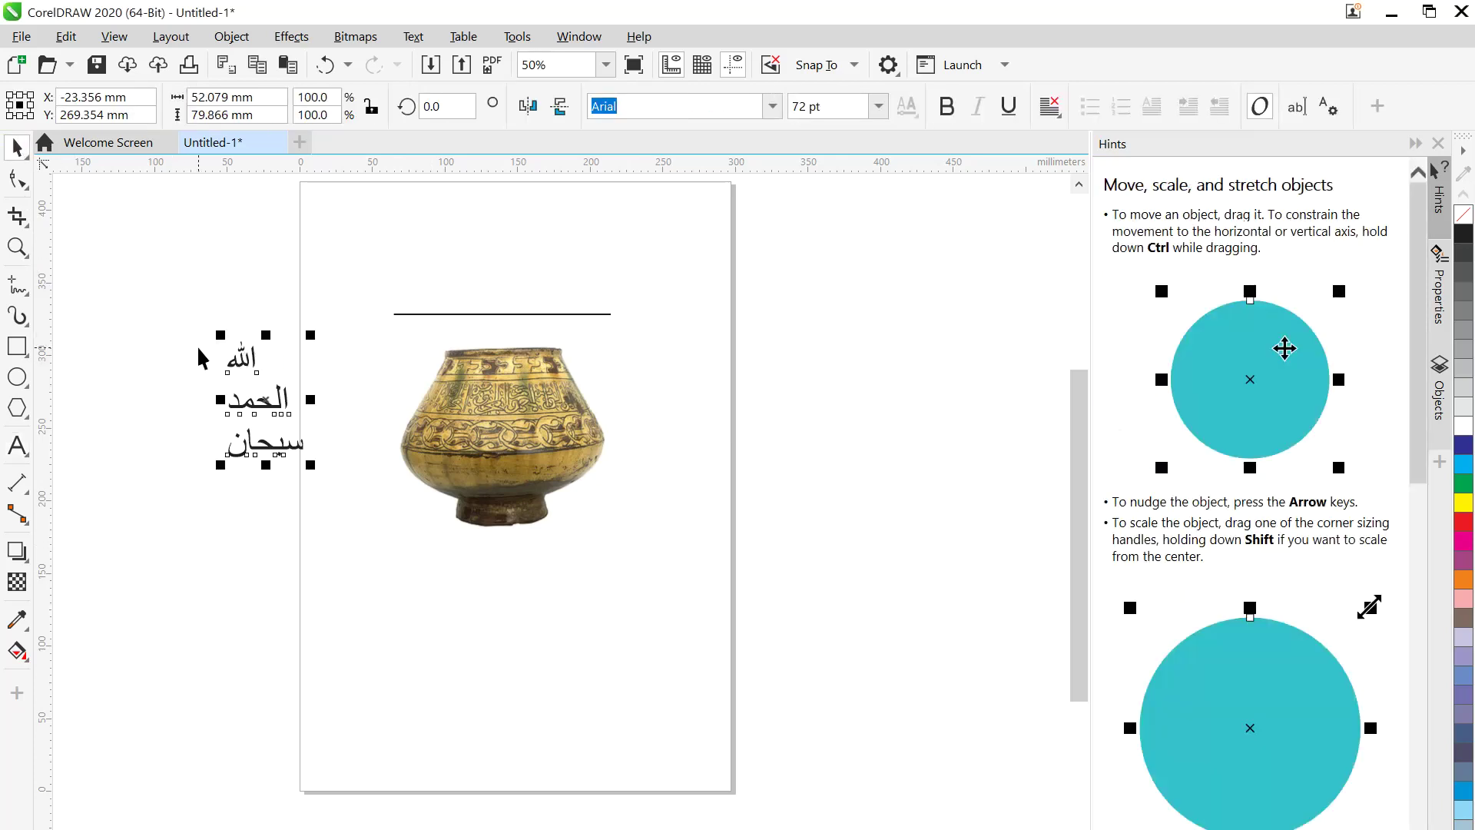
{"action": "scroll", "coordinate": [197, 346], "scroll_direction": "up", "scroll_amount": 2}
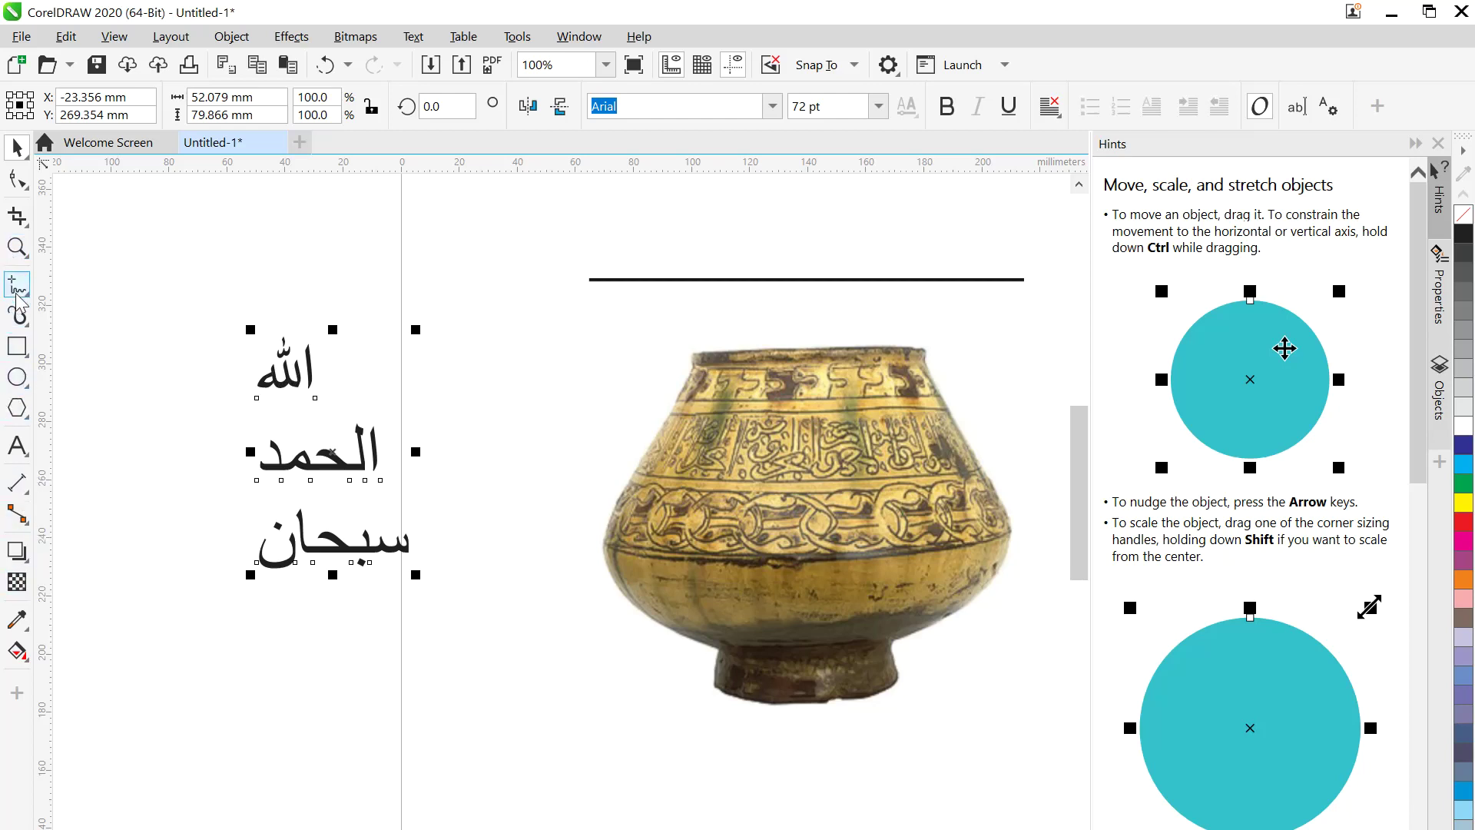
{"action": "right_click", "coordinate": [309, 368]}
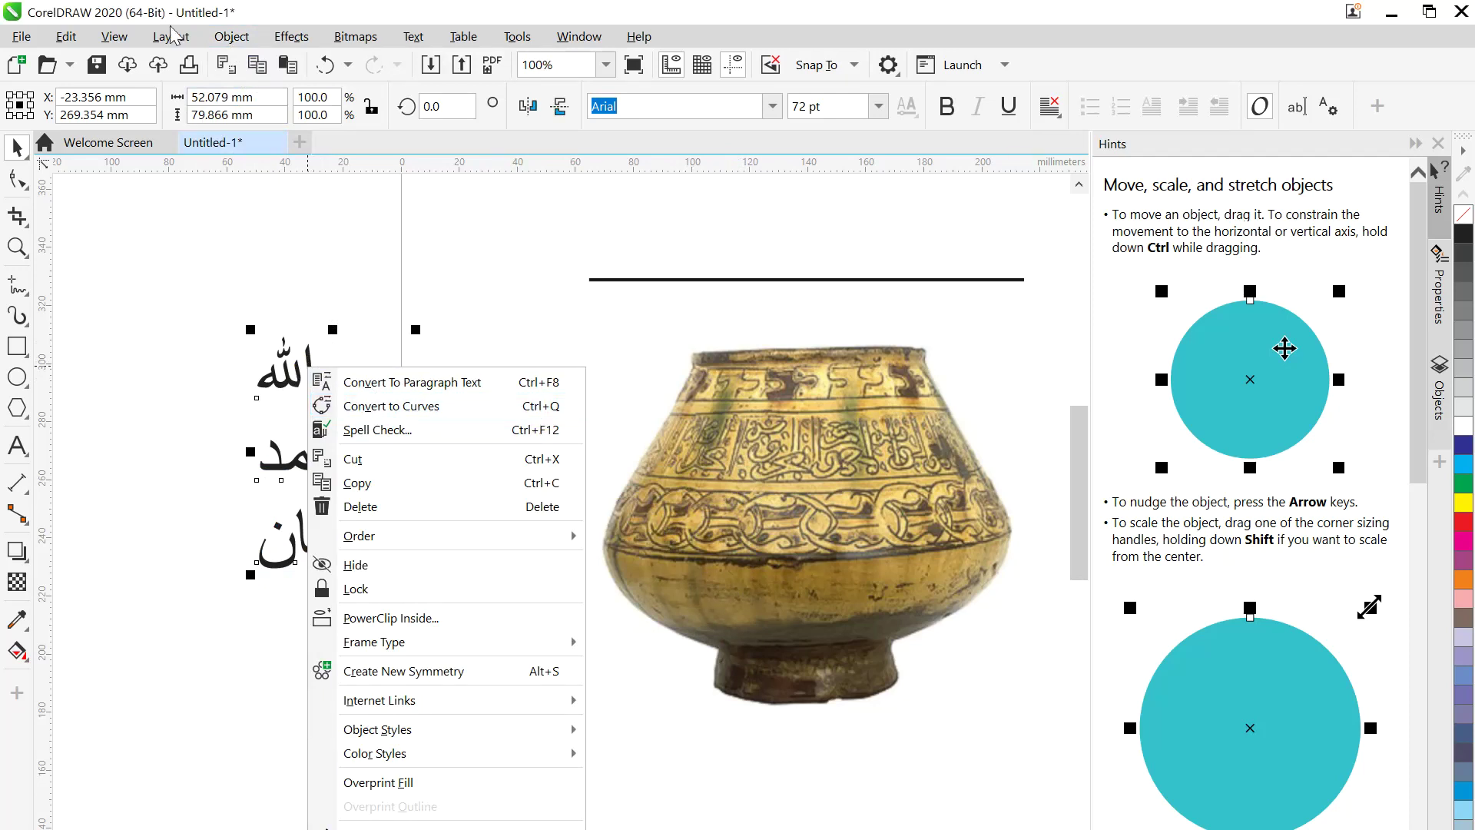
{"action": "left_click", "coordinate": [228, 42]}
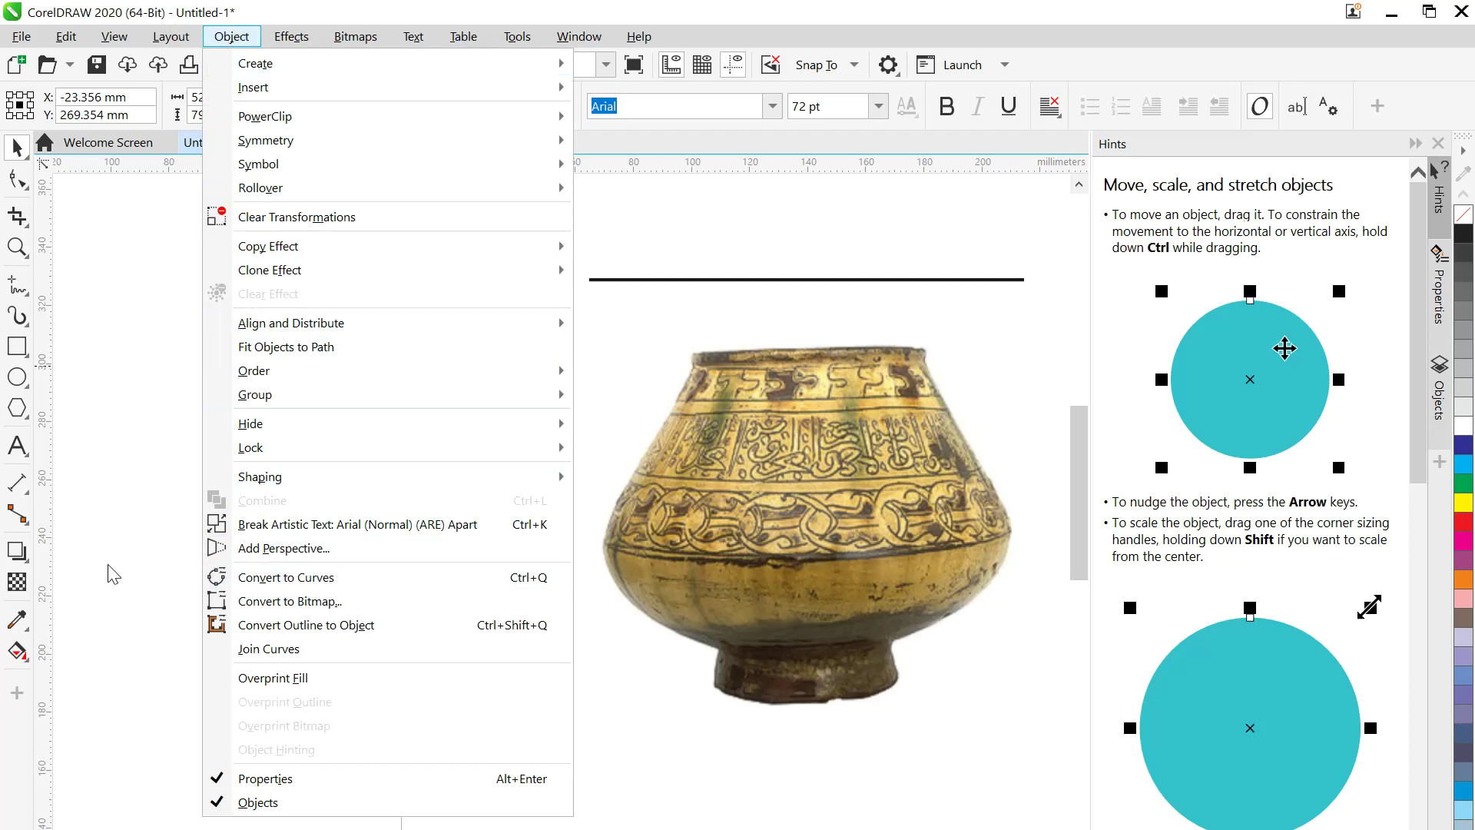
{"action": "left_click", "coordinate": [278, 582]}
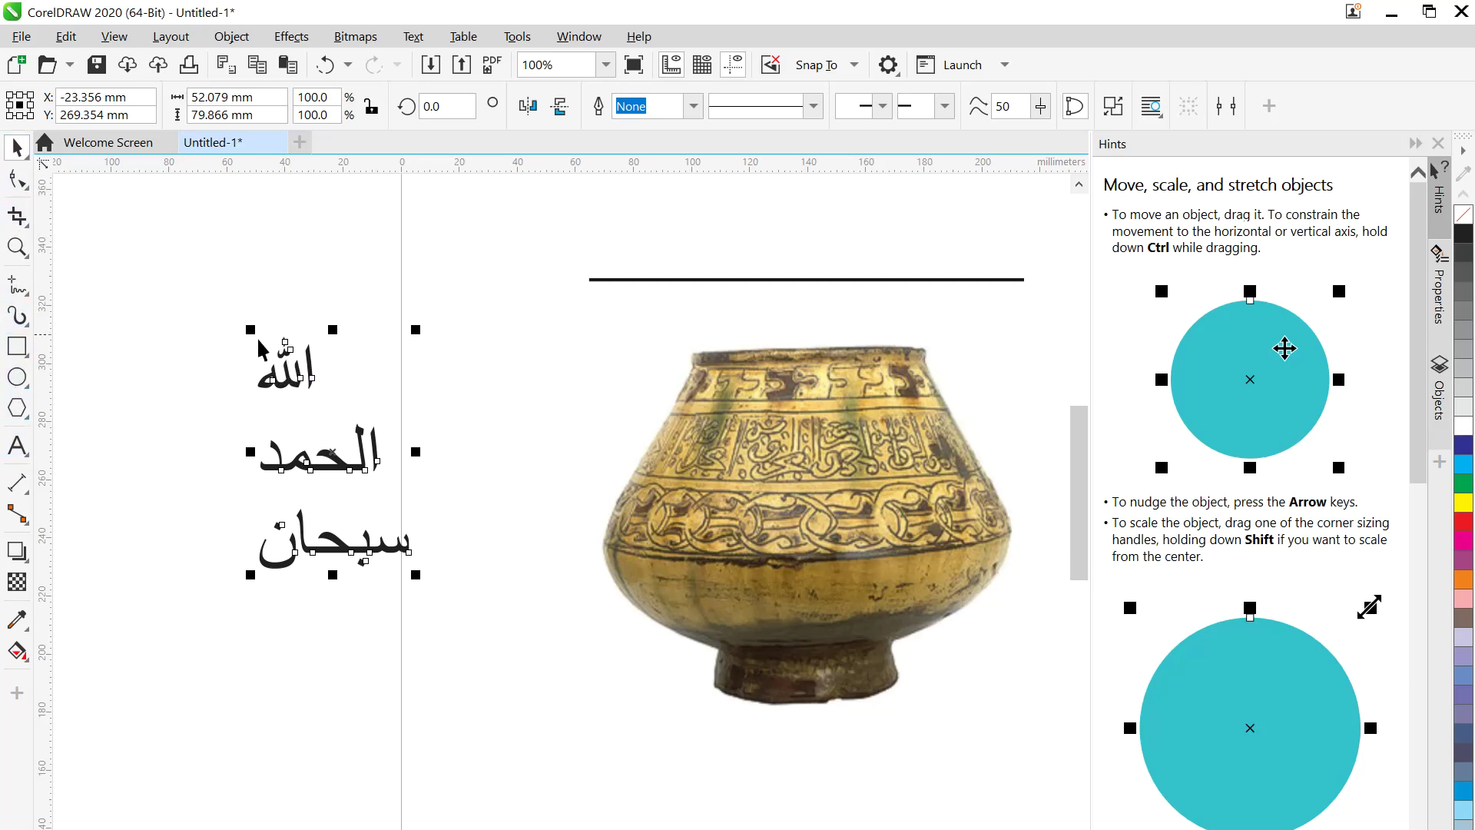
- Break the Arabic text curve apart into separate pieces and clear the selection
{"action": "left_click", "coordinate": [164, 381]}
{"action": "left_click", "coordinate": [288, 384]}
{"action": "right_click", "coordinate": [290, 384]}
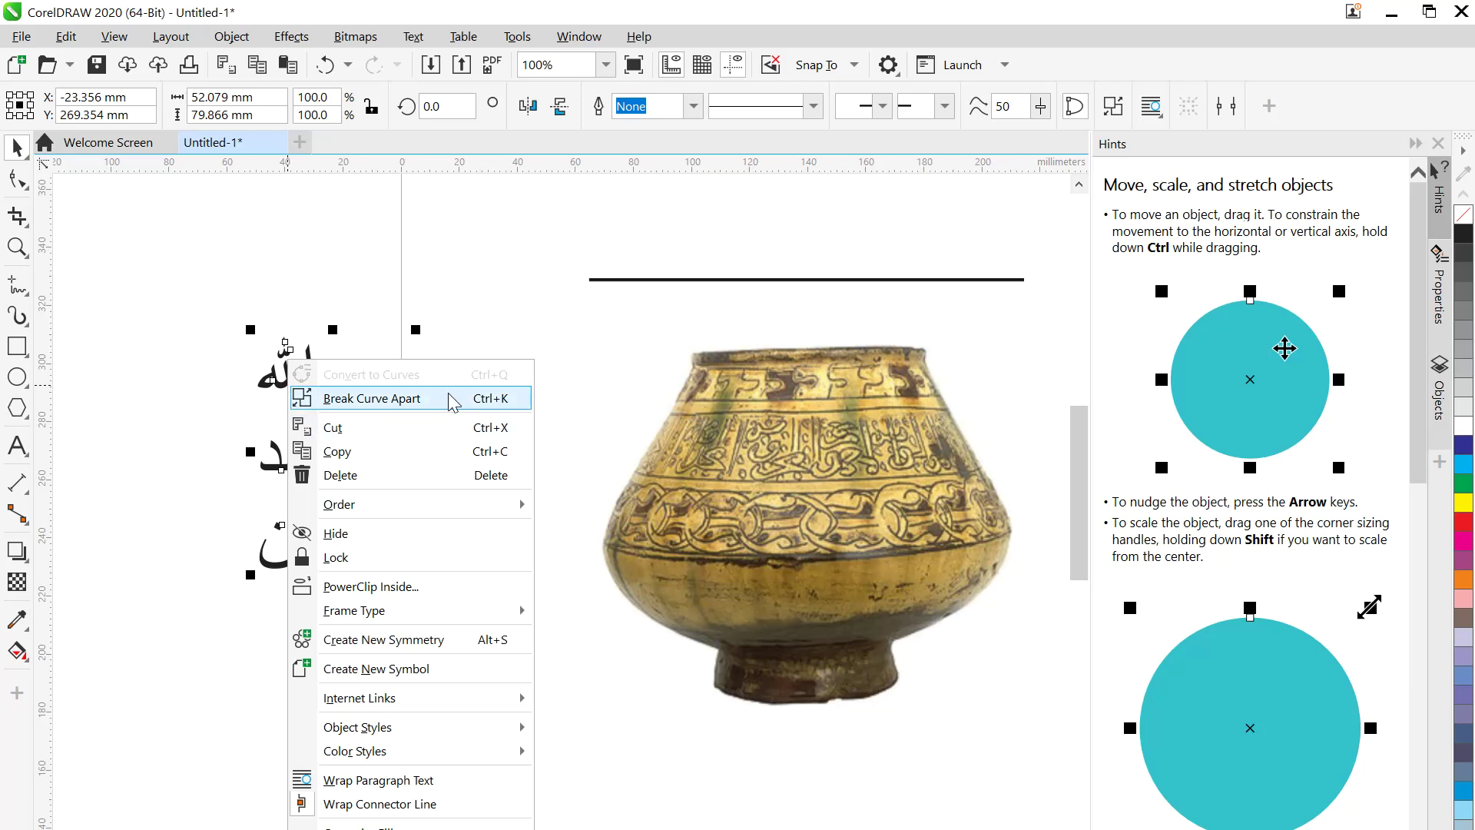
{"action": "left_click", "coordinate": [229, 38]}
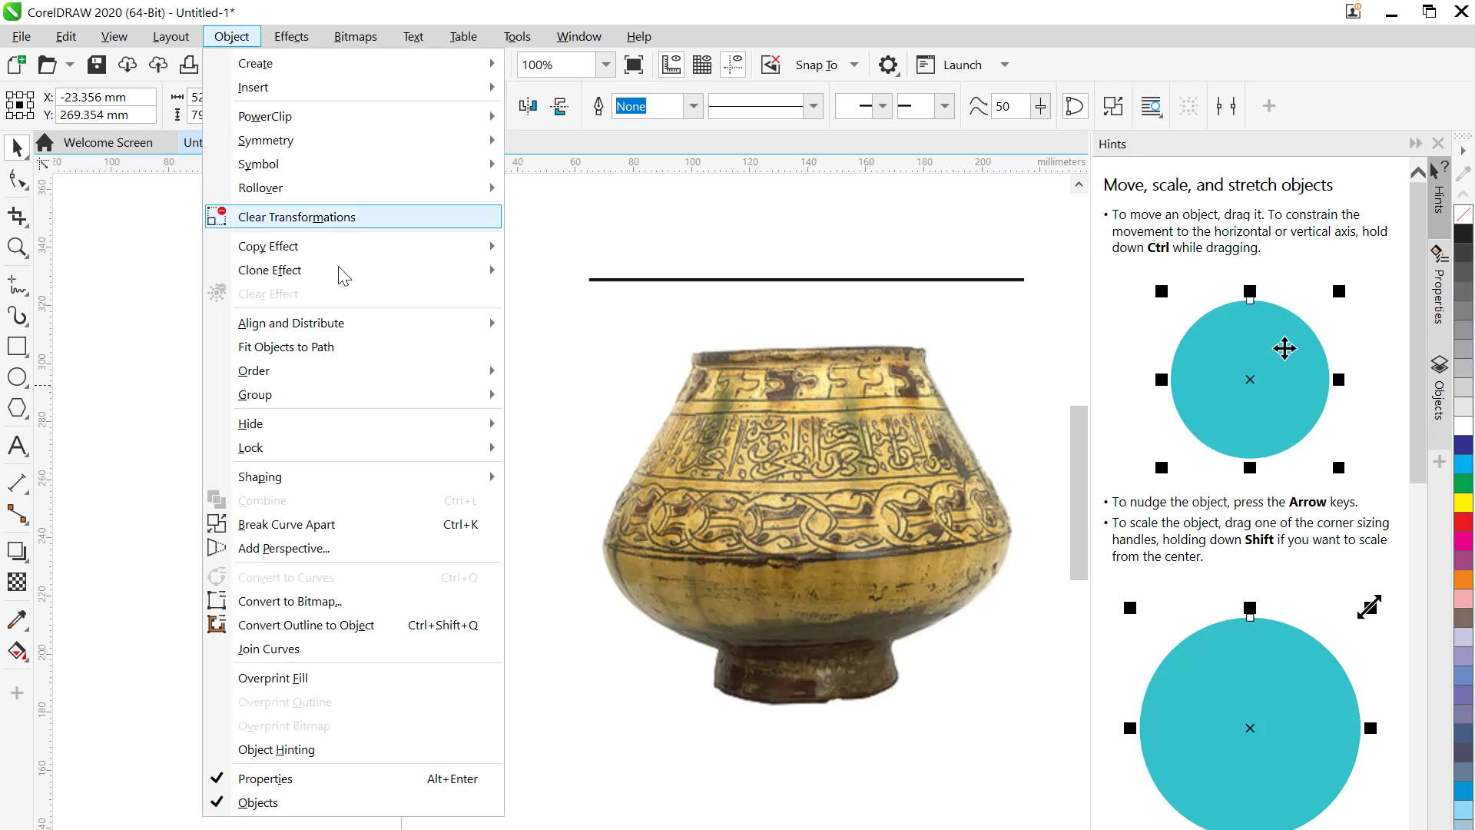
{"action": "left_click", "coordinate": [387, 539]}
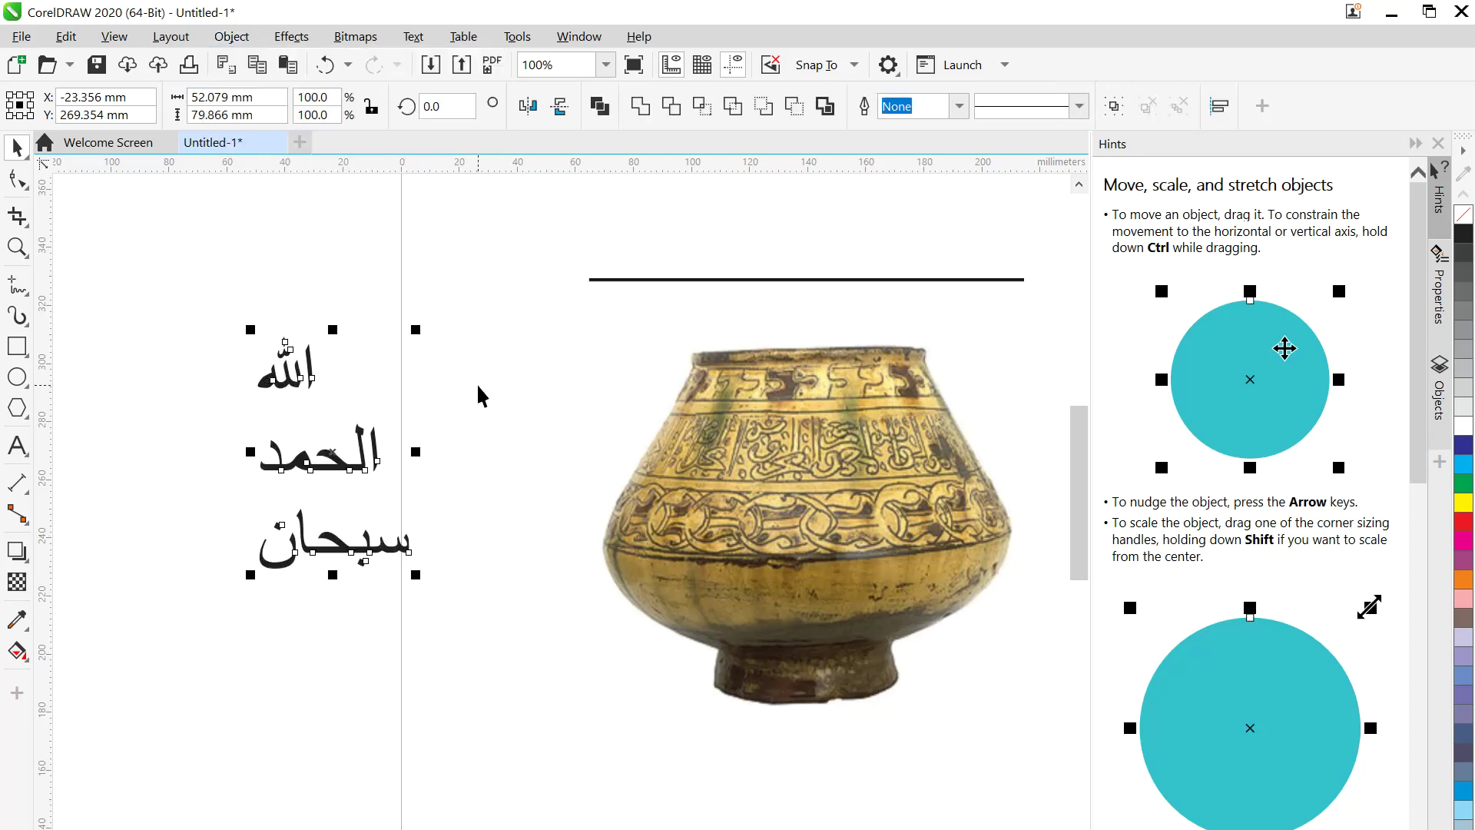
{"action": "left_click", "coordinate": [453, 419]}
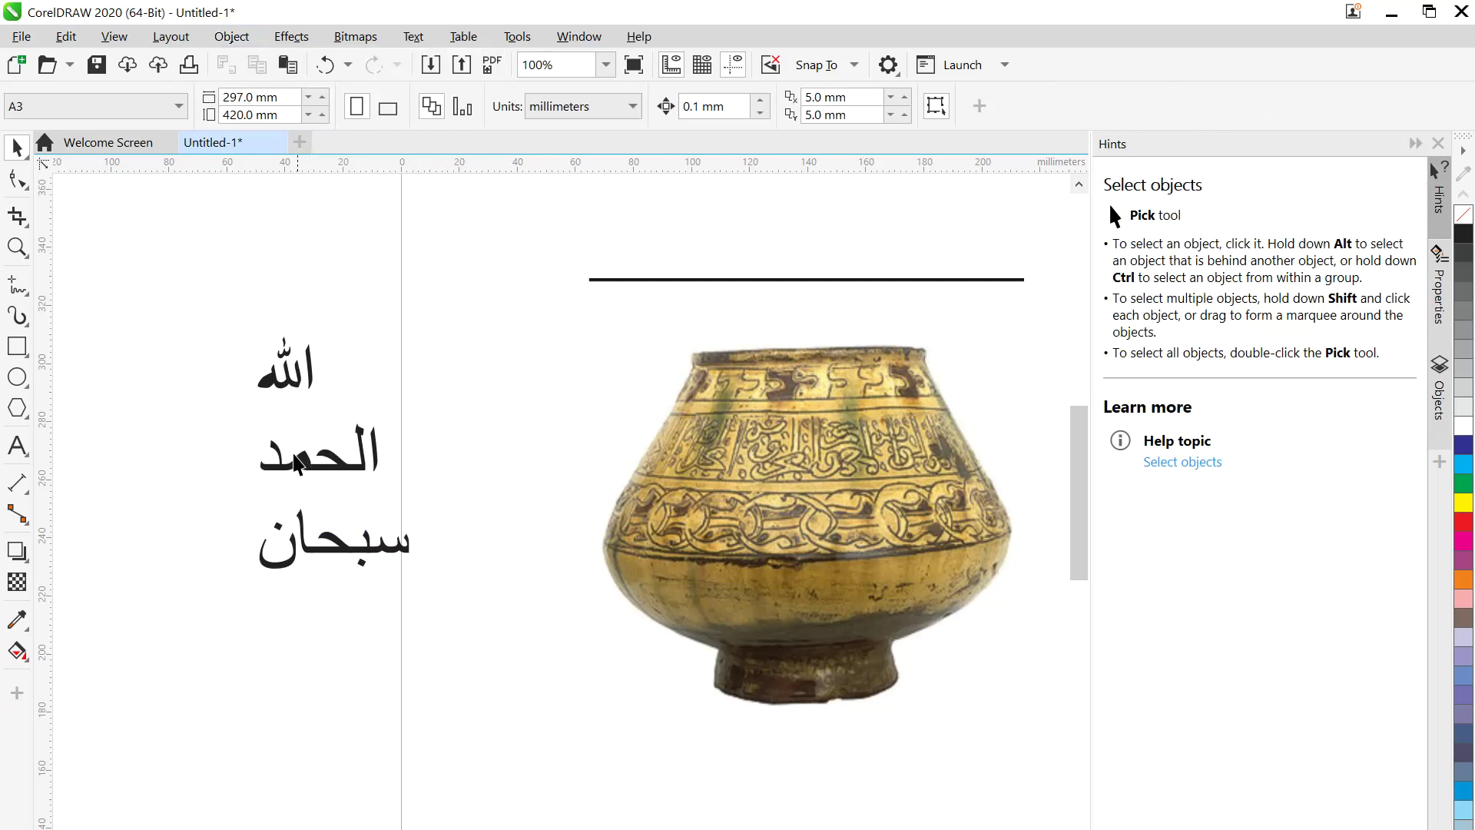
- Examine the separated pieces of the word الله, selecting its first letter and the inner loop of its last letter
{"action": "left_click", "coordinate": [310, 373]}
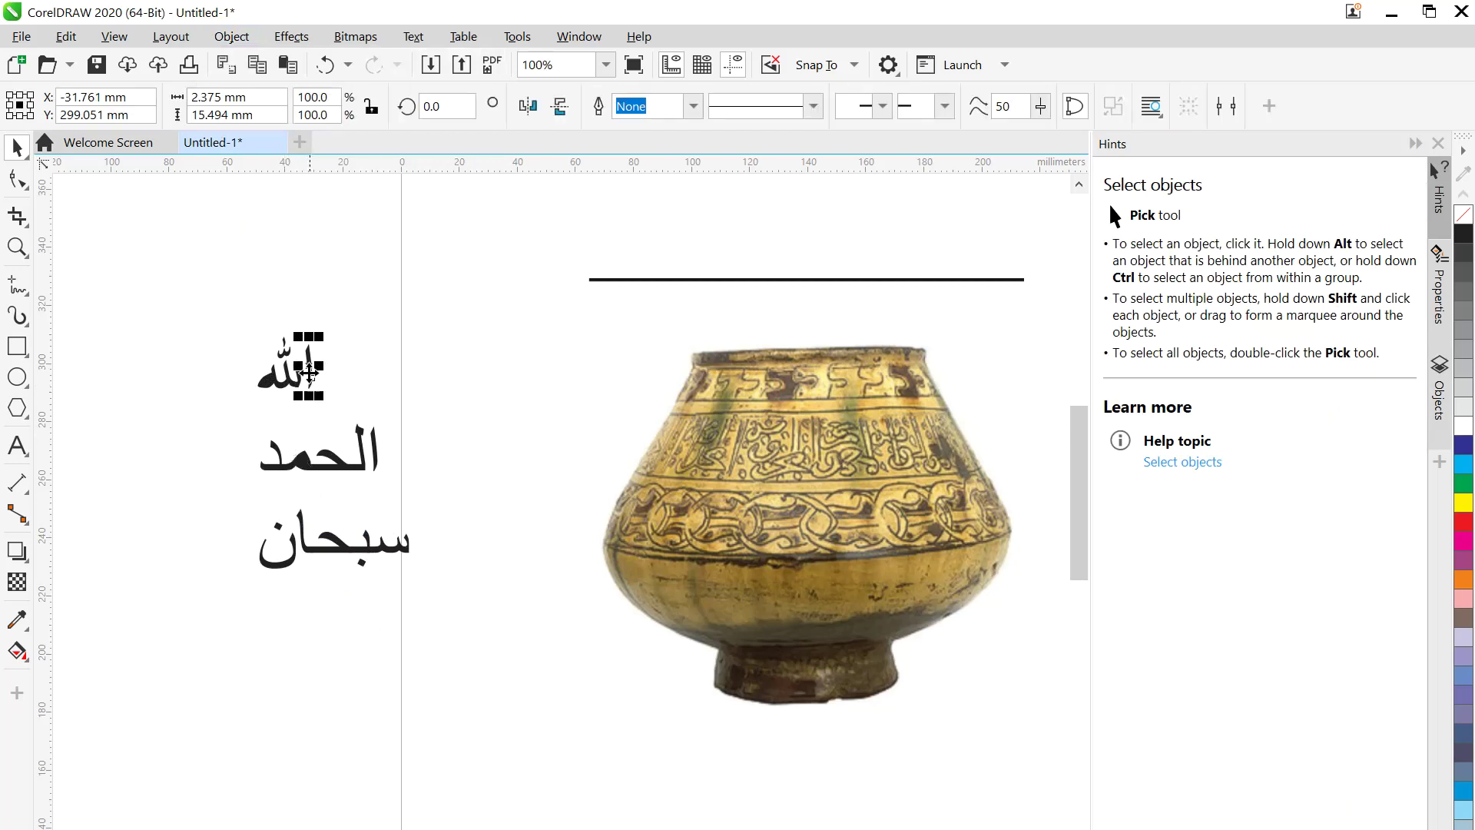
{"action": "left_click", "coordinate": [244, 365]}
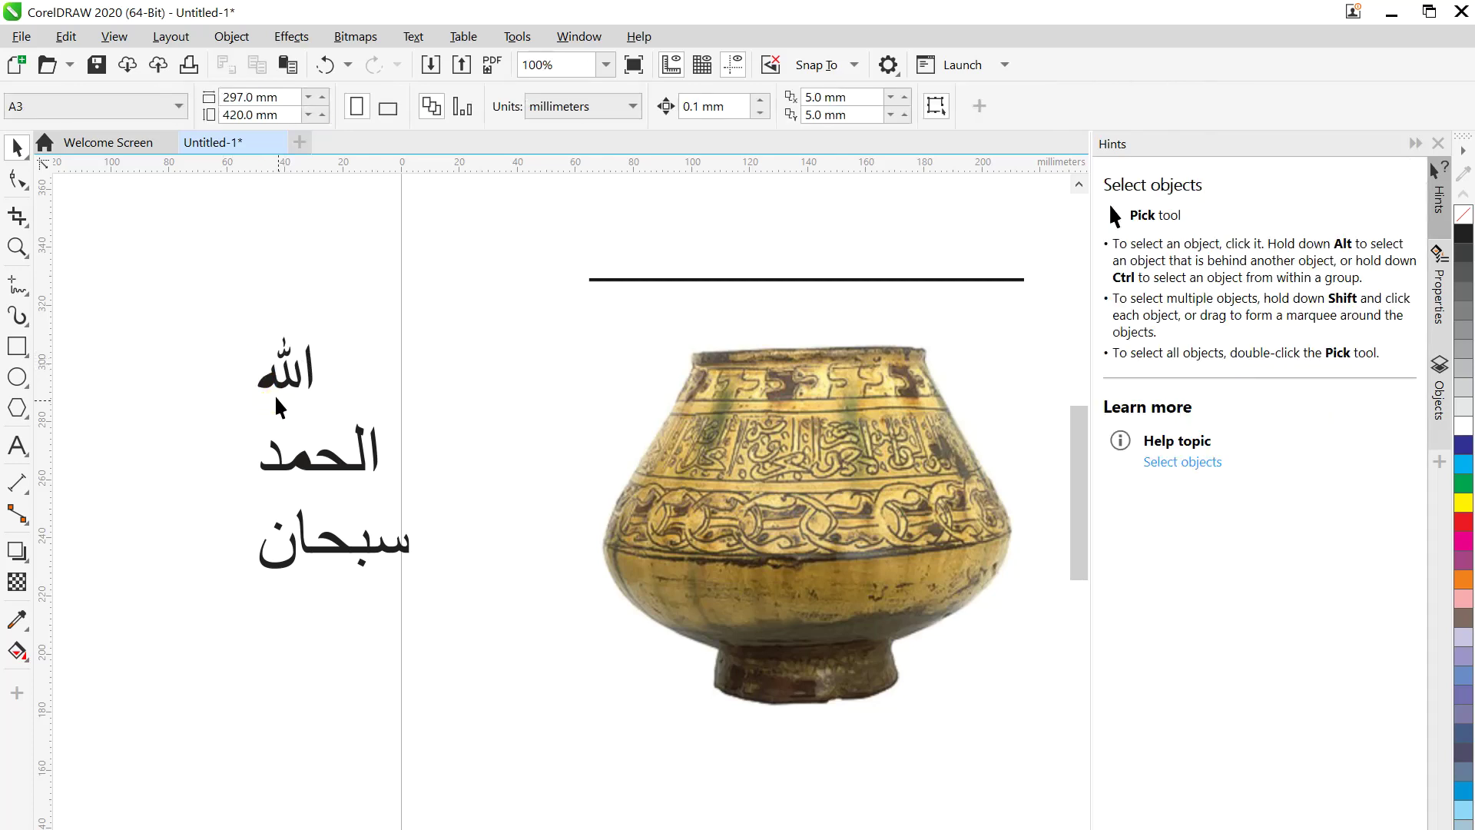
{"action": "scroll", "coordinate": [273, 395], "scroll_direction": "up", "scroll_amount": 5}
{"action": "left_click_drag", "start_coordinate": [185, 270], "coordinate": [315, 436]}
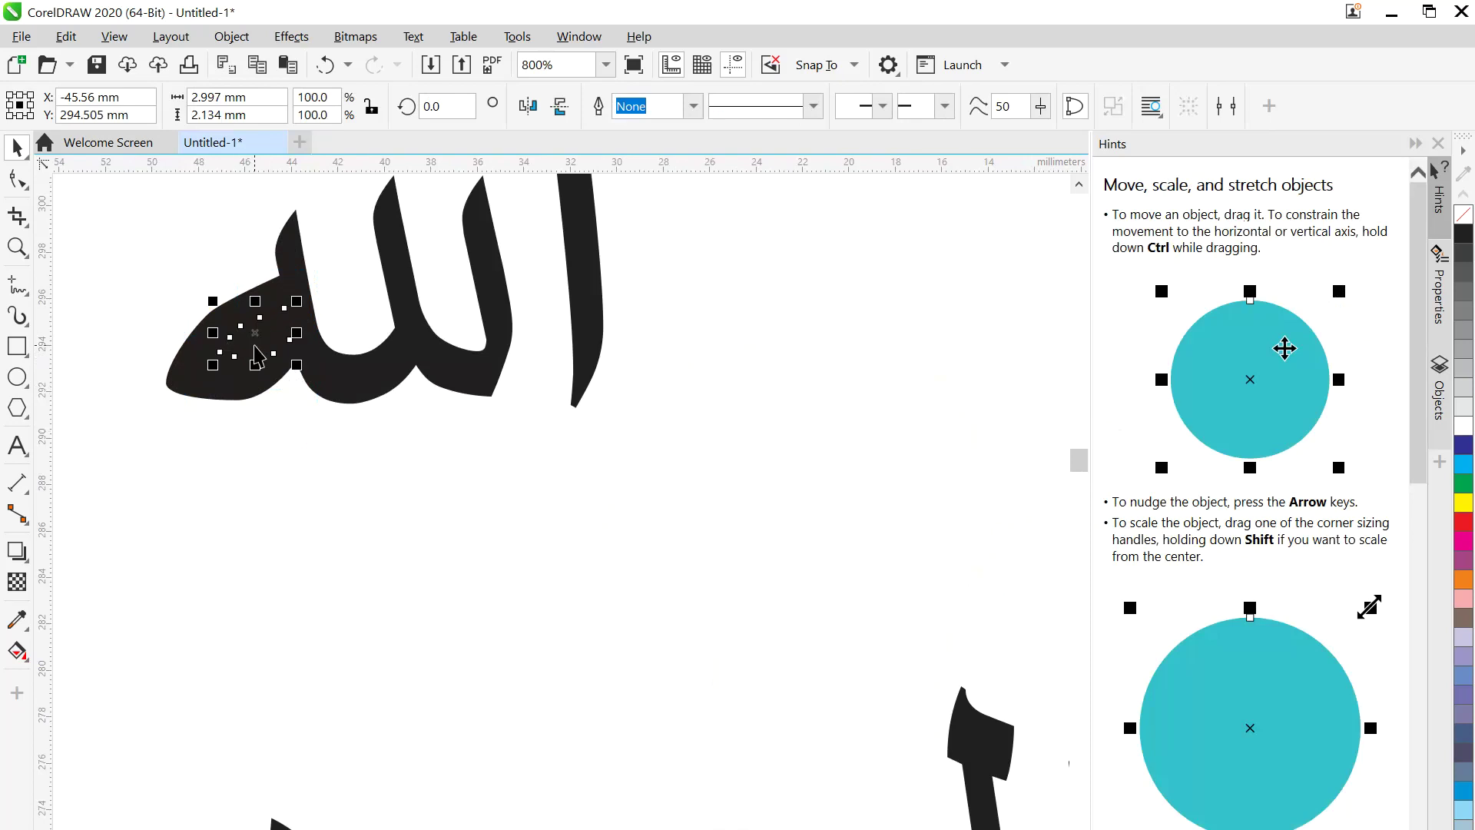
{"action": "scroll", "coordinate": [366, 445], "scroll_direction": "down", "scroll_amount": 3}
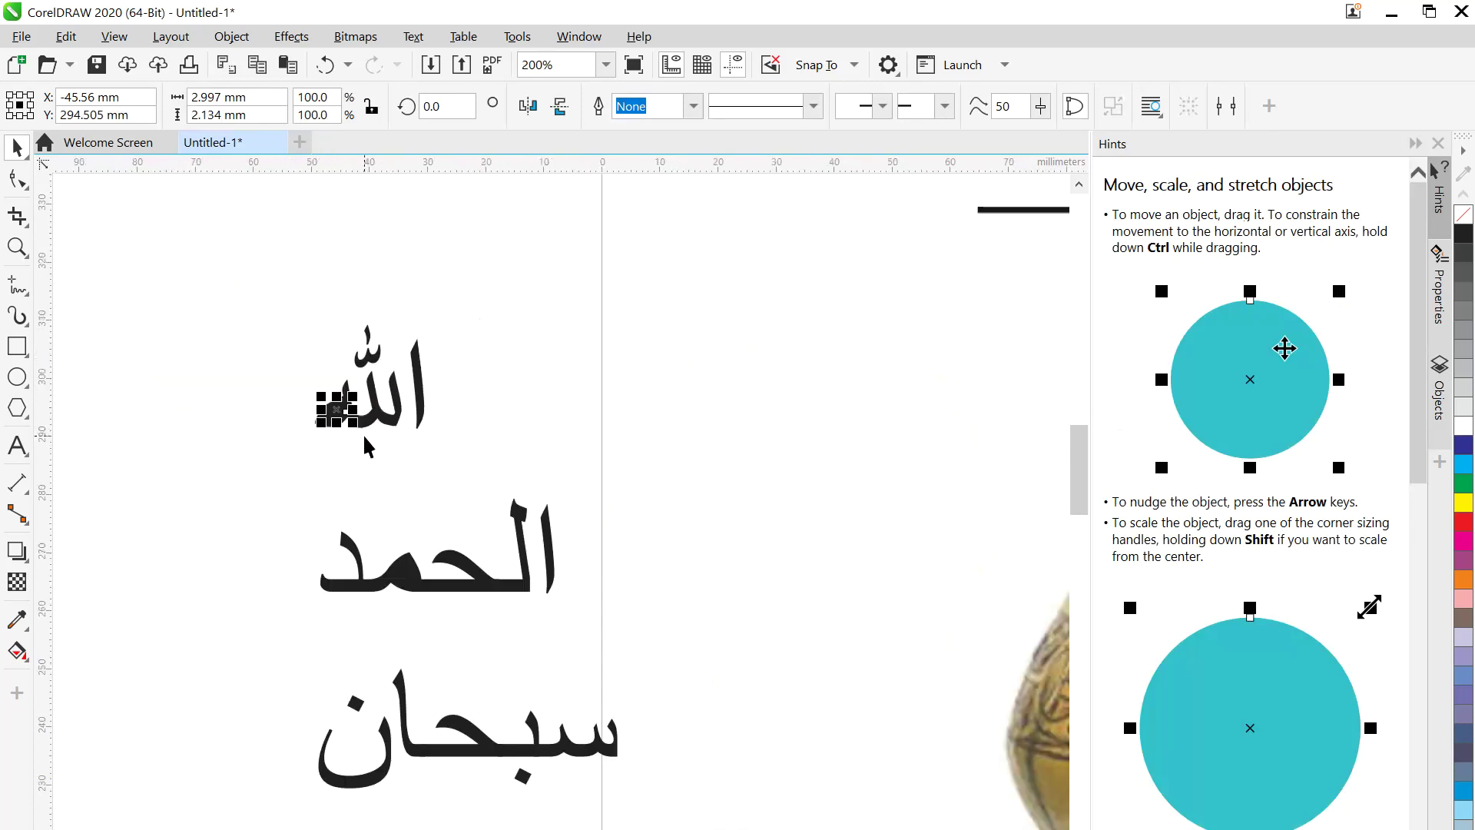
{"action": "left_click", "coordinate": [382, 492]}
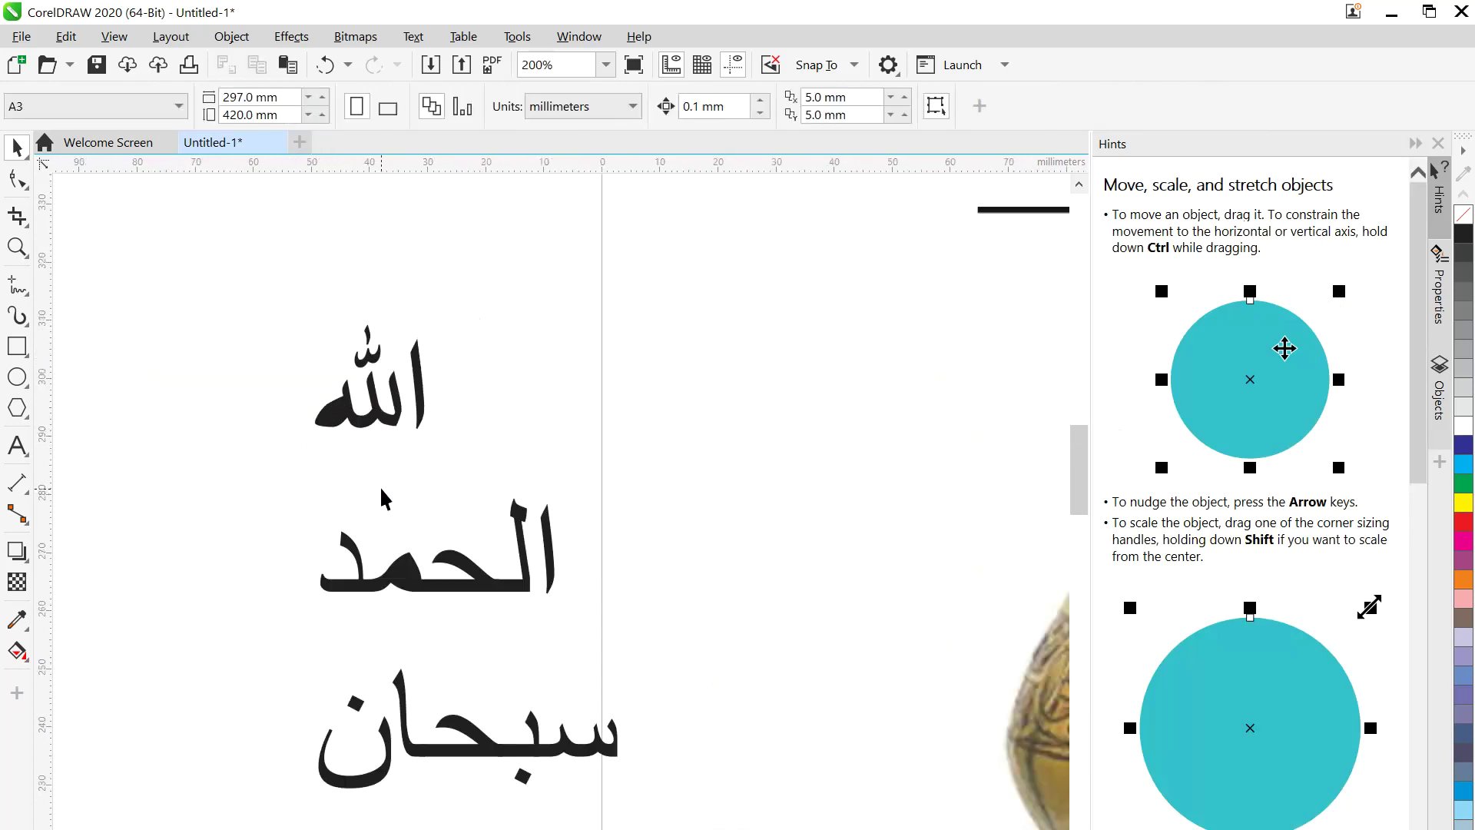
{"action": "left_click", "coordinate": [336, 413]}
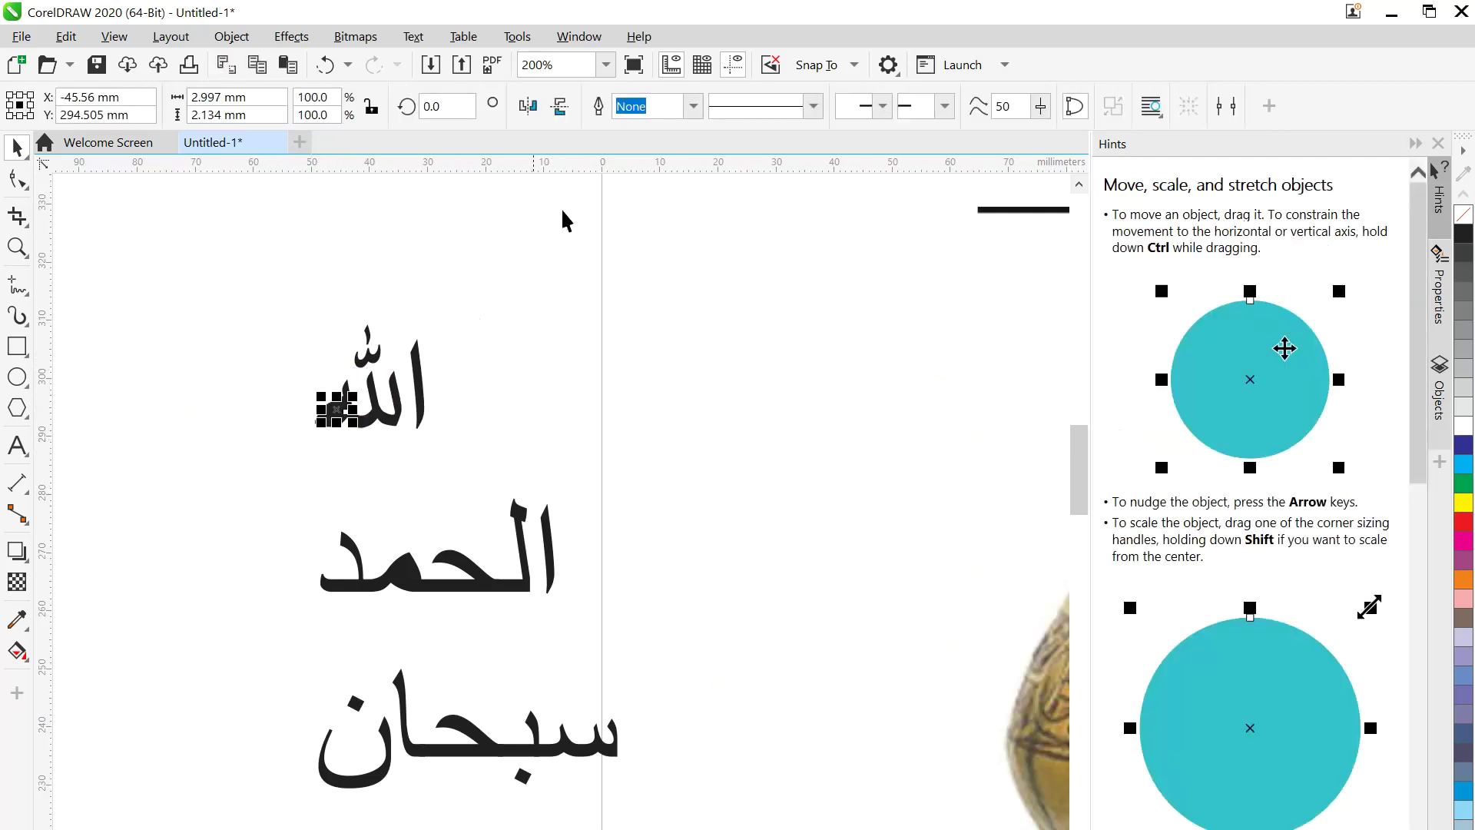
- Fill the inner loop of the last letter of الله with white sampled from the blank page
{"action": "left_click", "coordinate": [633, 67]}
{"action": "left_click", "coordinate": [643, 185]}
{"action": "left_click", "coordinate": [16, 653]}
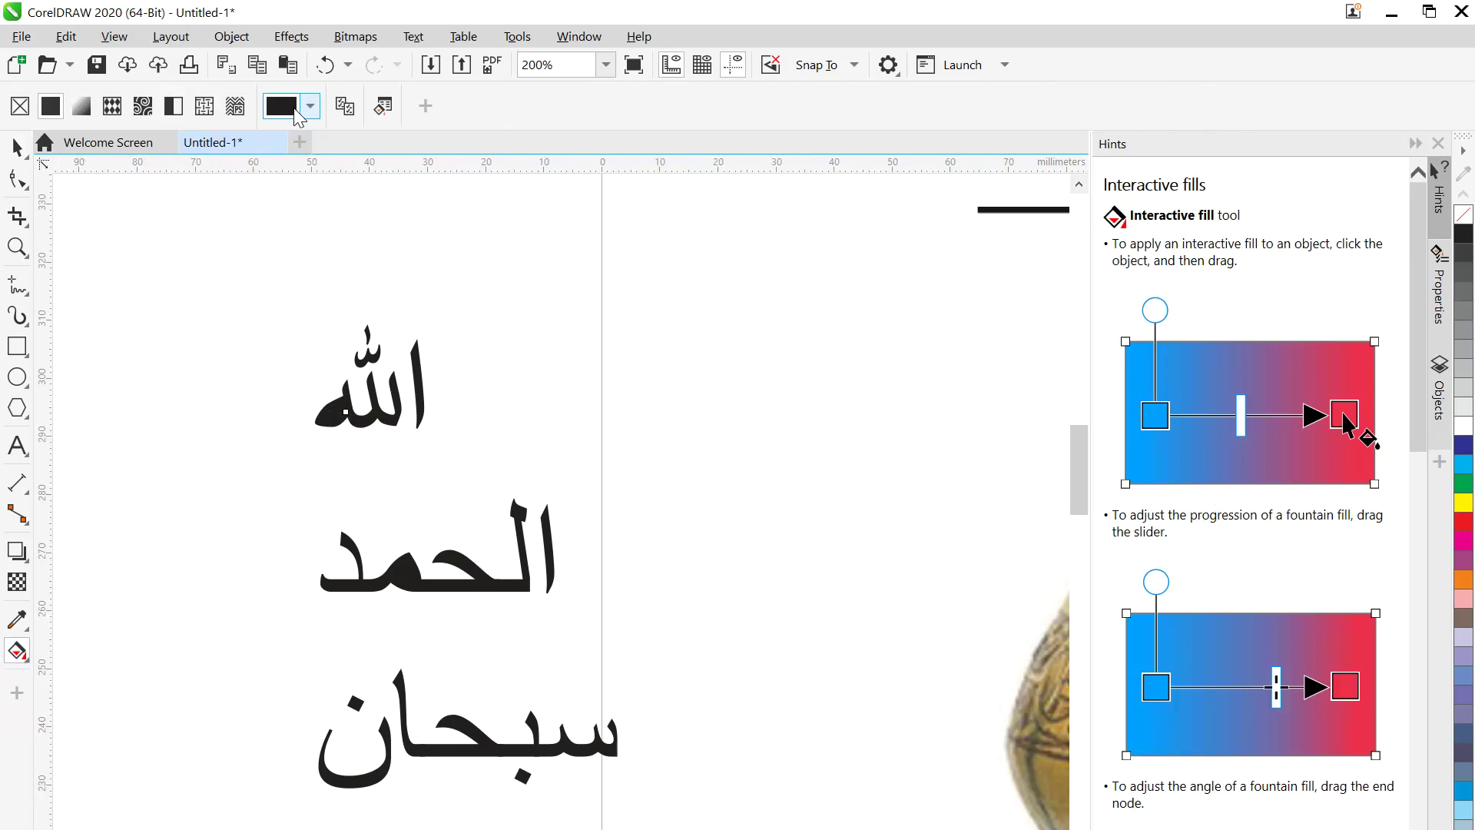
{"action": "left_click", "coordinate": [307, 112]}
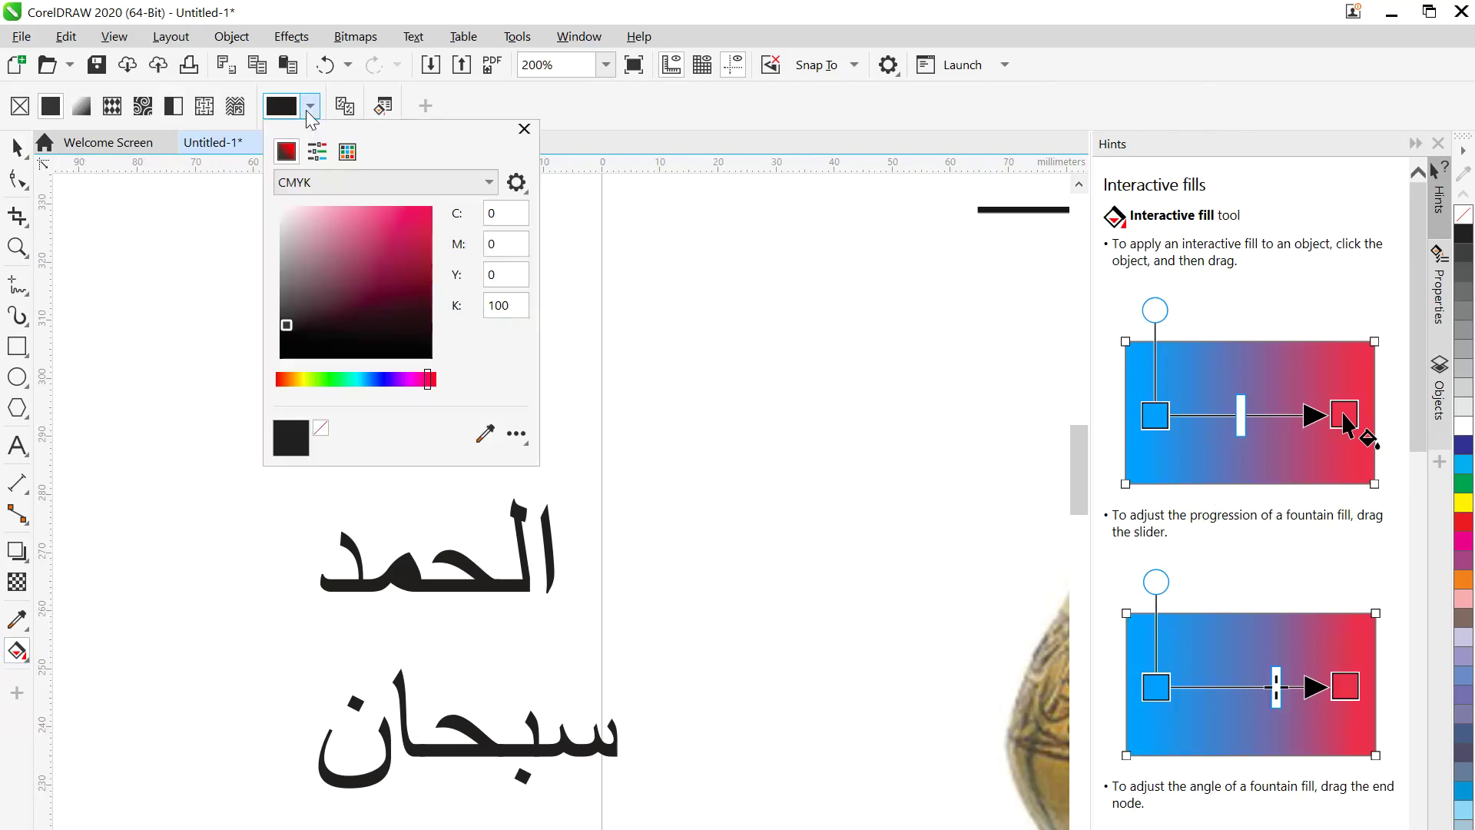
{"action": "left_click", "coordinate": [485, 434]}
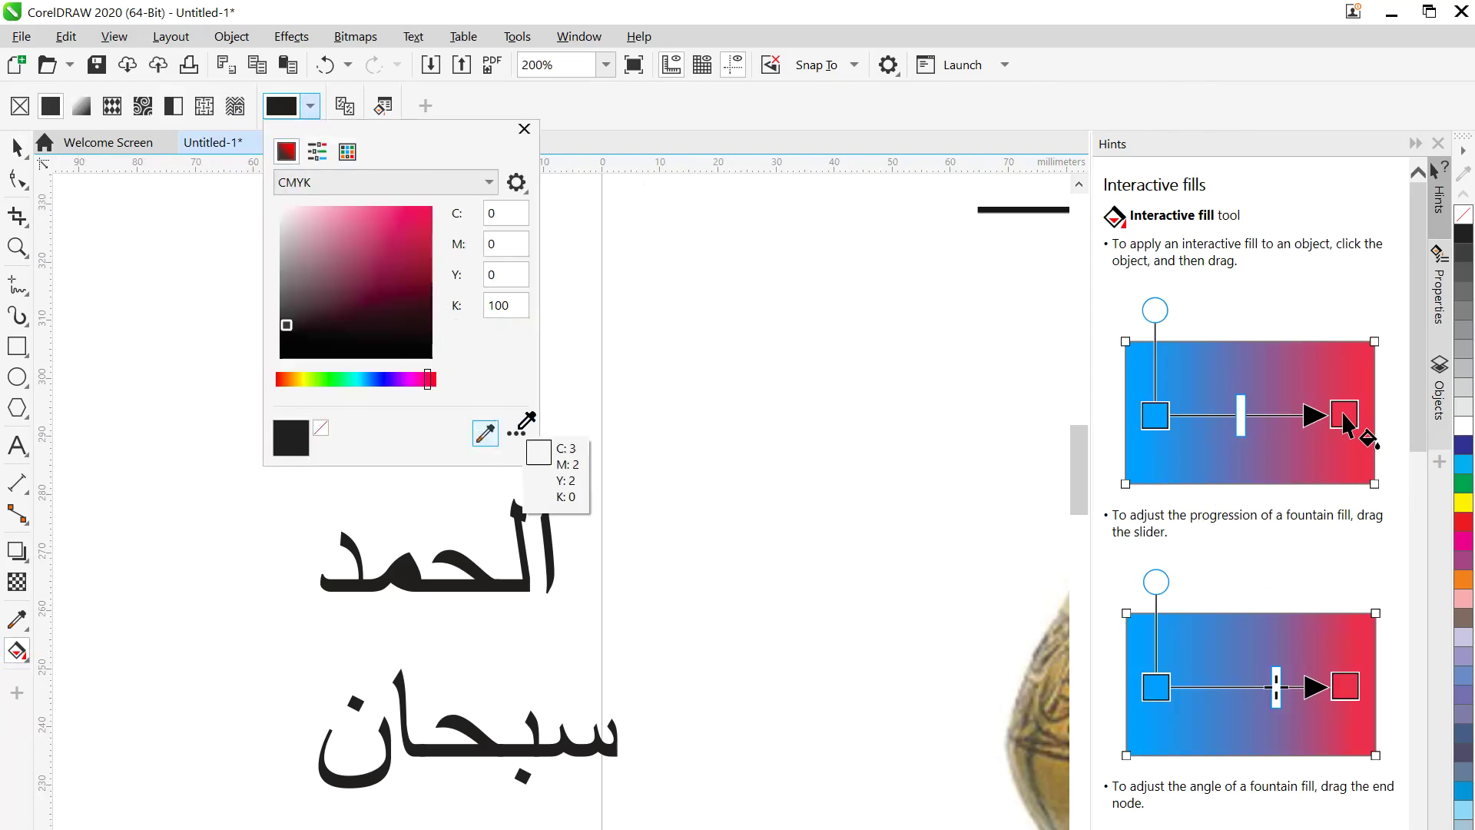
{"action": "left_click", "coordinate": [634, 343]}
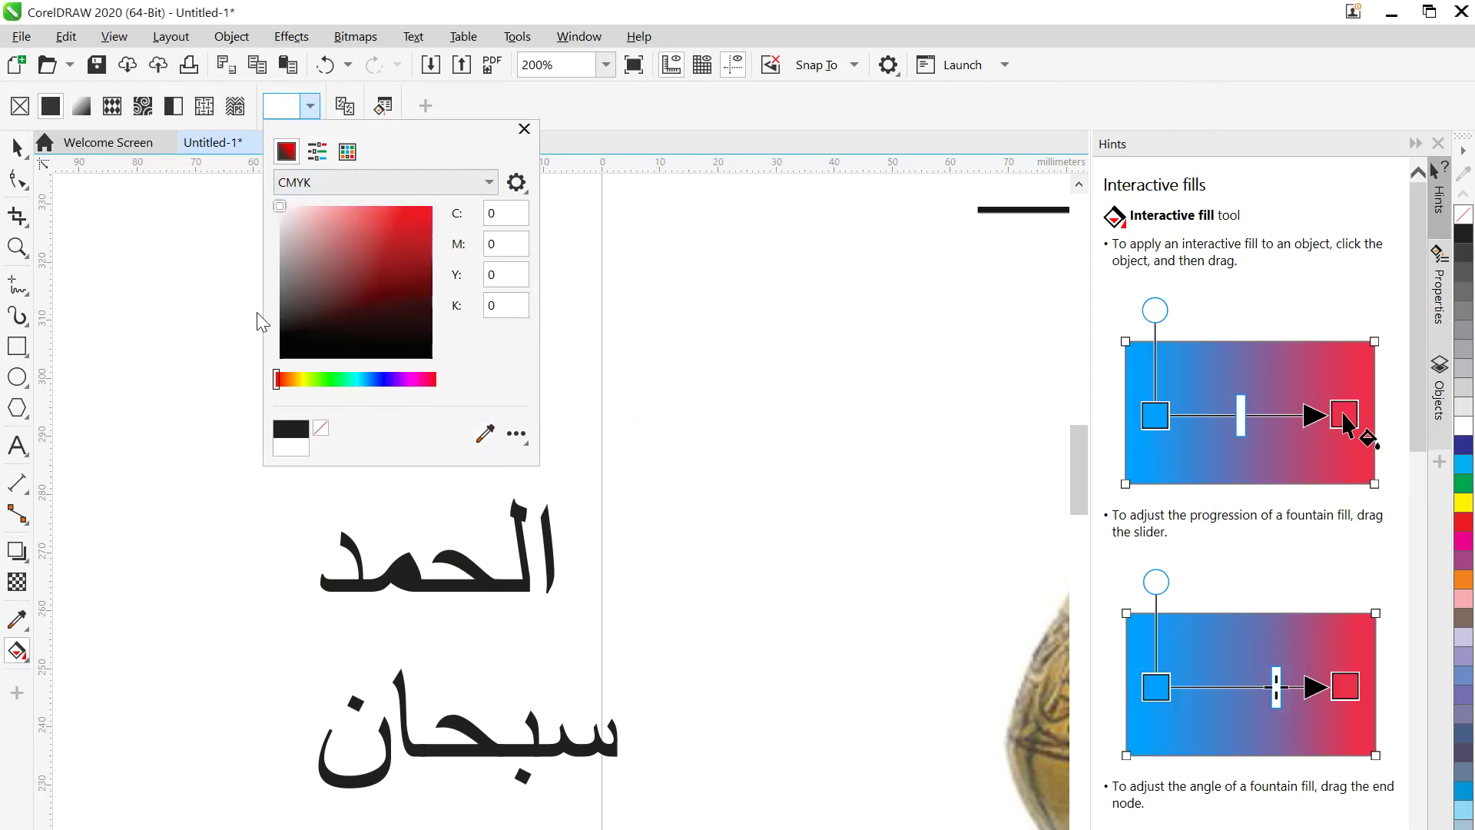
{"action": "left_click", "coordinate": [189, 247]}
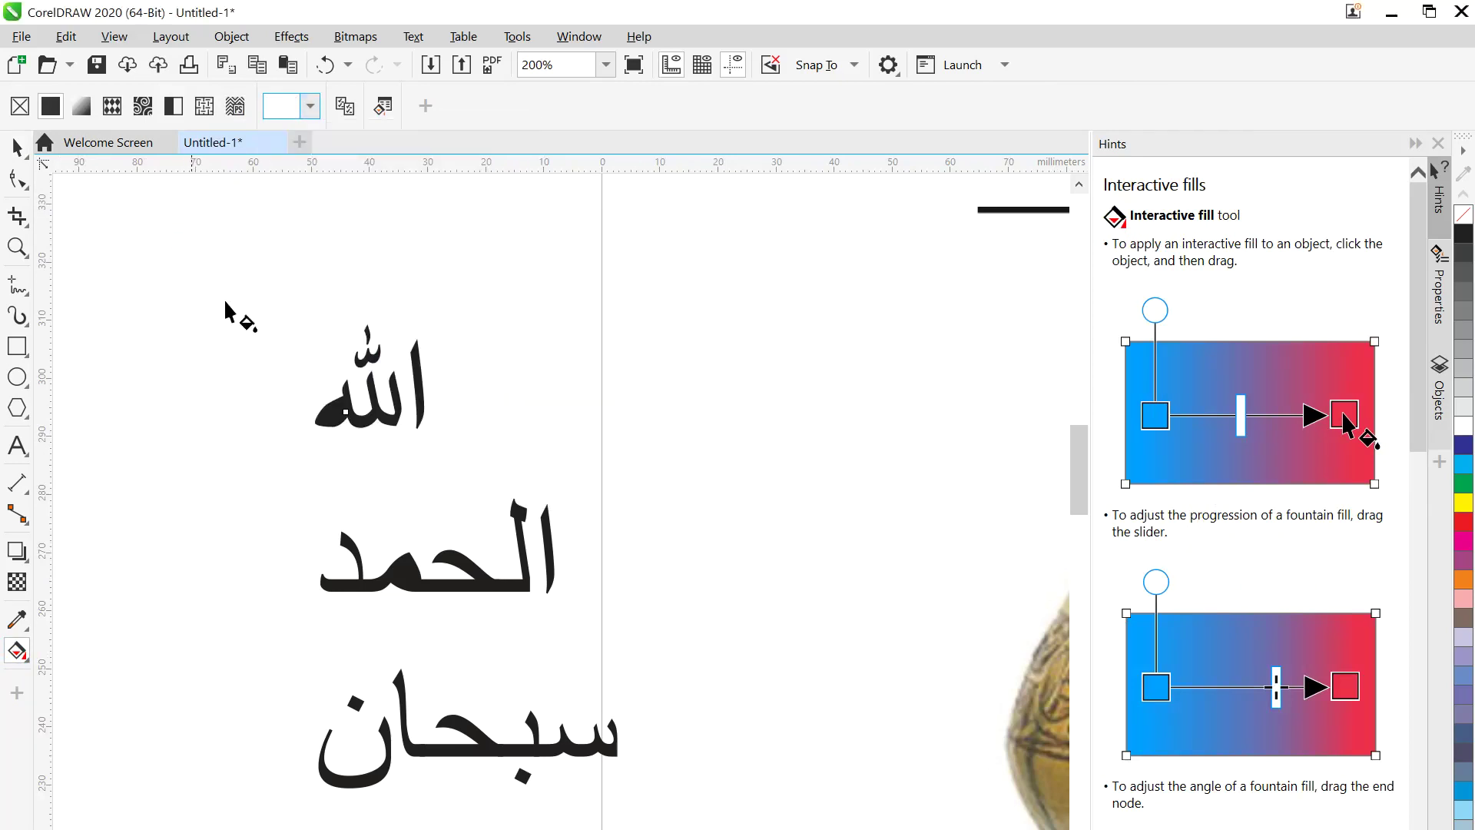
{"action": "left_click_drag", "start_coordinate": [304, 385], "coordinate": [364, 448]}
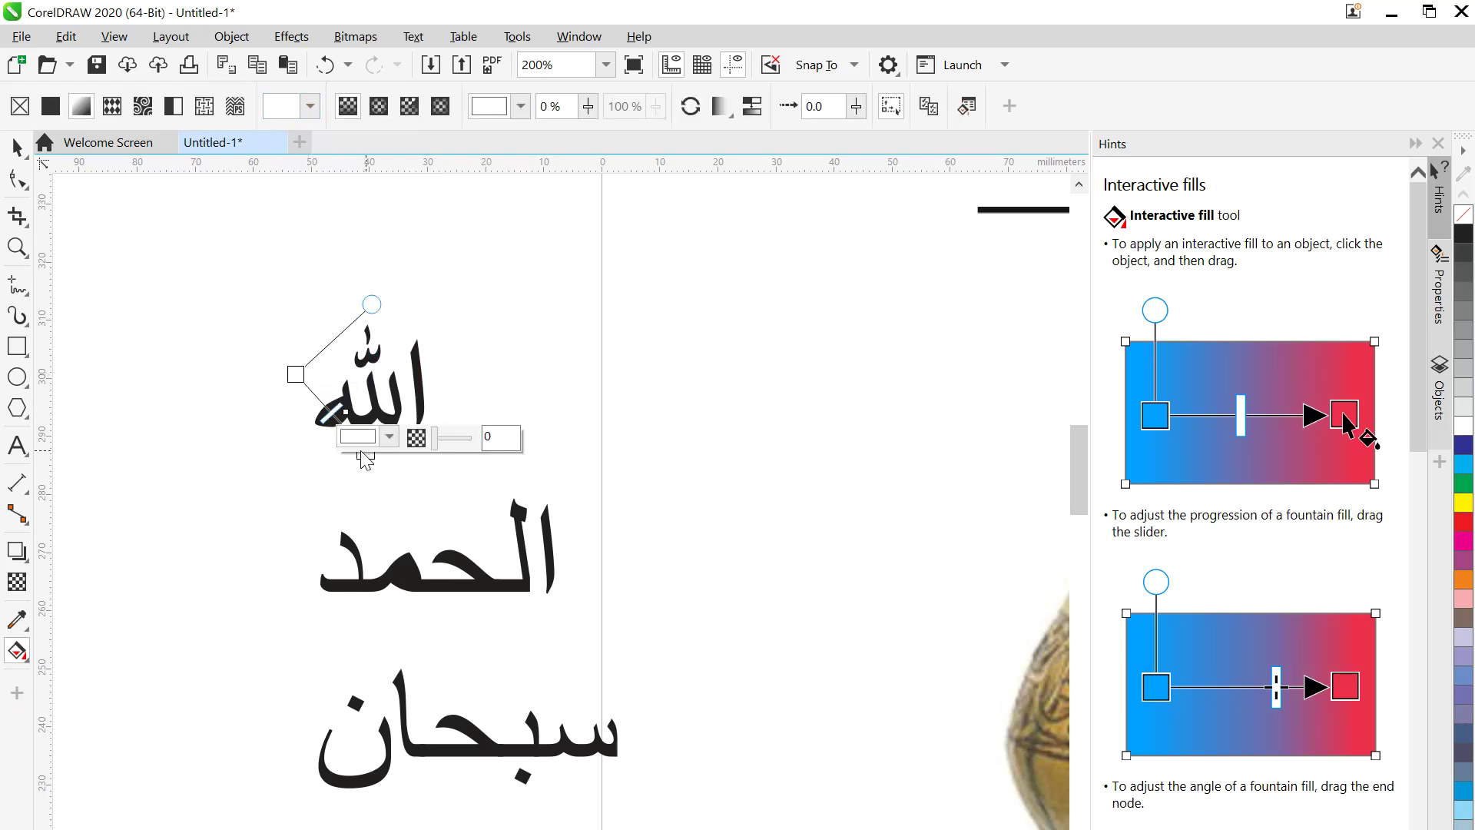
{"action": "left_click", "coordinate": [361, 461]}
- Bring the inner loop of the last letter of الله to the front of the page and clear the selection
{"action": "left_click", "coordinate": [17, 147]}
{"action": "left_click", "coordinate": [338, 413]}
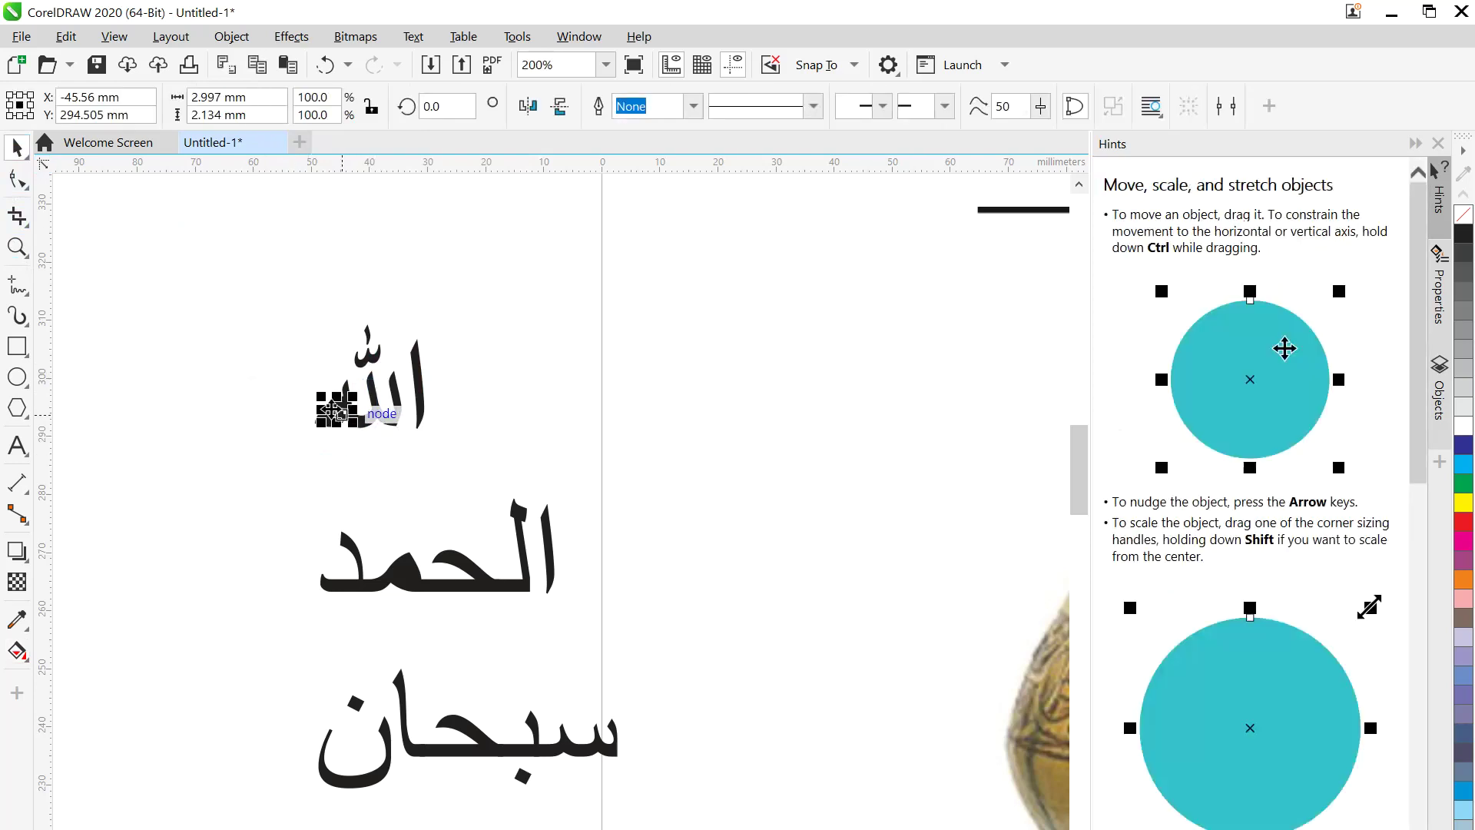
{"action": "right_click", "coordinate": [335, 416]}
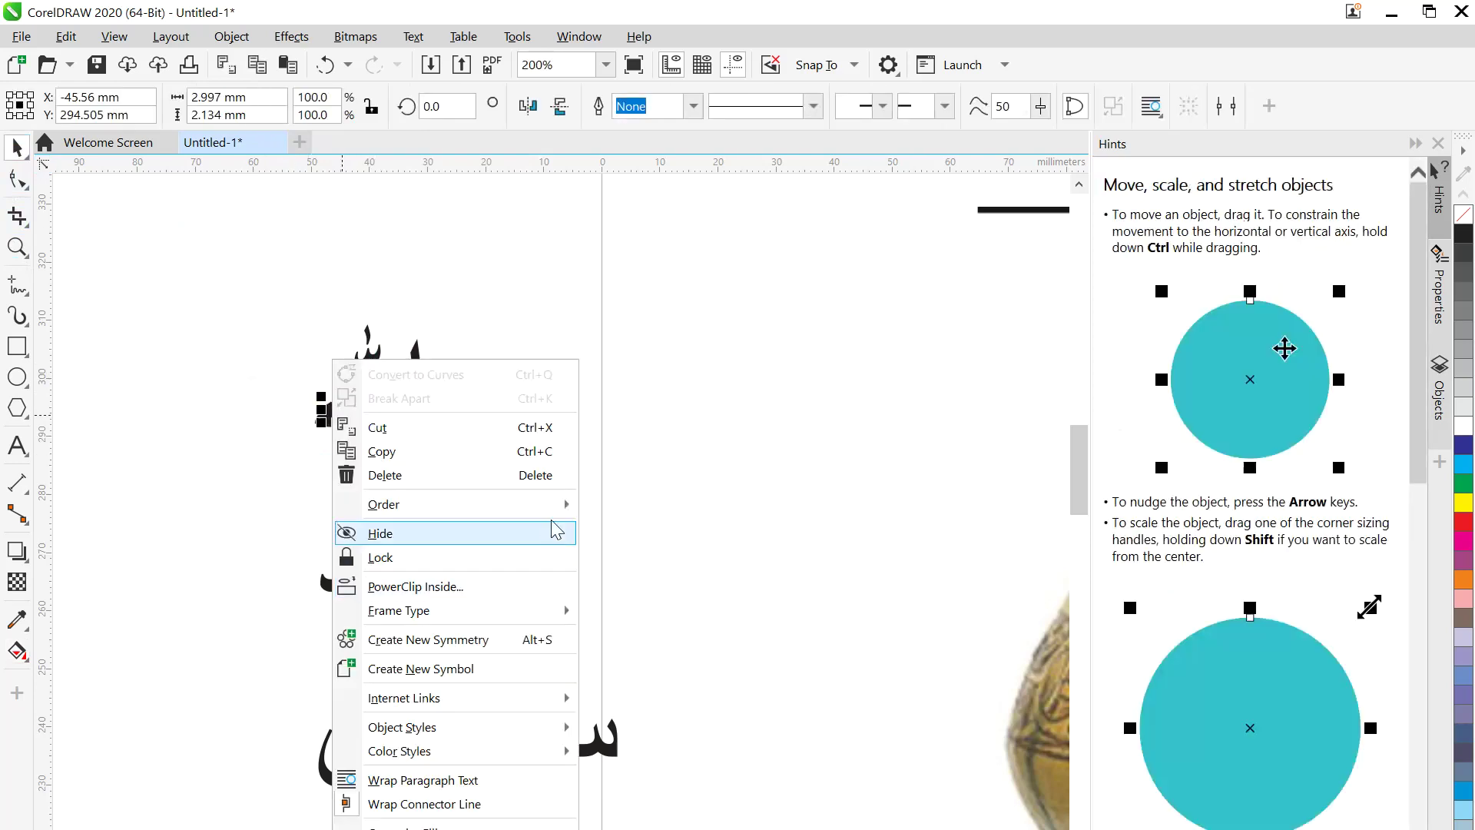
{"action": "mouse_move", "coordinate": [559, 504]}
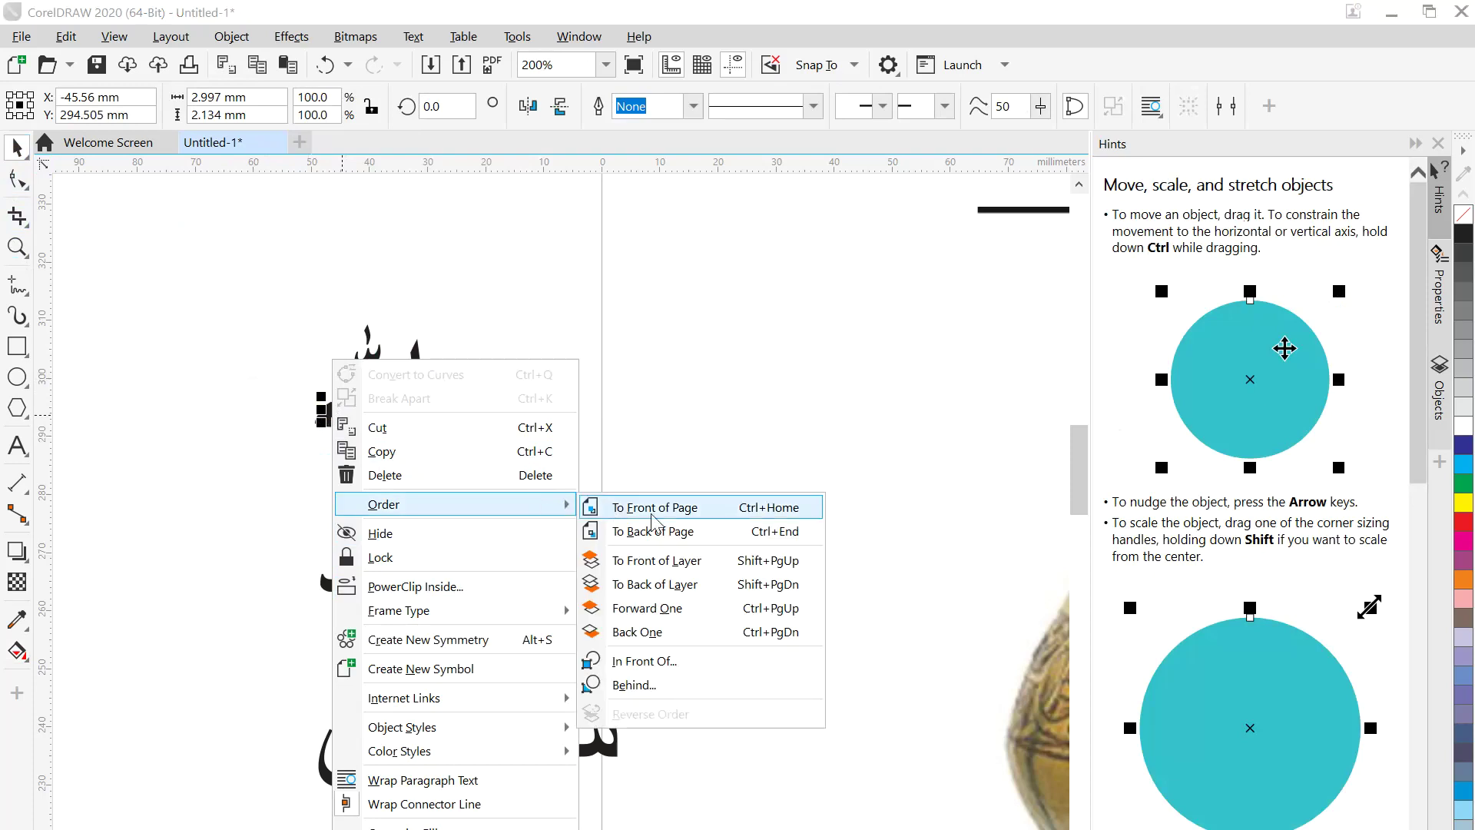
{"action": "left_click", "coordinate": [702, 514]}
{"action": "left_click", "coordinate": [609, 477]}
- Select the inner loop of the letter م in الحمد and bring it to the front of the page
{"action": "left_click_drag", "start_coordinate": [369, 540], "coordinate": [431, 612]}
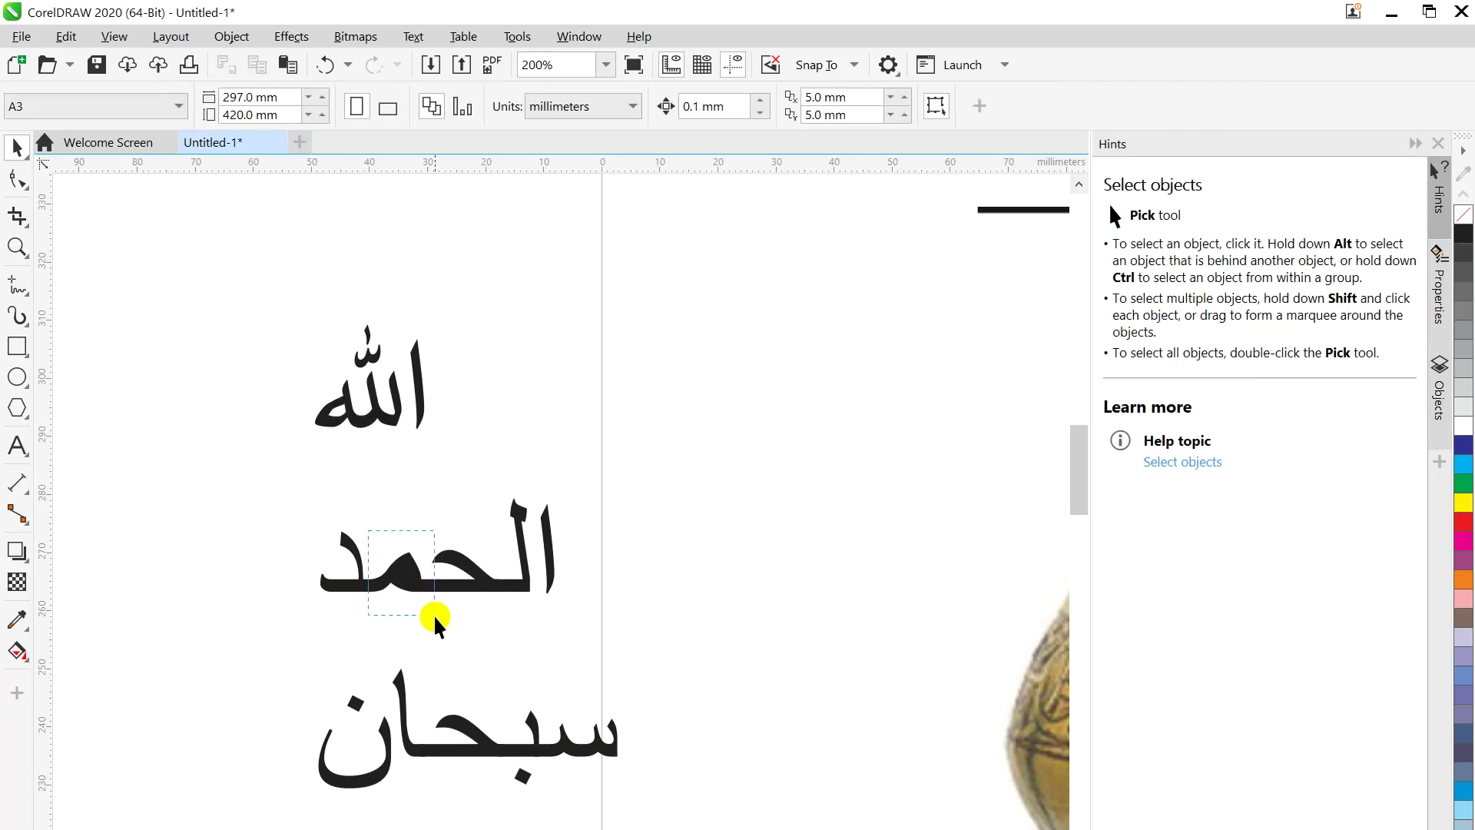
{"action": "right_click", "coordinate": [405, 569]}
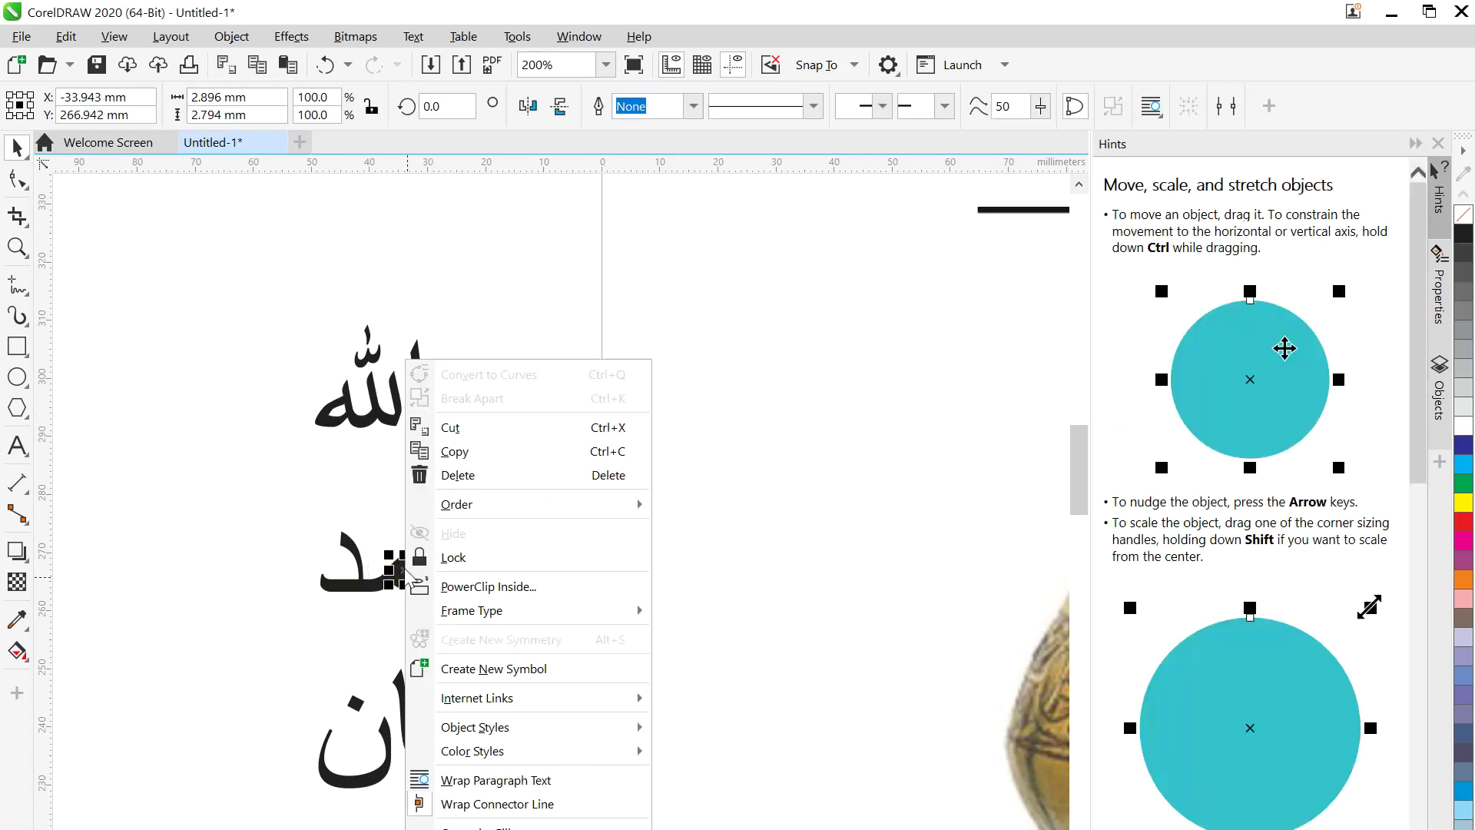
{"action": "mouse_move", "coordinate": [538, 507]}
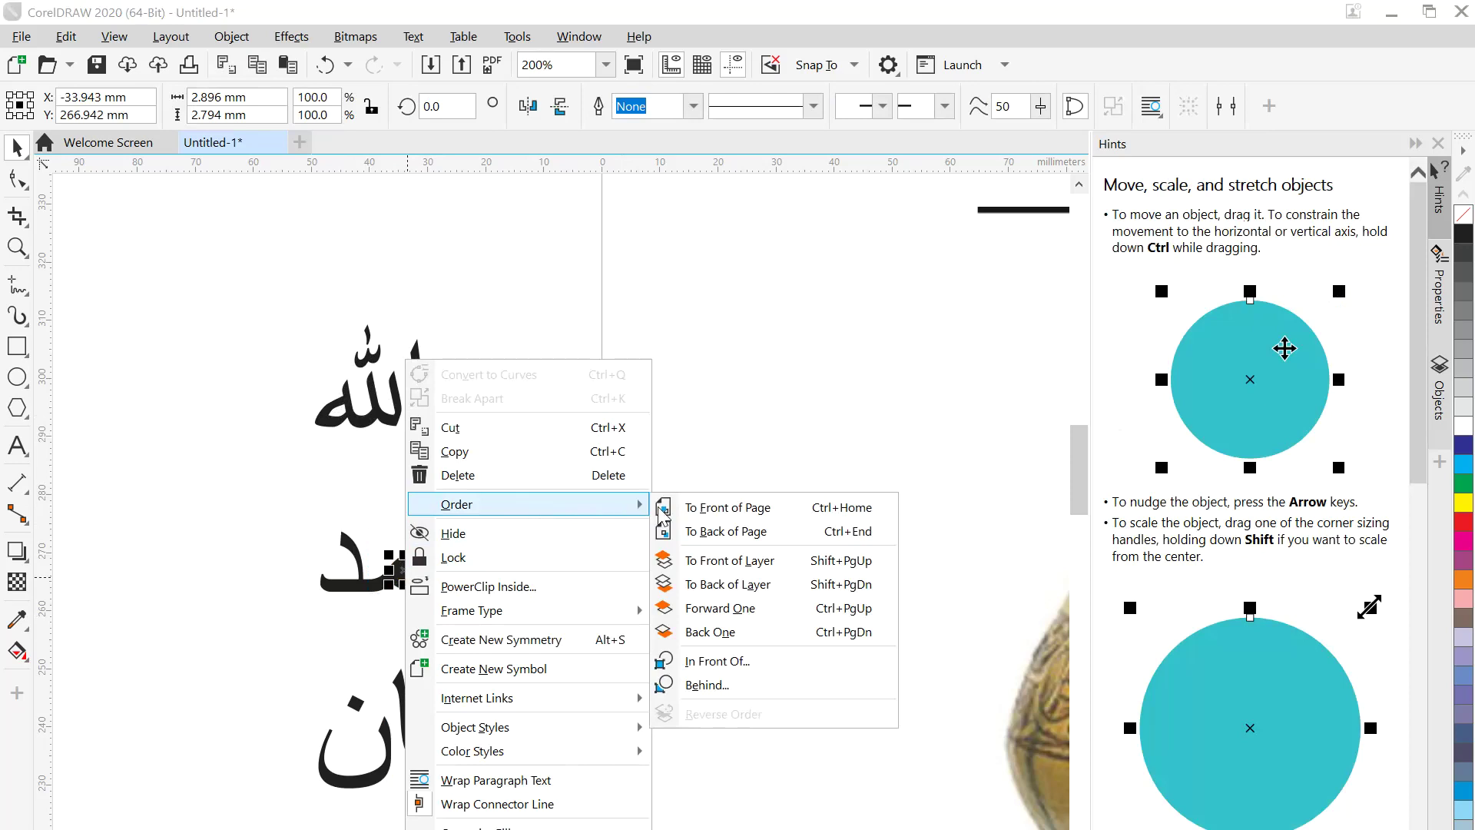
{"action": "left_click", "coordinate": [736, 515]}
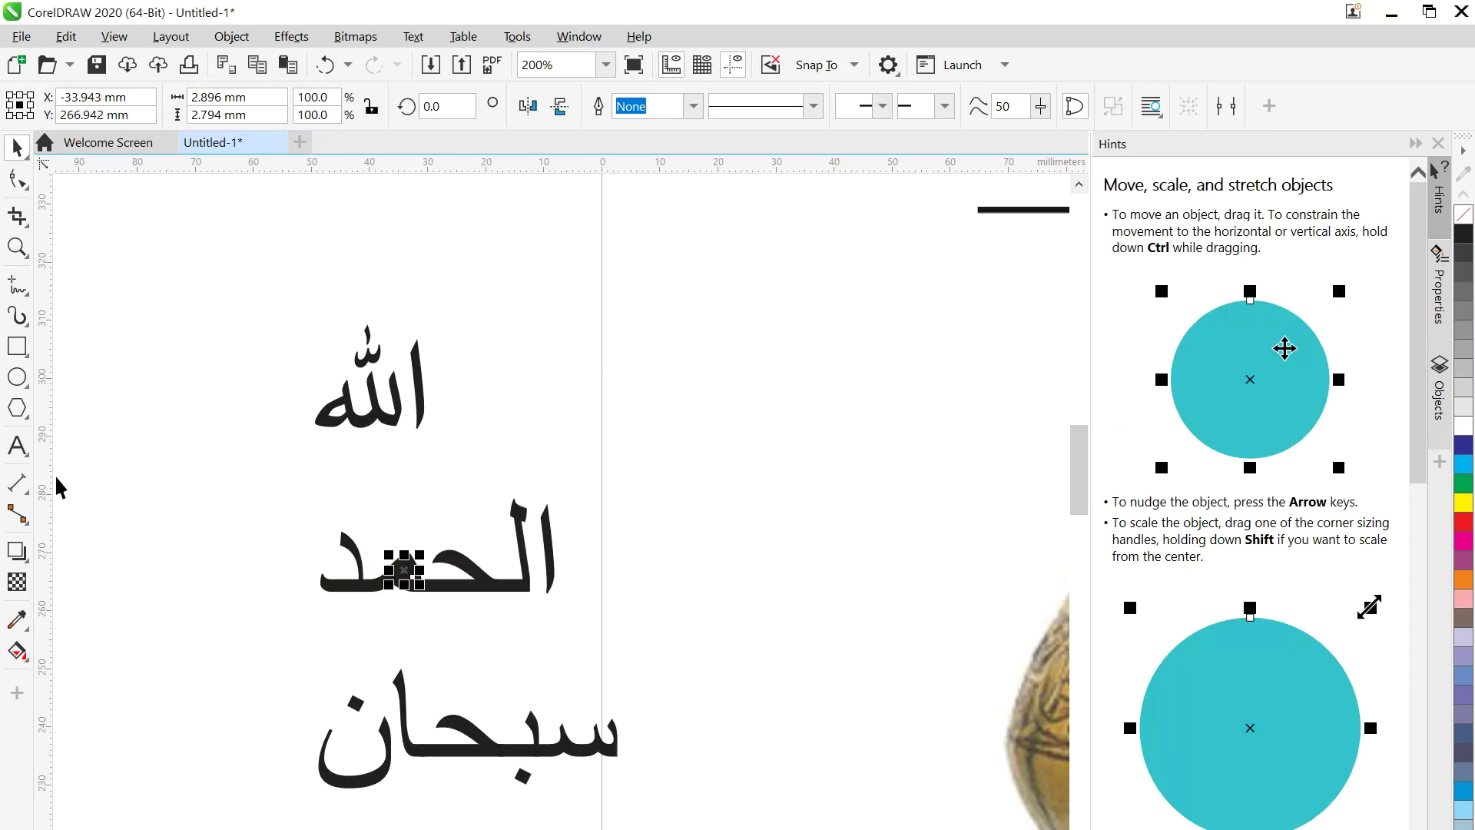
- Fill the inner loop of the letter م with white sampled from the blank page and clear the selection
{"action": "left_click", "coordinate": [17, 652]}
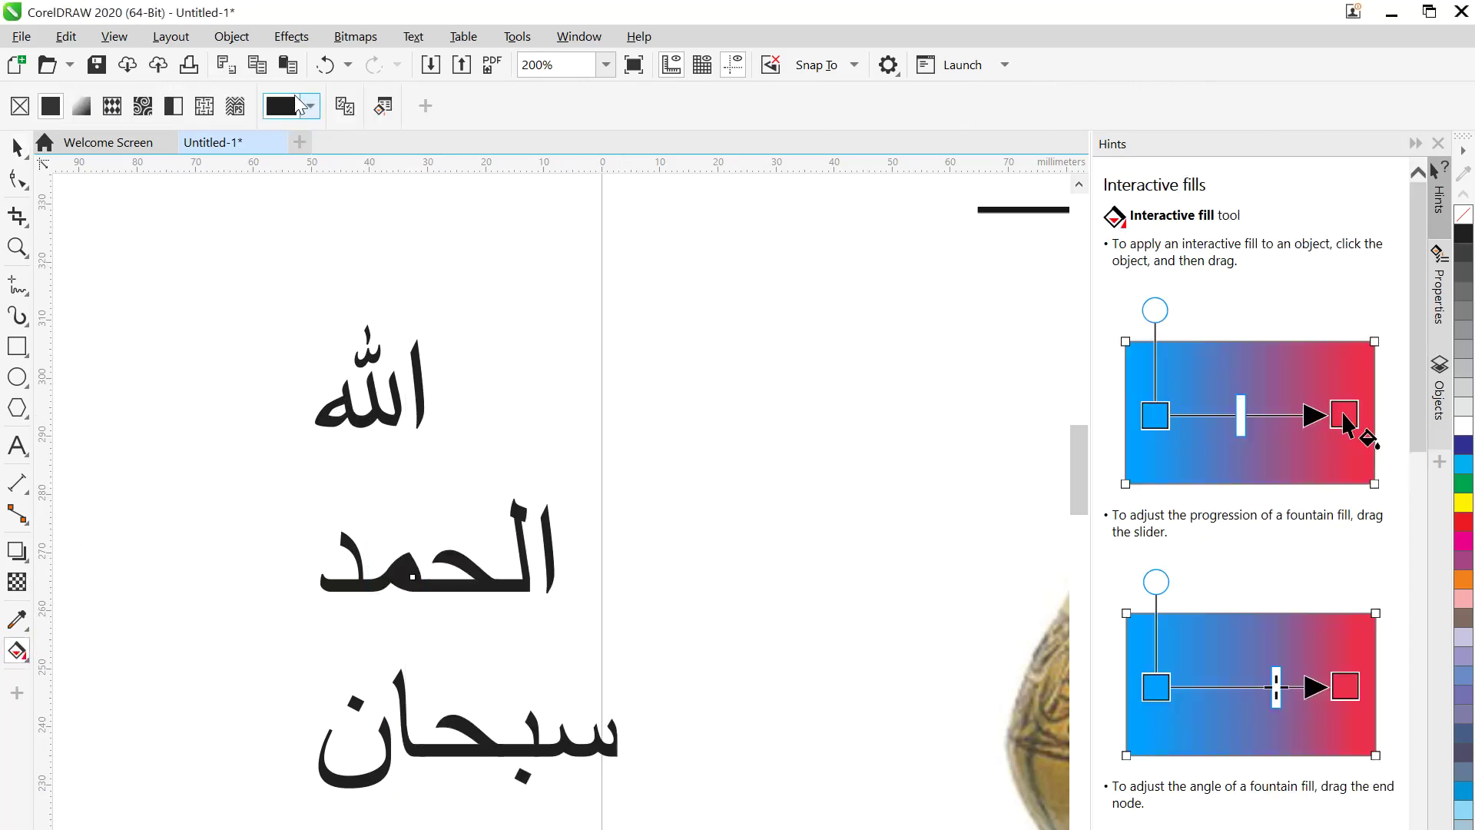
{"action": "left_click", "coordinate": [308, 106]}
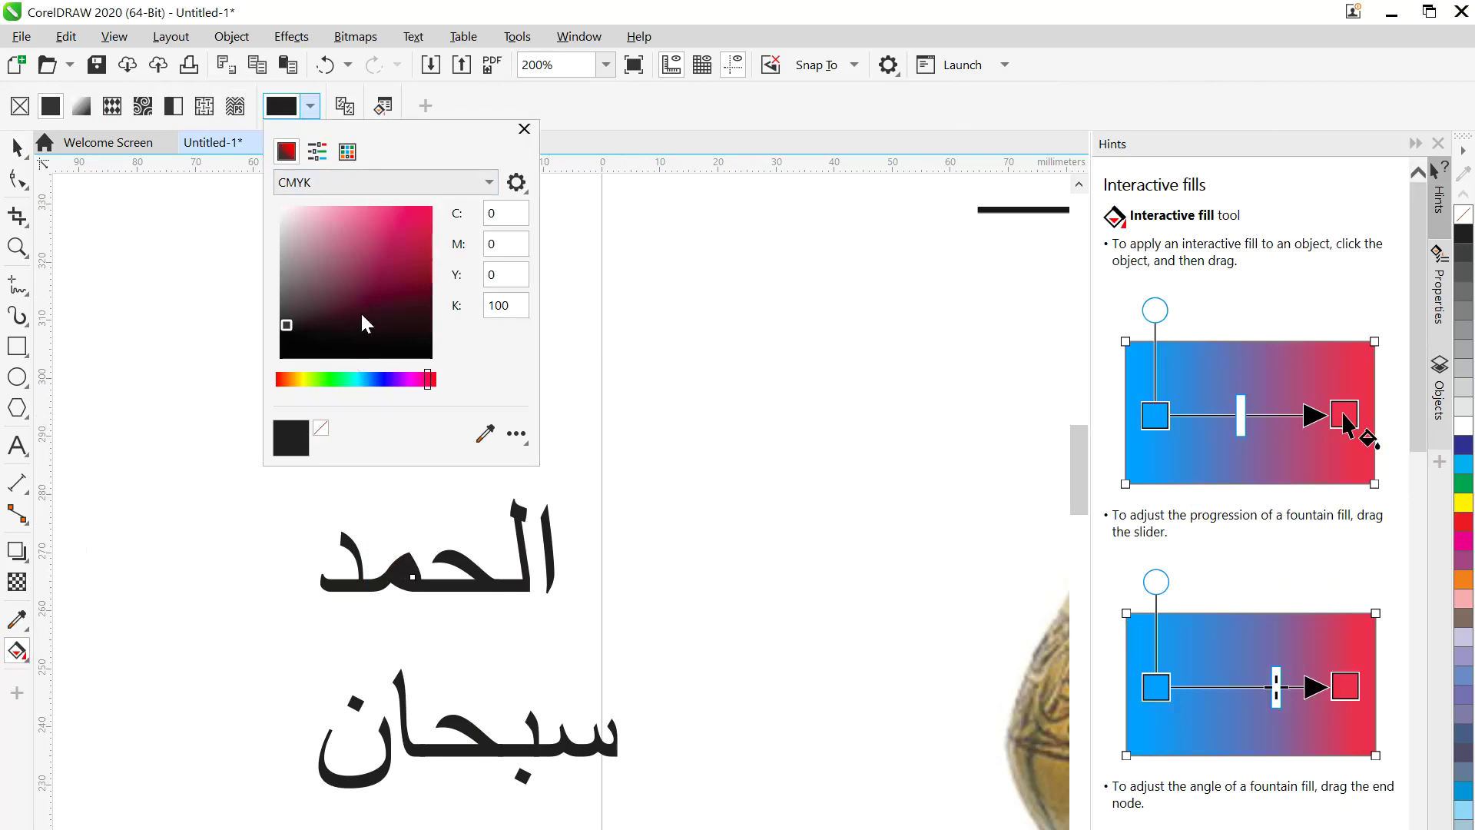
{"action": "left_click", "coordinate": [485, 434]}
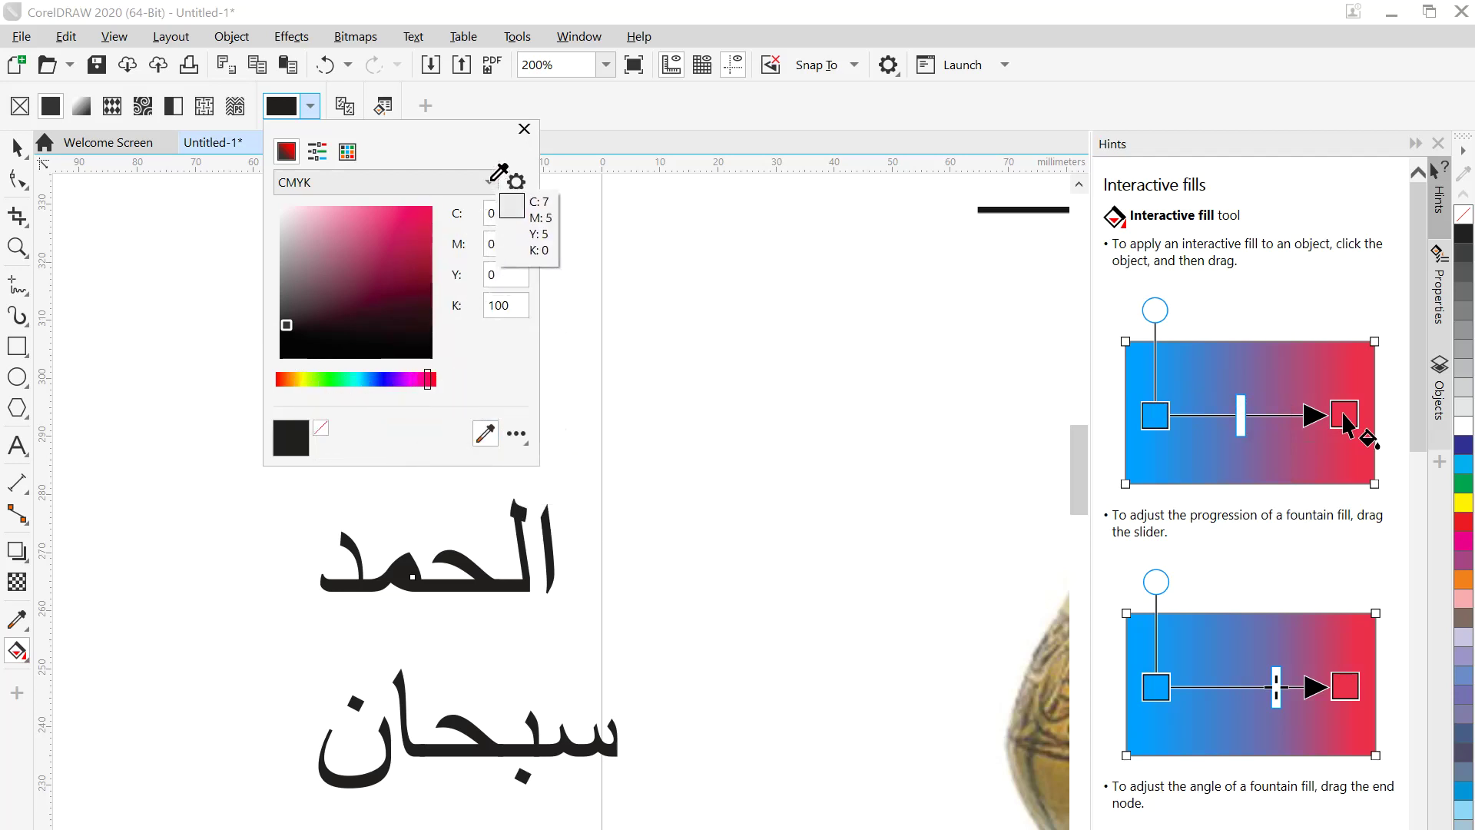
{"action": "left_click", "coordinate": [206, 349]}
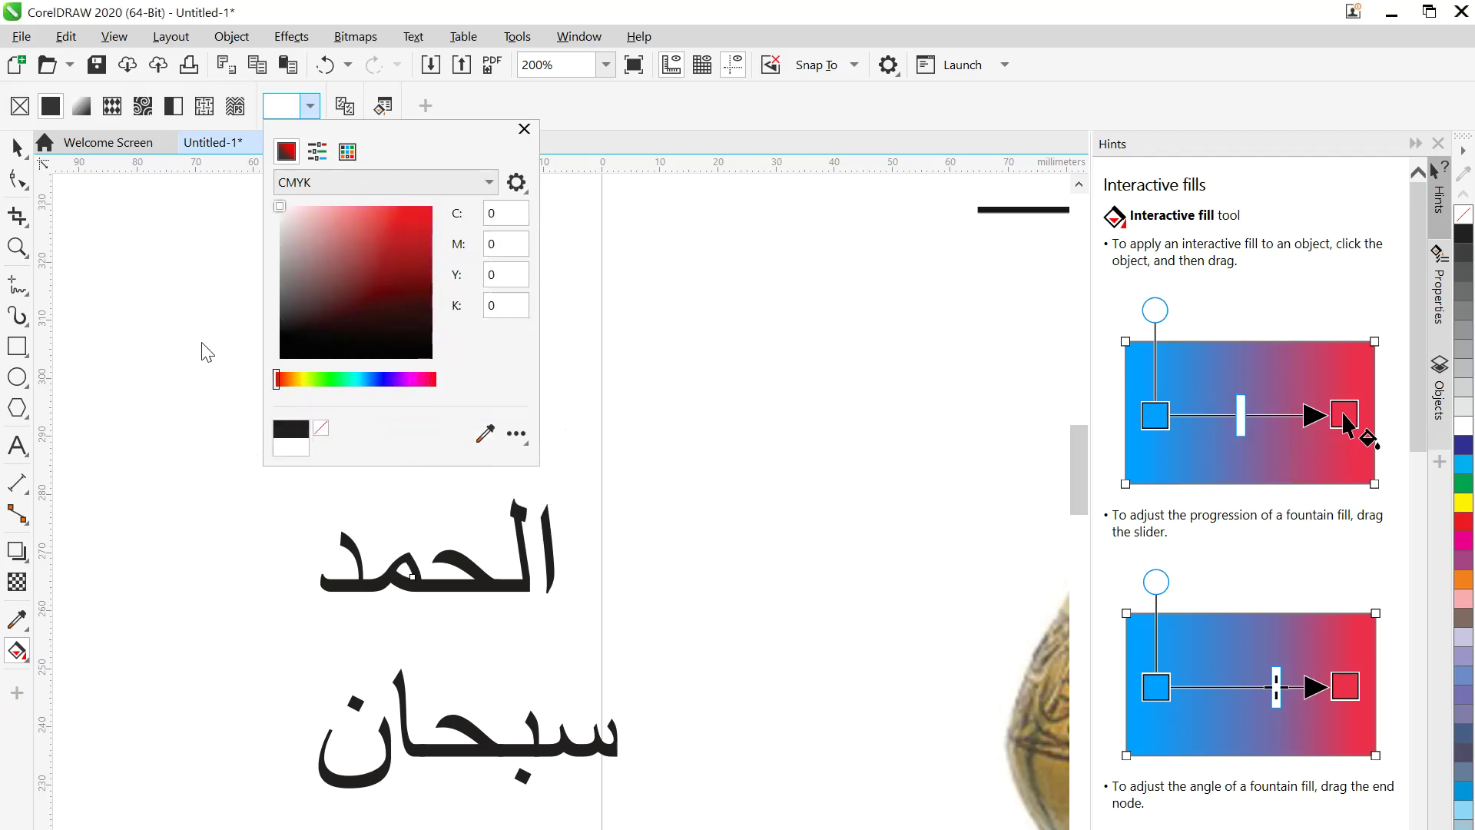
{"action": "left_click", "coordinate": [525, 129]}
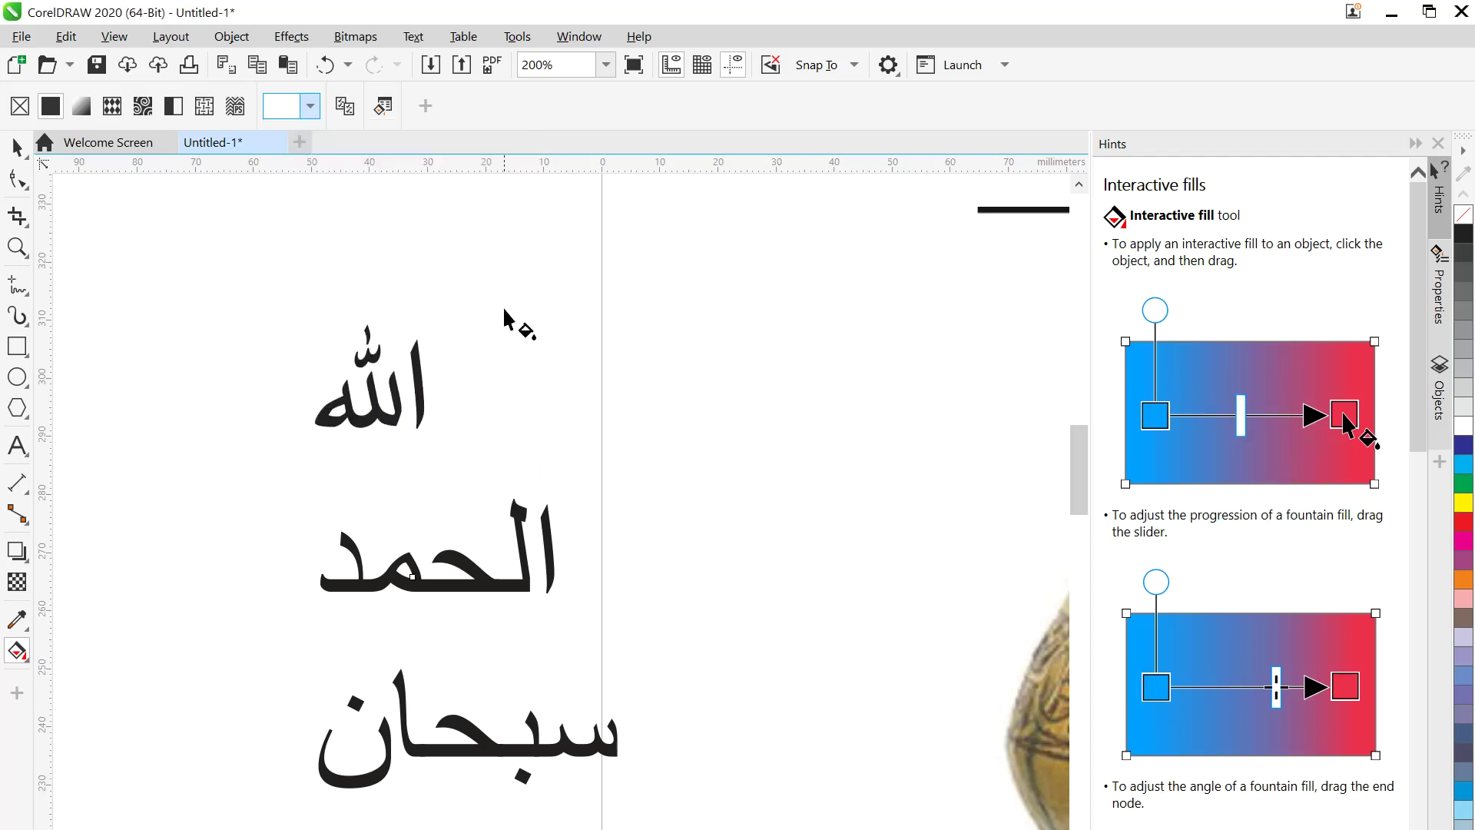
{"action": "left_click", "coordinate": [27, 155]}
{"action": "left_click", "coordinate": [84, 150]}
- Move all pieces of the word الحمد down so that they overlap the lower part of سبحان
{"action": "scroll", "coordinate": [219, 330], "scroll_direction": "down", "scroll_amount": 2}
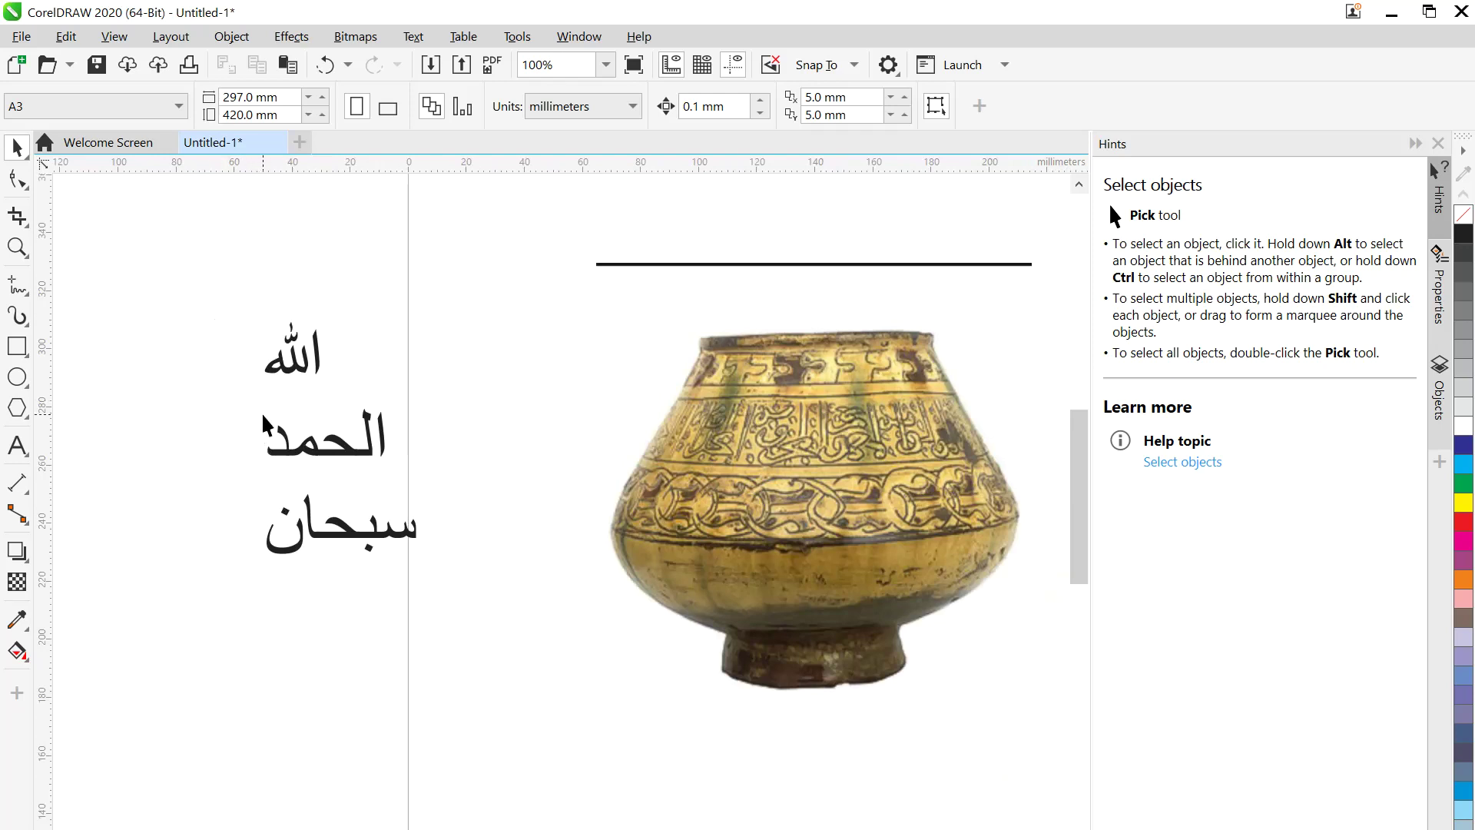
{"action": "left_click", "coordinate": [373, 451]}
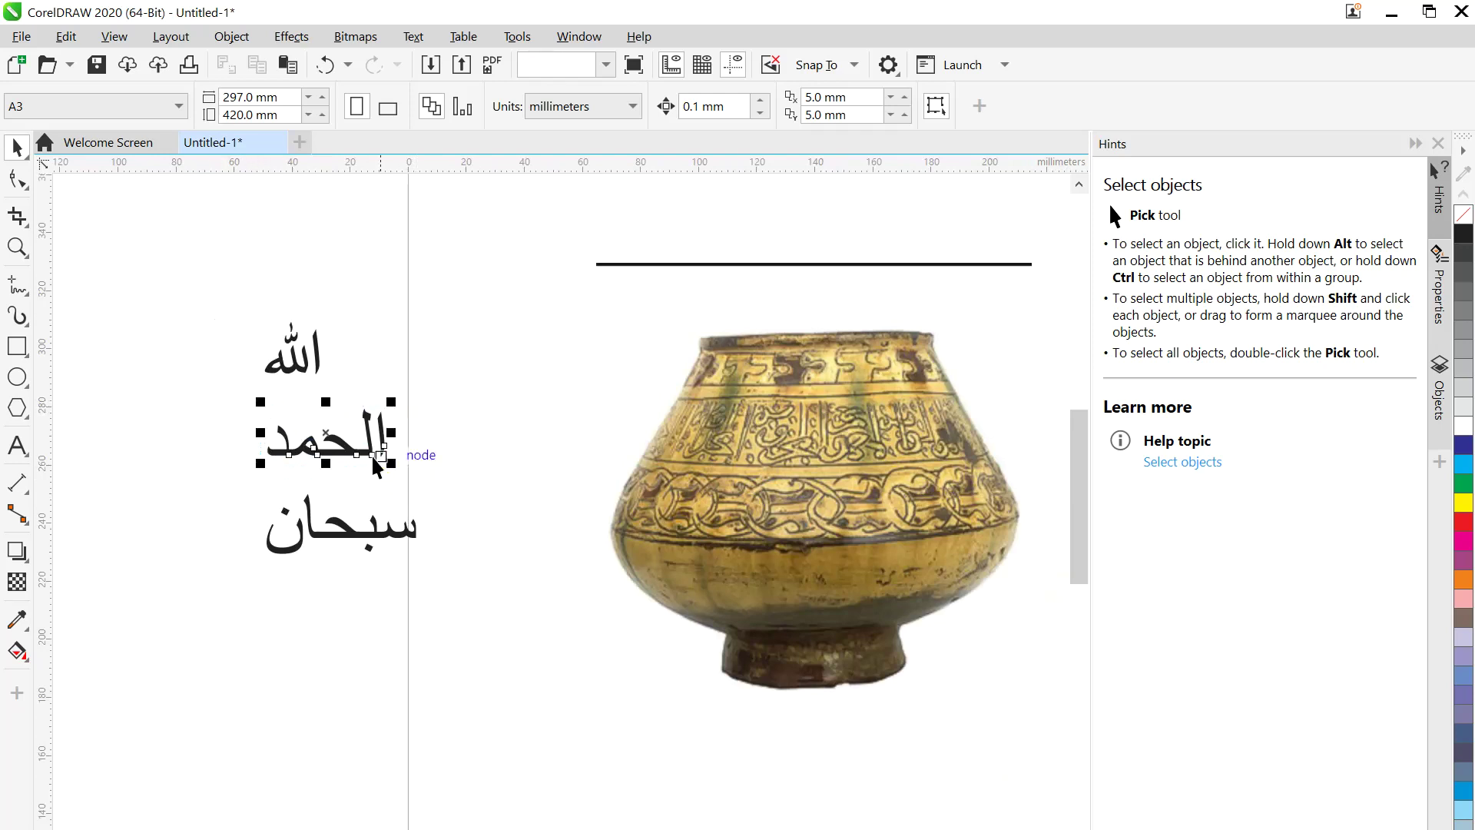
{"action": "left_click_drag", "start_coordinate": [367, 449], "coordinate": [427, 567]}
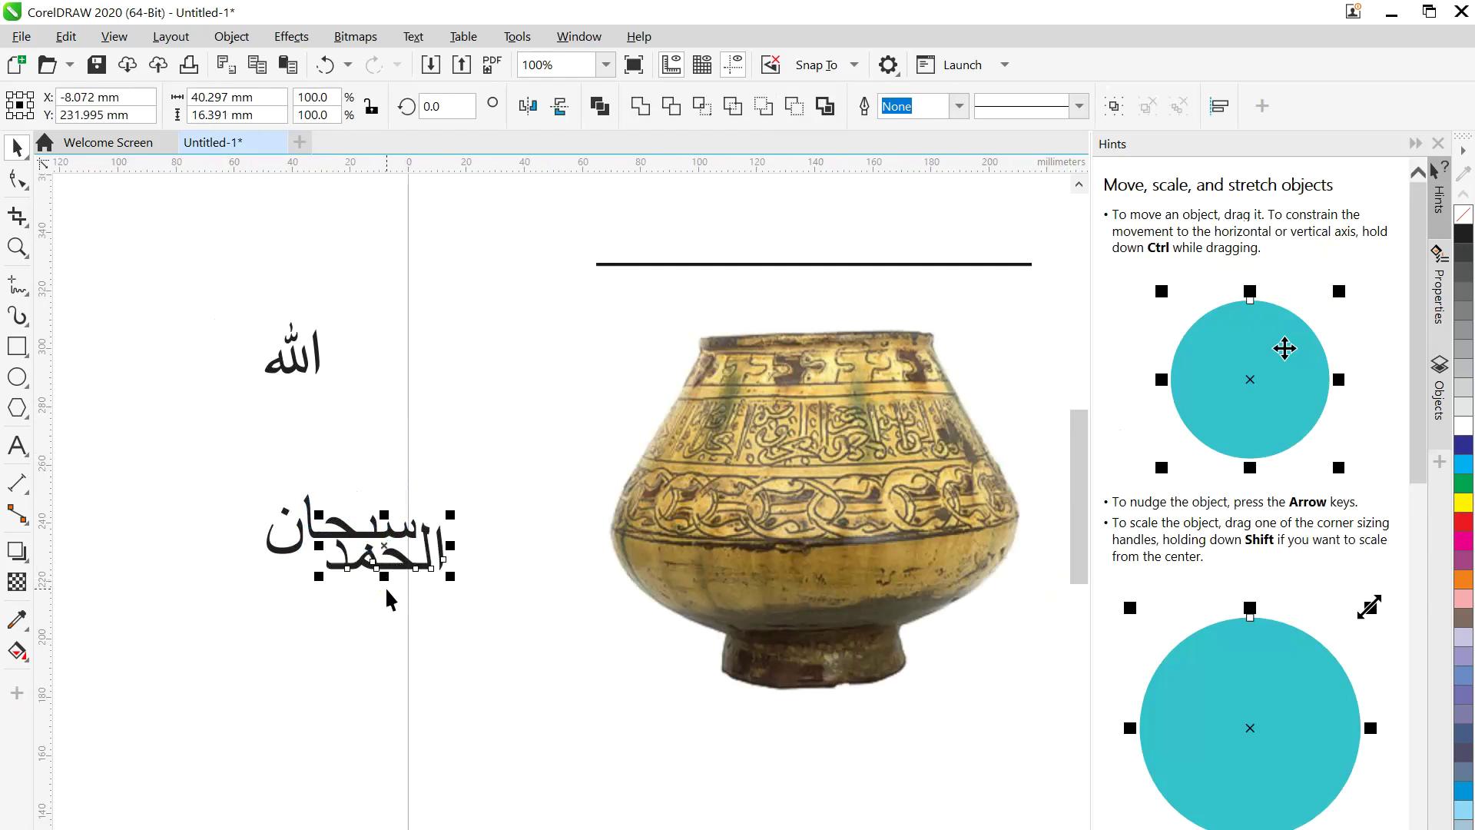
{"action": "scroll", "coordinate": [388, 596], "scroll_direction": "up", "scroll_amount": 1}
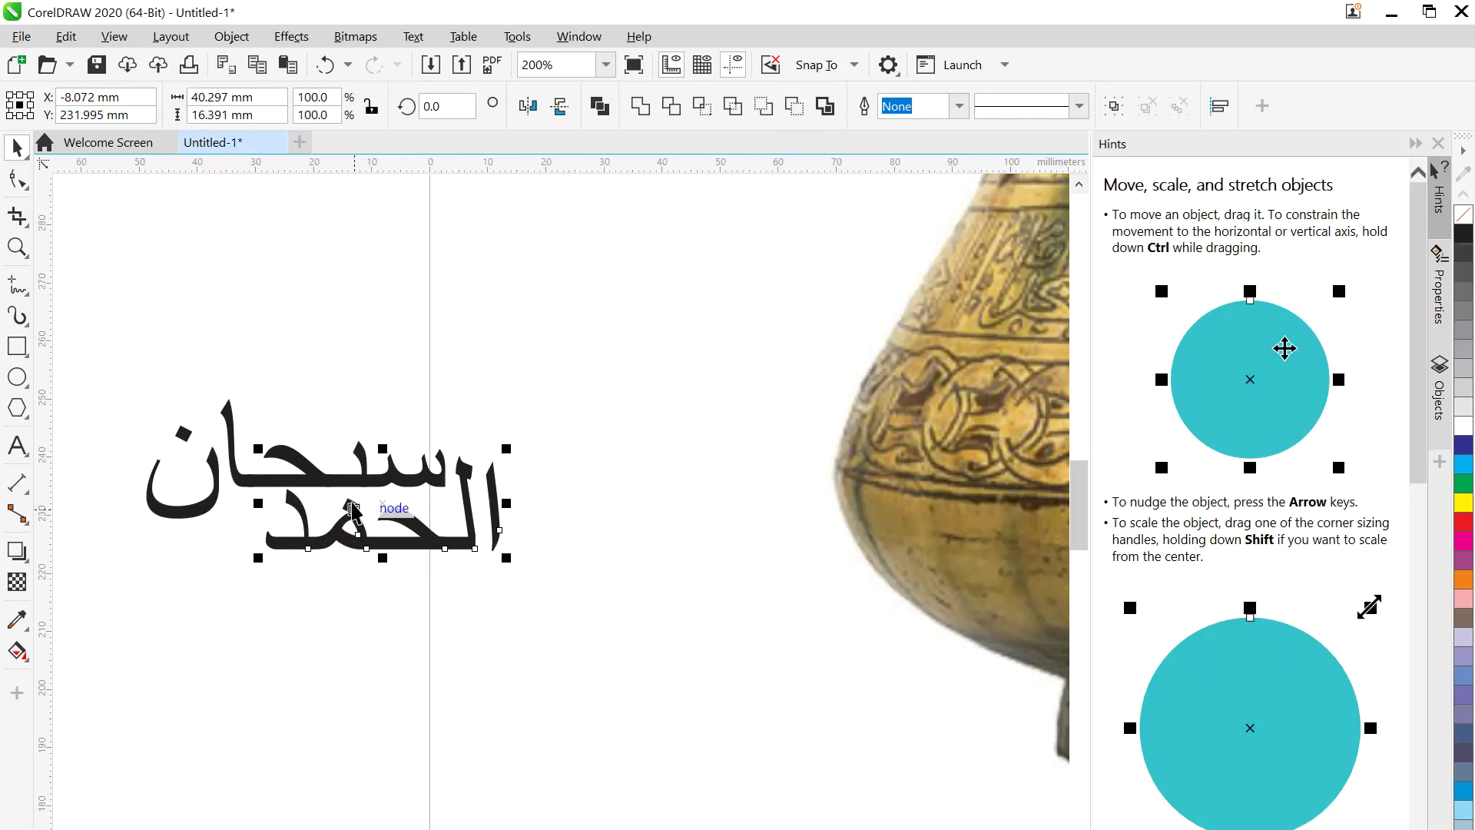
{"action": "left_click", "coordinate": [278, 601]}
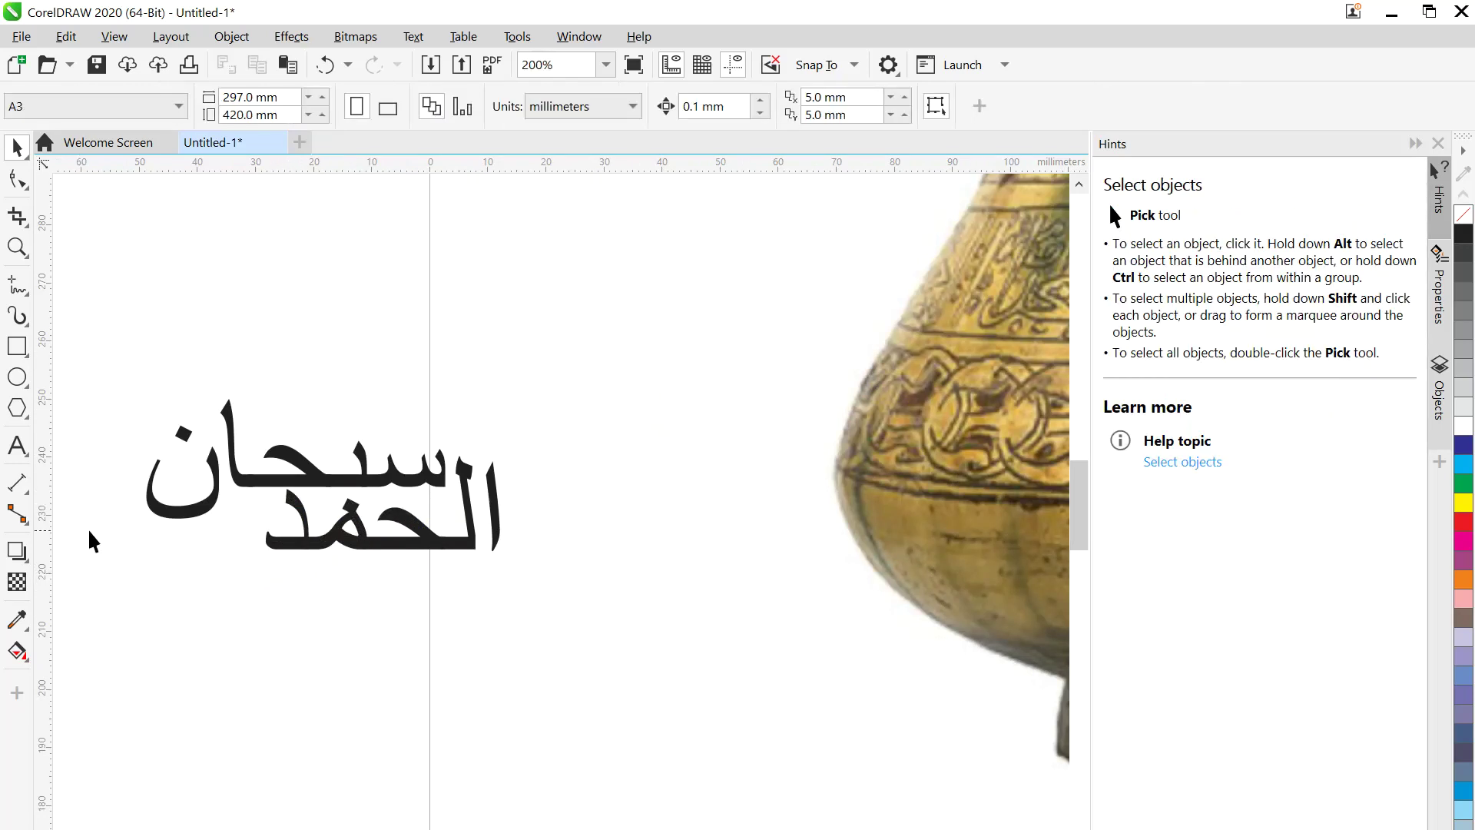
- Examine the outline and nodes of the letter د in الحمد with the Shape tool, up close where it meets م
{"action": "left_click", "coordinate": [18, 180]}
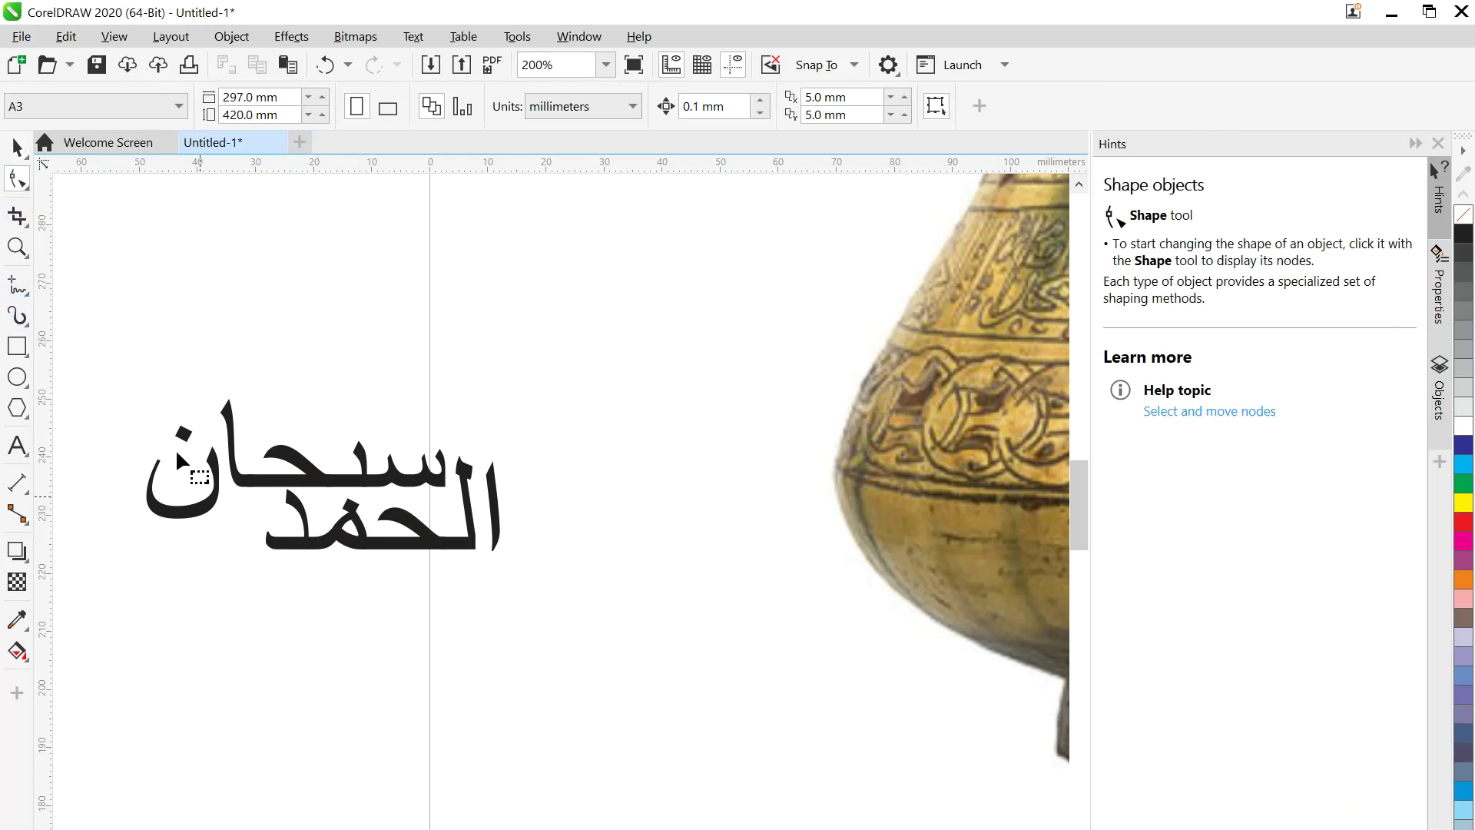
{"action": "left_click", "coordinate": [279, 533]}
{"action": "scroll", "coordinate": [261, 534], "scroll_direction": "up", "scroll_amount": 1}
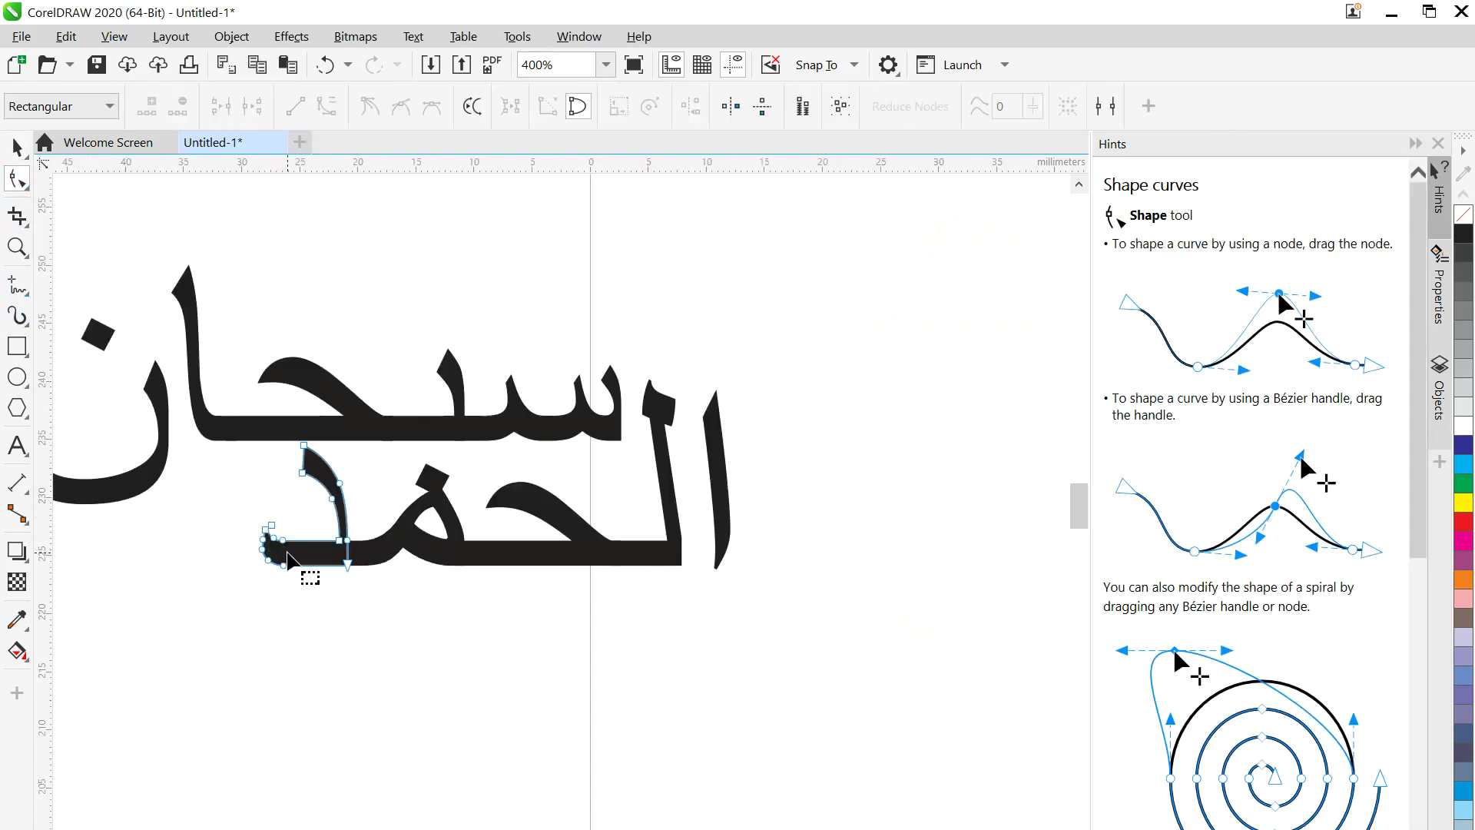
{"action": "scroll", "coordinate": [269, 538], "scroll_direction": "up", "scroll_amount": 1}
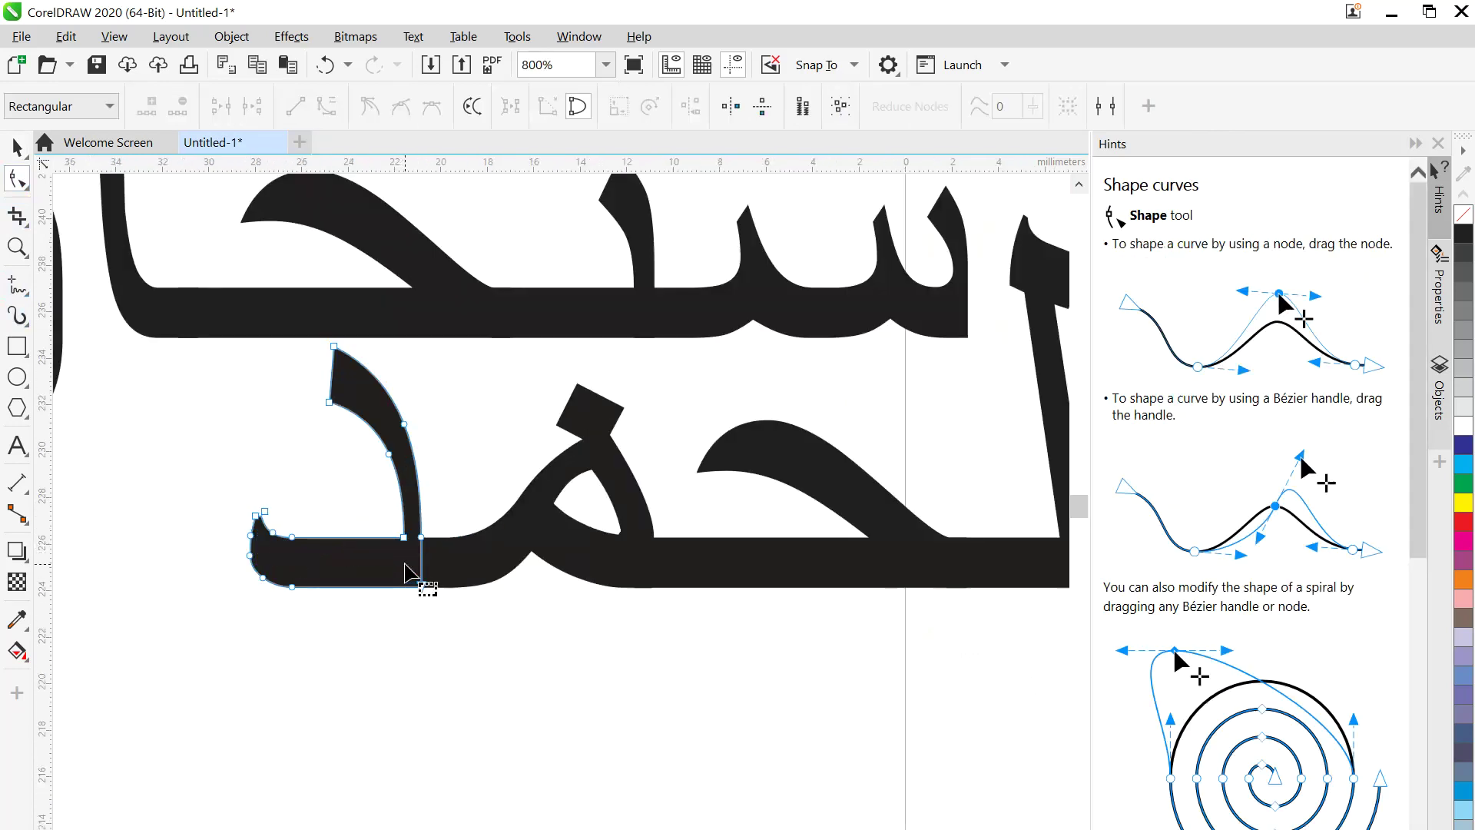
{"action": "scroll", "coordinate": [405, 576], "scroll_direction": "up", "scroll_amount": 1}
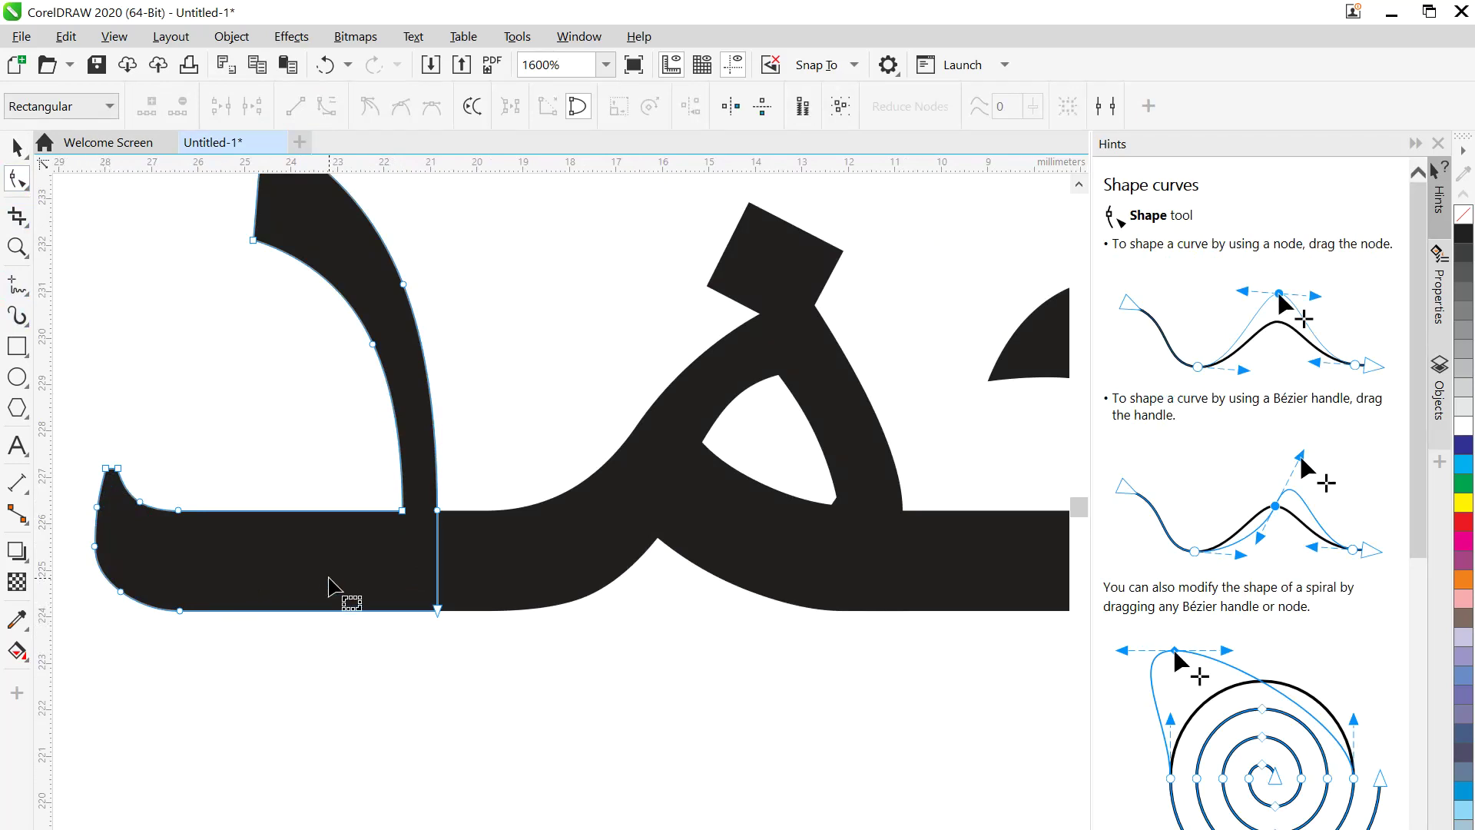
{"action": "scroll", "coordinate": [342, 578], "scroll_direction": "down", "scroll_amount": 1}
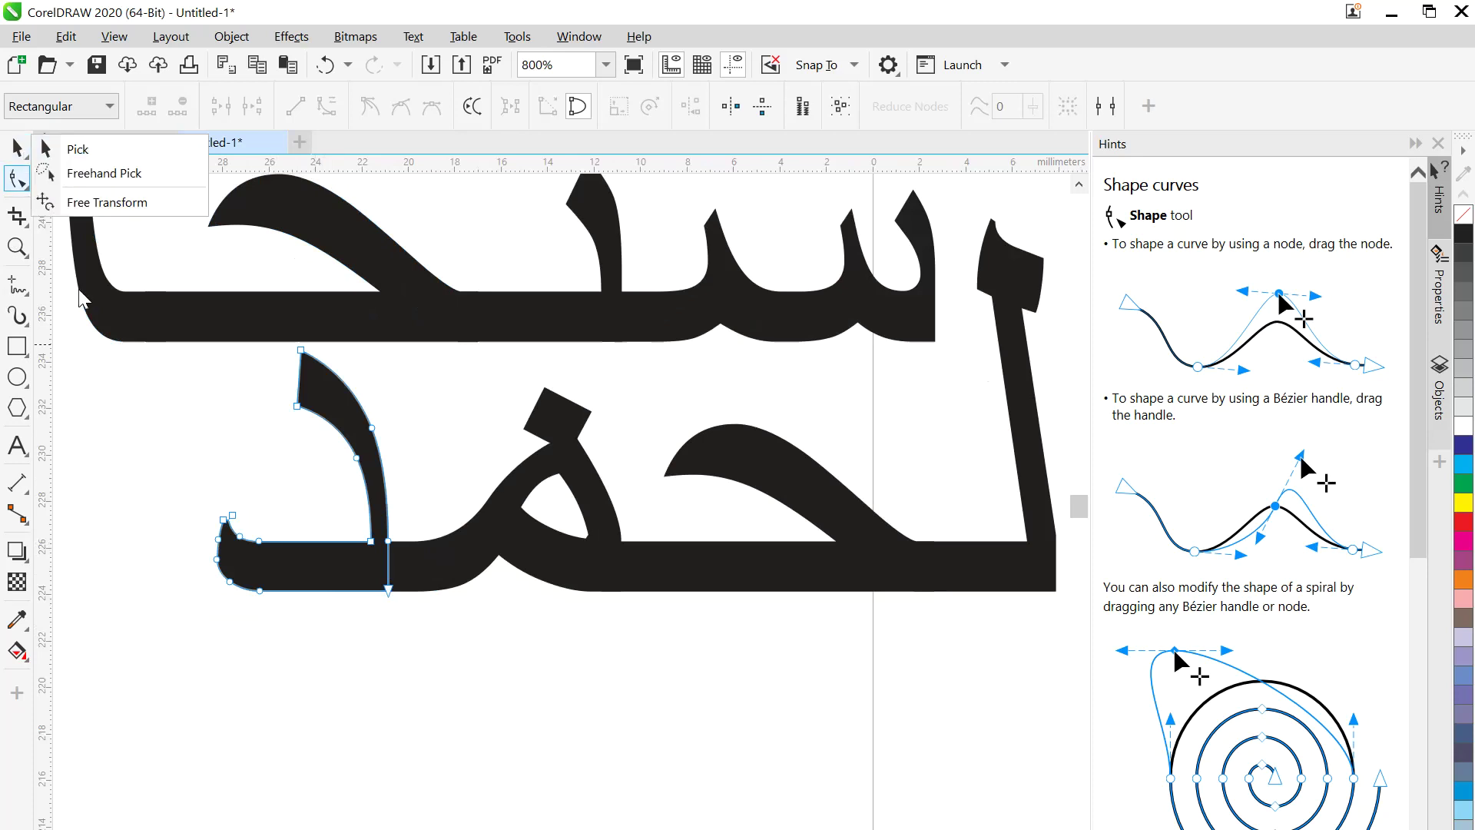
- Move the letter د away from the rest of الحمد, undo the move and clear the selection
{"action": "left_click", "coordinate": [17, 146]}
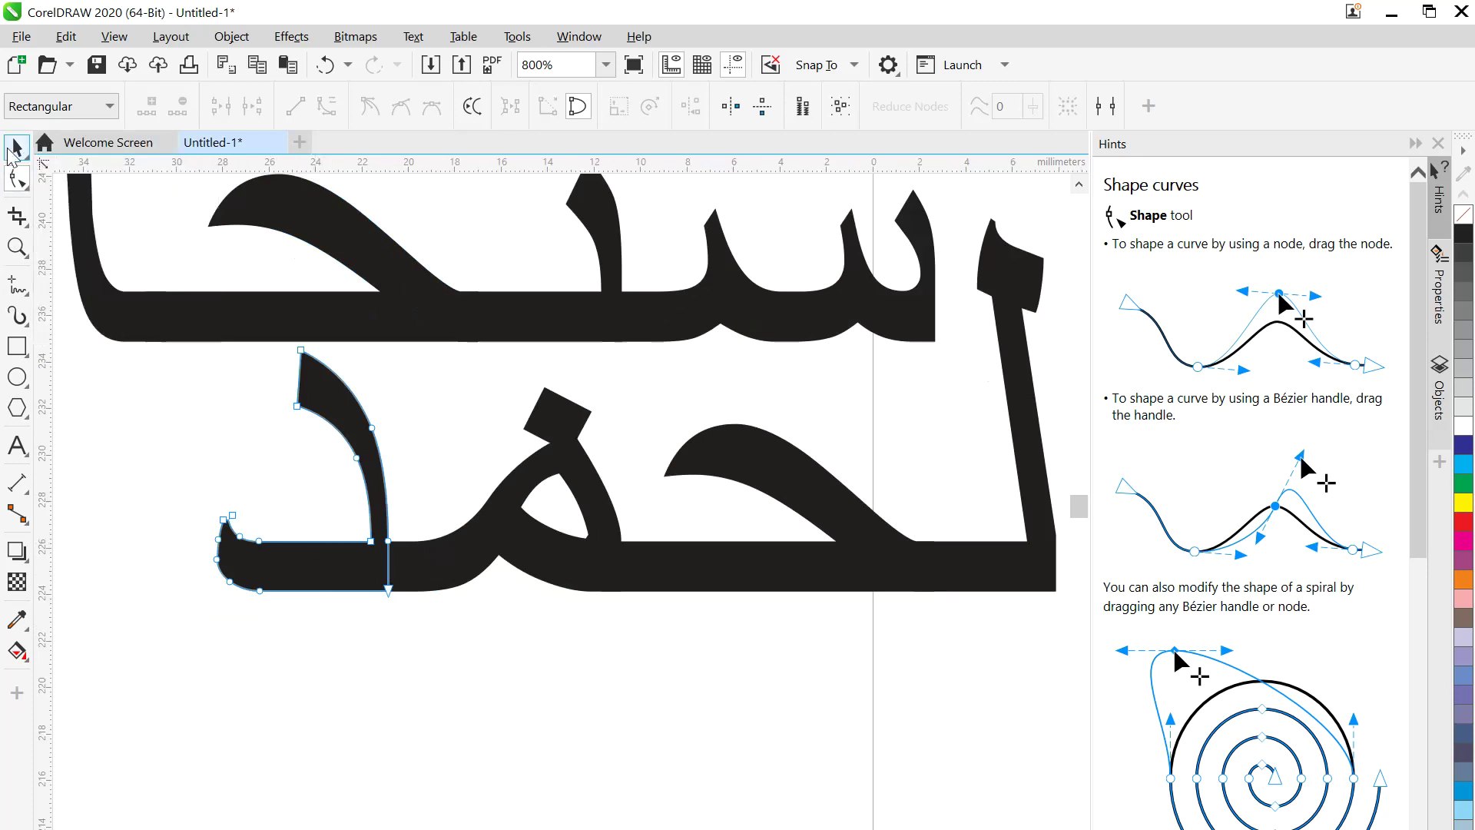
{"action": "left_click_drag", "start_coordinate": [322, 559], "coordinate": [262, 569]}
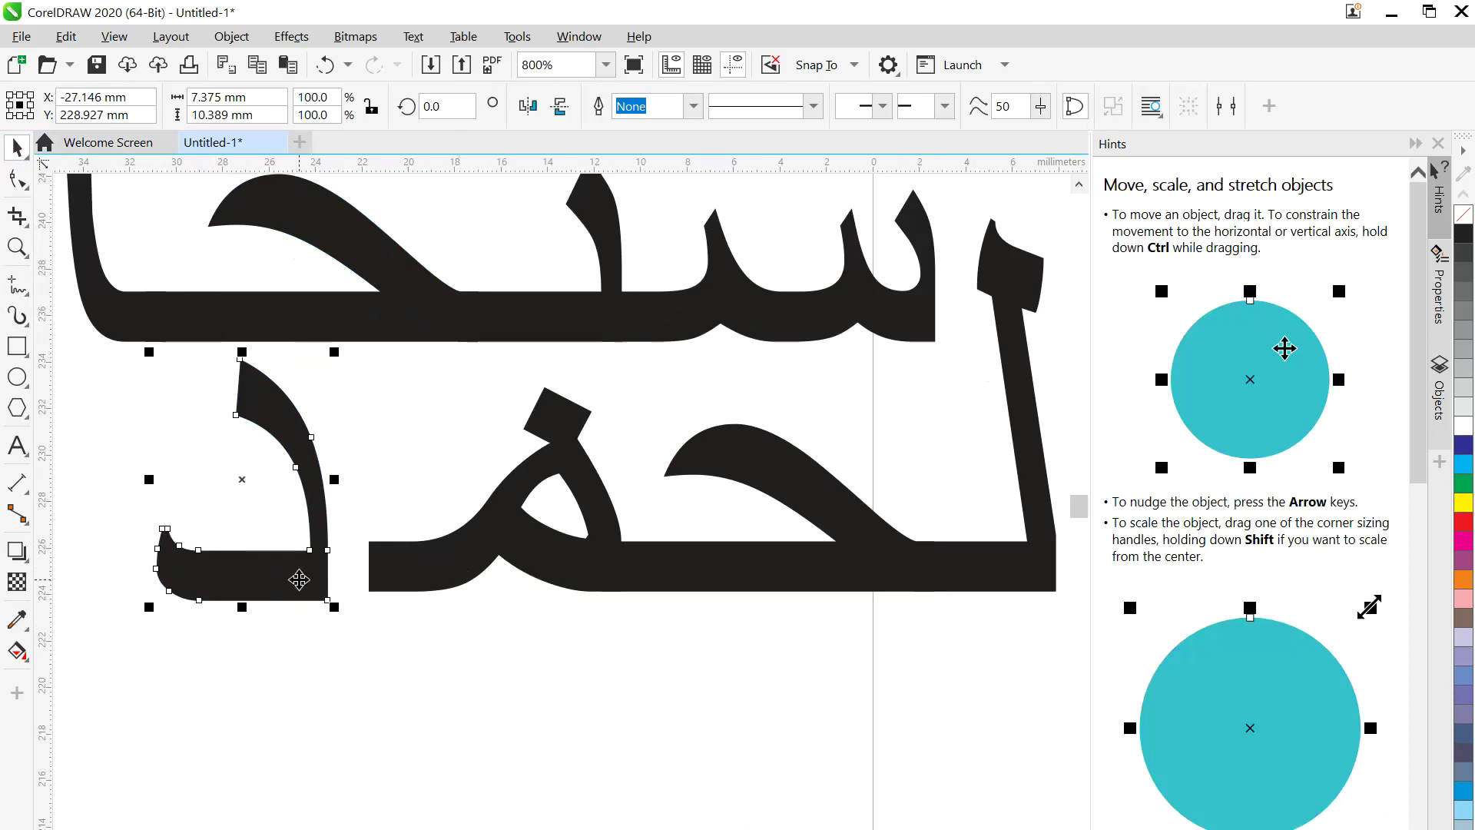
{"action": "key", "text": "ctrl+z"}
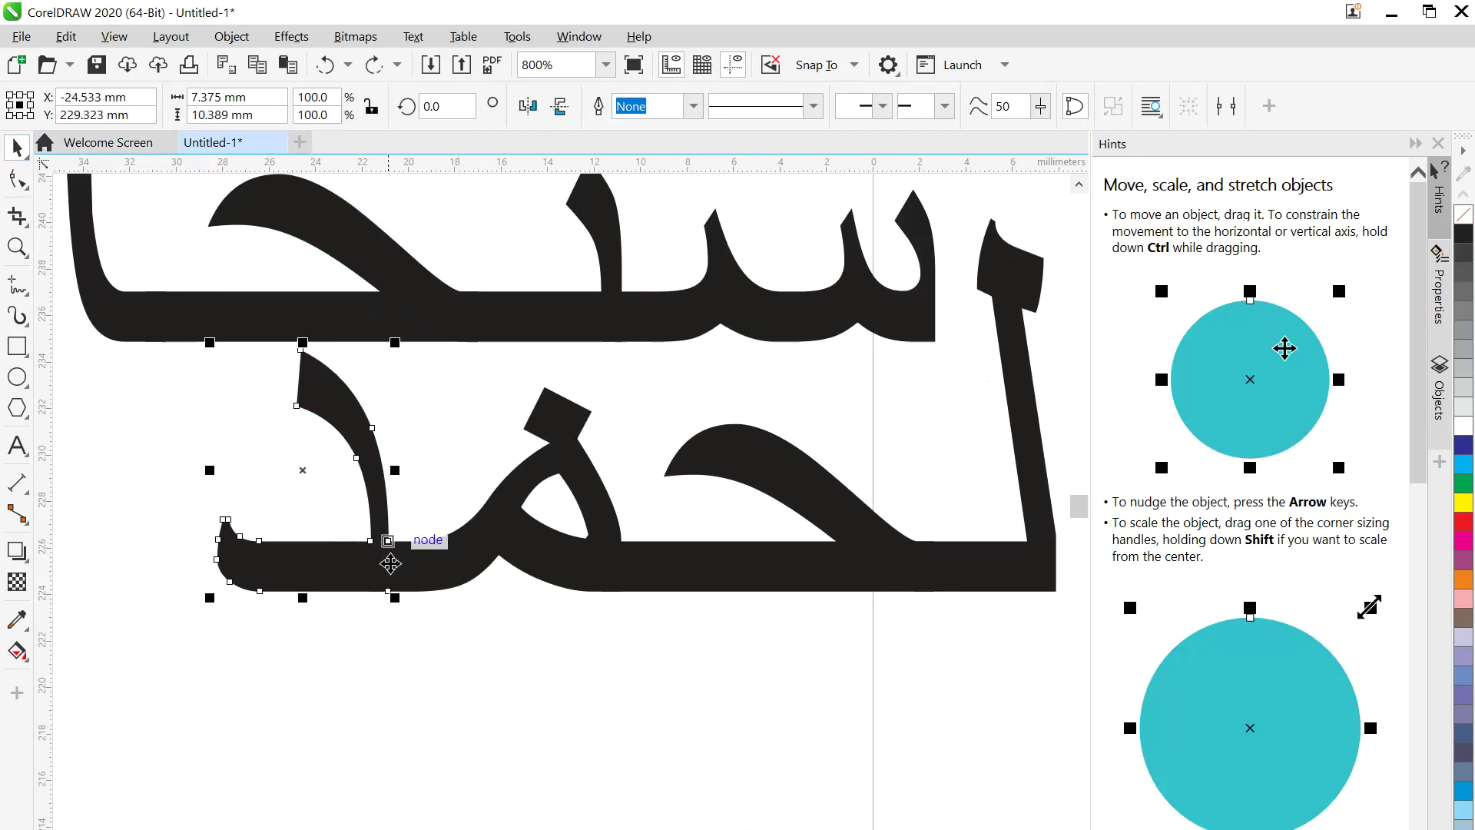
{"action": "left_click", "coordinate": [246, 494]}
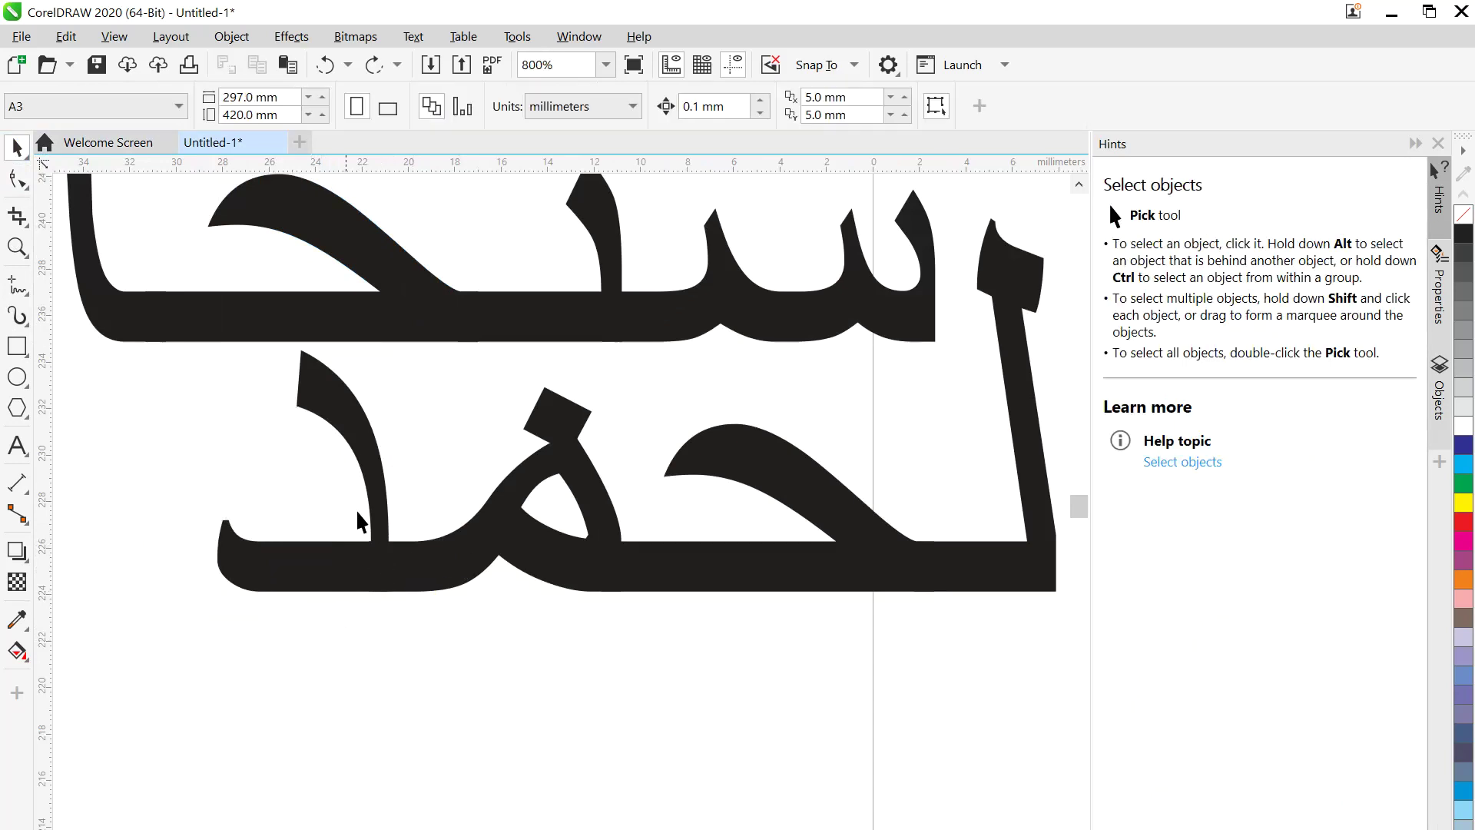
- Select the letters م and د of الحمد together and examine their overlapping outlines with the Shape tool
{"action": "left_click", "coordinate": [408, 560]}
{"action": "left_click", "coordinate": [335, 582], "text": "shift"}
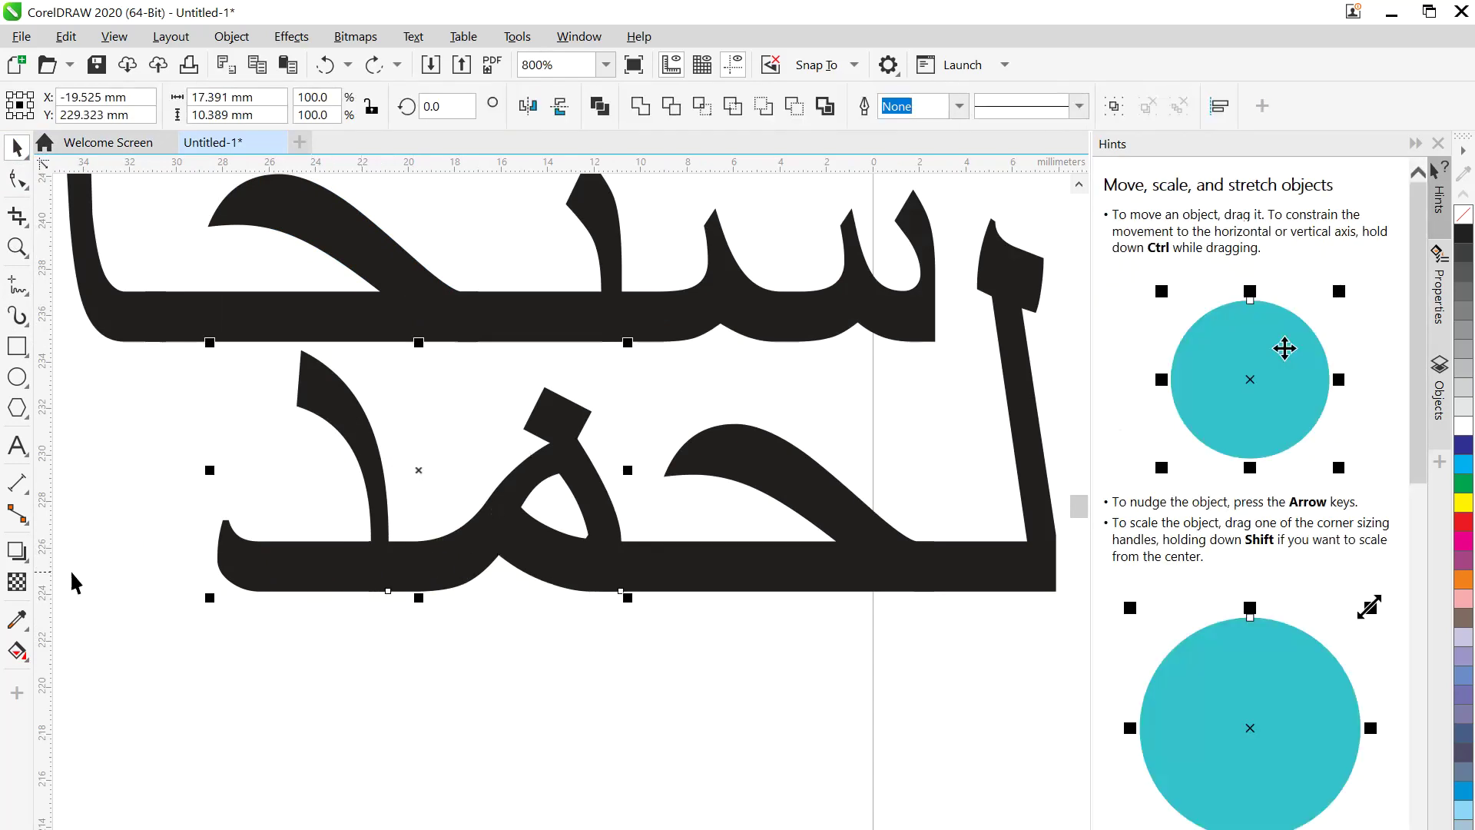
{"action": "left_click", "coordinate": [16, 183]}
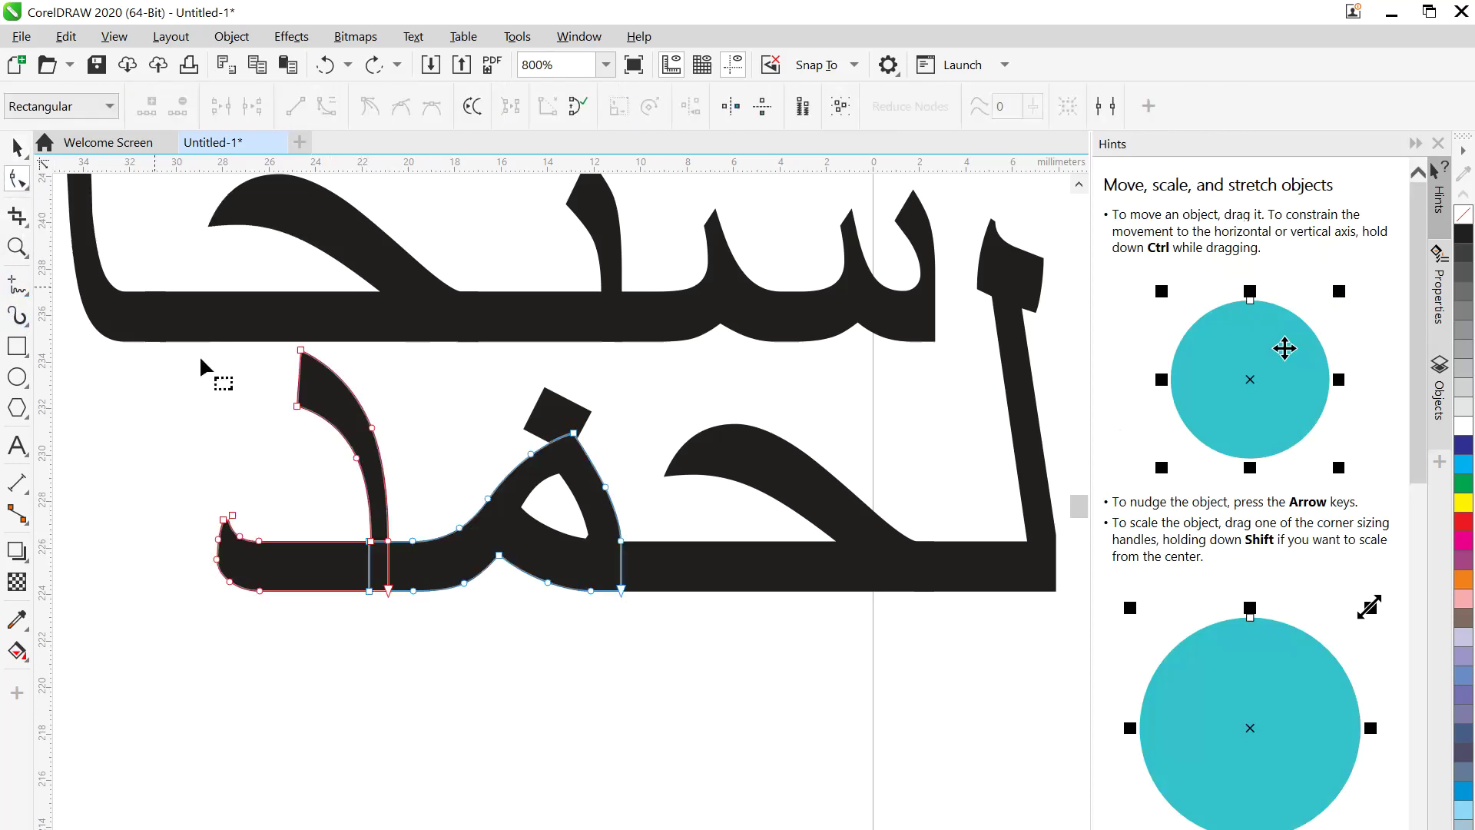
{"action": "scroll", "coordinate": [450, 647], "scroll_direction": "down", "scroll_amount": 1}
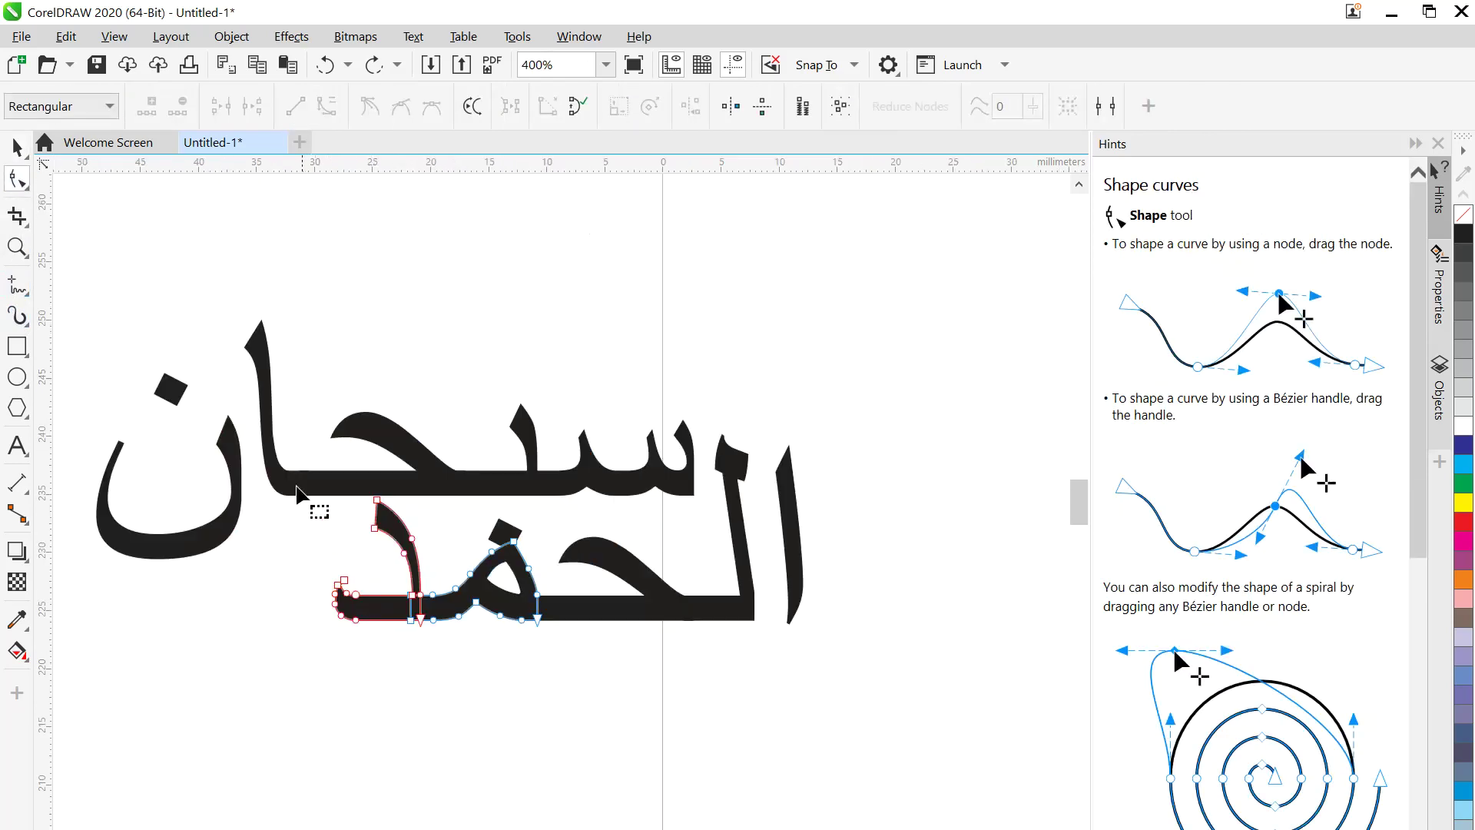
- Stretch the joint between م and د in الحمد by moving the nodes of د left, past the ن of سبحان
{"action": "left_click_drag", "start_coordinate": [321, 664], "coordinate": [425, 488]}
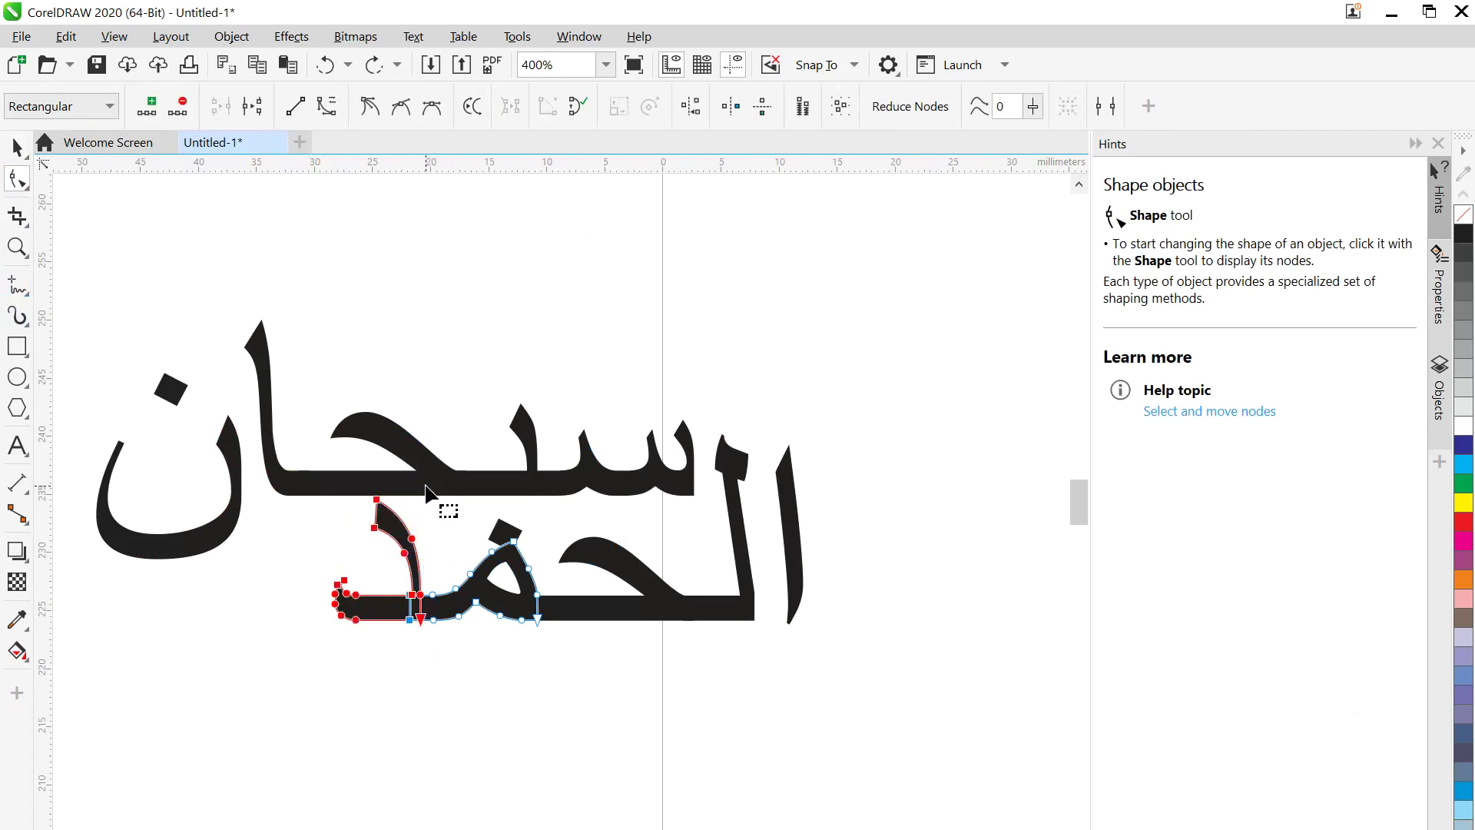
{"action": "left_click_drag", "start_coordinate": [406, 619], "coordinate": [391, 621]}
{"action": "left_click_drag", "start_coordinate": [352, 596], "coordinate": [151, 588]}
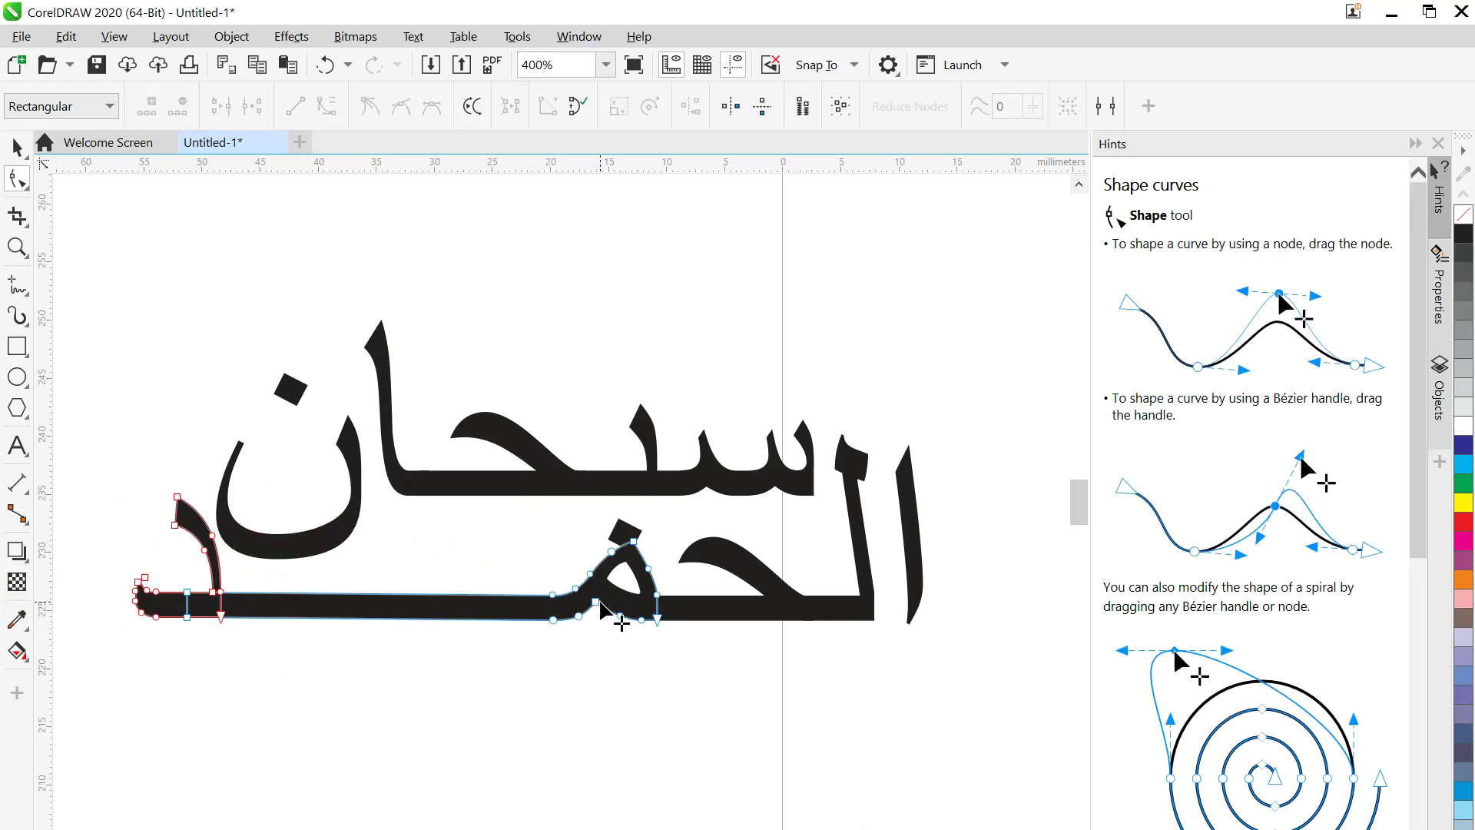
- Select م and ح in الحمد together and move the nodes around their joint left to lengthen the baseline of ح
{"action": "left_click", "coordinate": [17, 146]}
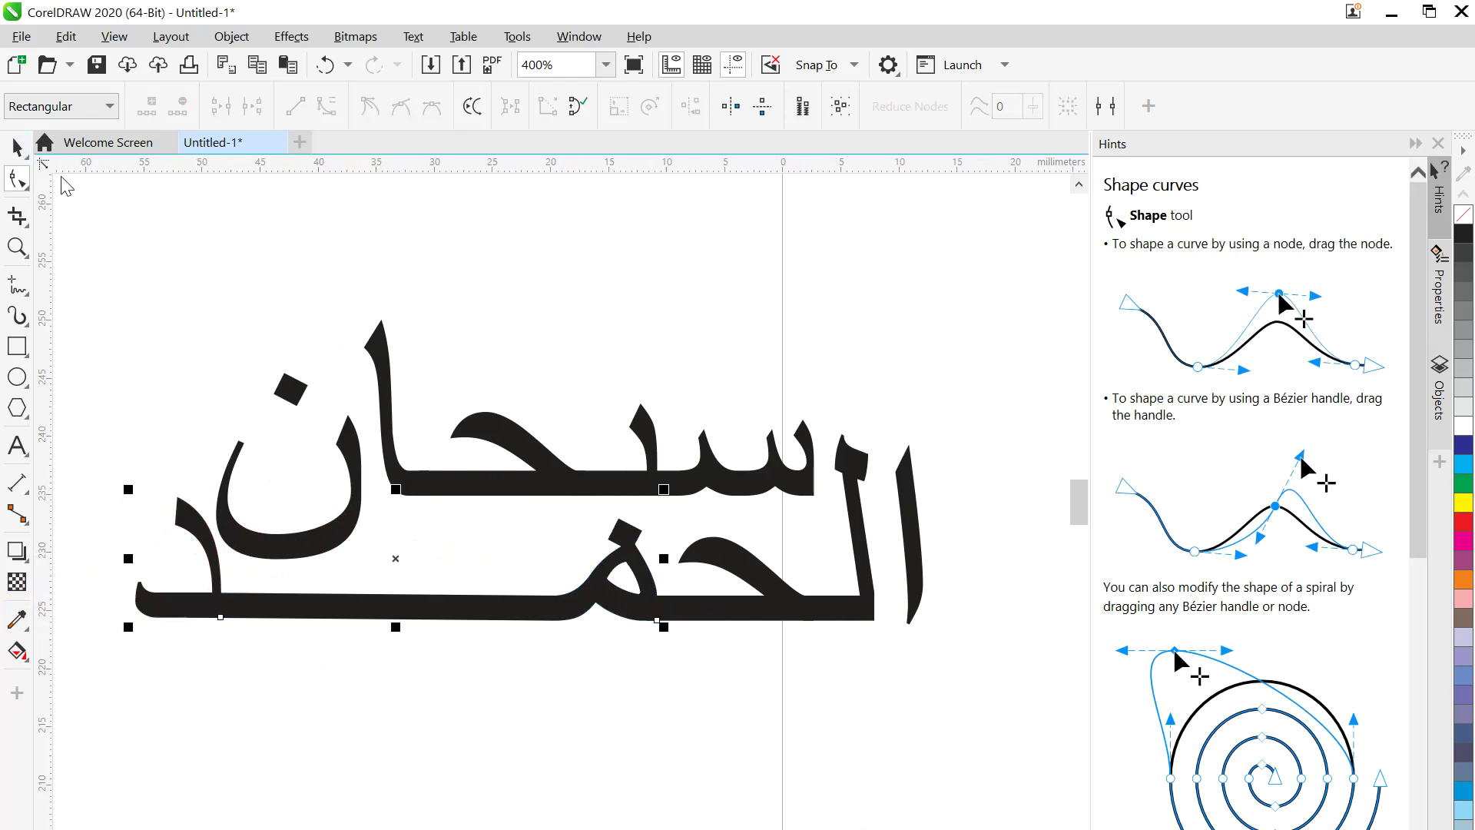
{"action": "left_click", "coordinate": [622, 612]}
{"action": "left_click", "coordinate": [623, 612]}
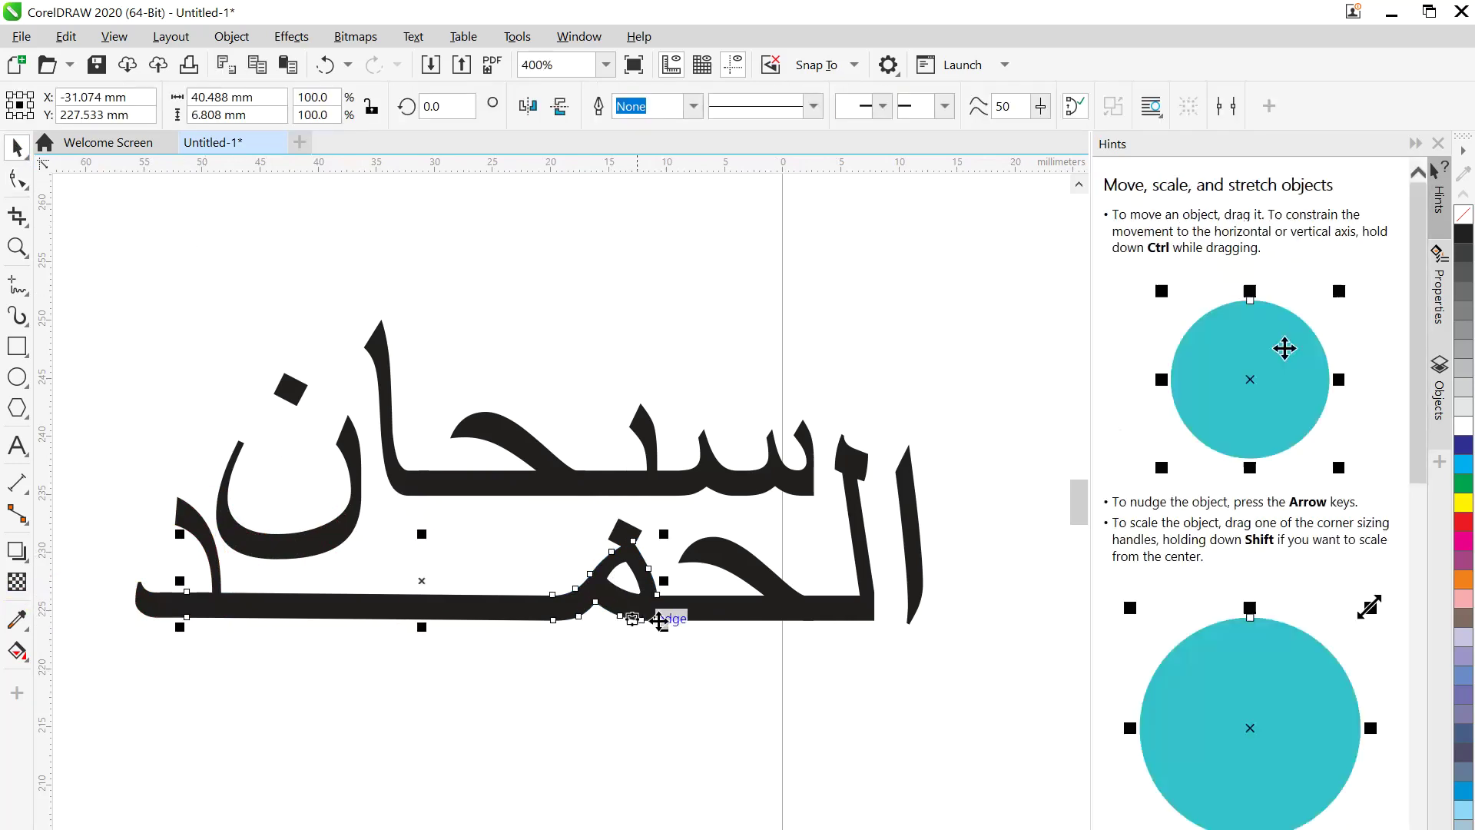
{"action": "left_click", "coordinate": [714, 615], "text": "shift"}
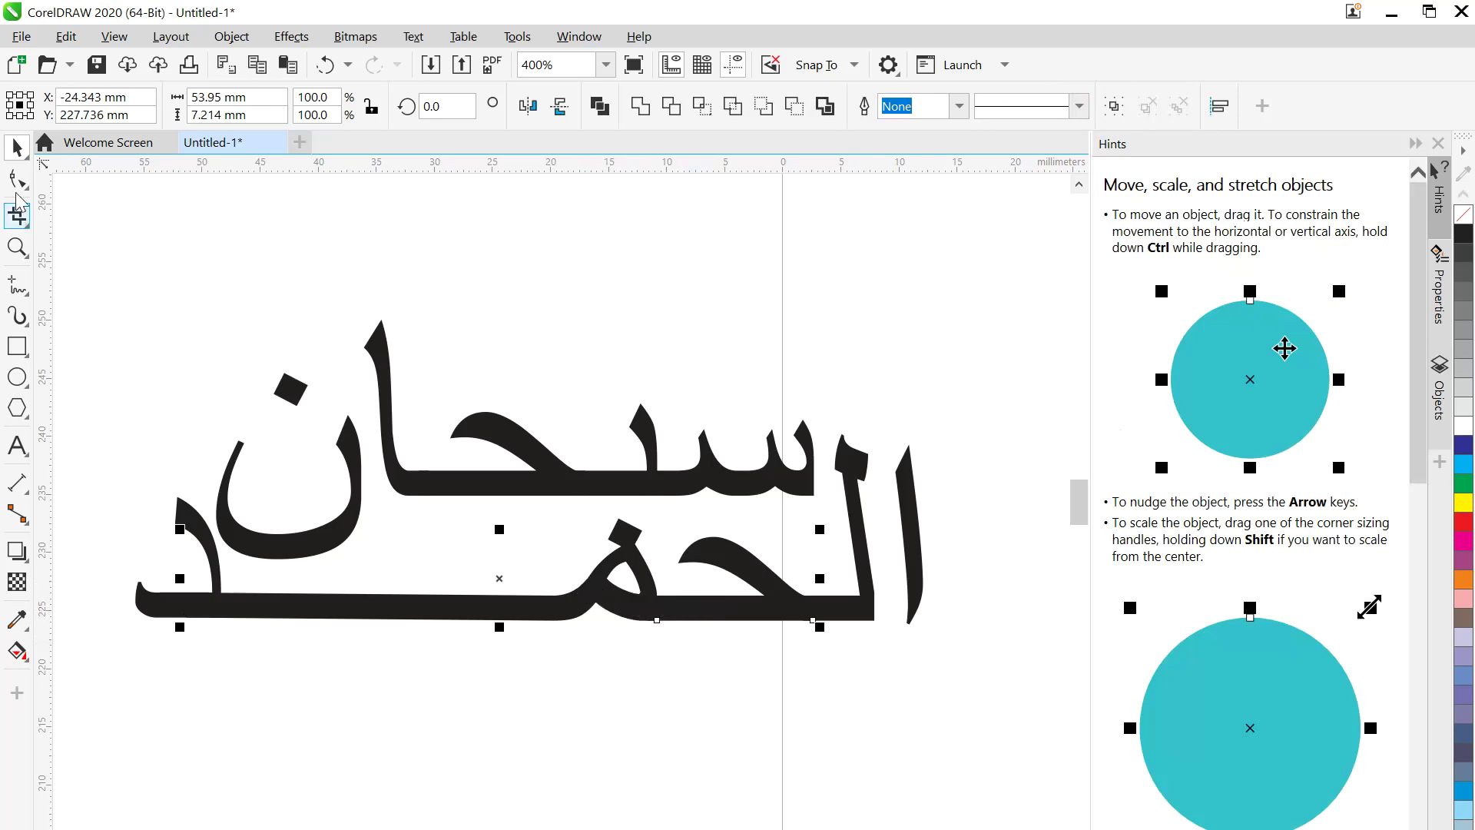
{"action": "key", "text": "F10"}
{"action": "left_click_drag", "start_coordinate": [529, 640], "coordinate": [667, 514]}
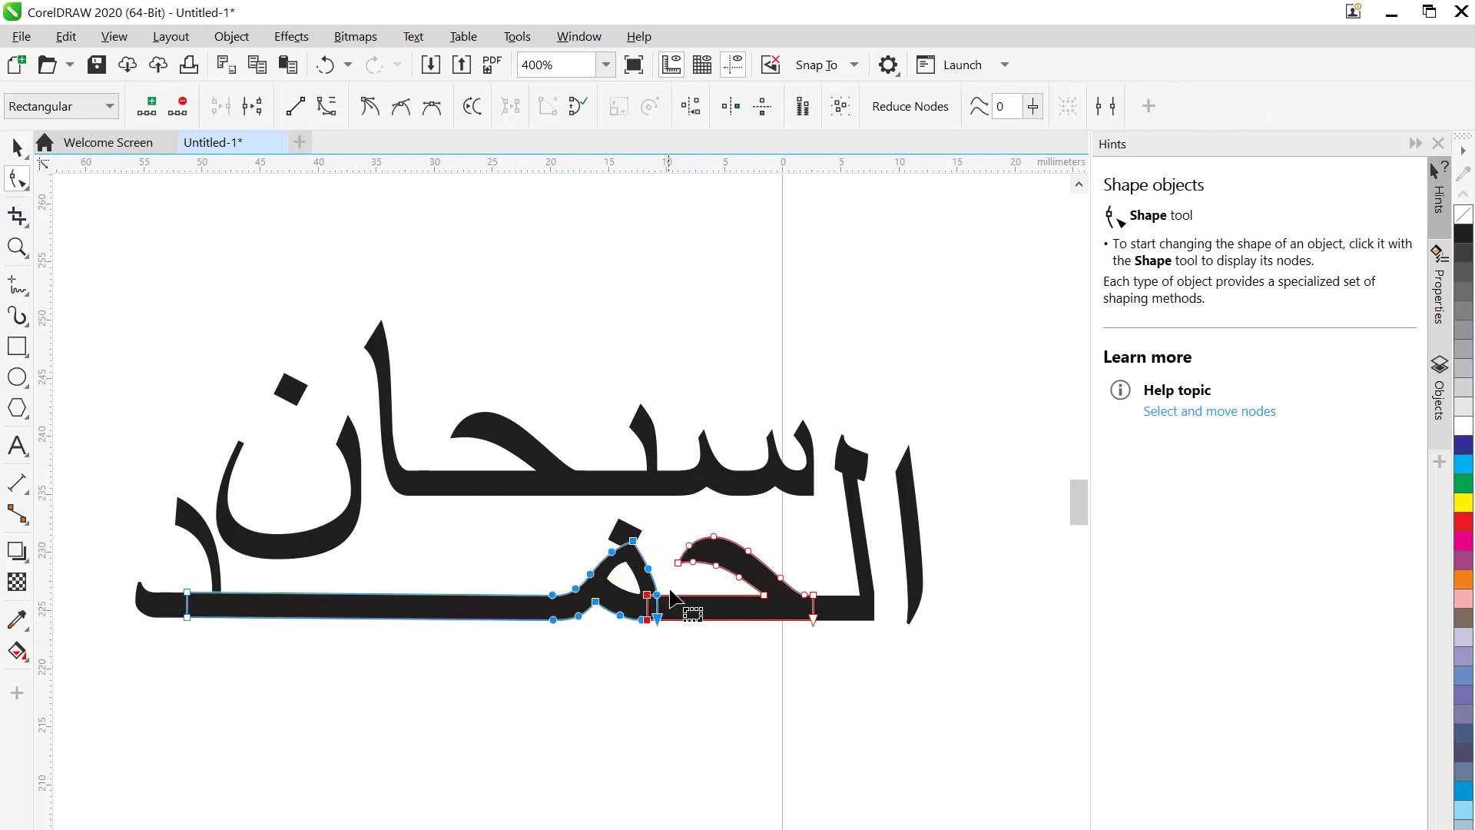
{"action": "left_click", "coordinate": [587, 601]}
{"action": "left_click_drag", "start_coordinate": [588, 602], "coordinate": [461, 601]}
{"action": "left_click_drag", "start_coordinate": [398, 595], "coordinate": [416, 606]}
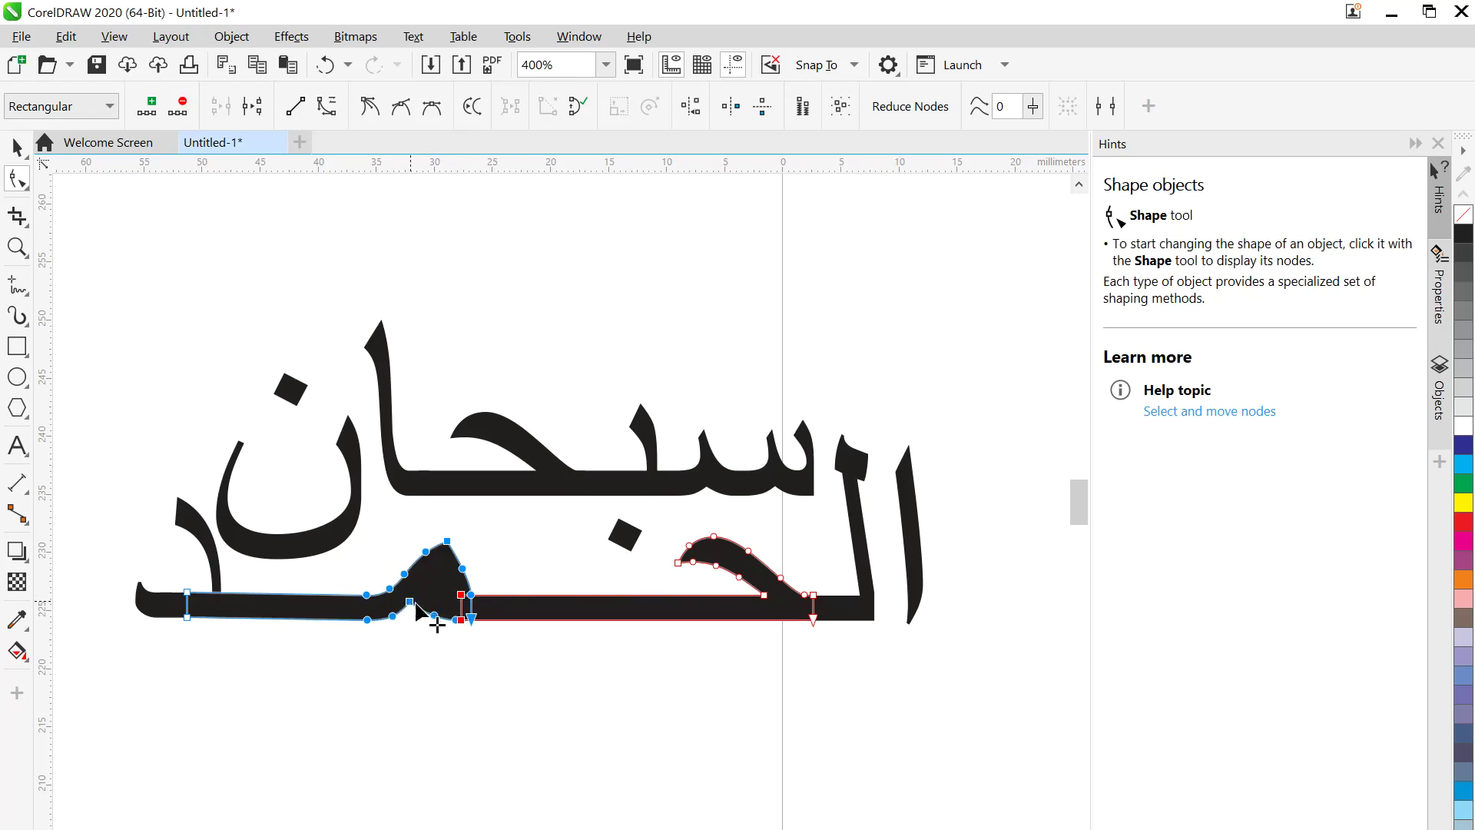
{"action": "left_click", "coordinate": [502, 561]}
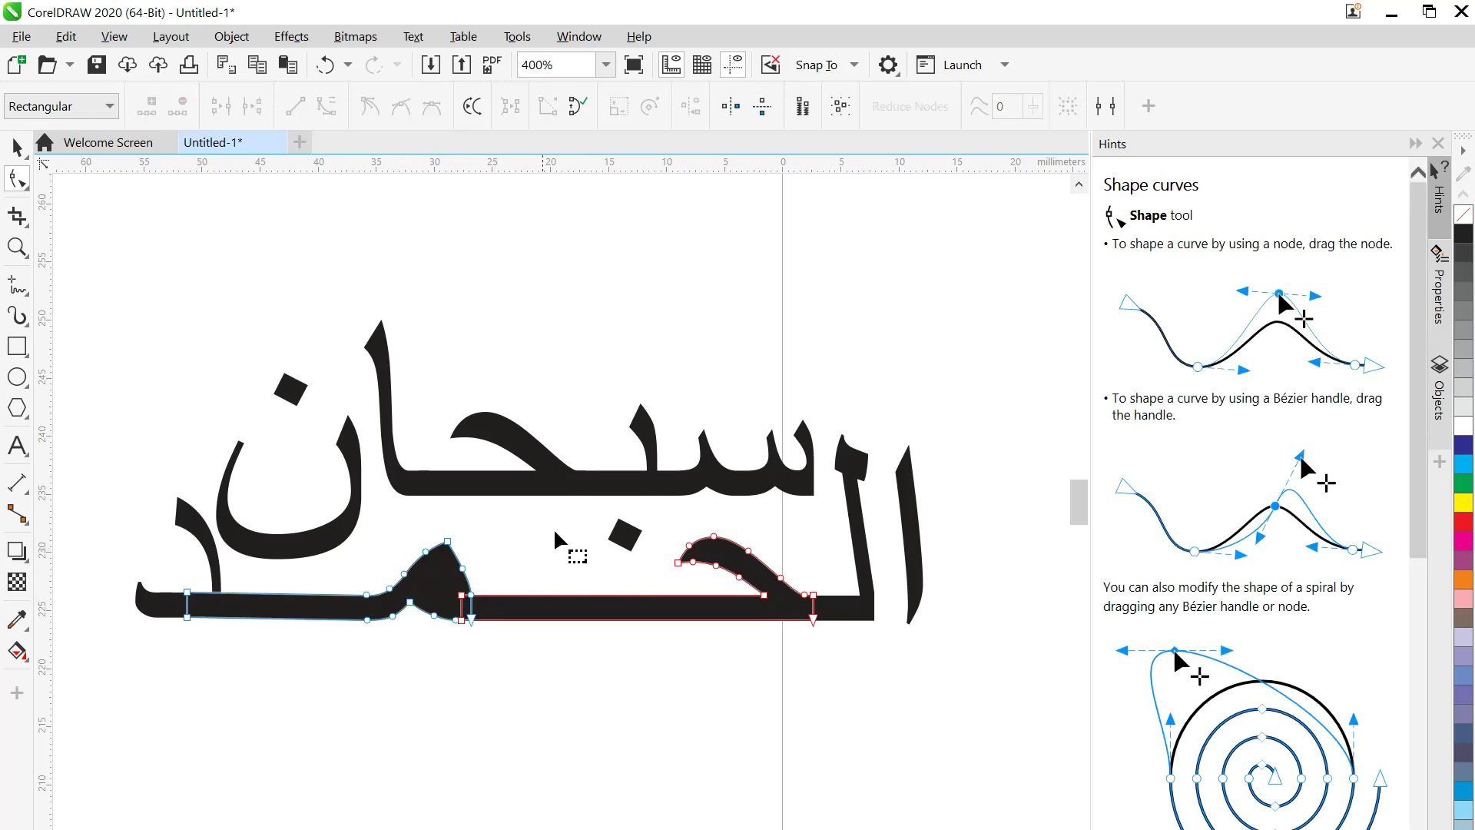
- Select the separate inner counter of م and move it left into the shifted letter م
{"action": "left_click", "coordinate": [17, 147]}
{"action": "left_click", "coordinate": [607, 603]}
{"action": "left_click", "coordinate": [17, 146]}
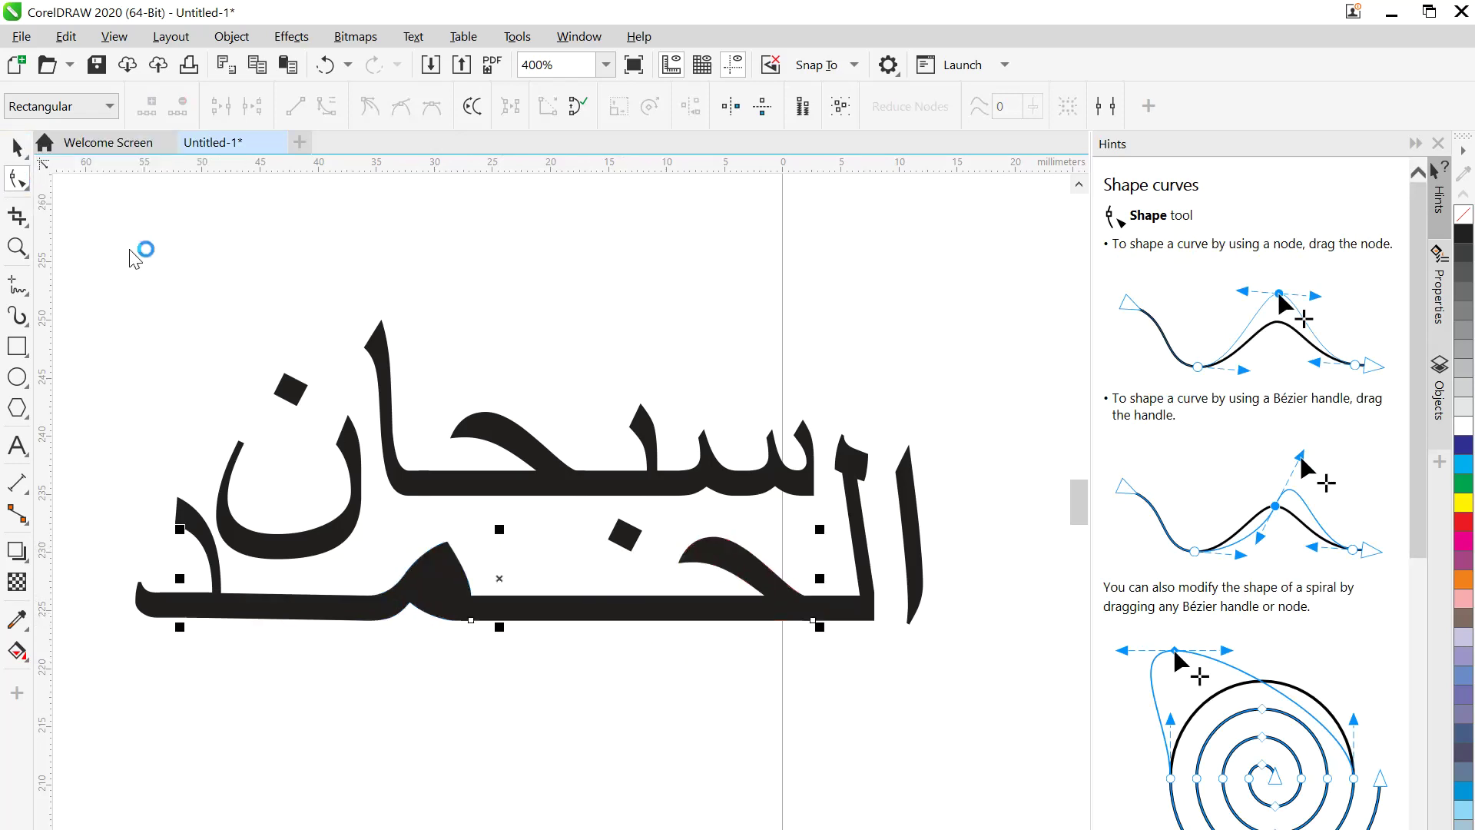
{"action": "left_click_drag", "start_coordinate": [530, 677], "coordinate": [699, 499]}
{"action": "left_click_drag", "start_coordinate": [520, 652], "coordinate": [450, 580]}
{"action": "left_click", "coordinate": [540, 546]}
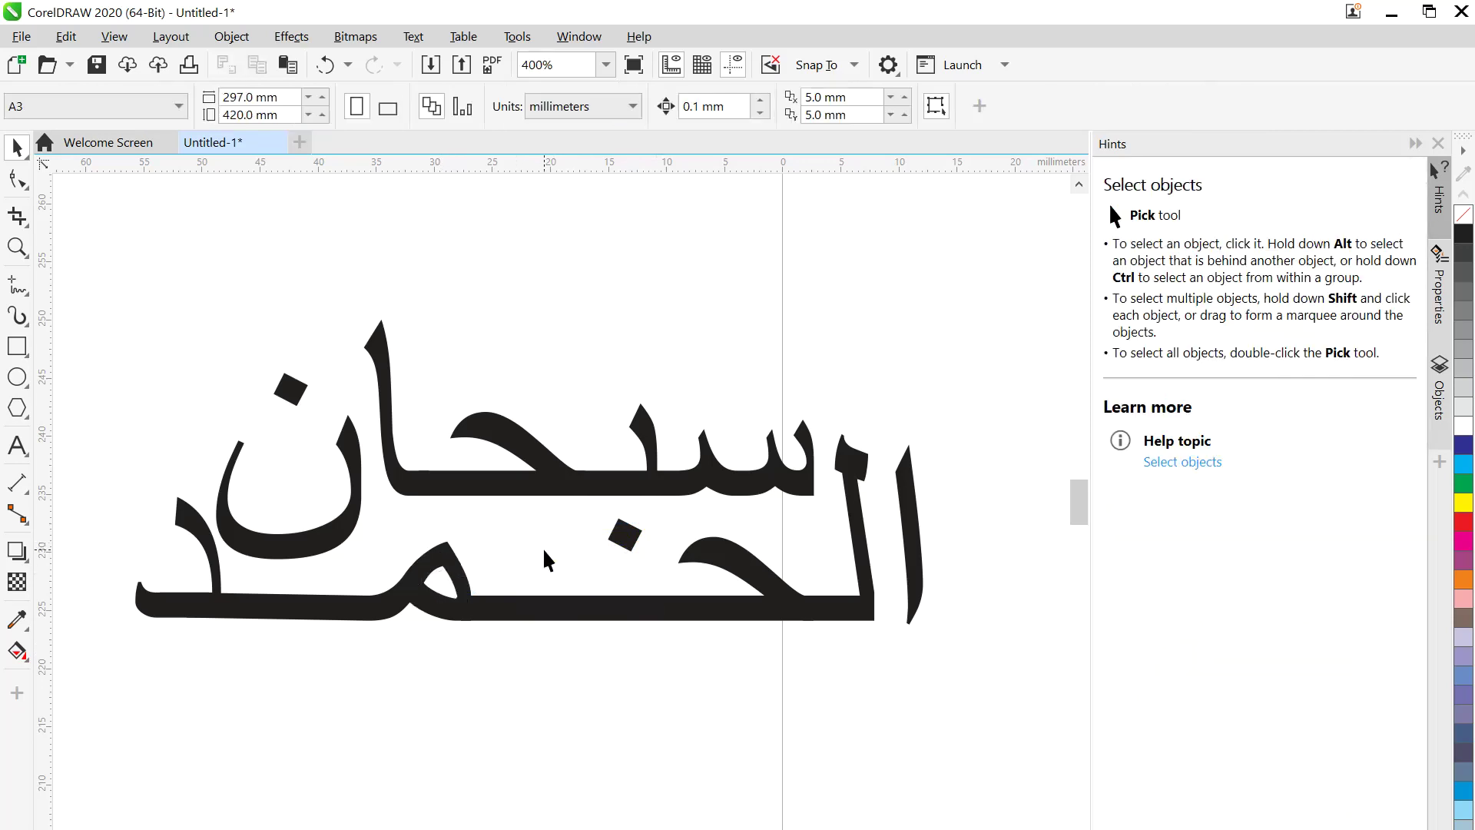
- Move the dot of ب in سبحان left and slightly up, beneath the word's baseline
{"action": "left_click", "coordinate": [627, 540]}
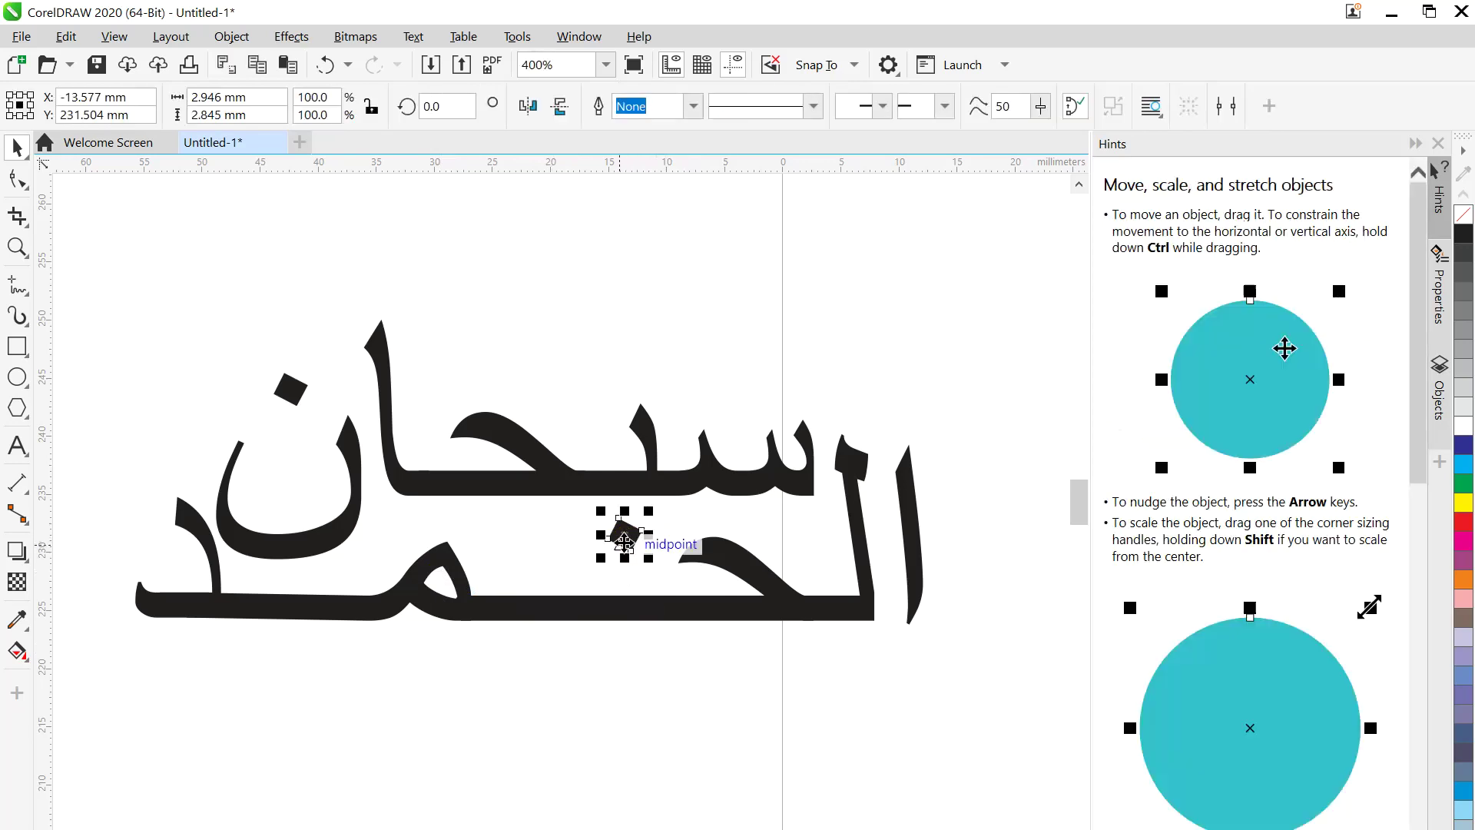
{"action": "left_click_drag", "start_coordinate": [618, 538], "coordinate": [587, 529]}
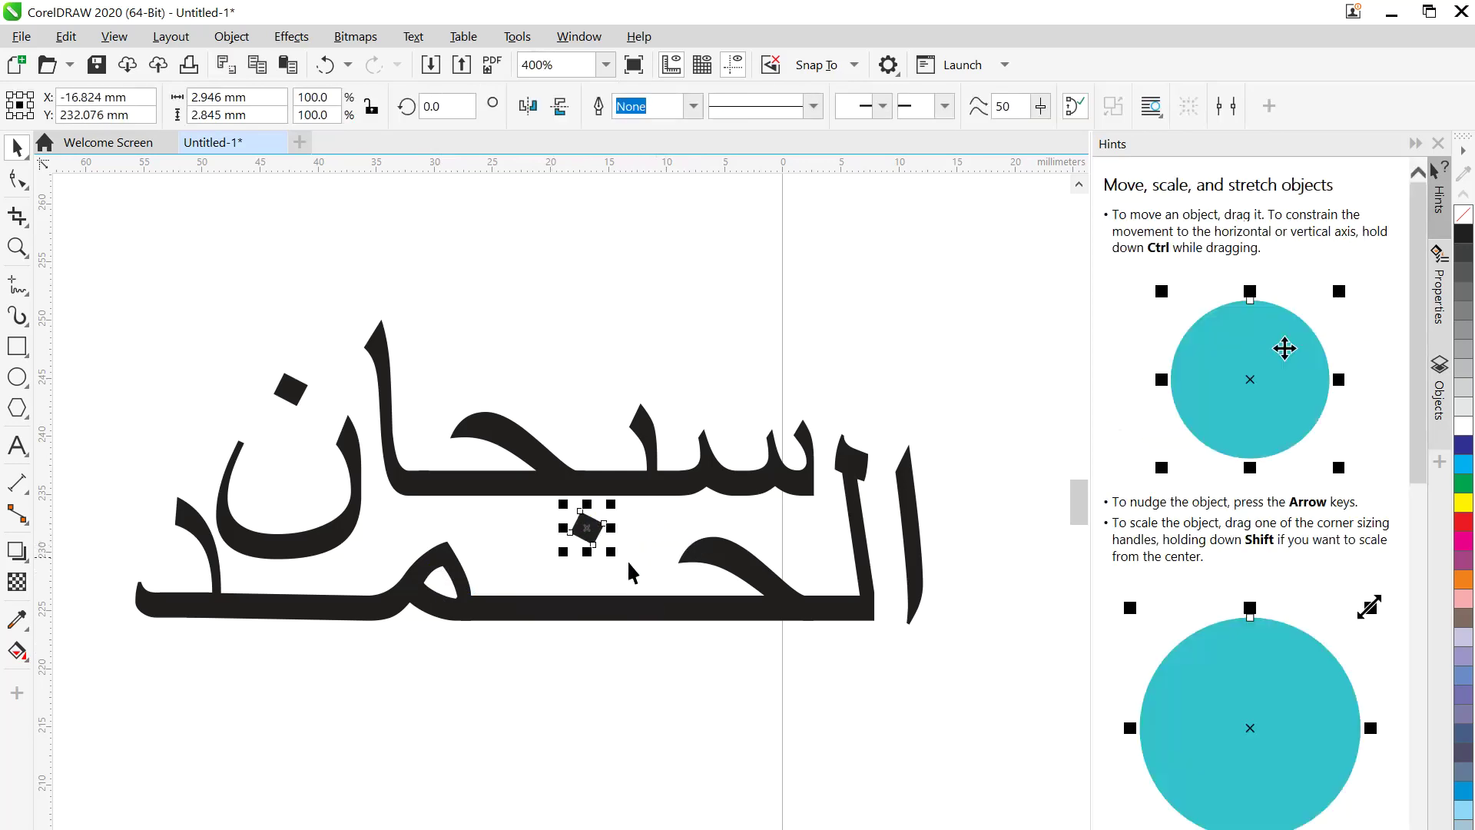
{"action": "left_click", "coordinate": [711, 578]}
- Select ح and ل in الحمد and shift the upper stroke nodes of ح left, widening its joint with ل
{"action": "left_click", "coordinate": [784, 607]}
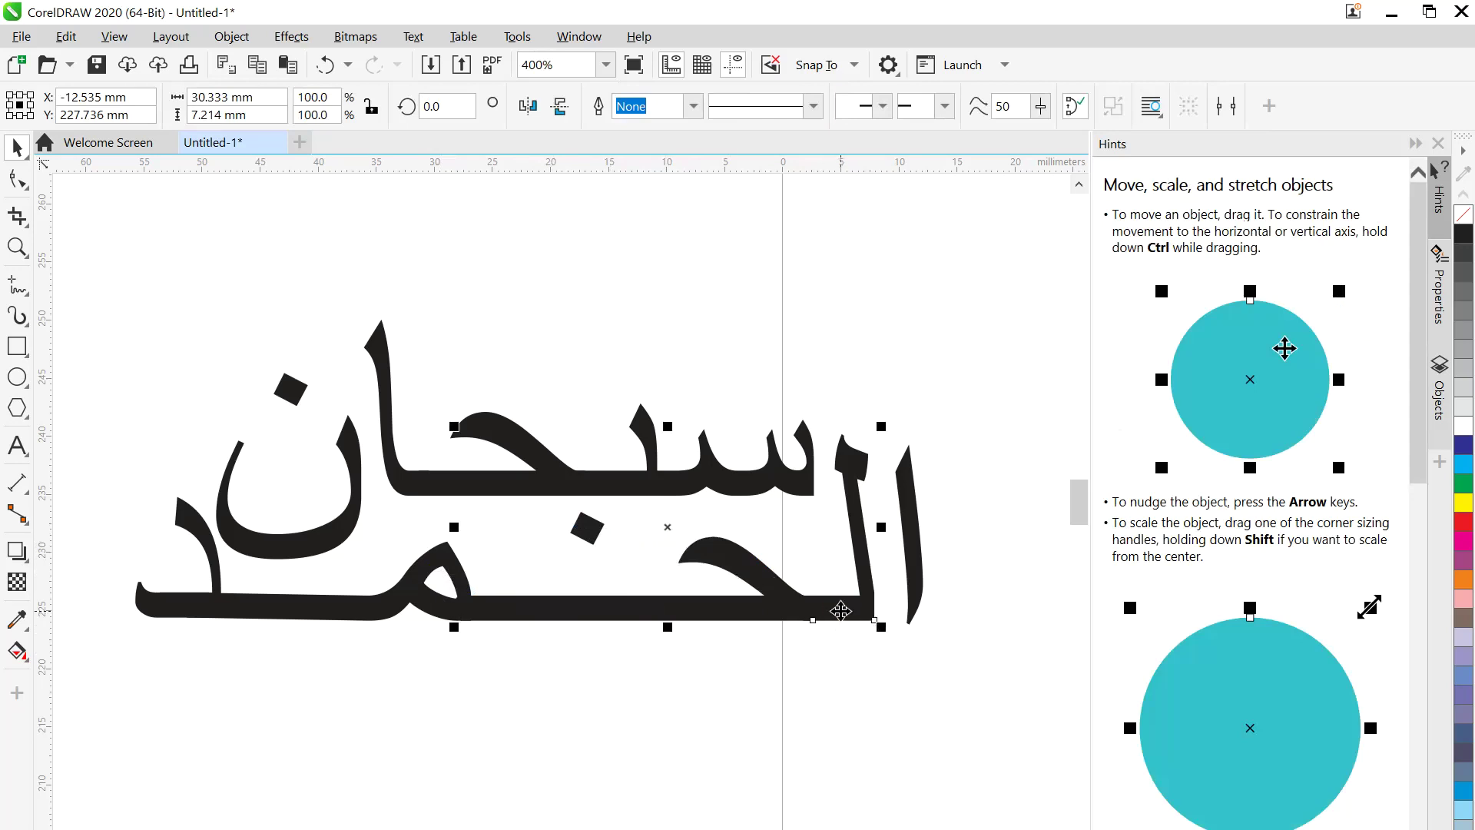
{"action": "left_click", "coordinate": [841, 612], "text": "shift"}
{"action": "left_click", "coordinate": [17, 180]}
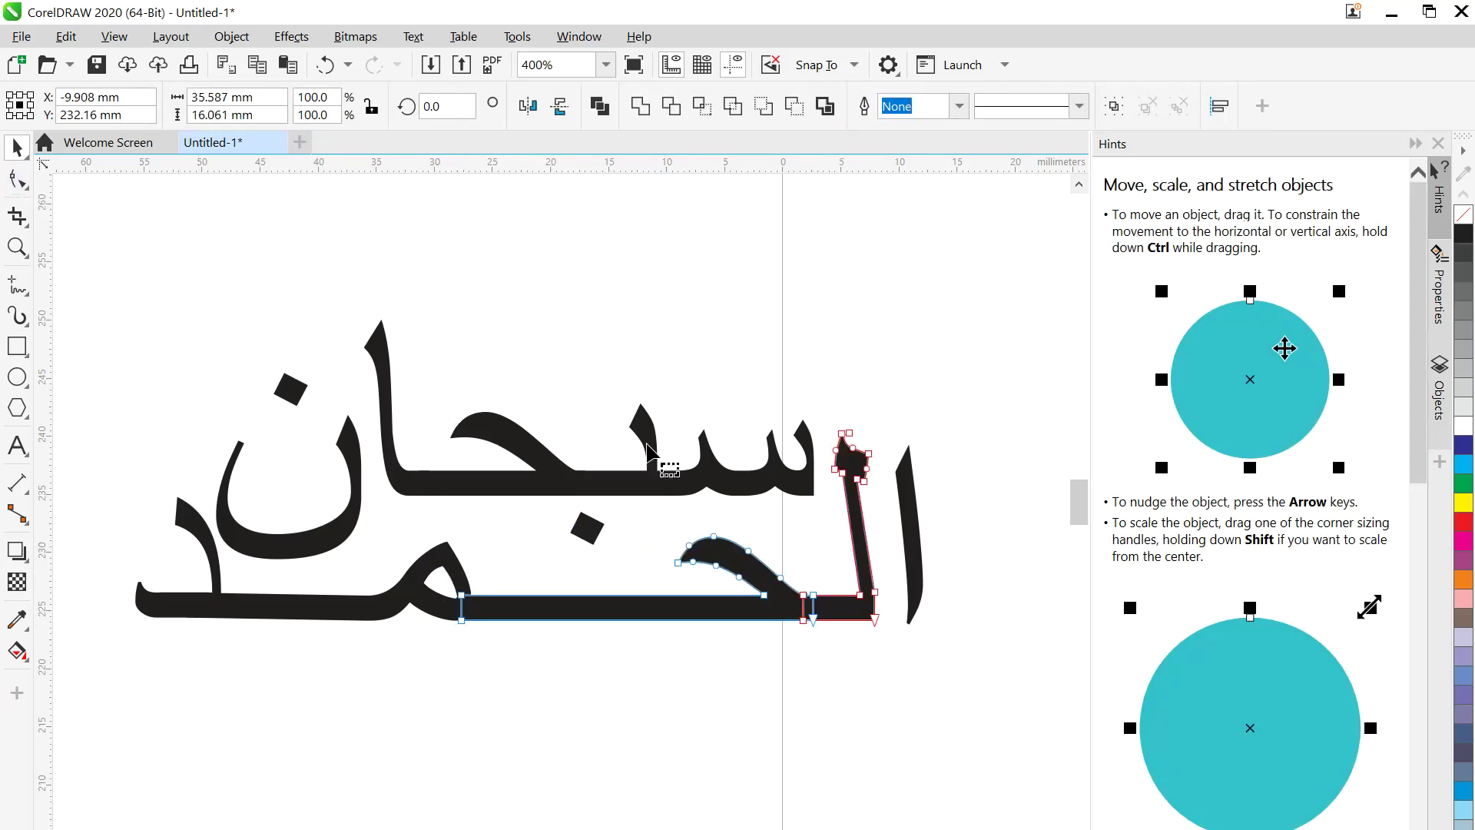
{"action": "left_click_drag", "start_coordinate": [642, 649], "coordinate": [827, 519]}
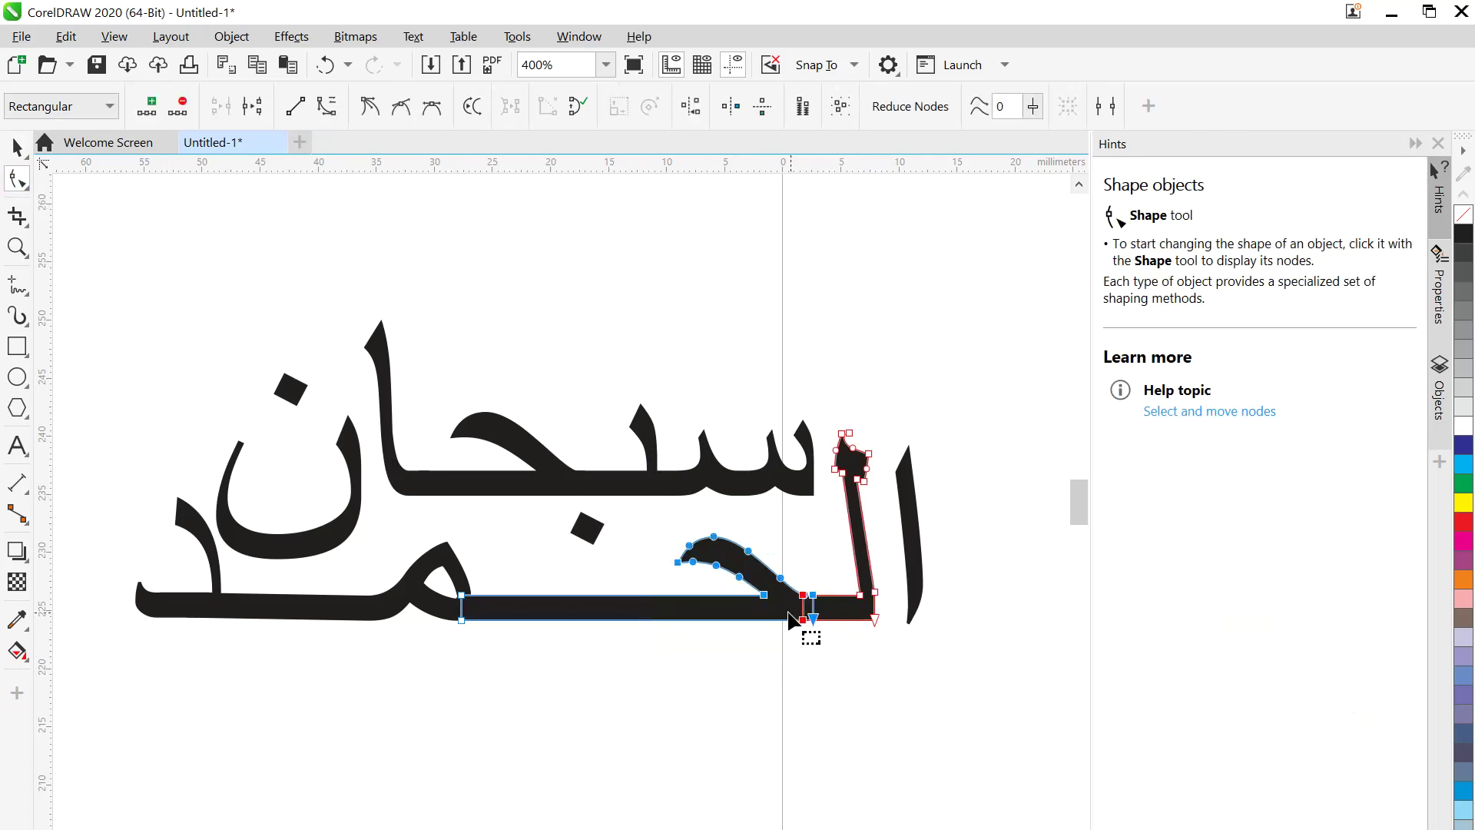
{"action": "left_click_drag", "start_coordinate": [765, 599], "coordinate": [732, 597]}
{"action": "left_click", "coordinate": [724, 693]}
{"action": "key", "text": "space"}
{"action": "left_click", "coordinate": [859, 497]}
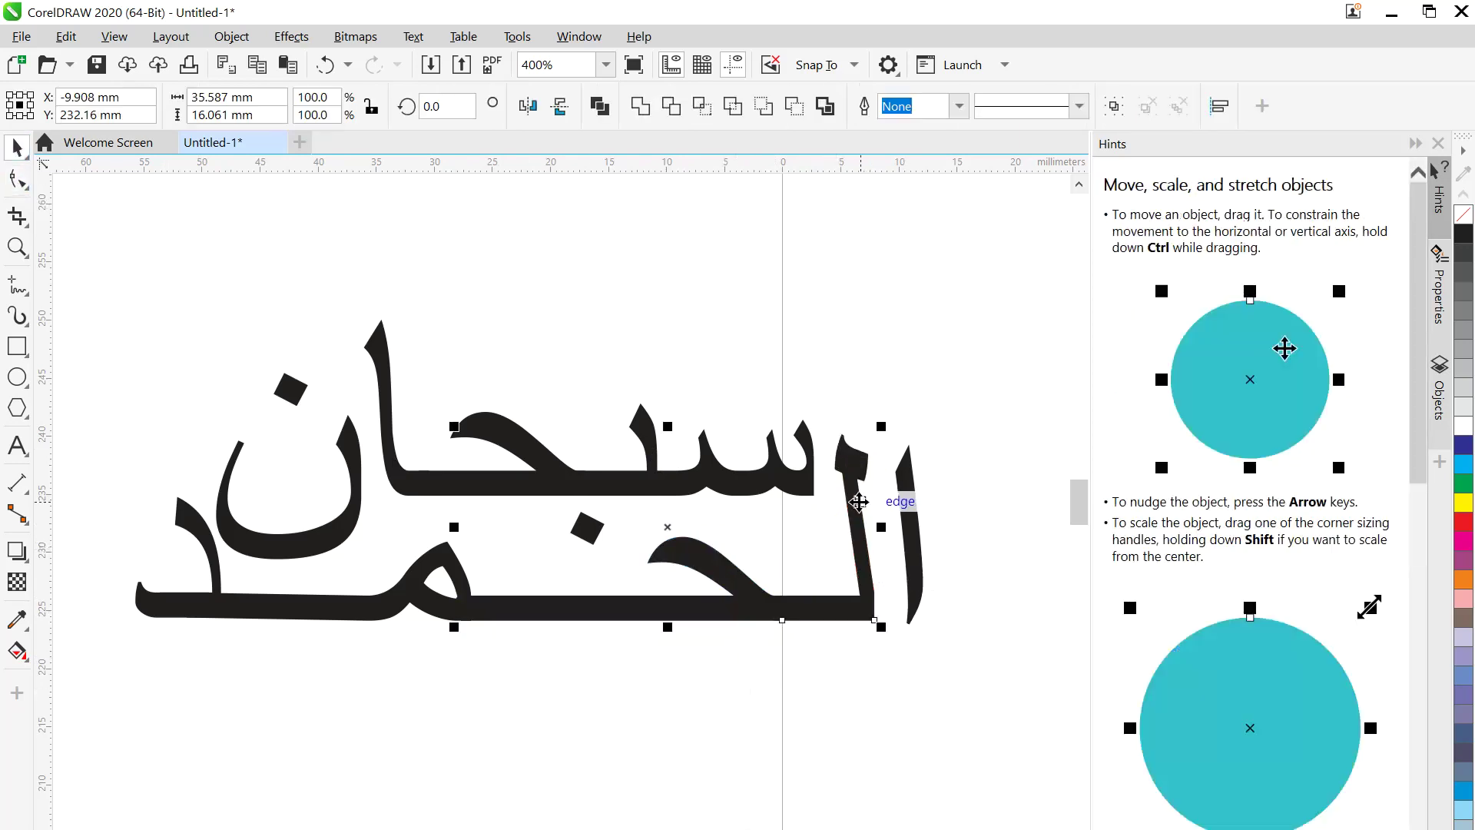
- Stretch the ا and ل of الحمد upward by moving their top nodes, making the letters about 35 mm tall
{"action": "left_click", "coordinate": [906, 491]}
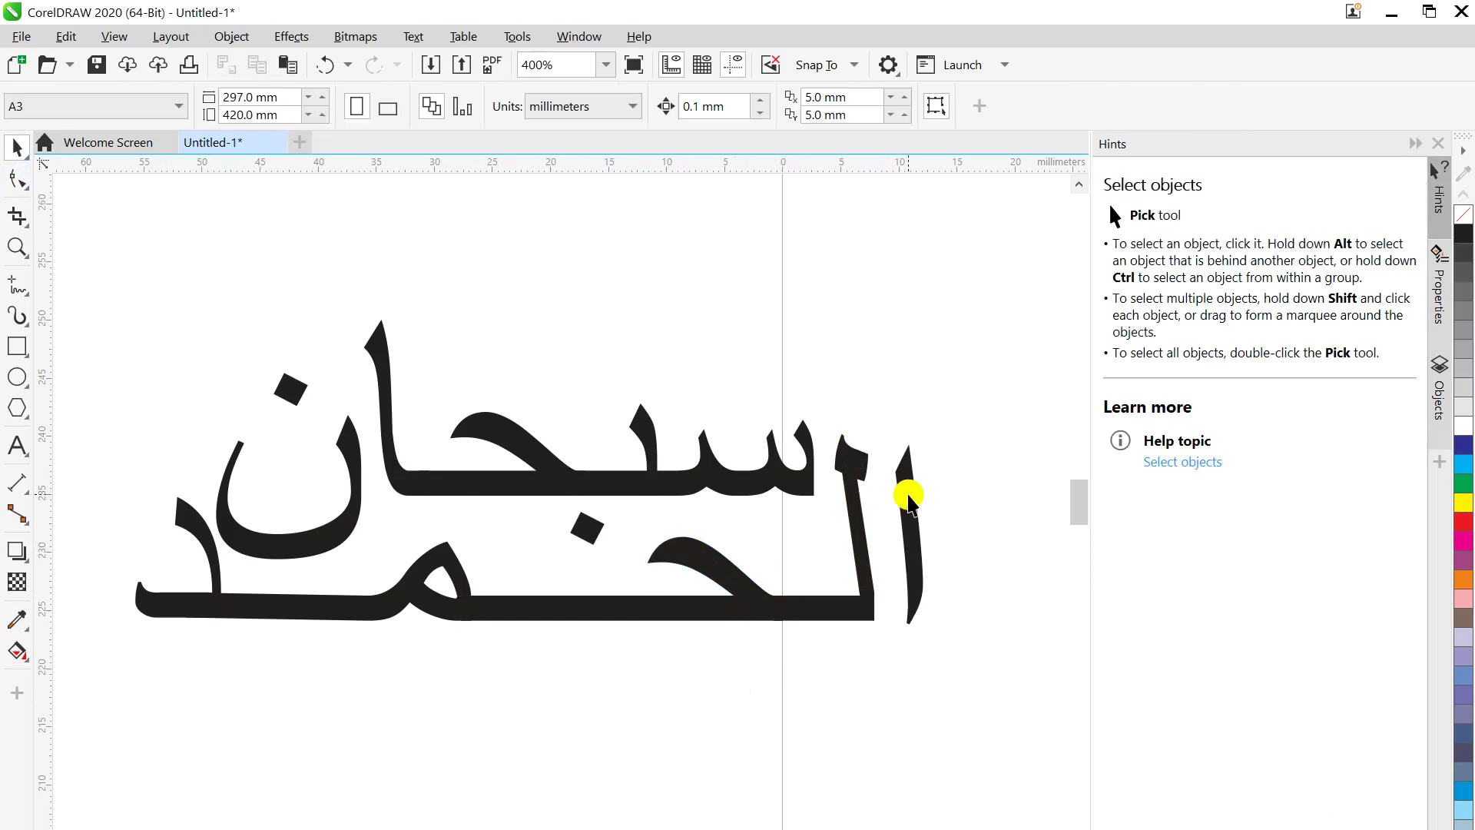
{"action": "left_click", "coordinate": [859, 519], "text": "shift"}
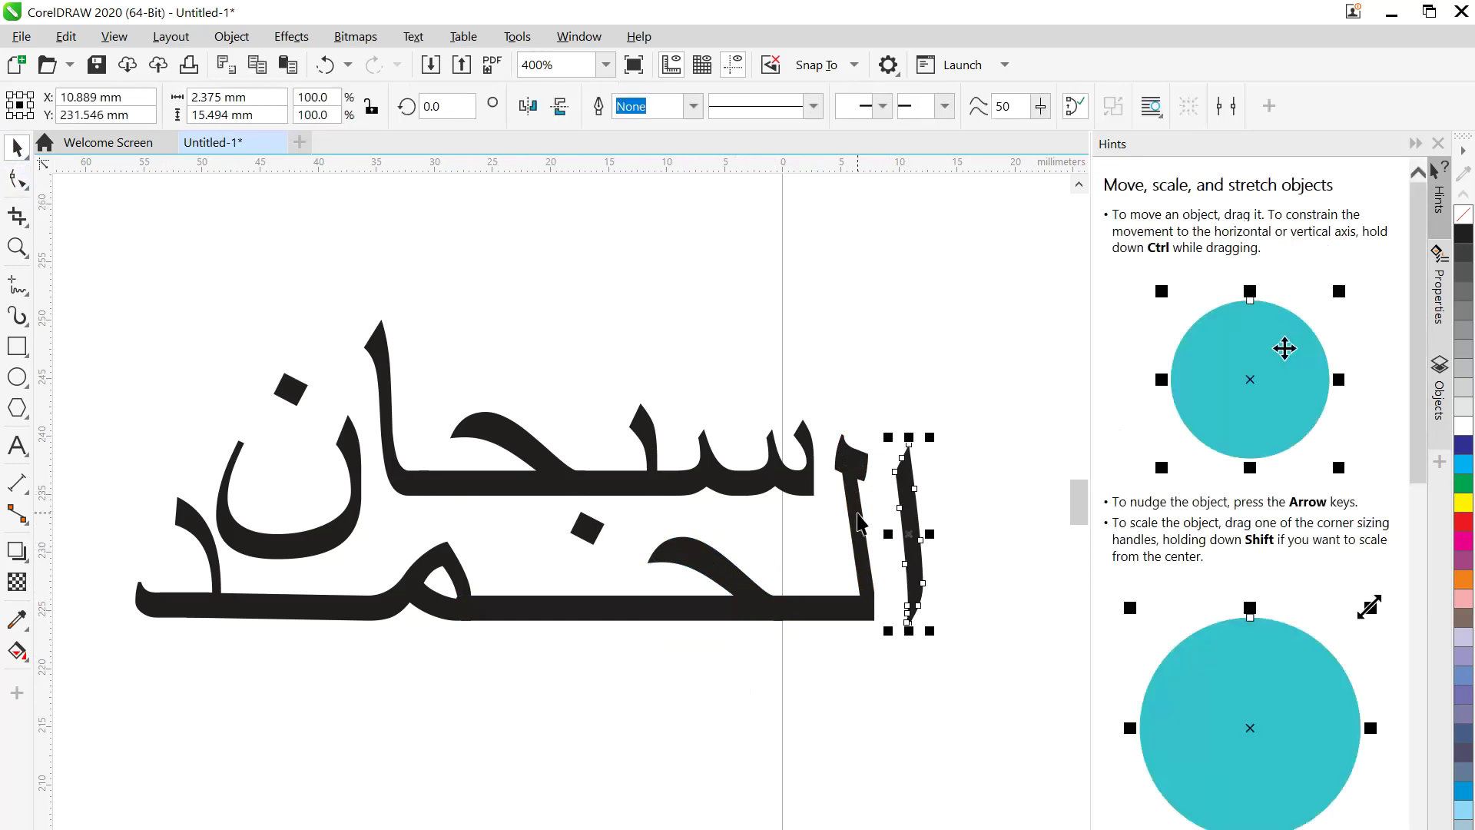
{"action": "left_click", "coordinate": [18, 182]}
{"action": "mouse_move", "coordinate": [960, 396]}
{"action": "left_mouse_down"}
{"action": "mouse_move", "coordinate": [821, 517]}
{"action": "mouse_move", "coordinate": [853, 471]}
{"action": "mouse_move", "coordinate": [830, 256]}
{"action": "mouse_move", "coordinate": [837, 282]}
{"action": "mouse_move", "coordinate": [829, 300]}
{"action": "mouse_move", "coordinate": [821, 252]}
{"action": "left_mouse_up"}
{"action": "scroll", "coordinate": [957, 489], "scroll_direction": "down", "scroll_amount": 1}
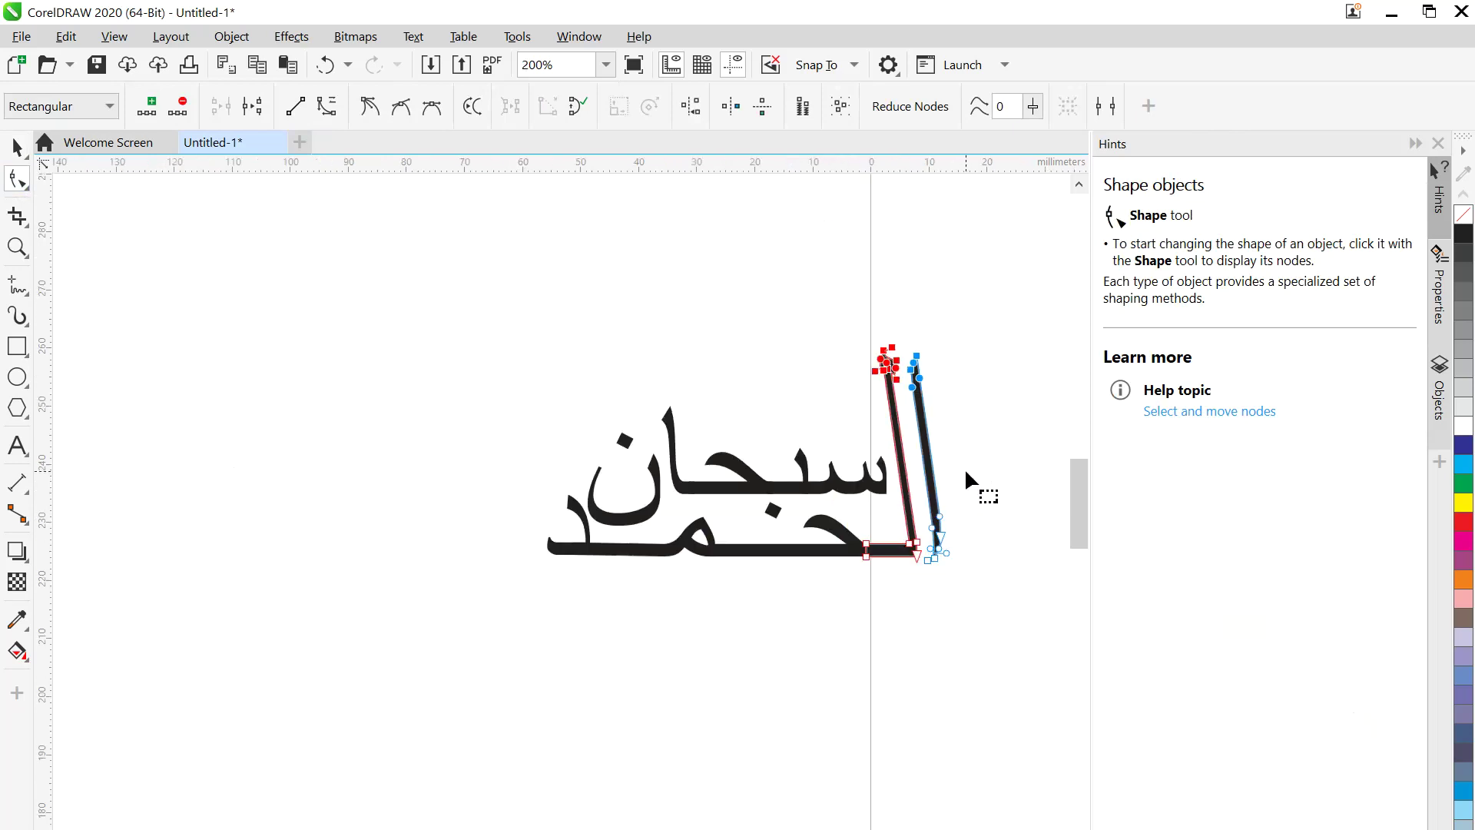
{"action": "left_click", "coordinate": [964, 470]}
- Move the word الله down onto سبحان, just beside the tall ل of الحمد, and clear the selection
{"action": "scroll", "coordinate": [905, 553], "scroll_direction": "down", "scroll_amount": 1}
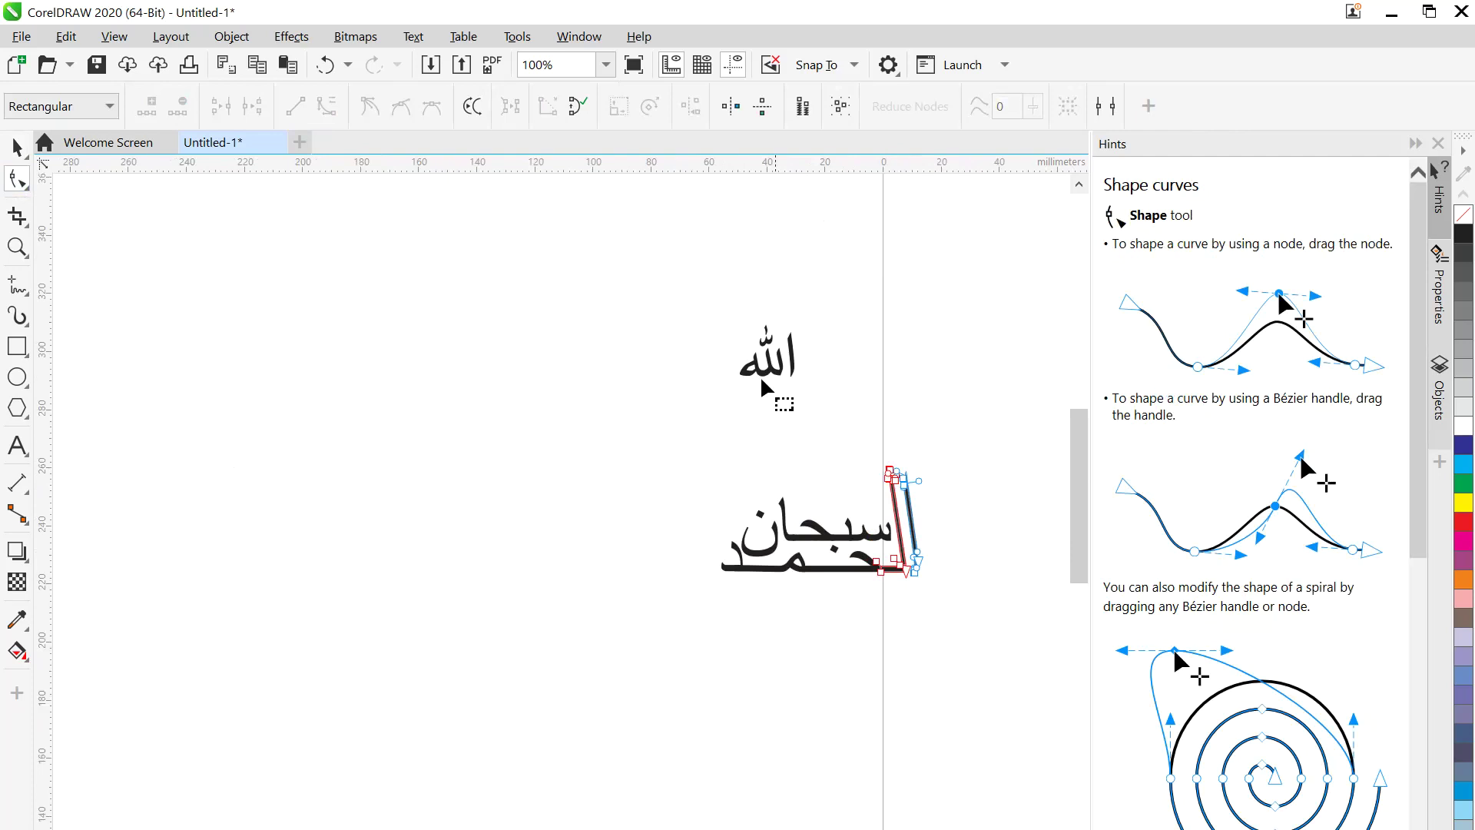
{"action": "left_click", "coordinate": [16, 146]}
{"action": "mouse_move", "coordinate": [705, 292]}
{"action": "left_mouse_down"}
{"action": "mouse_move", "coordinate": [823, 415]}
{"action": "mouse_move", "coordinate": [794, 399]}
{"action": "mouse_move", "coordinate": [861, 512]}
{"action": "left_mouse_up"}
{"action": "left_click", "coordinate": [980, 526]}
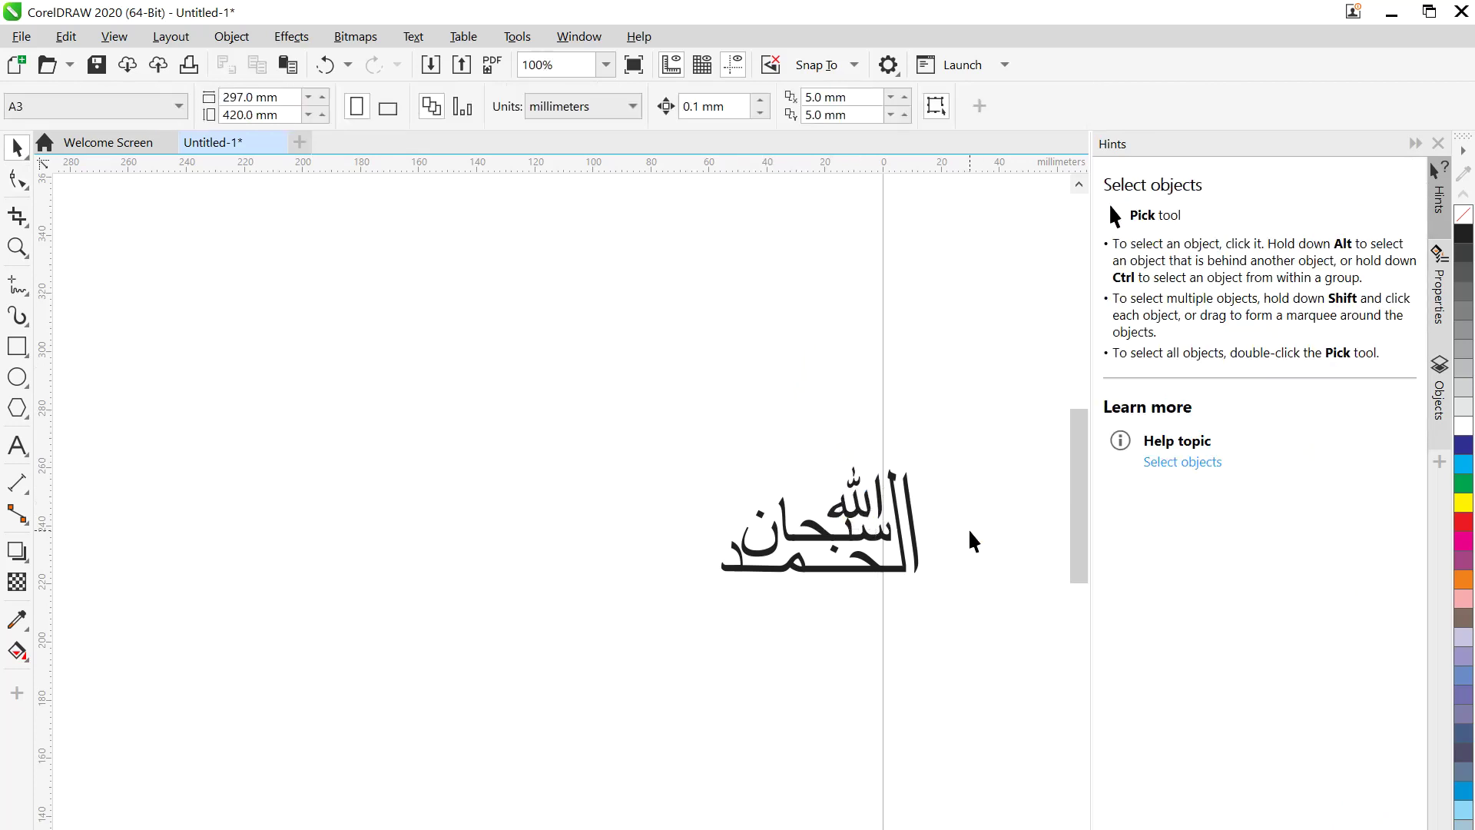
- Select the letters of سبحان with the dot of ن and squeeze them horizontally from the ن side to about 33 mm wide
{"action": "scroll", "coordinate": [953, 544], "scroll_direction": "up", "scroll_amount": 2}
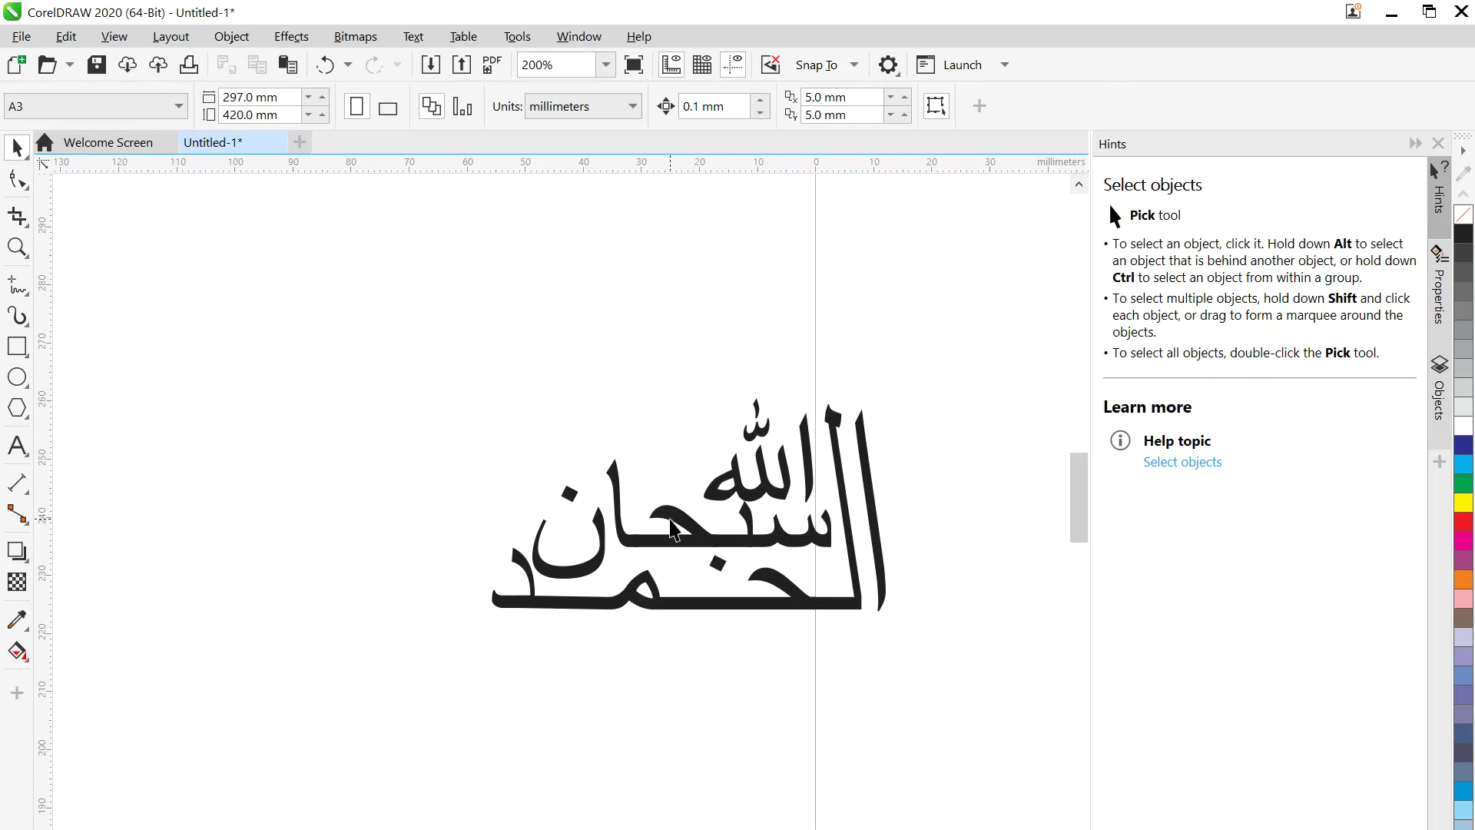
{"action": "left_click", "coordinate": [670, 529]}
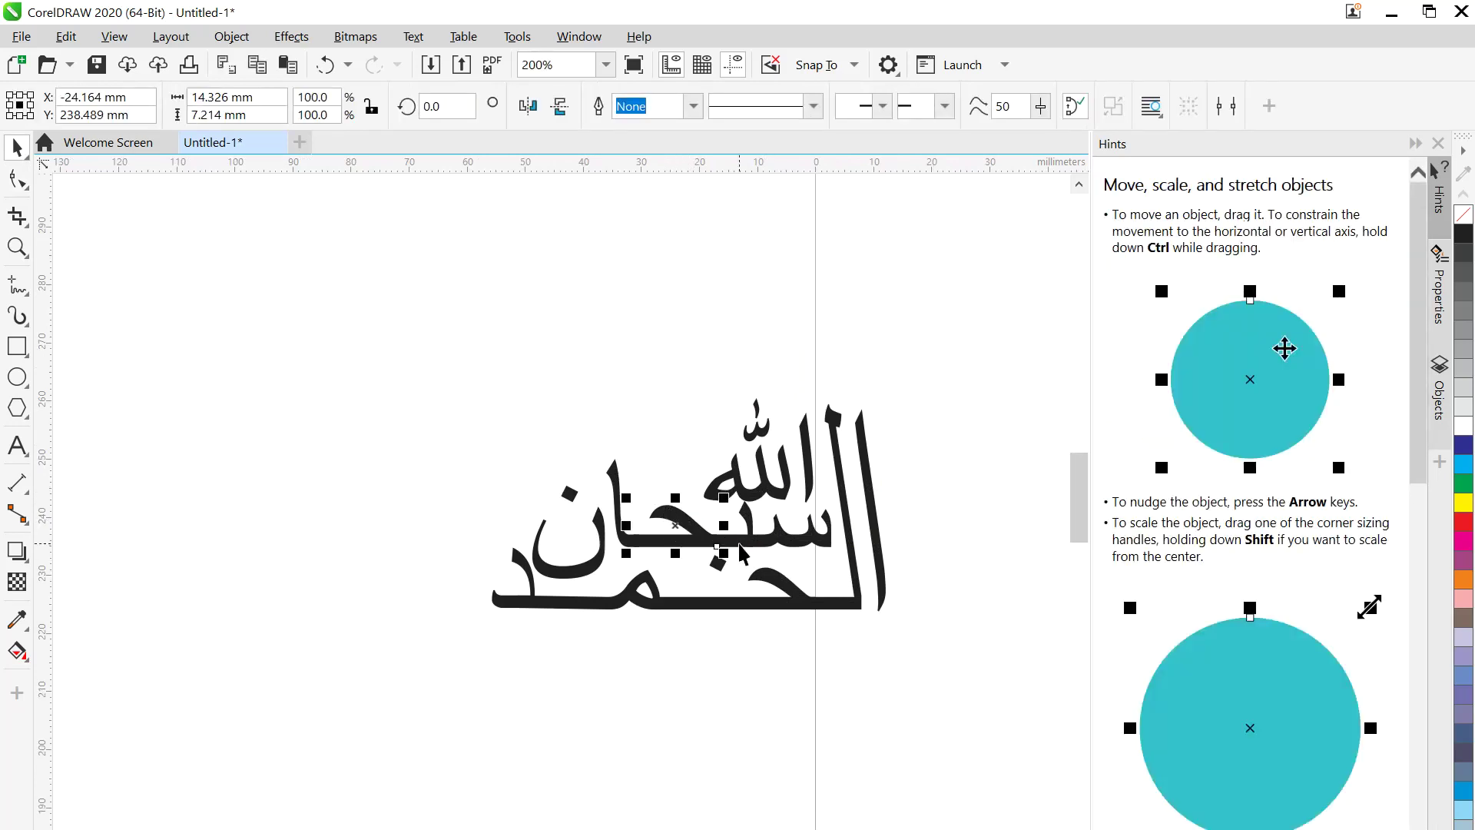
{"action": "left_click", "coordinate": [764, 536], "text": "shift"}
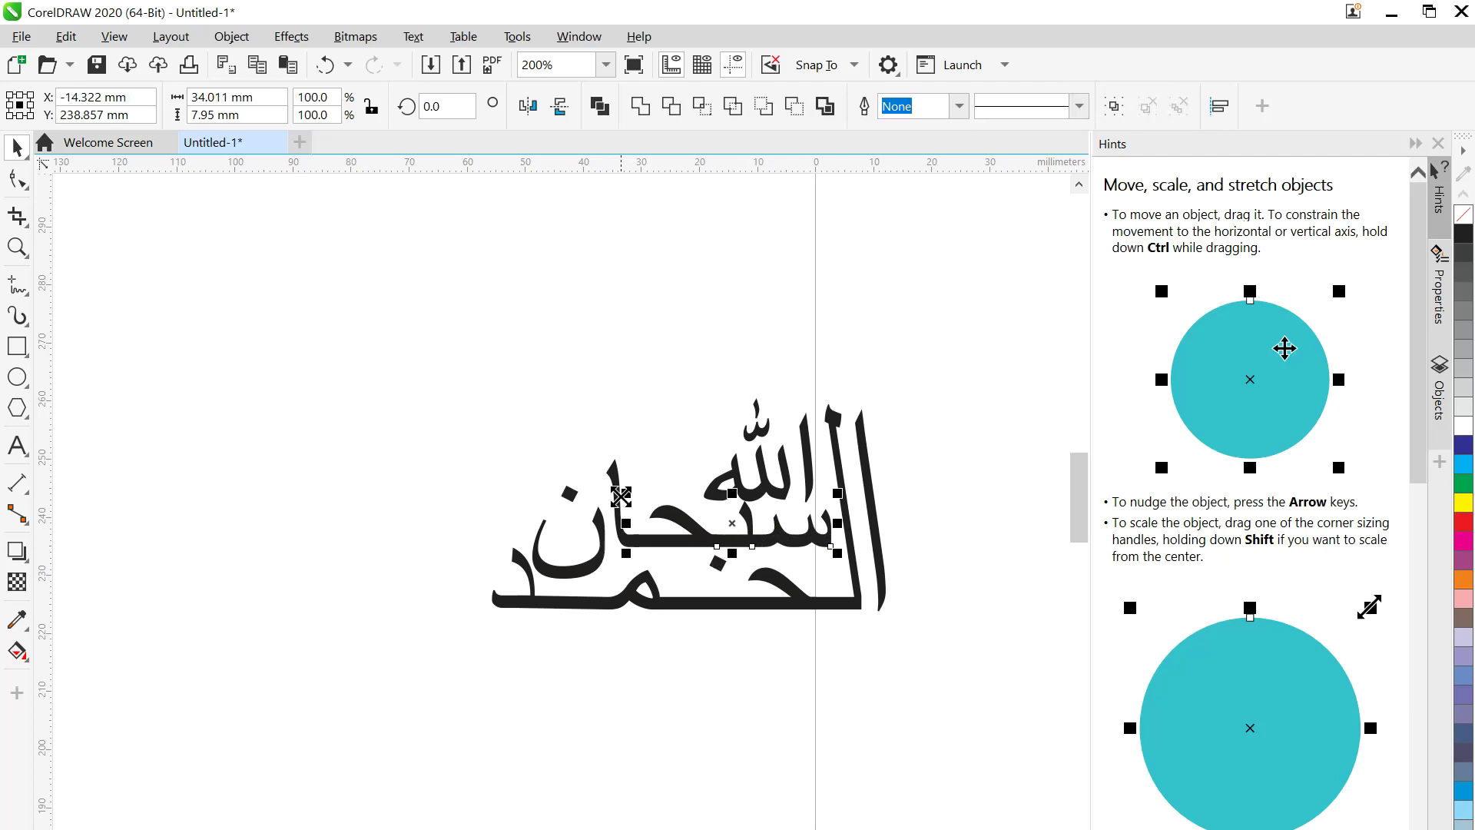
{"action": "left_click", "coordinate": [615, 472], "text": "shift"}
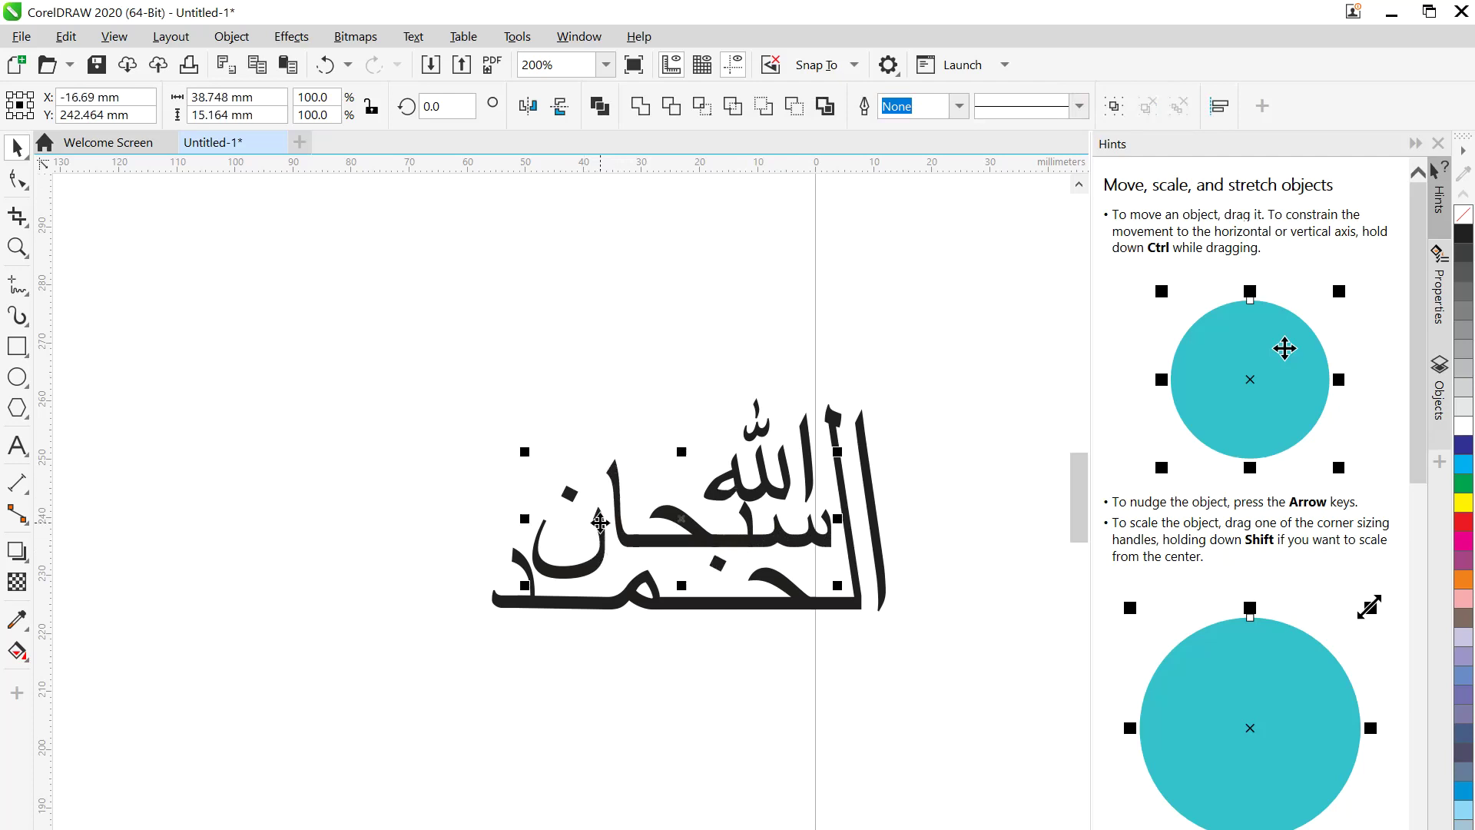
{"action": "left_click", "coordinate": [570, 495], "text": "shift"}
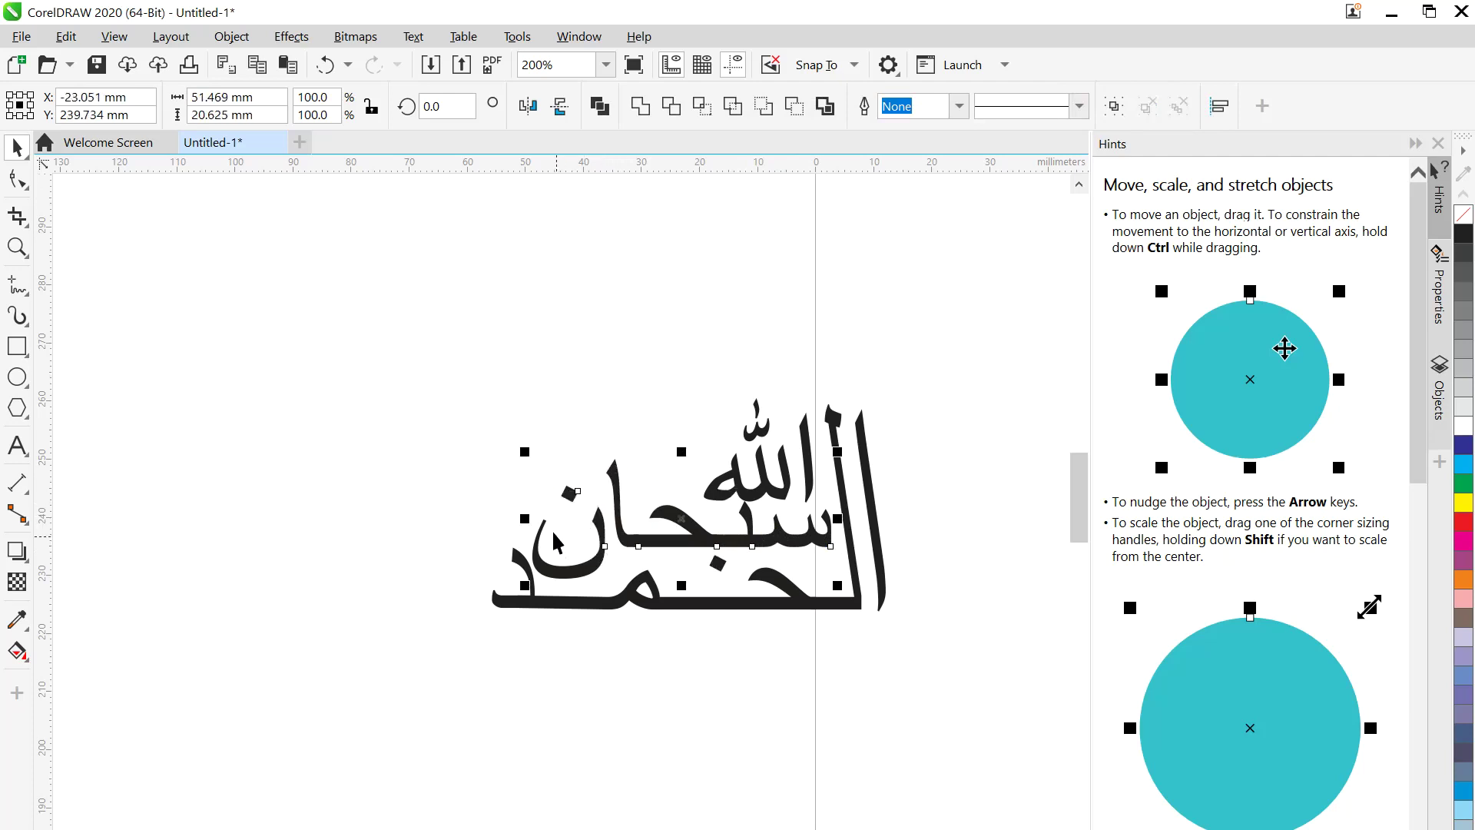
{"action": "left_click_drag", "start_coordinate": [524, 518], "coordinate": [631, 510]}
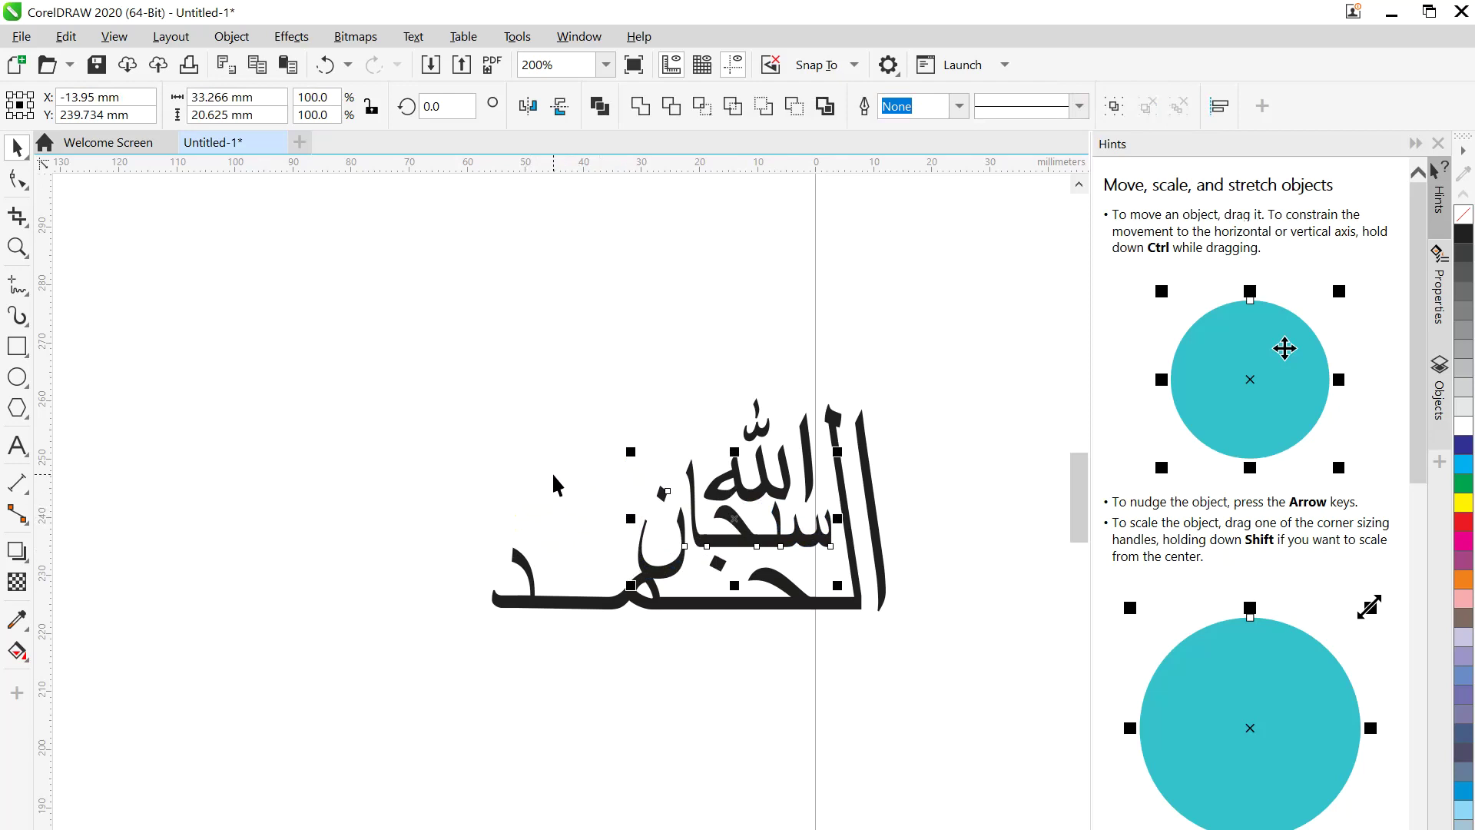
{"action": "key", "text": "Escape"}
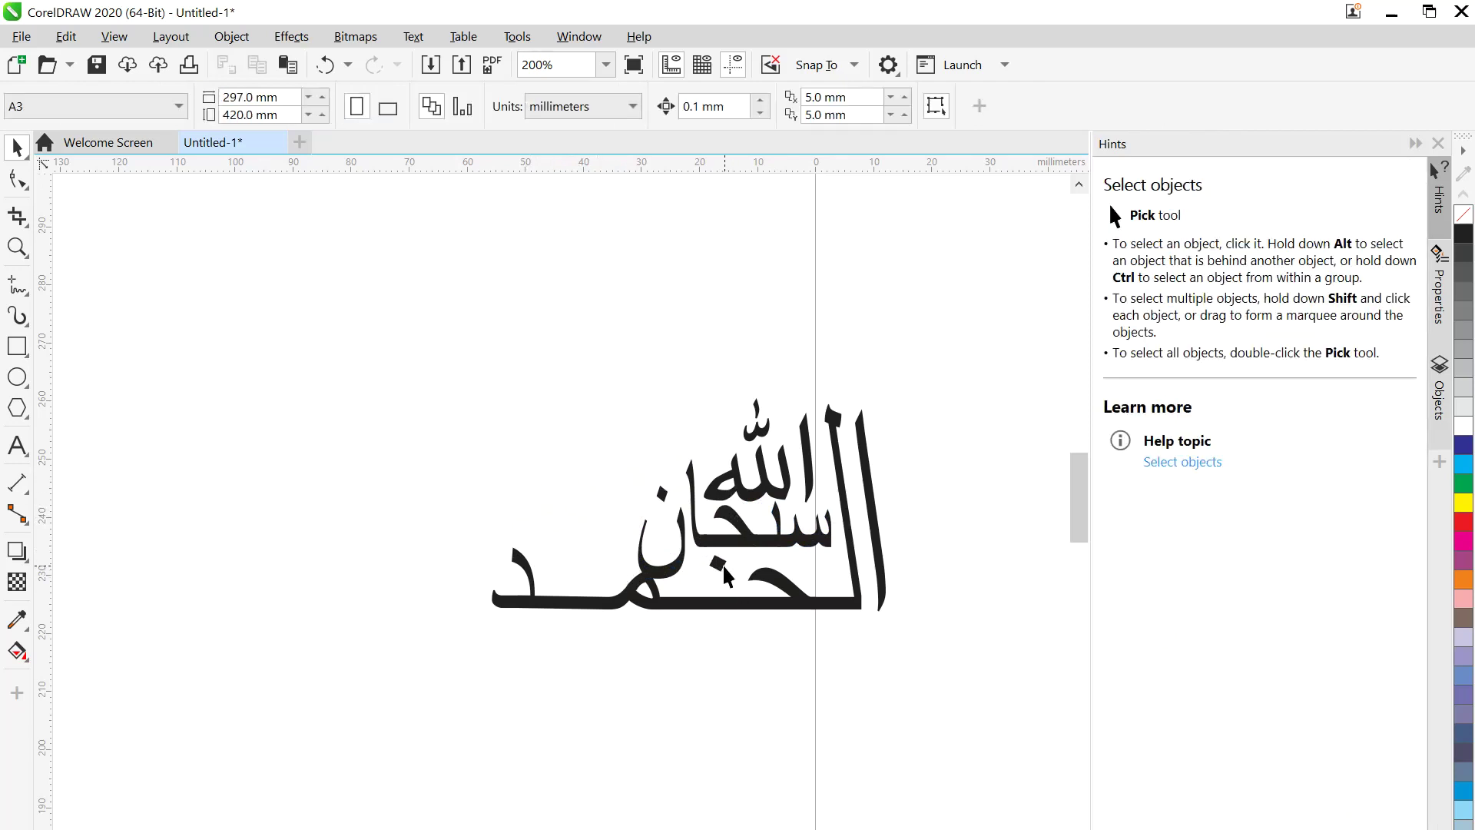
- Move the dot of ب right so that it sits beneath its letter in the narrowed سبحان
{"action": "left_click", "coordinate": [720, 570]}
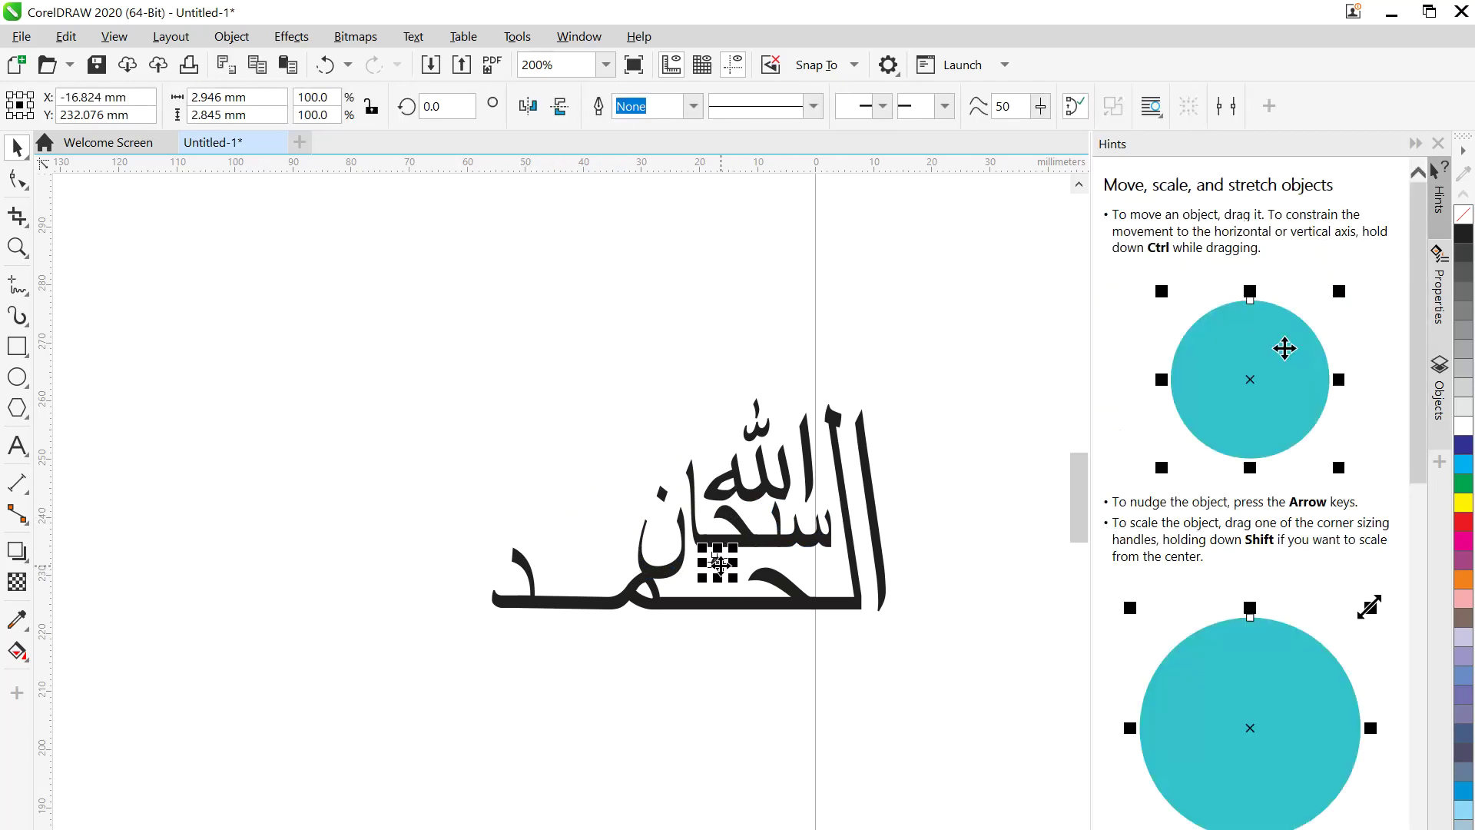
{"action": "left_click_drag", "start_coordinate": [720, 570], "coordinate": [799, 563]}
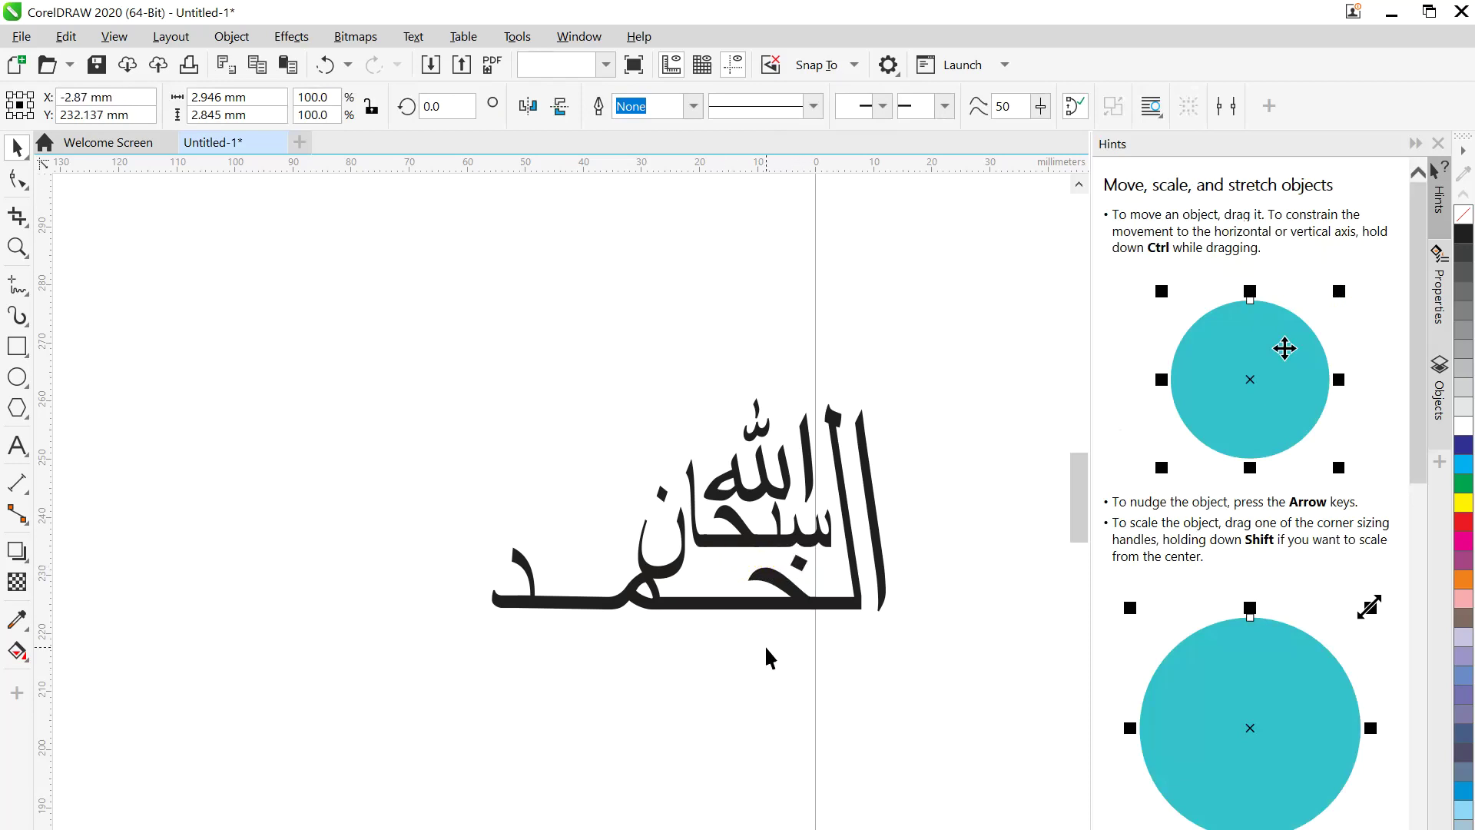
{"action": "left_click", "coordinate": [777, 652]}
{"action": "left_click", "coordinate": [727, 608]}
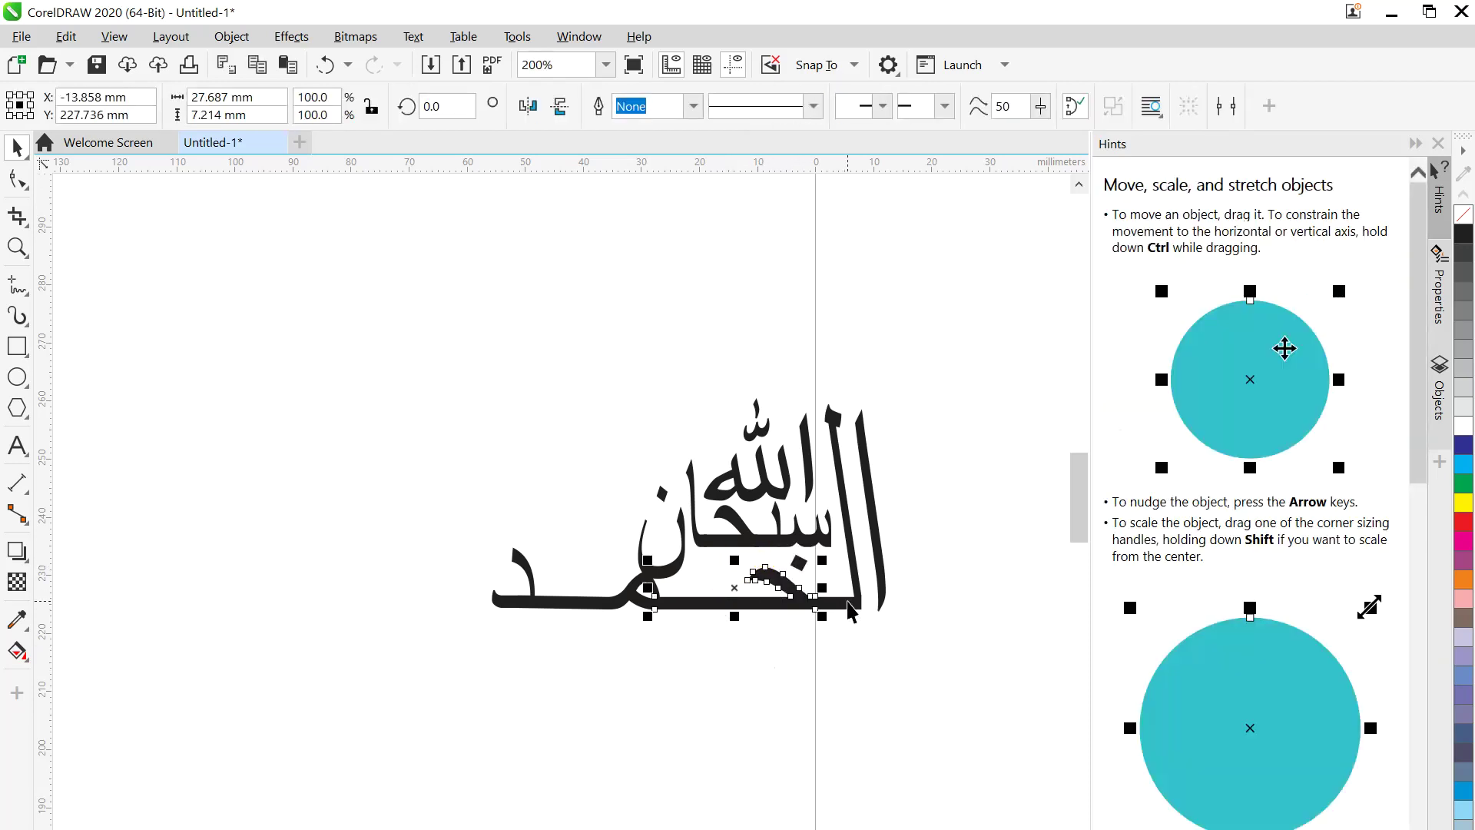
{"action": "left_click", "coordinate": [861, 608], "text": "shift"}
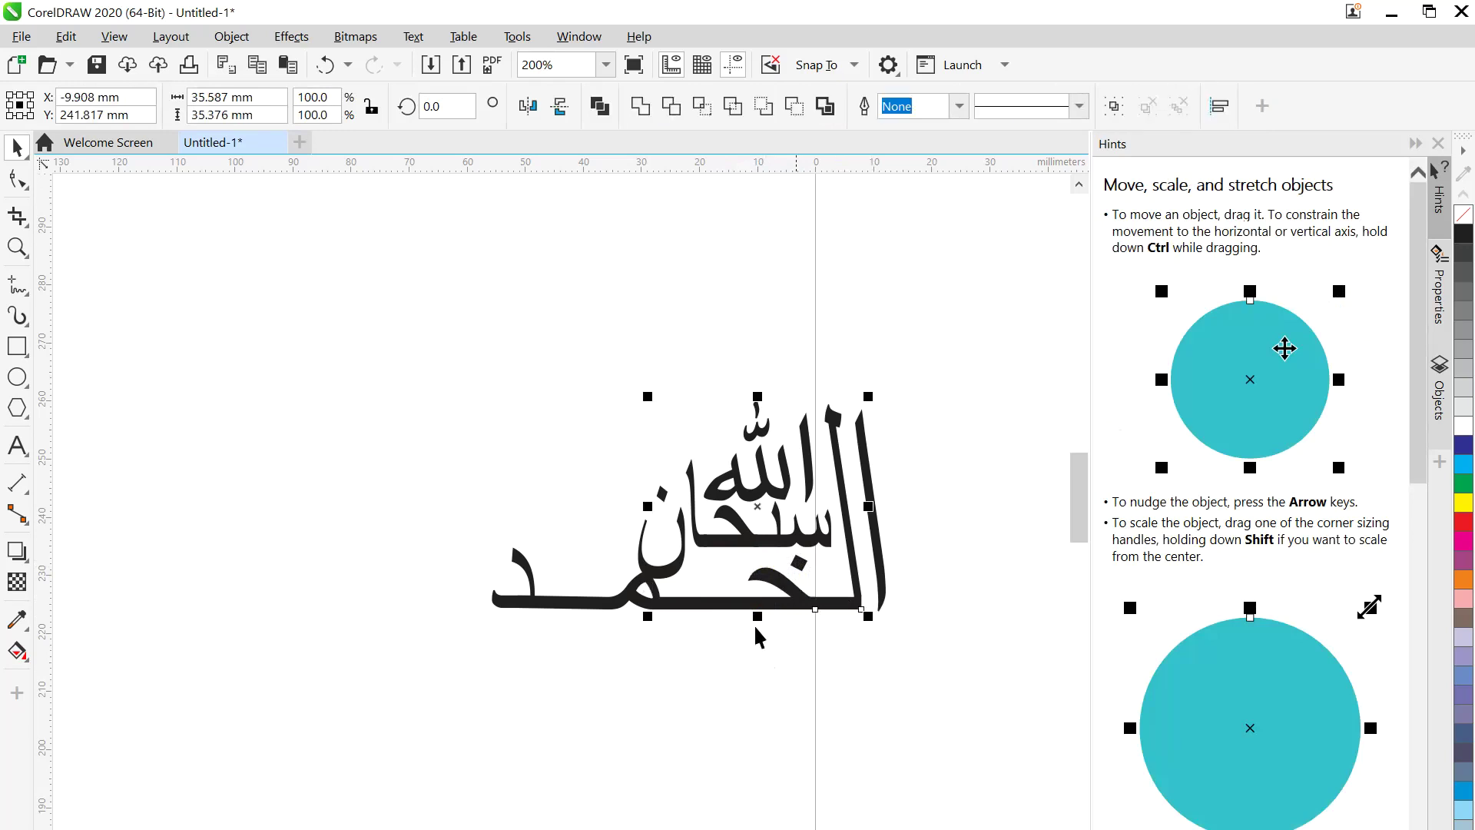
{"action": "left_click", "coordinate": [500, 597], "text": "shift"}
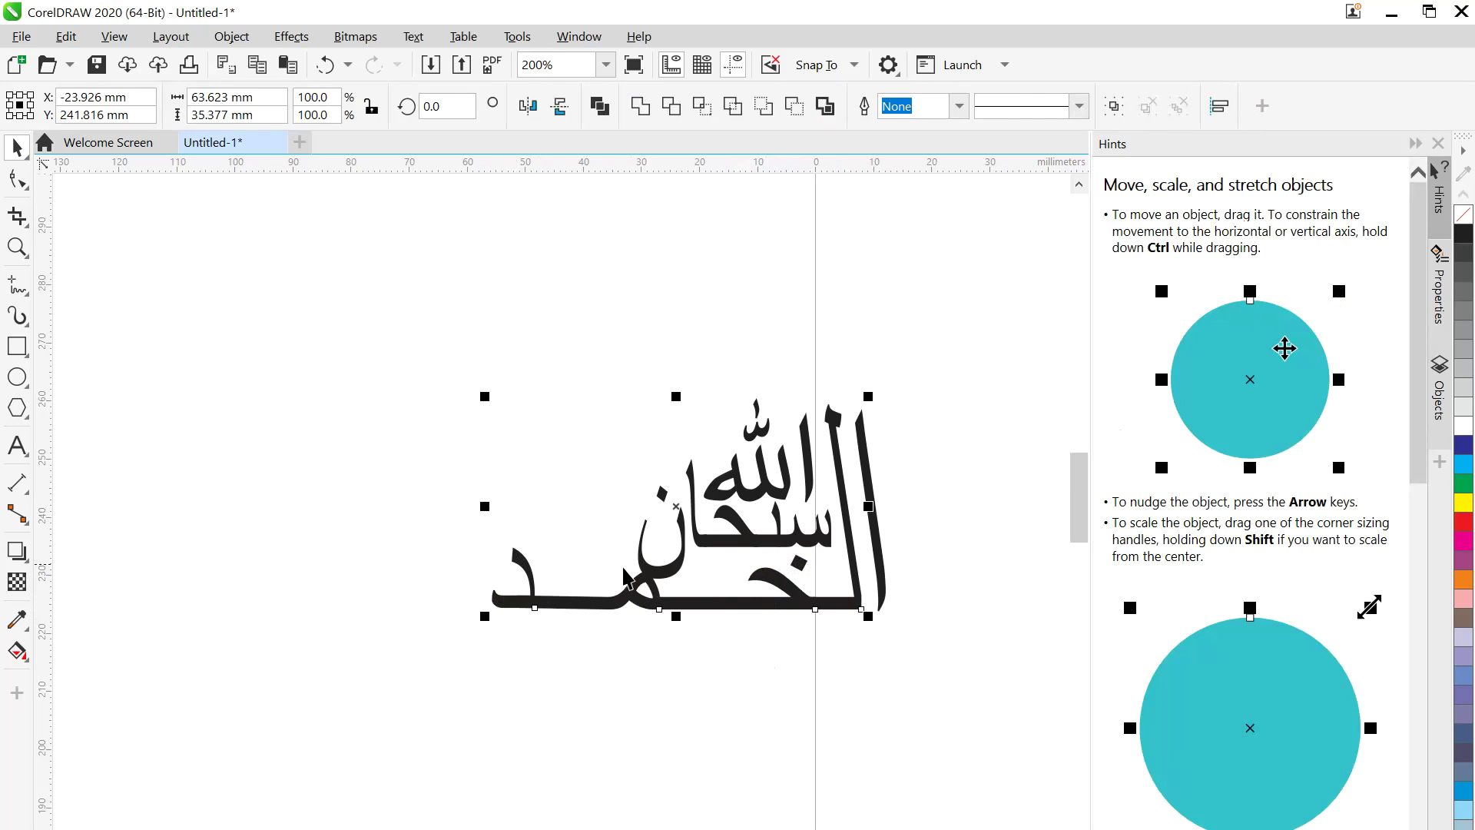
{"action": "left_click", "coordinate": [643, 605]}
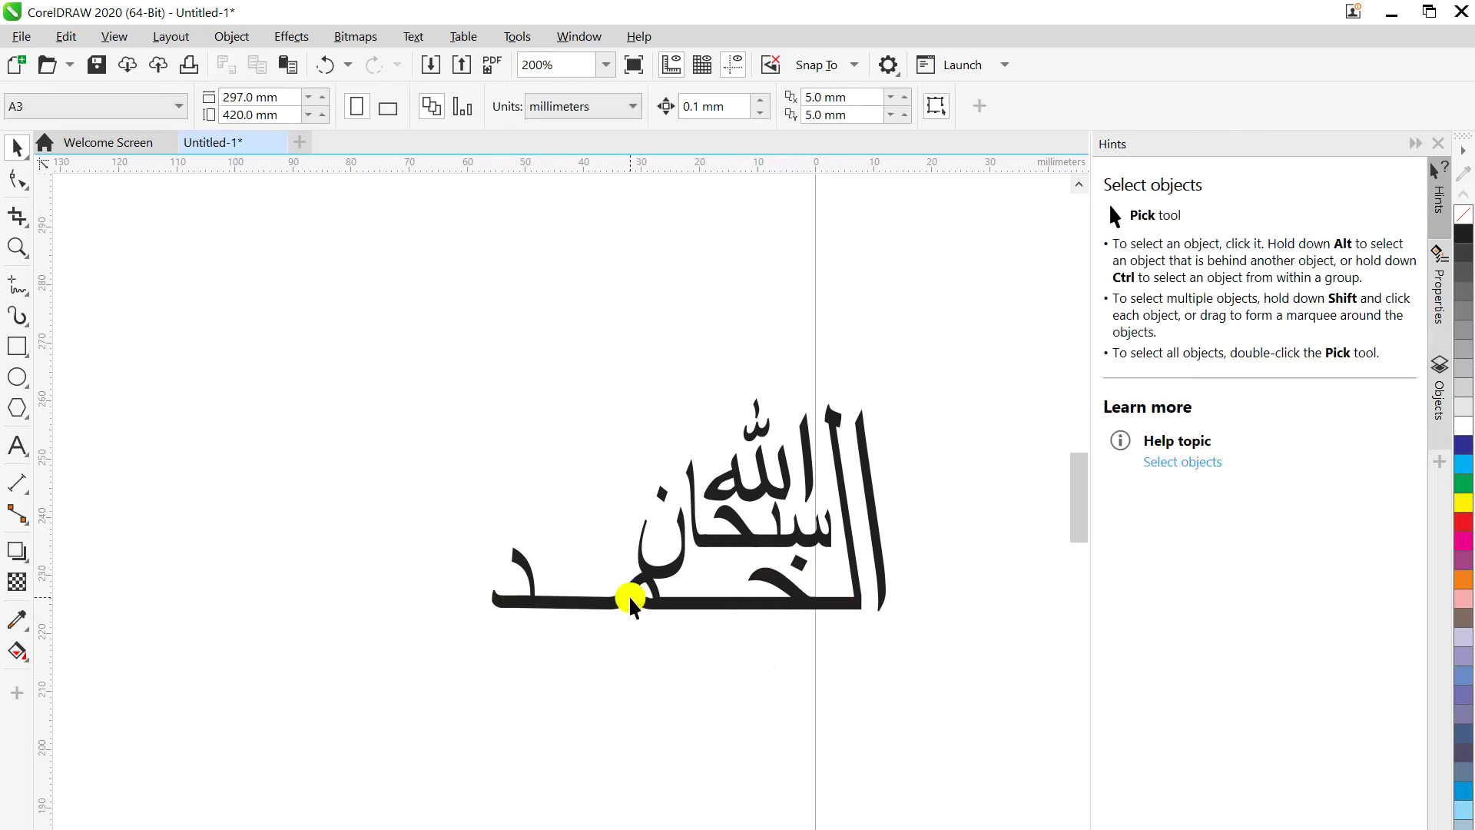
- Shift the nodes of the م loop in الحمد along the baseline toward the ح, shortening the stroke between them
{"action": "left_click", "coordinate": [659, 609]}
{"action": "scroll", "coordinate": [672, 625], "scroll_direction": "up", "scroll_amount": 2}
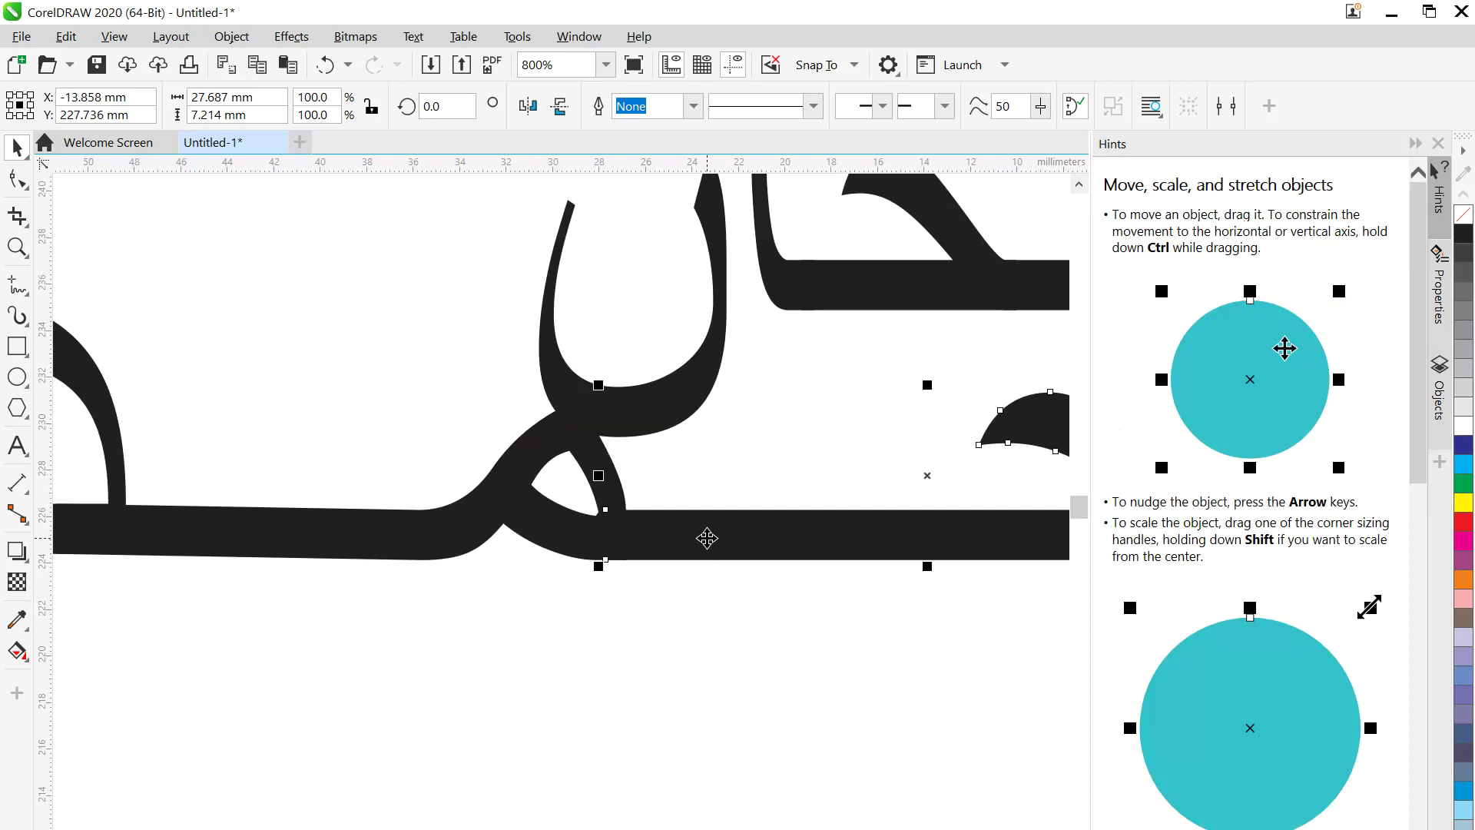
{"action": "left_click", "coordinate": [453, 523], "text": "shift"}
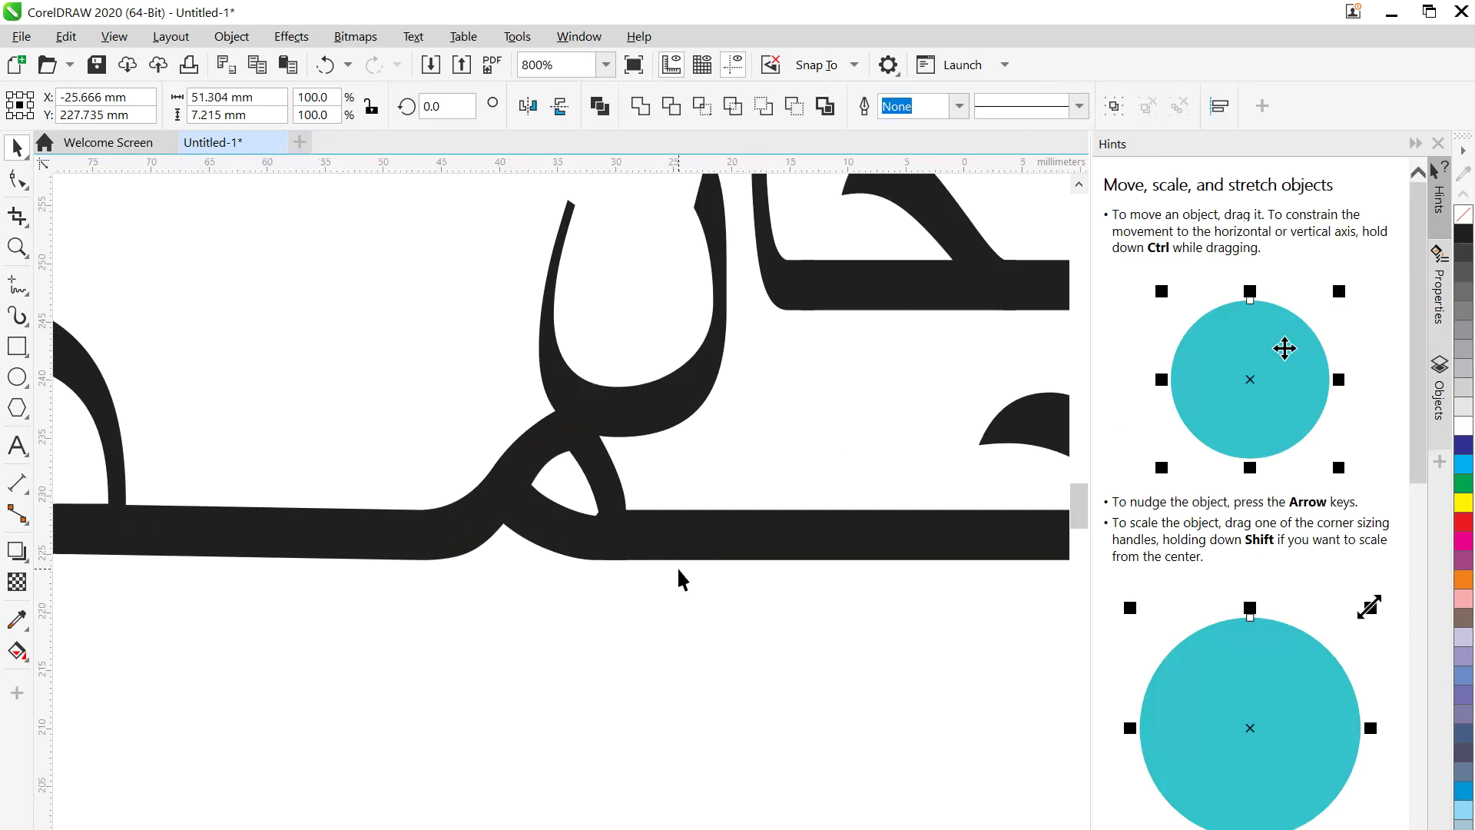
{"action": "scroll", "coordinate": [680, 578], "scroll_direction": "down", "scroll_amount": 1}
{"action": "left_click", "coordinate": [23, 185]}
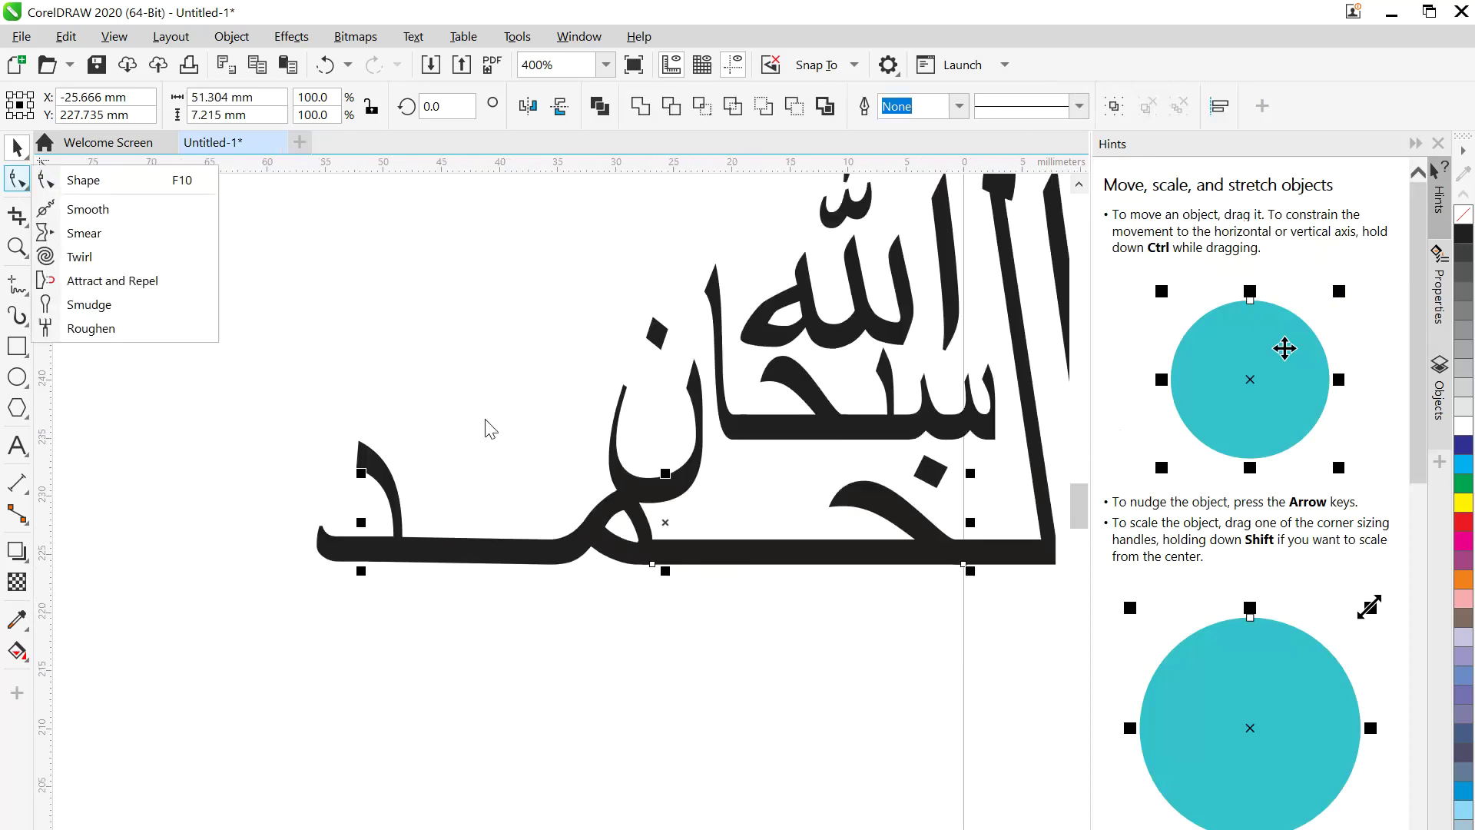
{"action": "left_click", "coordinate": [102, 181]}
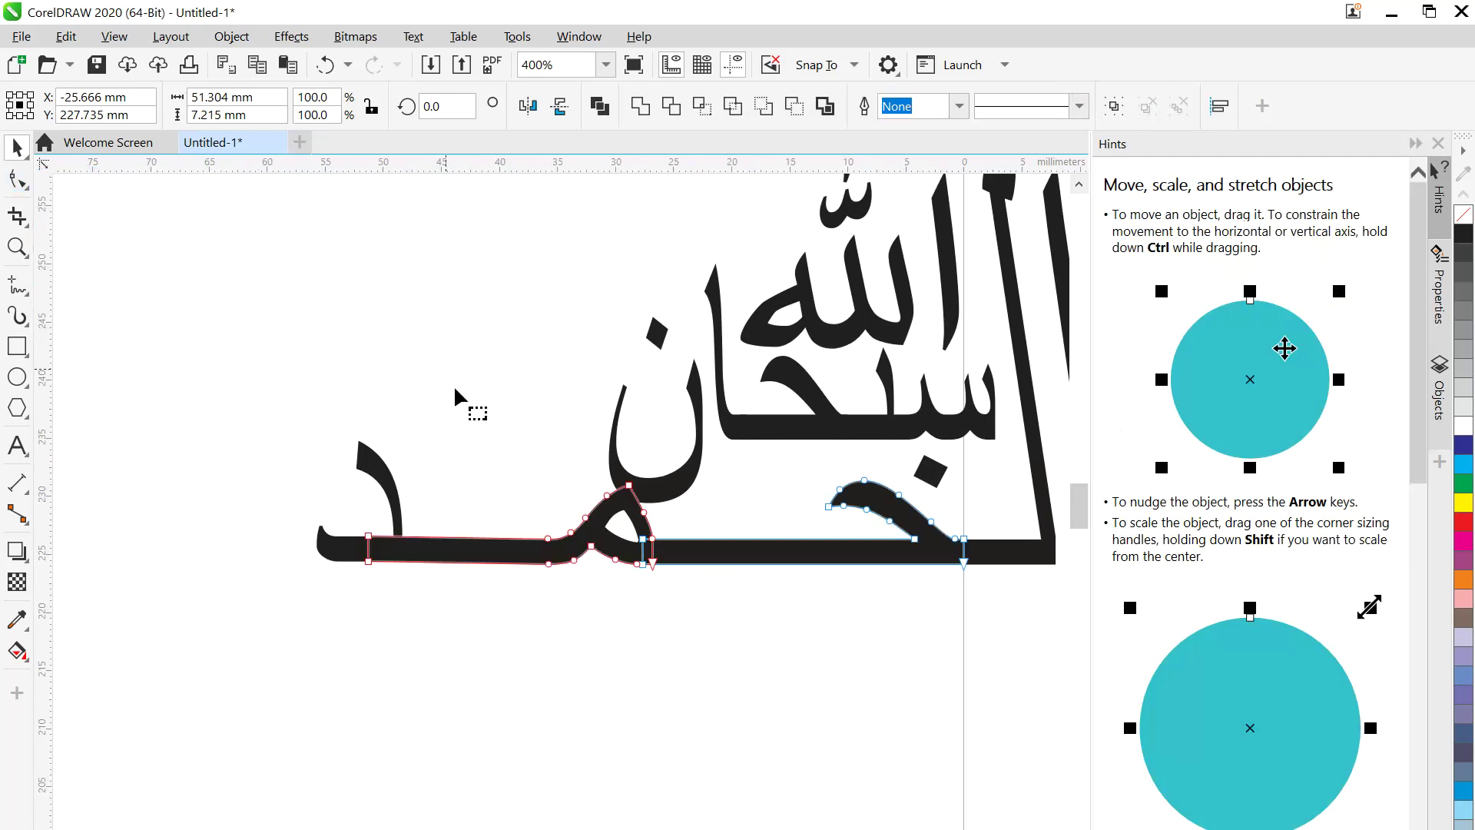
{"action": "left_click_drag", "start_coordinate": [529, 448], "coordinate": [699, 593]}
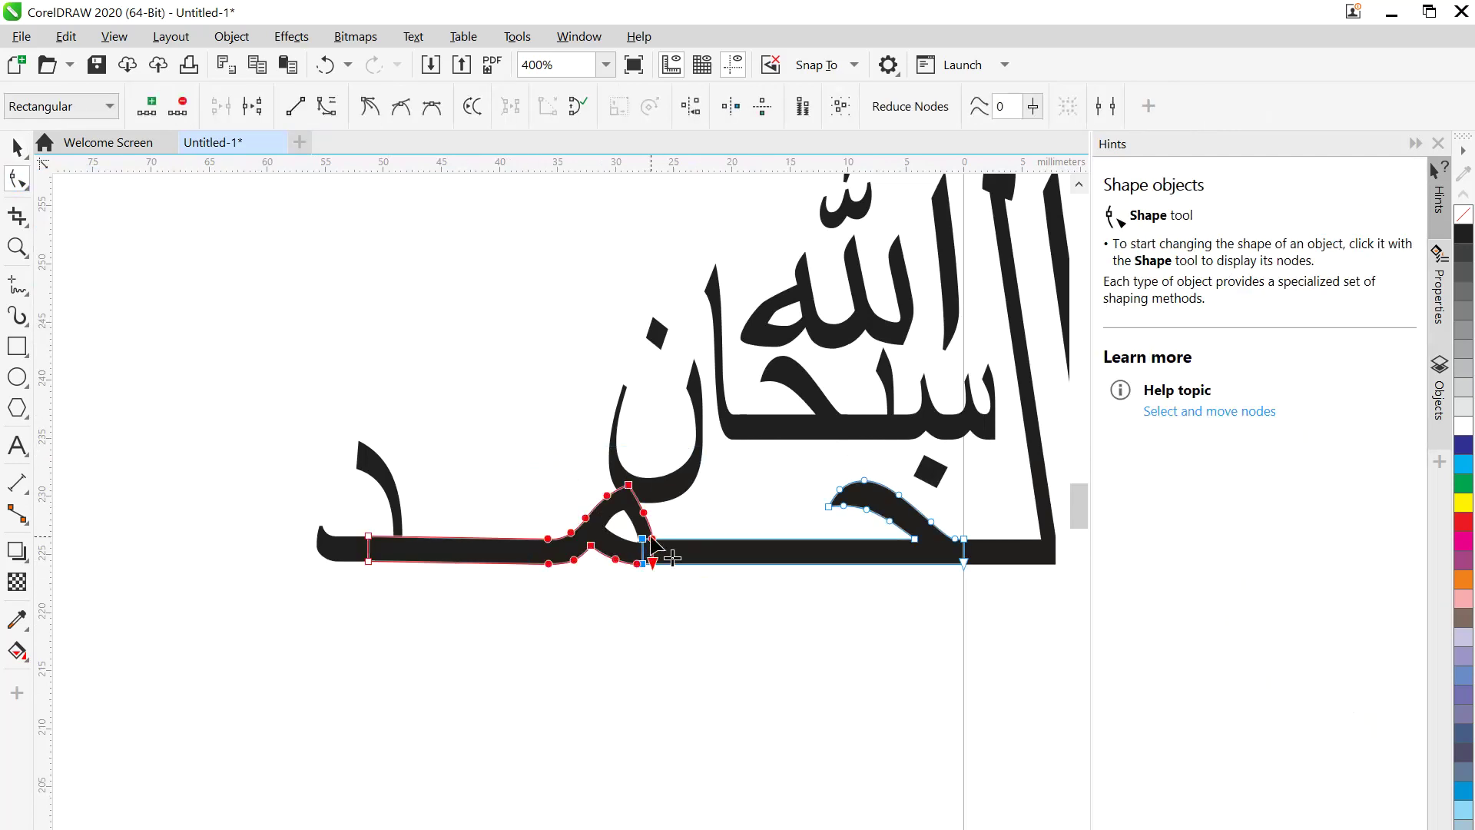
{"action": "left_click_drag", "start_coordinate": [652, 540], "coordinate": [819, 539]}
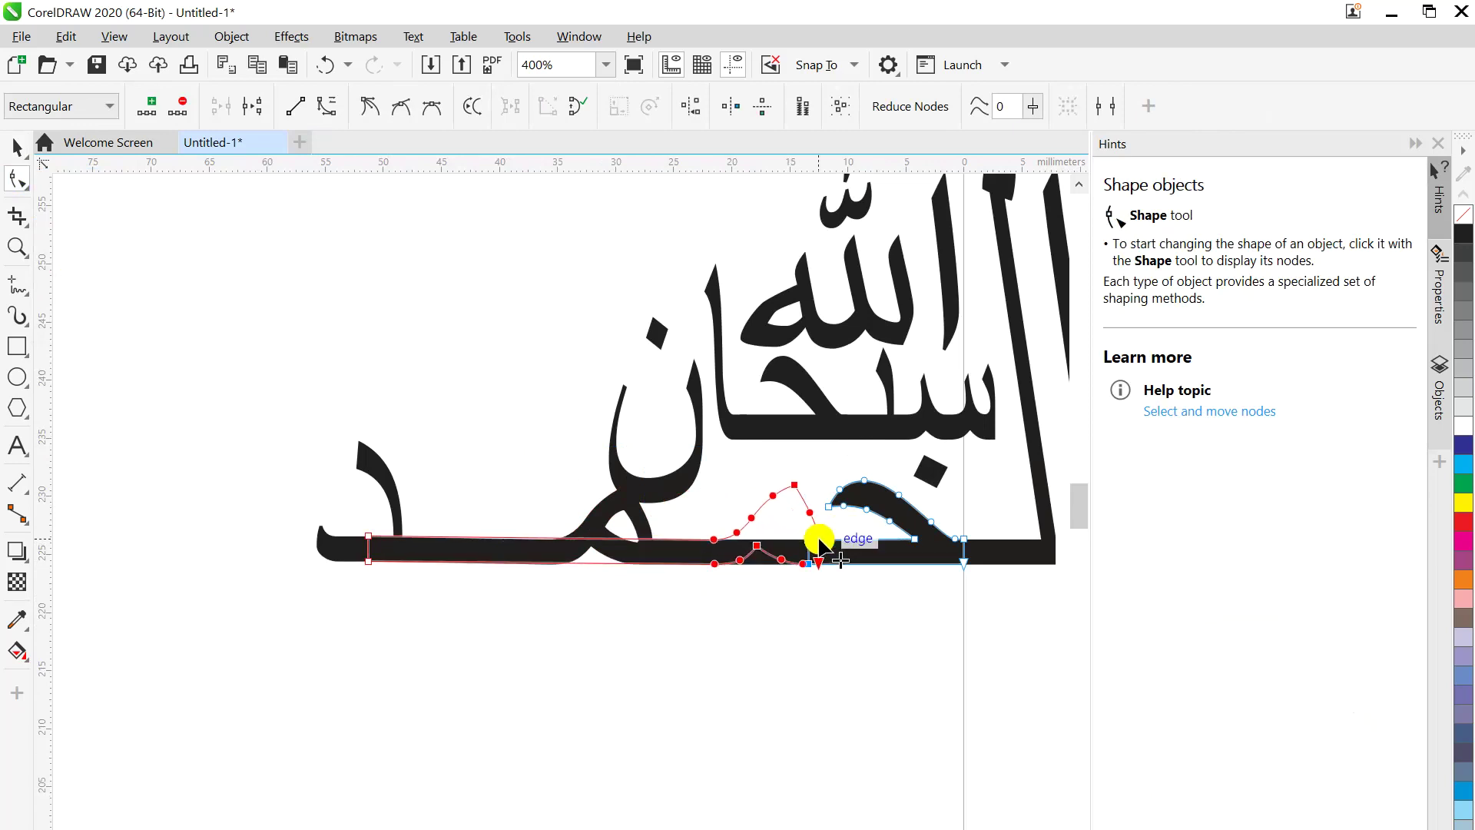
{"action": "left_click", "coordinate": [771, 608]}
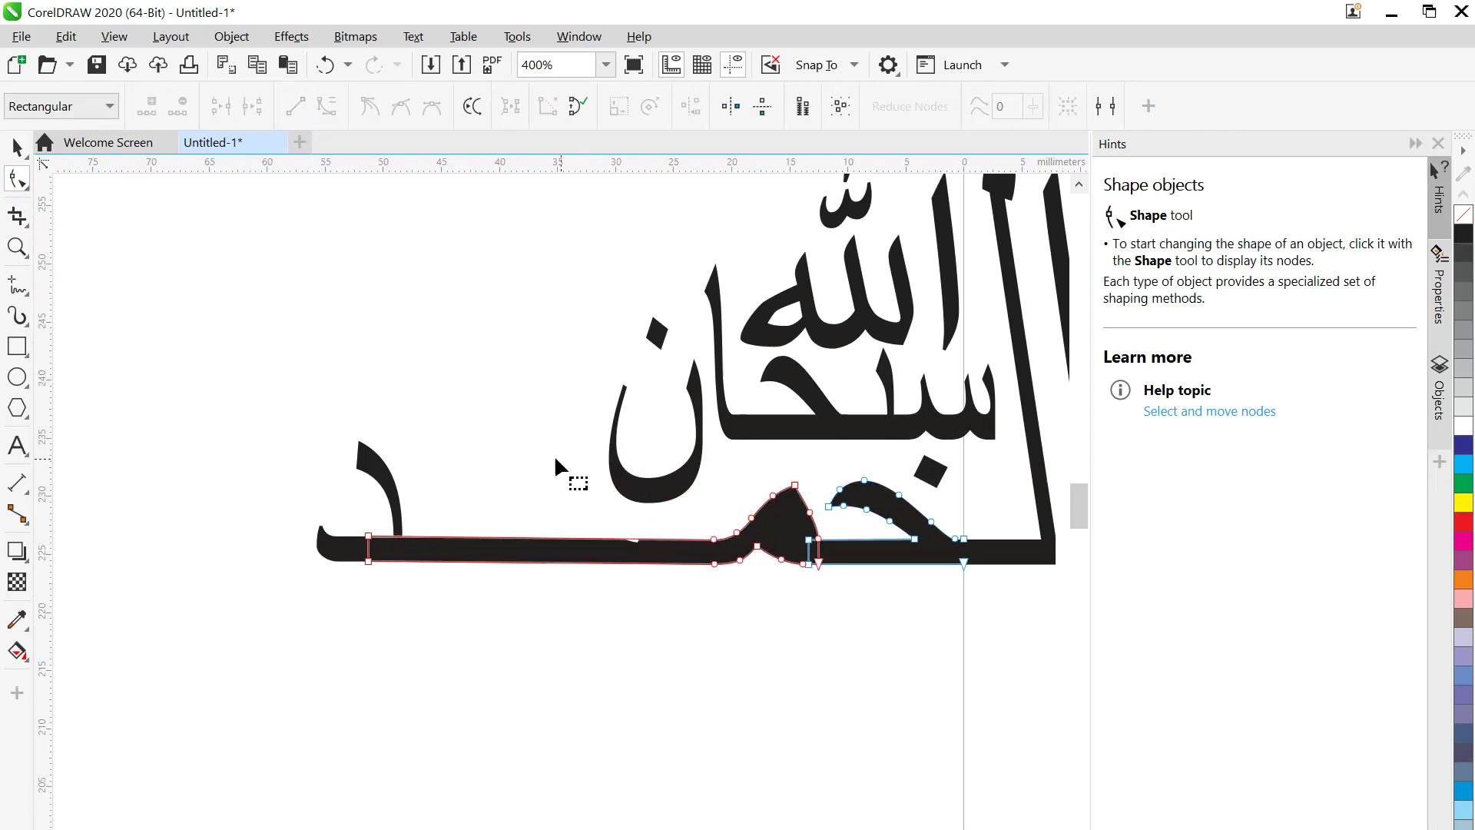
- Move the inner counter shape of the م into the loop's new position and clear the selection
{"action": "left_click", "coordinate": [648, 560]}
{"action": "left_click", "coordinate": [16, 146]}
{"action": "key", "text": "F5"}
{"action": "left_click_drag", "start_coordinate": [626, 521], "coordinate": [800, 528]}
{"action": "left_click", "coordinate": [773, 590]}
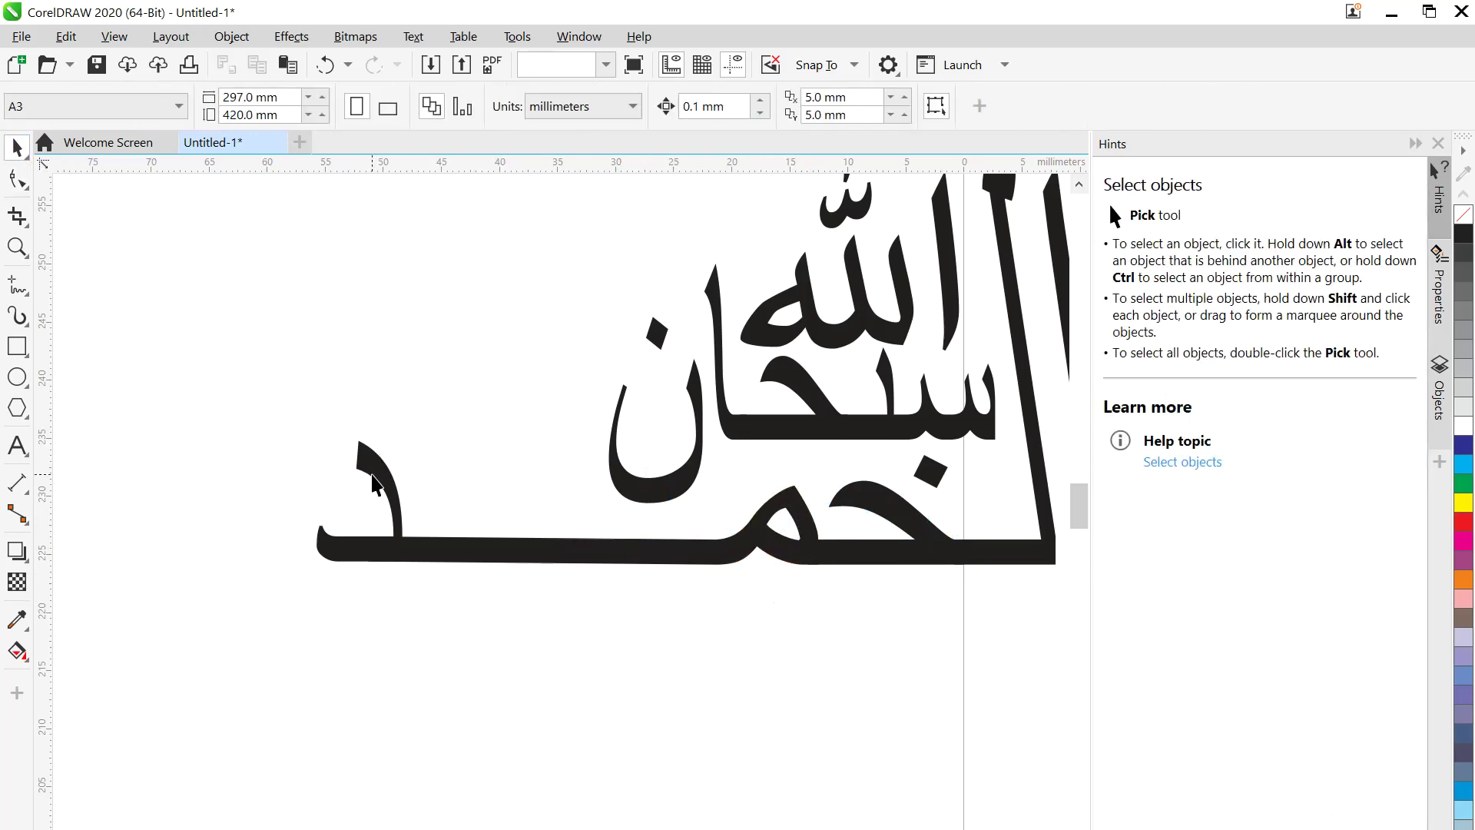
- Shift the nodes of the final د in الحمد along the baseline toward the م, ending the word just beyond the ن of سبحان
{"action": "left_click", "coordinate": [390, 490]}
{"action": "key", "text": "F10"}
{"action": "left_click_drag", "start_coordinate": [229, 329], "coordinate": [480, 610]}
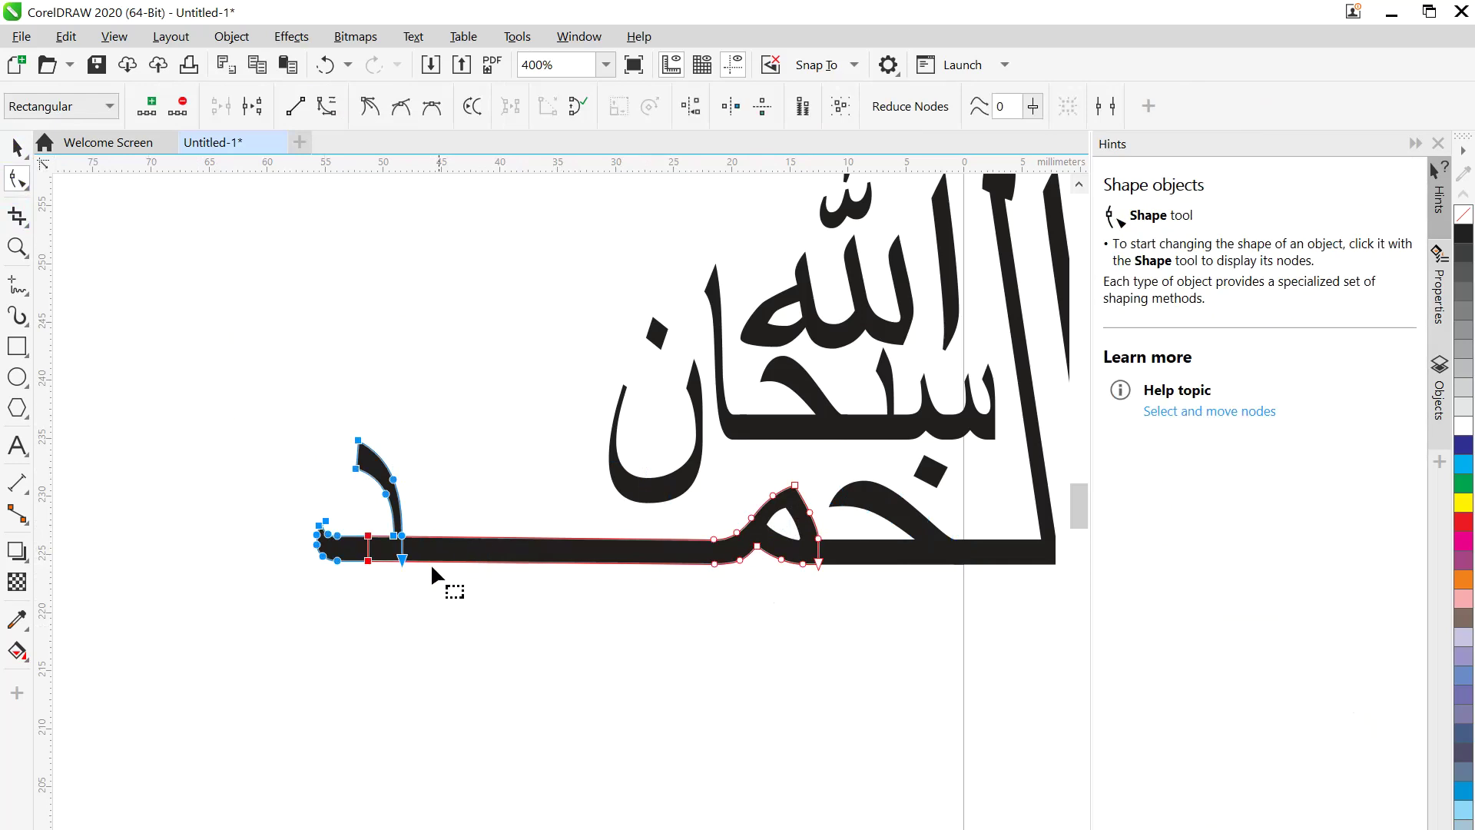
{"action": "left_click_drag", "start_coordinate": [408, 551], "coordinate": [625, 560]}
{"action": "left_click", "coordinate": [610, 570]}
{"action": "left_click_drag", "start_coordinate": [367, 419], "coordinate": [546, 622]}
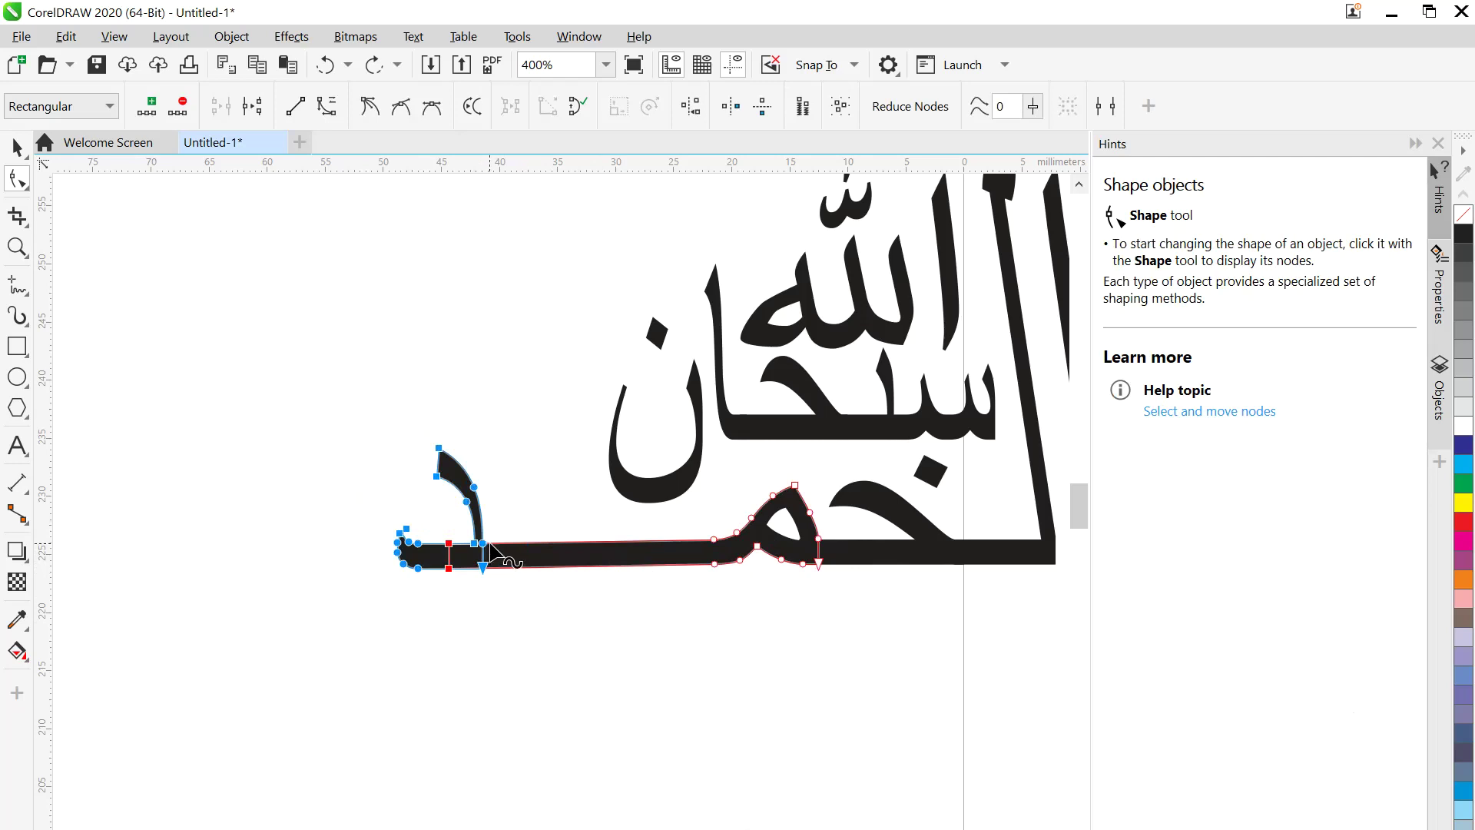
{"action": "left_click_drag", "start_coordinate": [477, 543], "coordinate": [604, 546]}
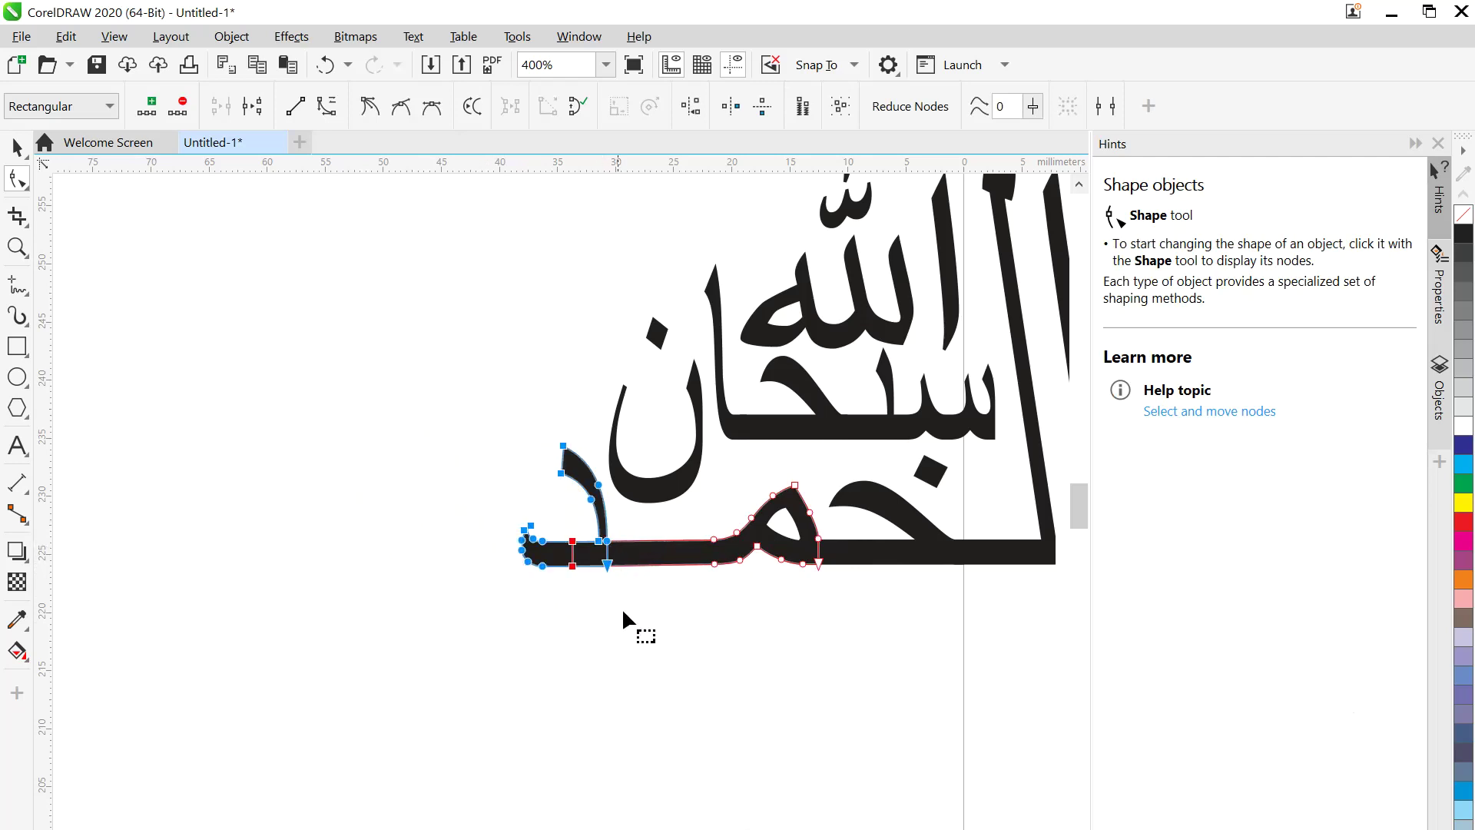
{"action": "scroll", "coordinate": [626, 623], "scroll_direction": "down", "scroll_amount": 2}
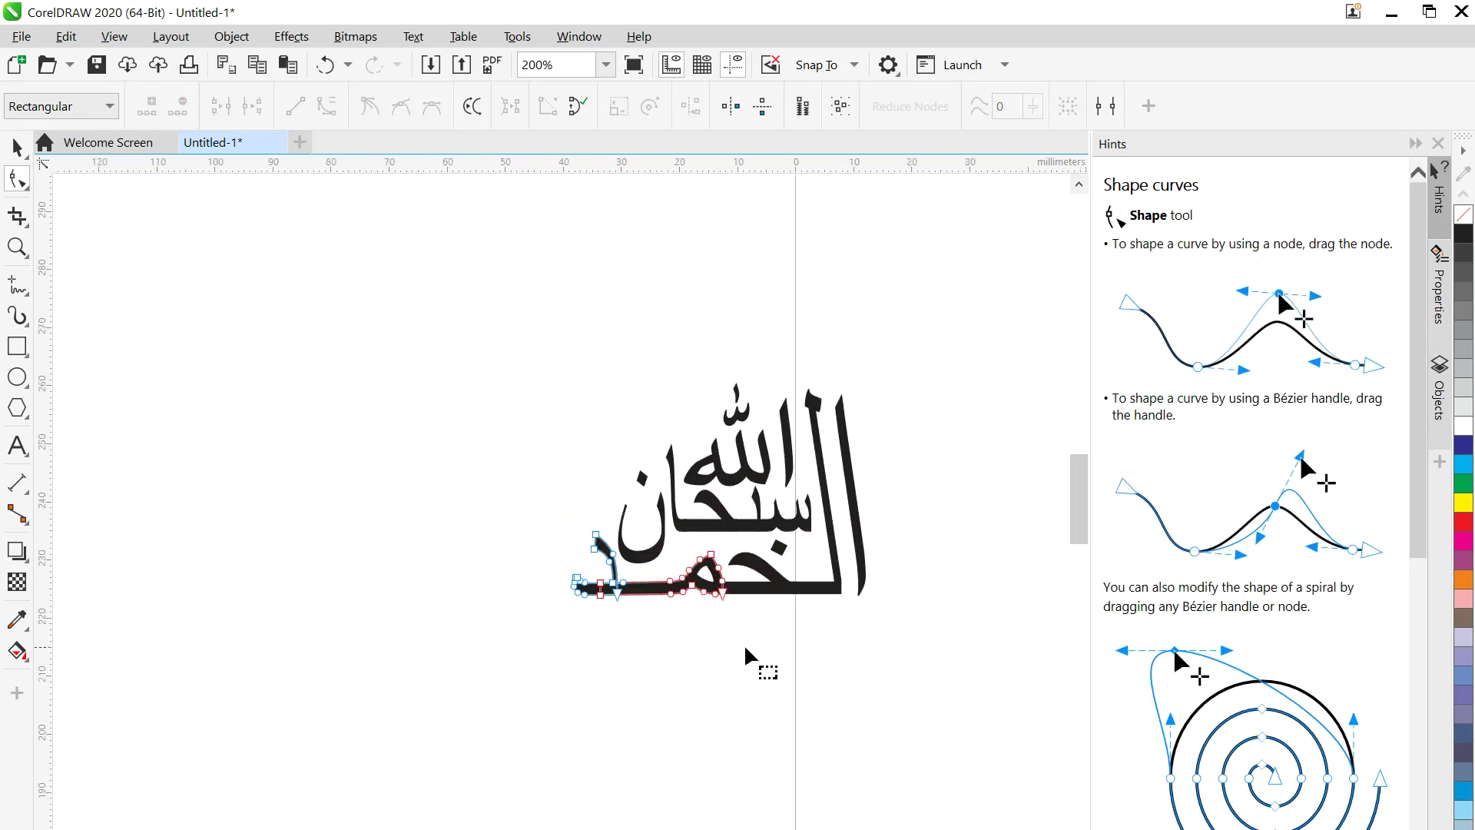
{"action": "left_click", "coordinate": [8, 150]}
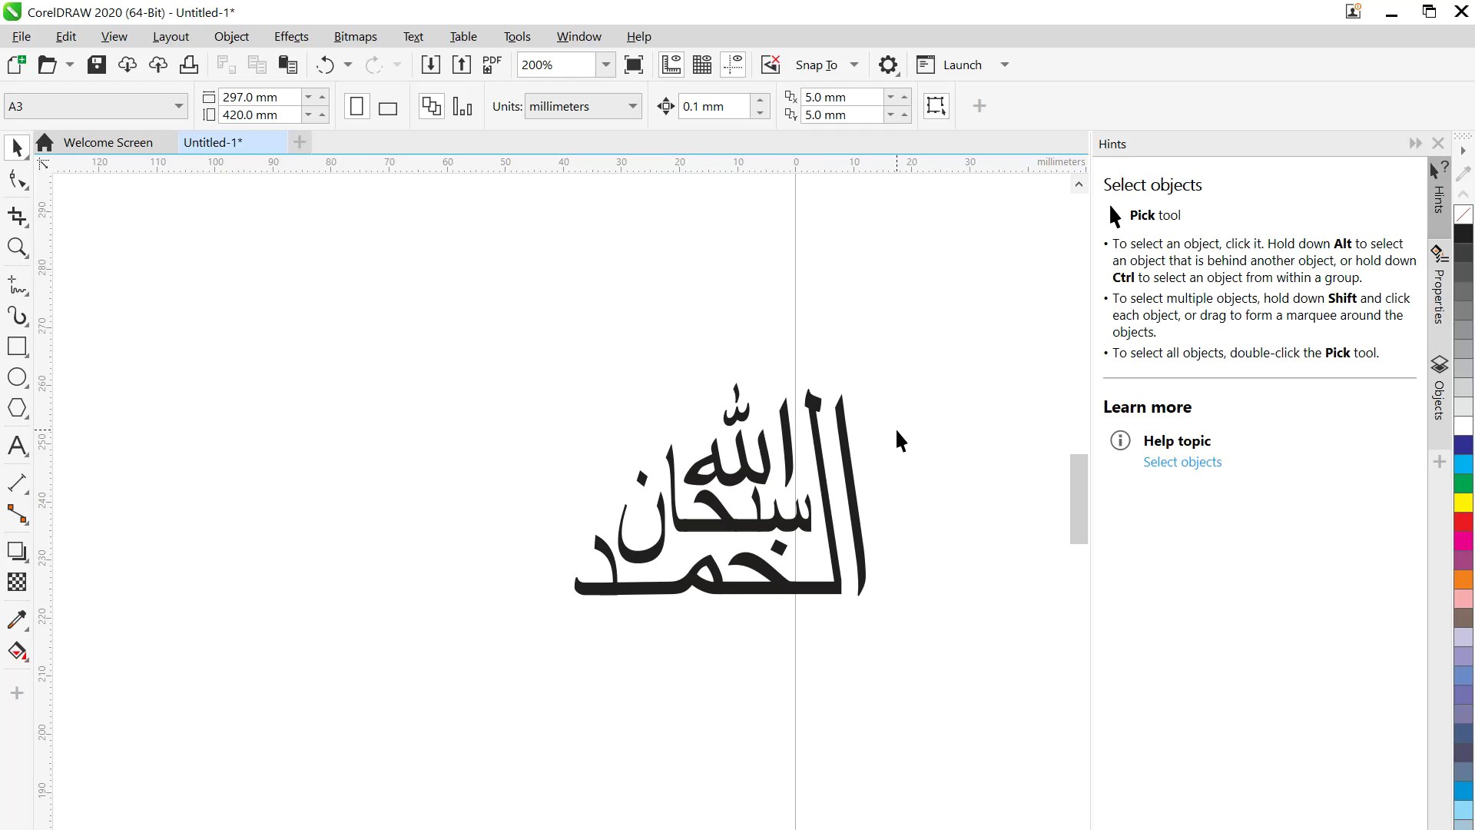
- Select all the letter curves of the stacked calligraphy and group them
{"action": "left_click", "coordinate": [901, 449]}
{"action": "scroll", "coordinate": [868, 532], "scroll_direction": "down", "scroll_amount": 2}
{"action": "left_click_drag", "start_coordinate": [897, 497], "coordinate": [760, 602]}
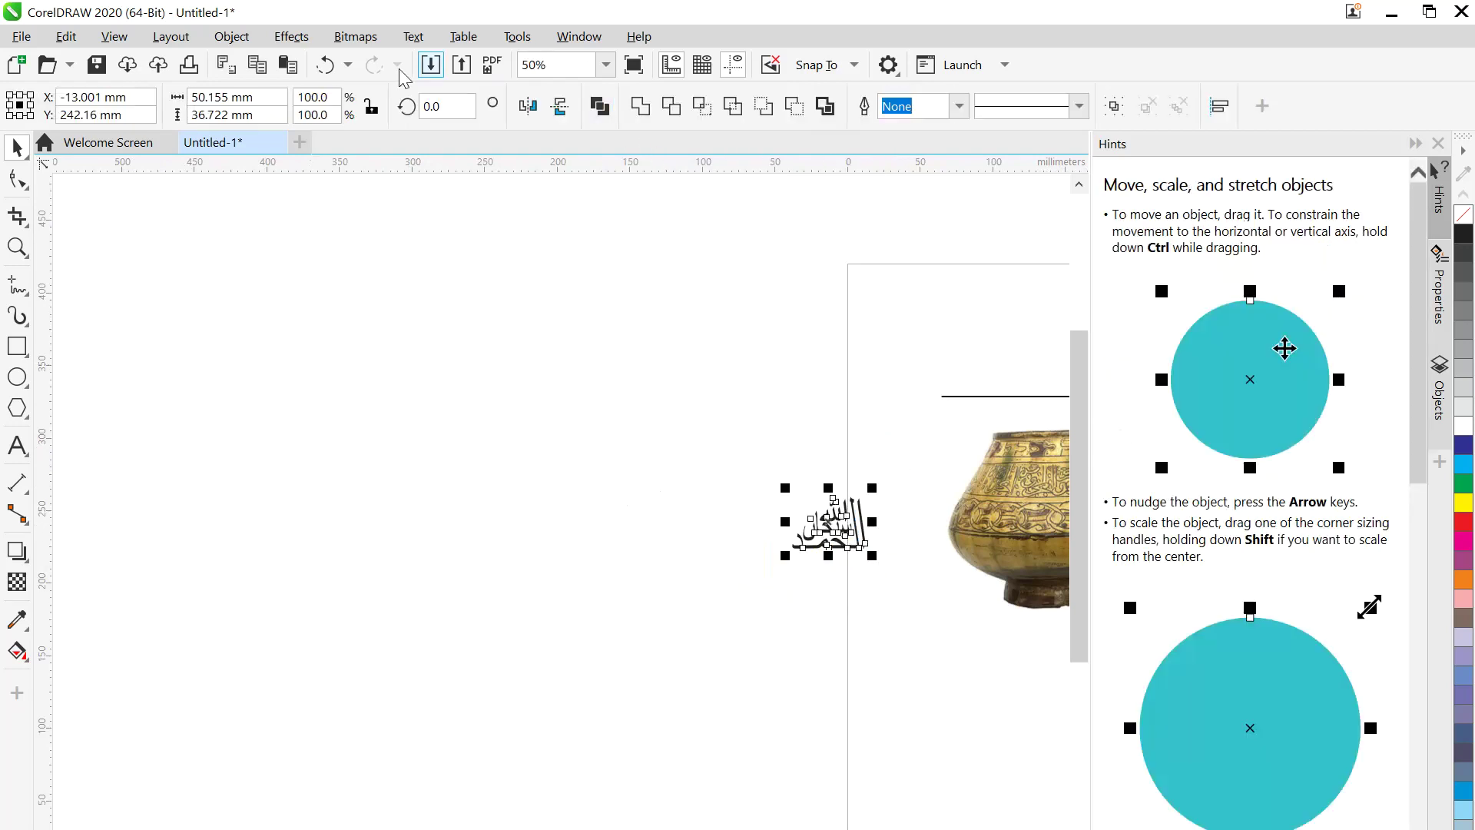
{"action": "left_click", "coordinate": [231, 36]}
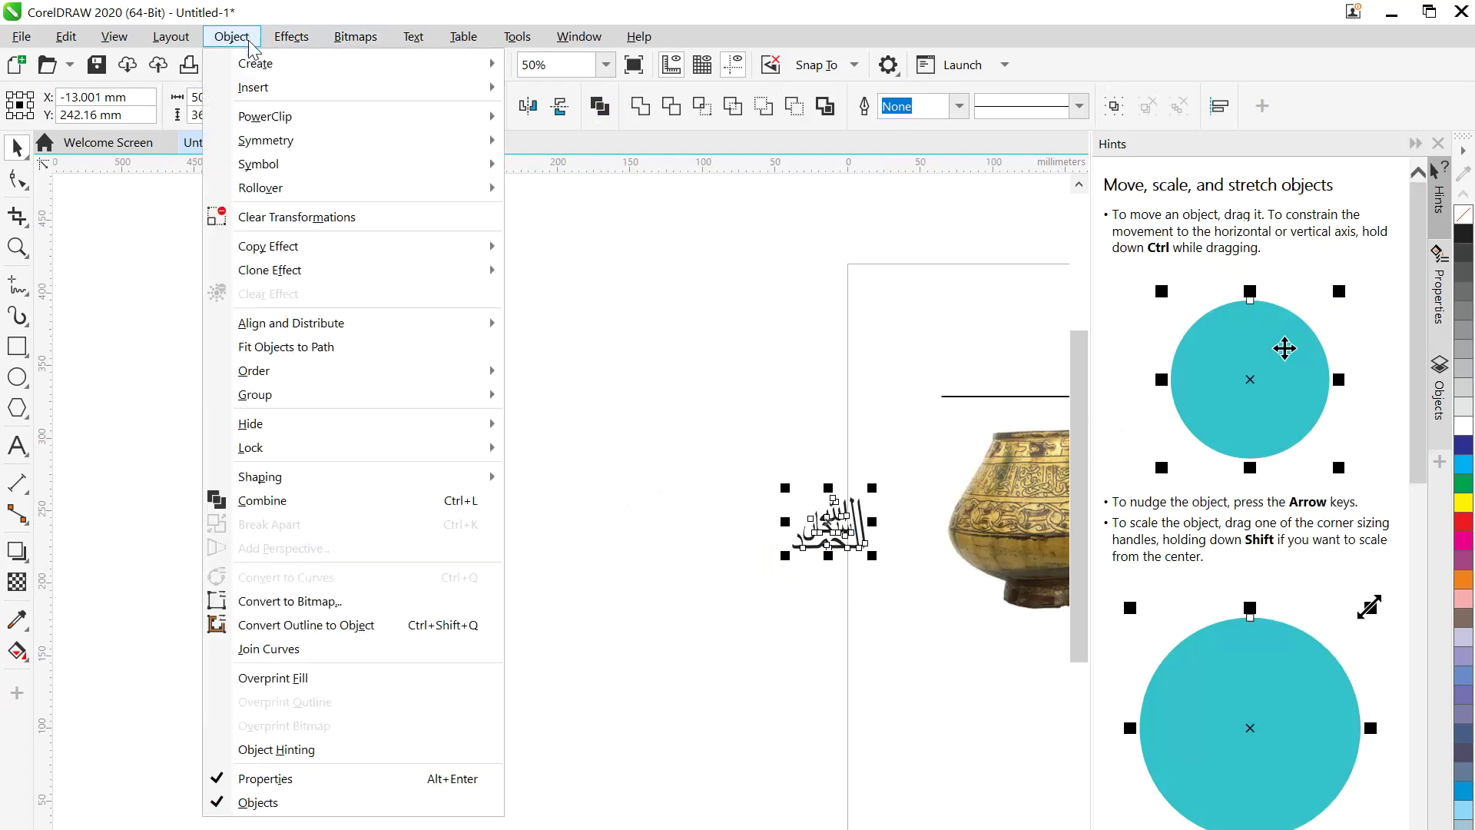
{"action": "mouse_move", "coordinate": [414, 395]}
{"action": "left_click", "coordinate": [581, 399]}
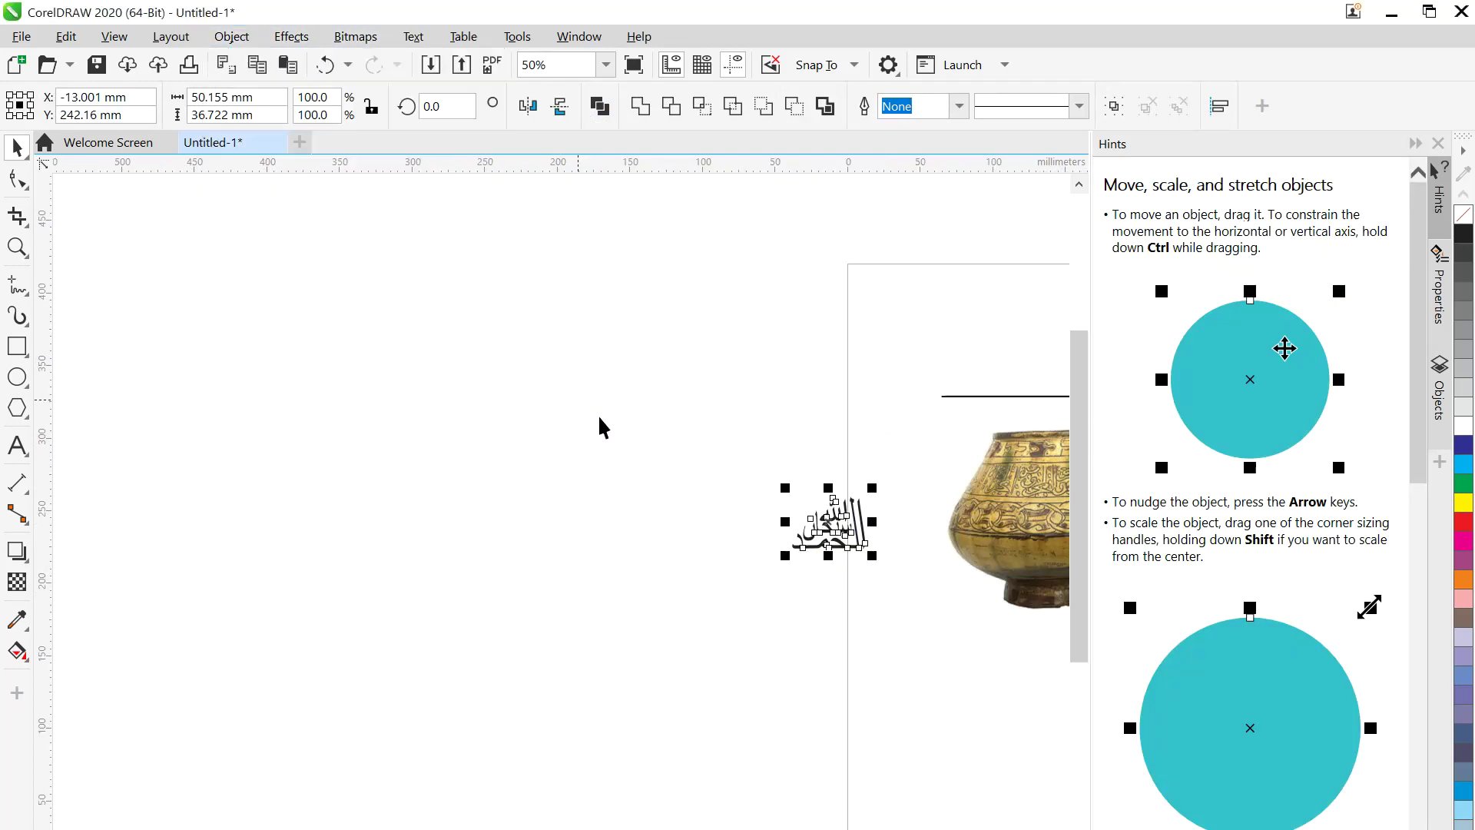
- Move the grouped calligraphy onto the middle of the jar's decorated body
{"action": "scroll", "coordinate": [715, 543], "scroll_direction": "down", "scroll_amount": 1}
{"action": "left_click_drag", "start_coordinate": [784, 537], "coordinate": [891, 530]}
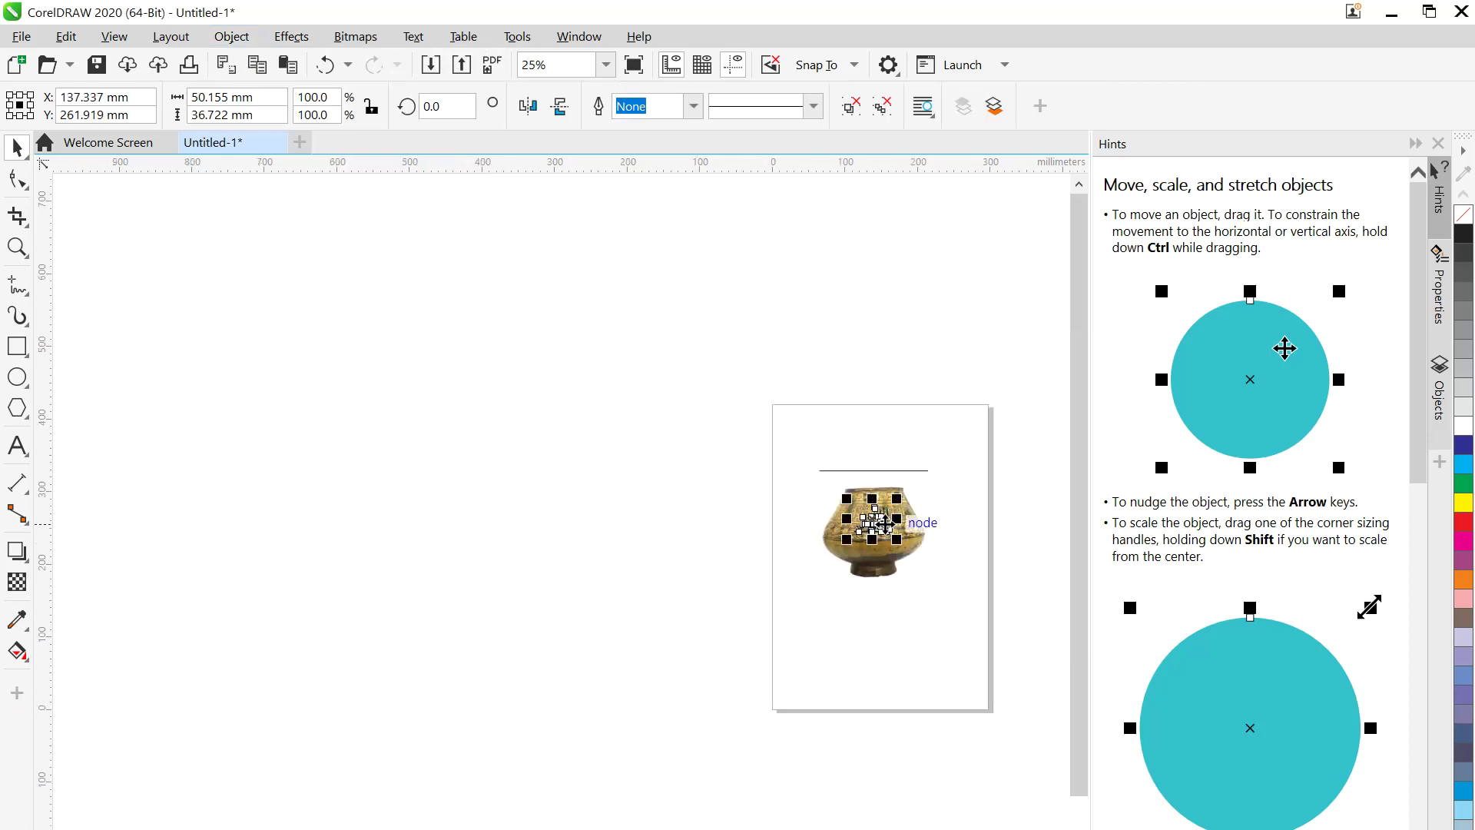
{"action": "scroll", "coordinate": [897, 544], "scroll_direction": "up", "scroll_amount": 1}
{"action": "scroll", "coordinate": [900, 544], "scroll_direction": "up", "scroll_amount": 3}
{"action": "scroll", "coordinate": [851, 510], "scroll_direction": "down", "scroll_amount": 2}
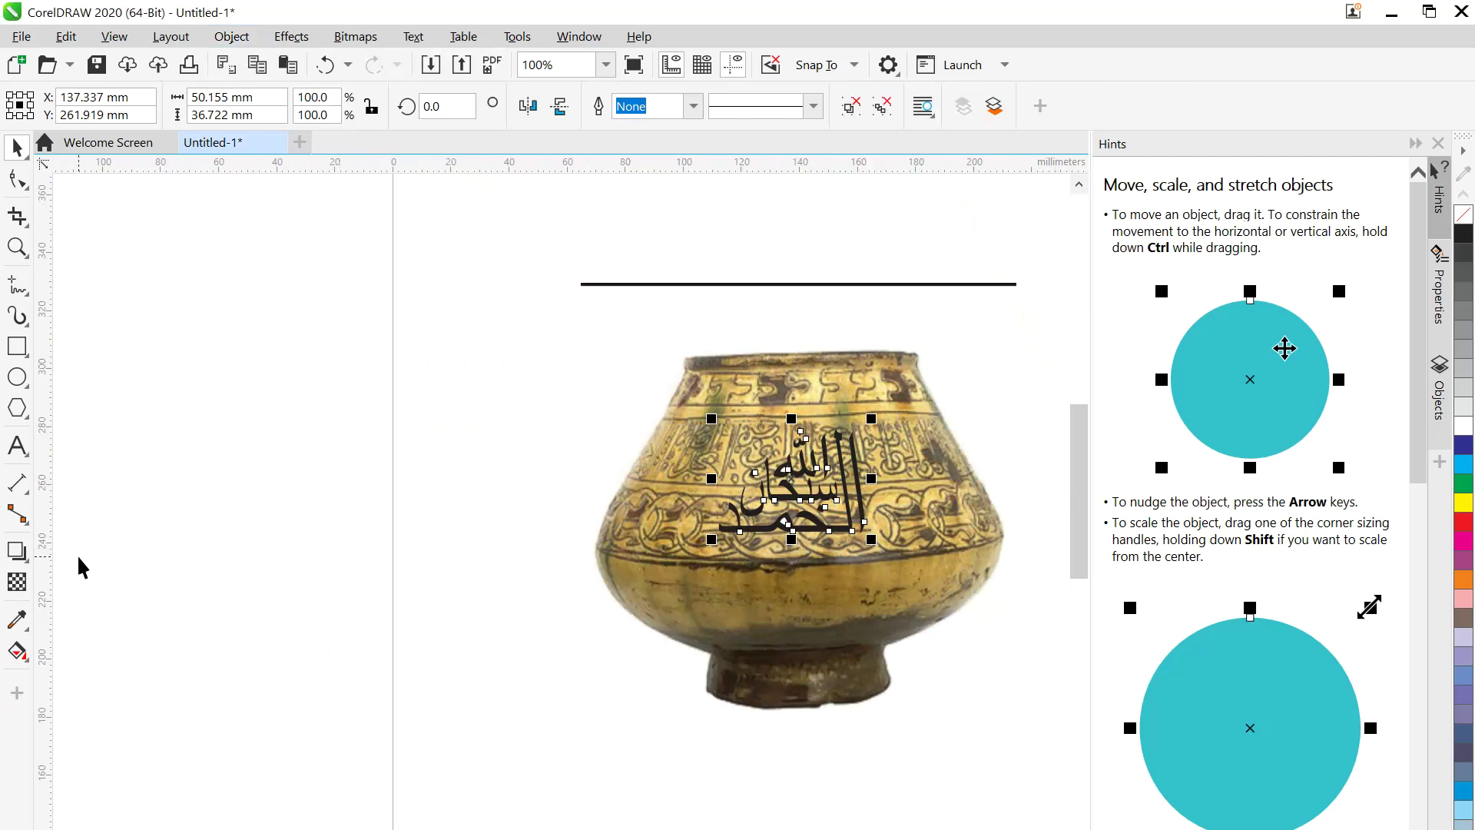
- Try an envelope on the calligraphy, pulling its bottom middle node down to the jar's lower band and its bottom ا-side corner to the jar's edge
{"action": "left_click", "coordinate": [23, 564]}
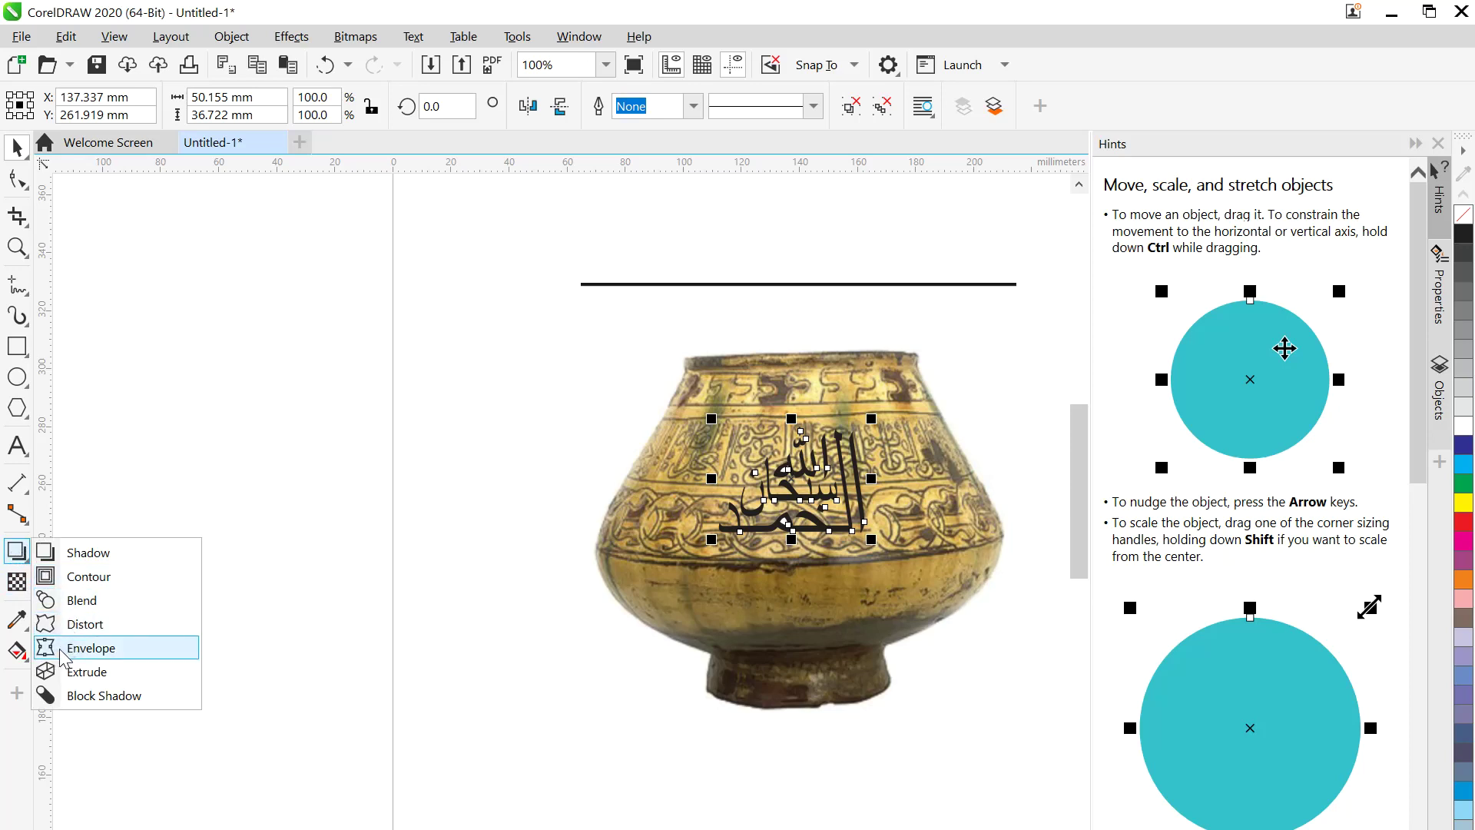
{"action": "left_click", "coordinate": [58, 652]}
{"action": "scroll", "coordinate": [889, 518], "scroll_direction": "up", "scroll_amount": 1}
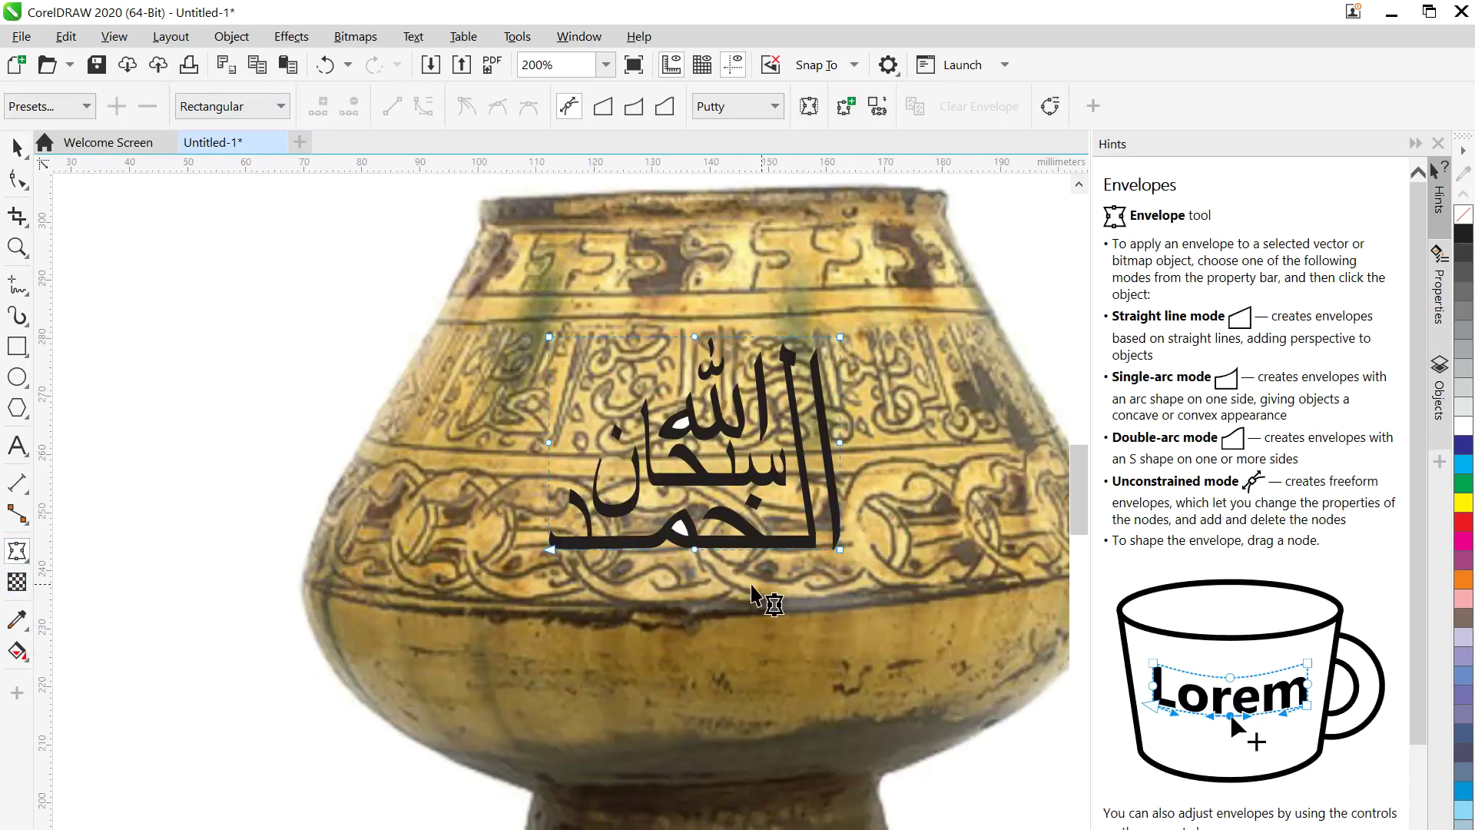
{"action": "left_click_drag", "start_coordinate": [694, 549], "coordinate": [698, 605]}
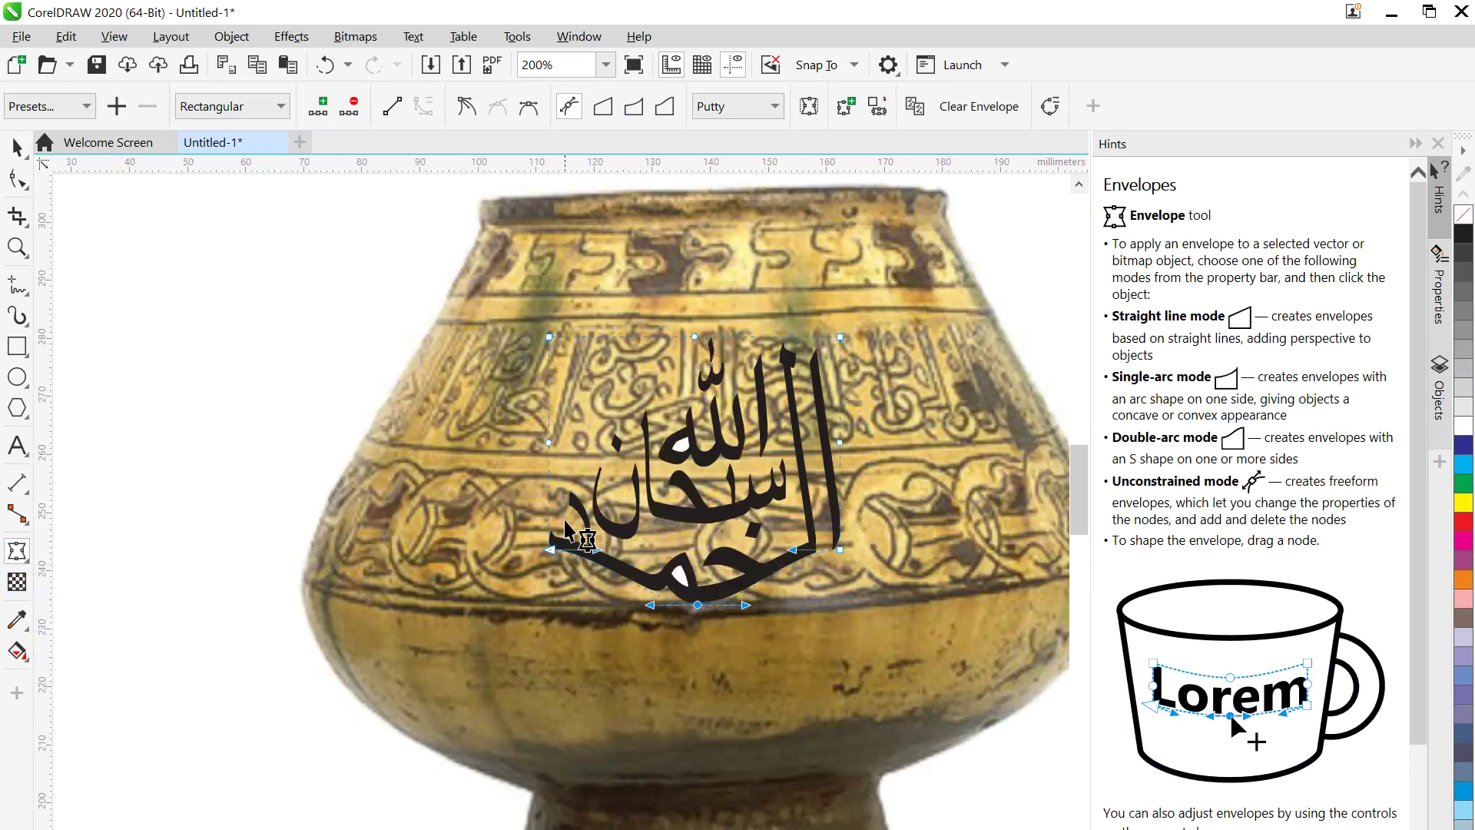
{"action": "left_click_drag", "start_coordinate": [839, 549], "coordinate": [993, 559]}
{"action": "scroll", "coordinate": [826, 615], "scroll_direction": "down", "scroll_amount": 2}
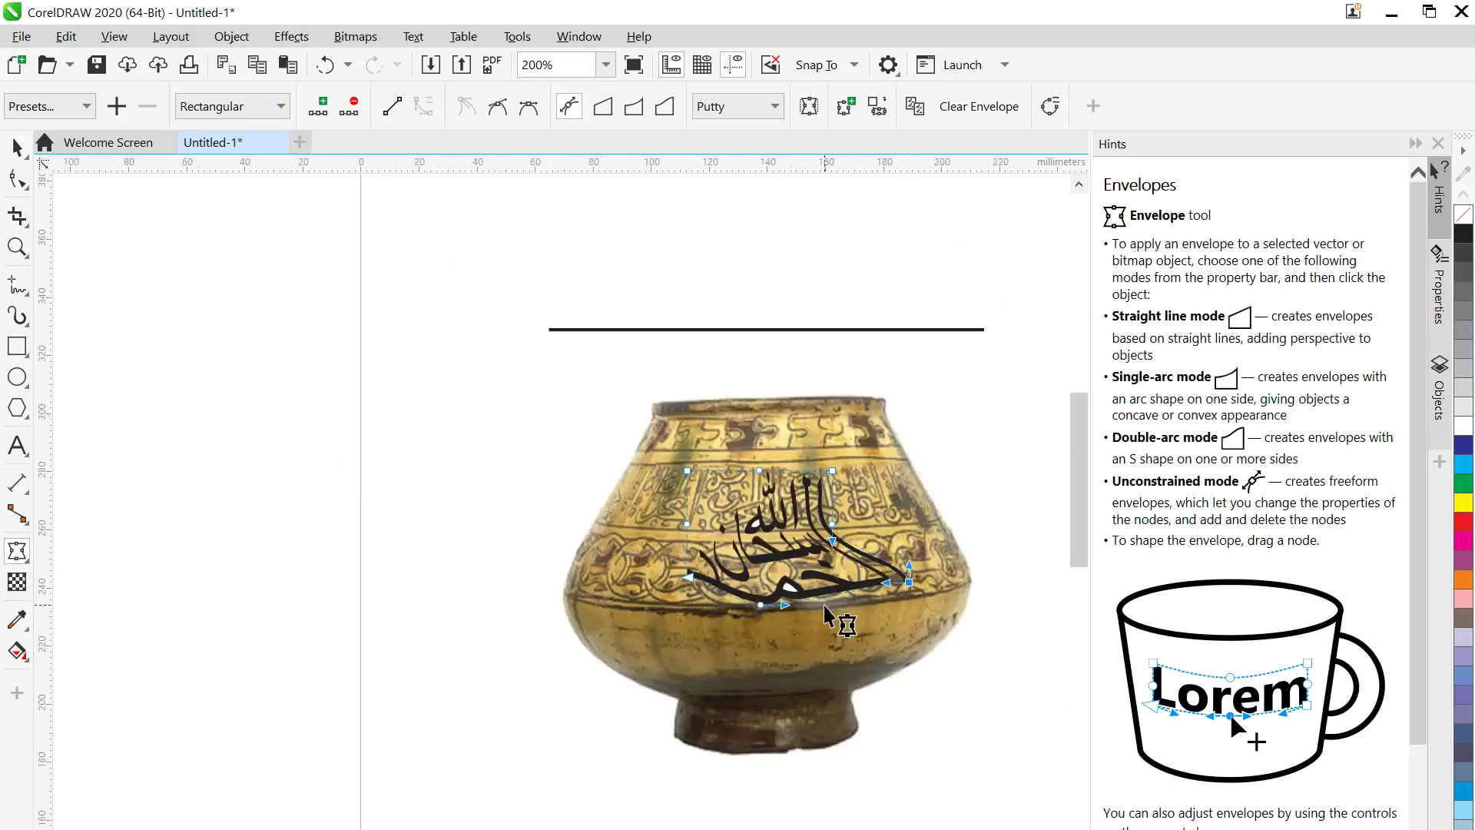
{"action": "scroll", "coordinate": [971, 592], "scroll_direction": "up", "scroll_amount": 2}
{"action": "mouse_move", "coordinate": [864, 601]}
{"action": "left_mouse_down"}
{"action": "mouse_move", "coordinate": [974, 575]}
{"action": "mouse_move", "coordinate": [933, 605]}
{"action": "left_mouse_up"}
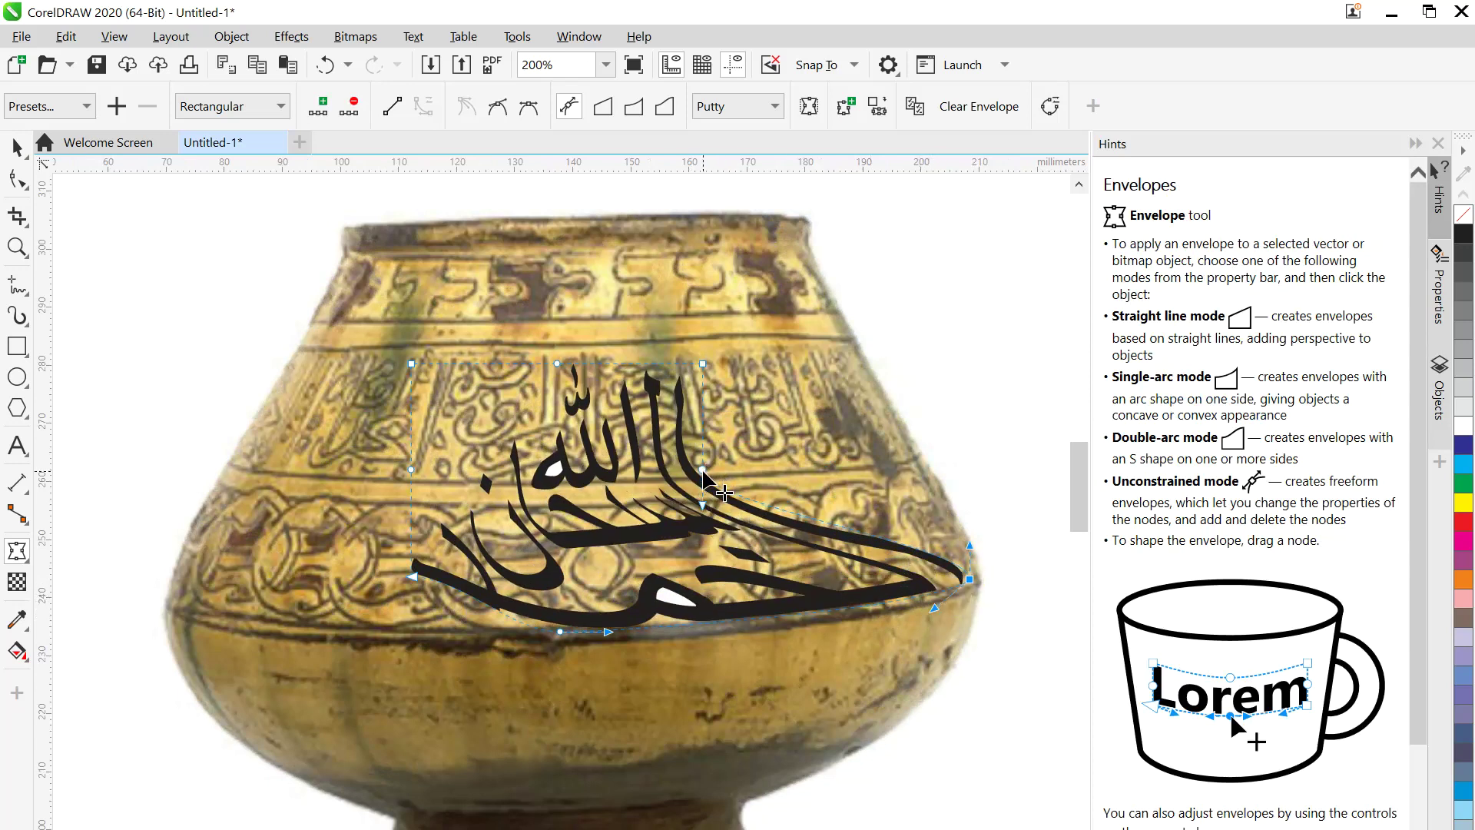
- Undo all envelope changes made to the calligraphy
{"action": "key", "text": "ctrl+z"}
{"action": "key", "text": "ctrl+z"}
{"action": "key", "text": "ctrl+z"}
{"action": "key", "text": "ctrl+z"}
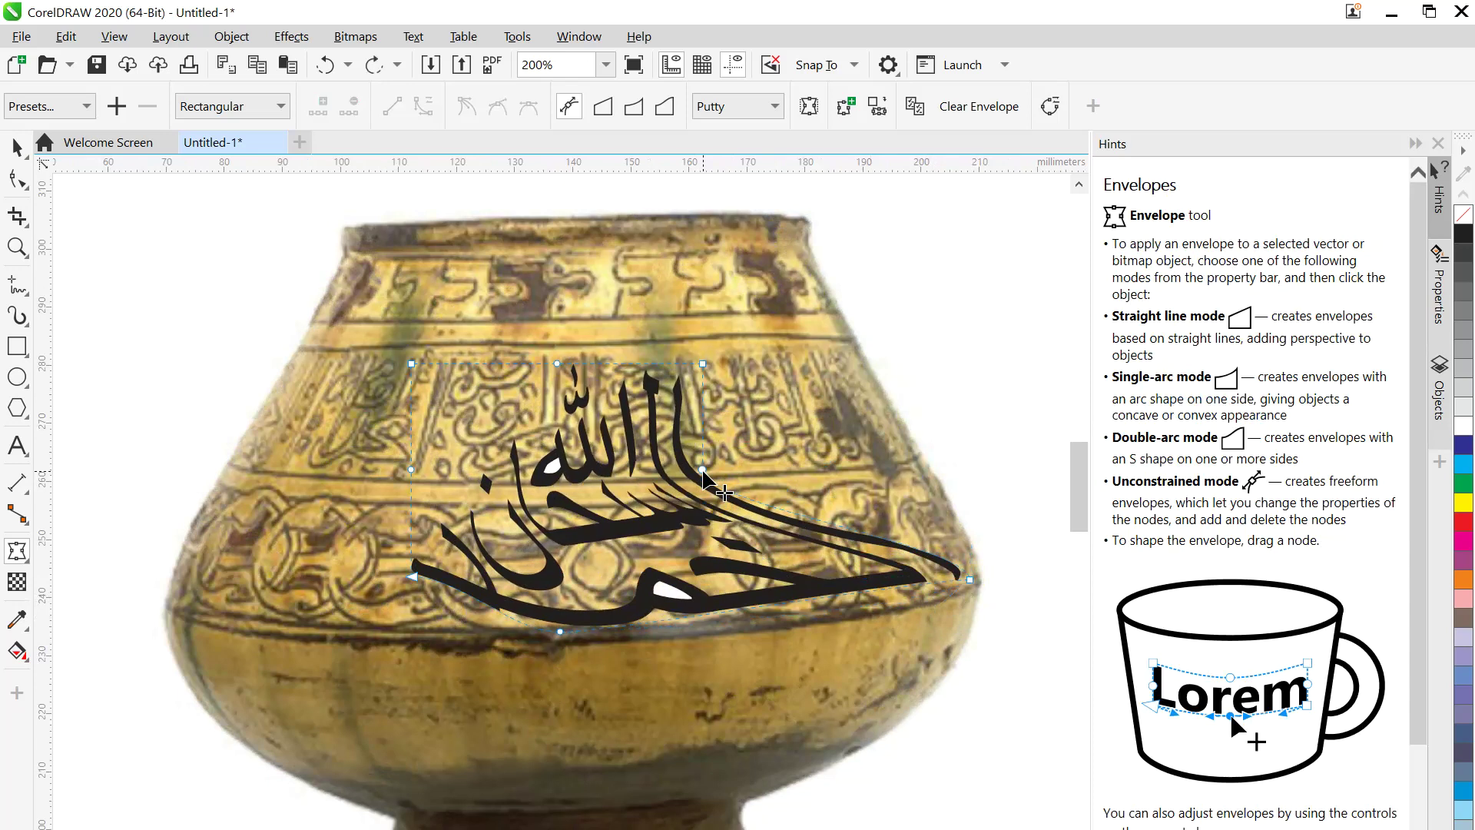
{"action": "key", "text": "ctrl+z"}
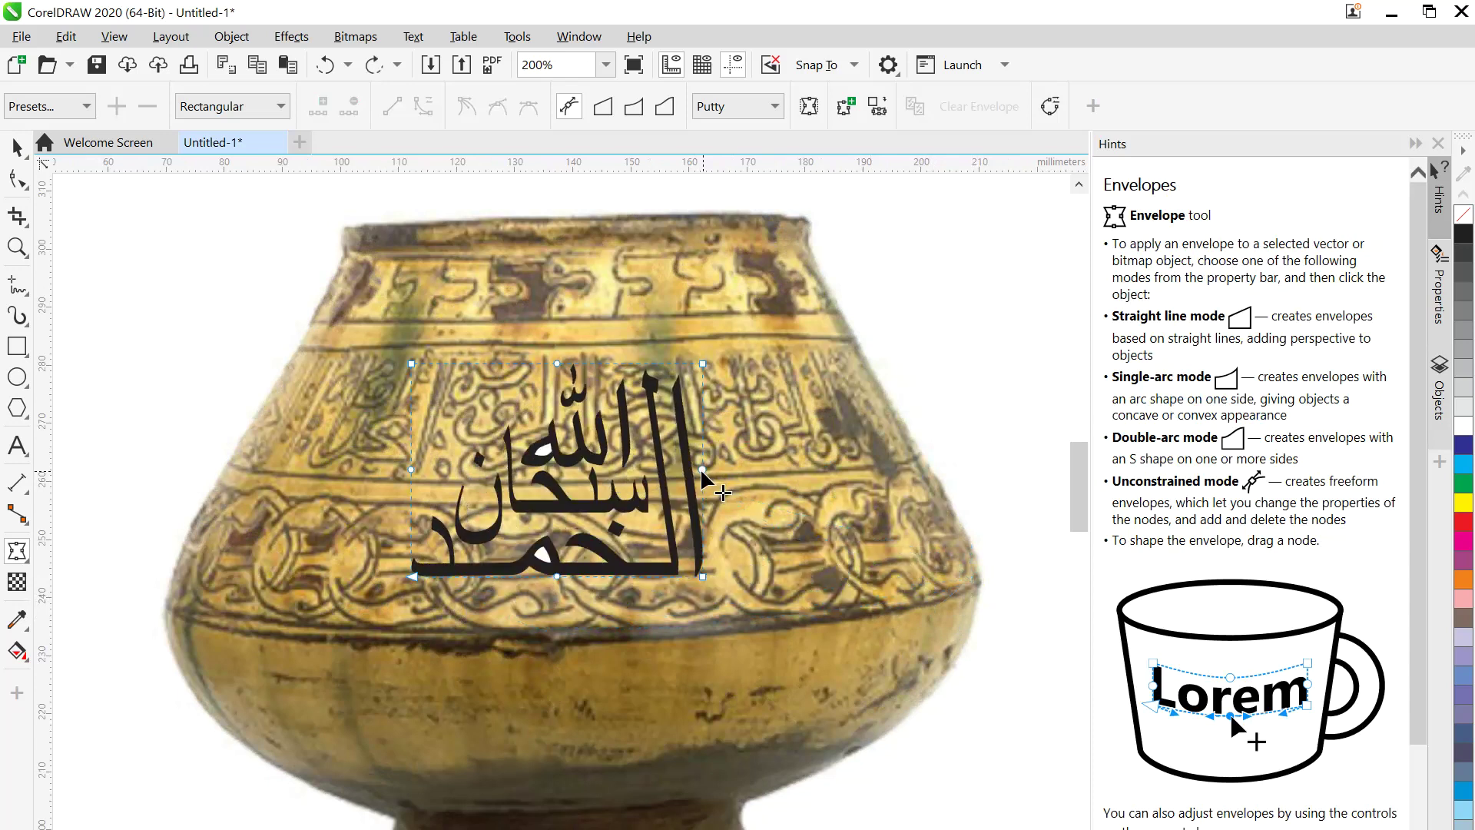
{"action": "left_click", "coordinate": [15, 147]}
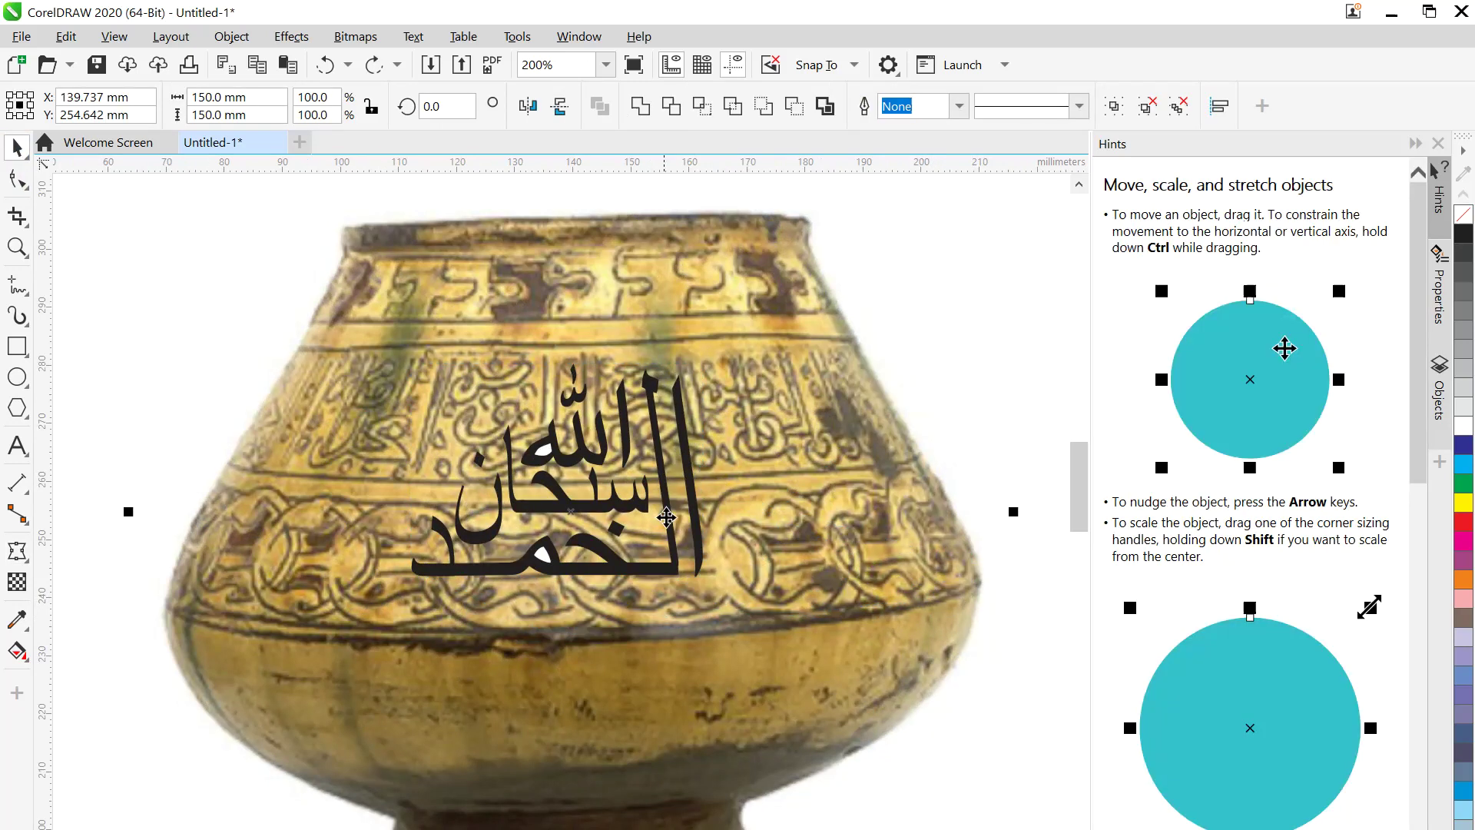
{"action": "left_click", "coordinate": [589, 503]}
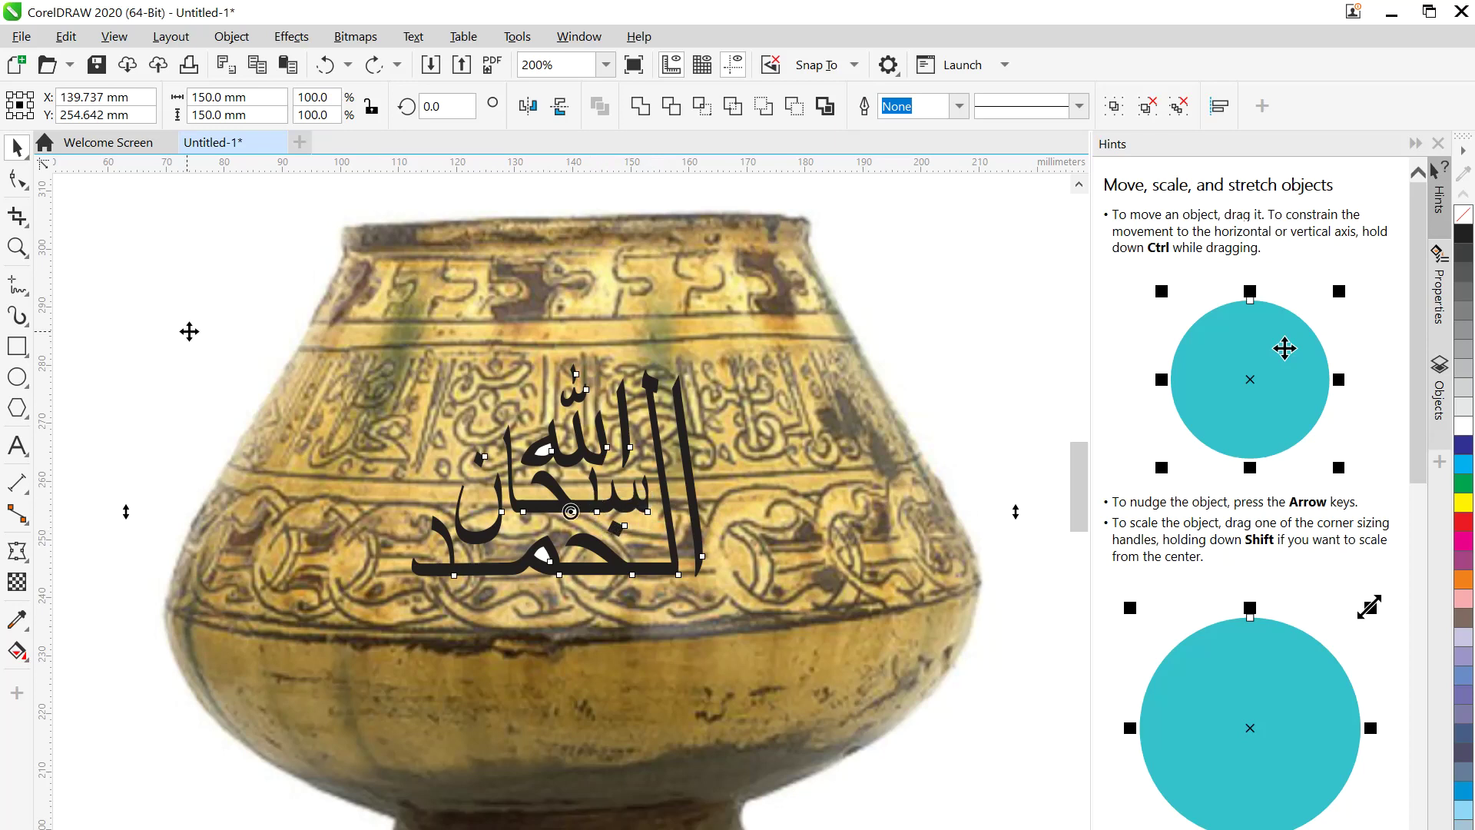
{"action": "left_click", "coordinate": [71, 423]}
{"action": "left_click", "coordinate": [592, 501]}
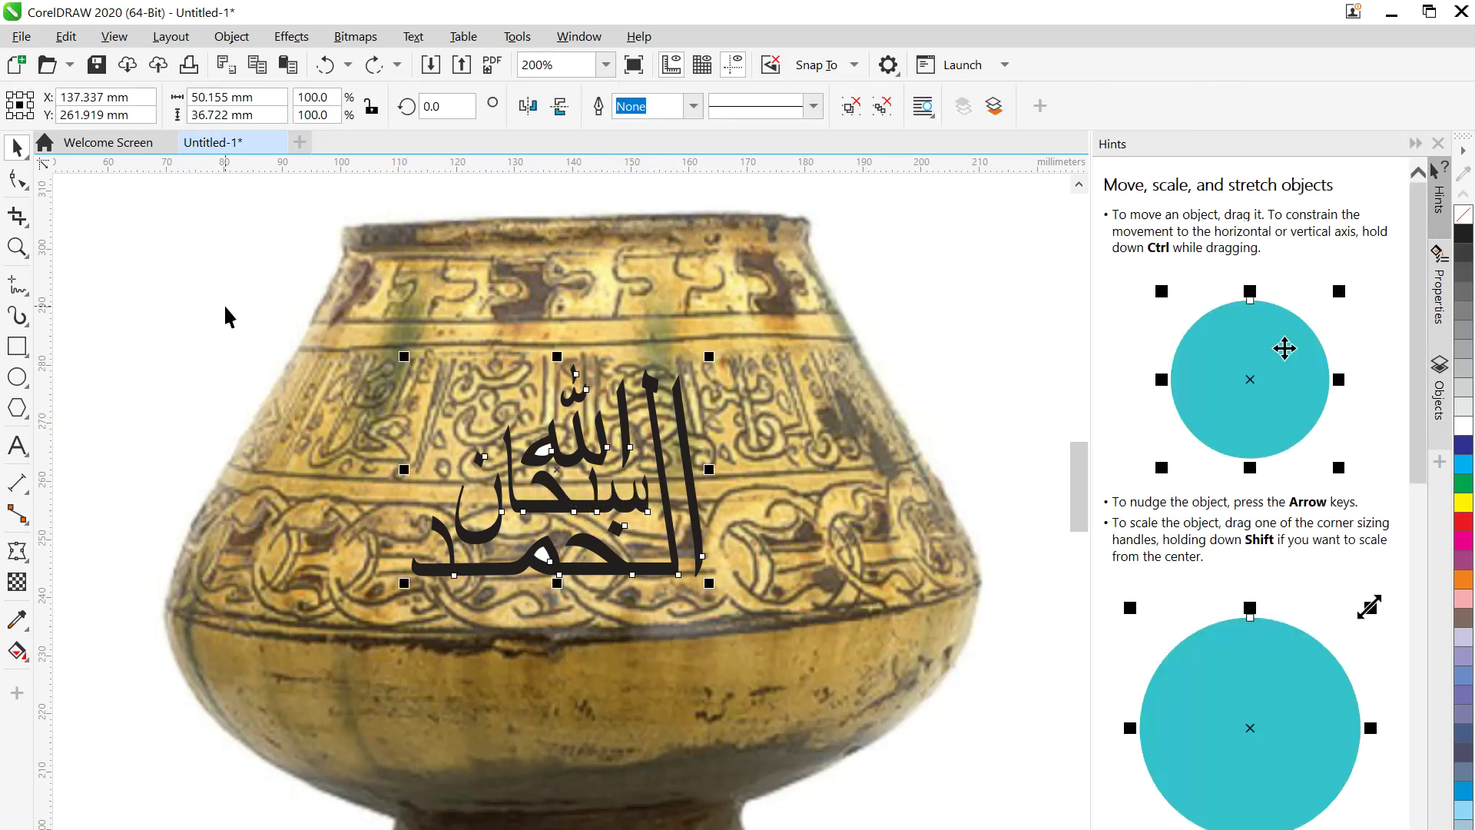
{"action": "left_click_drag", "start_coordinate": [487, 461], "coordinate": [784, 619]}
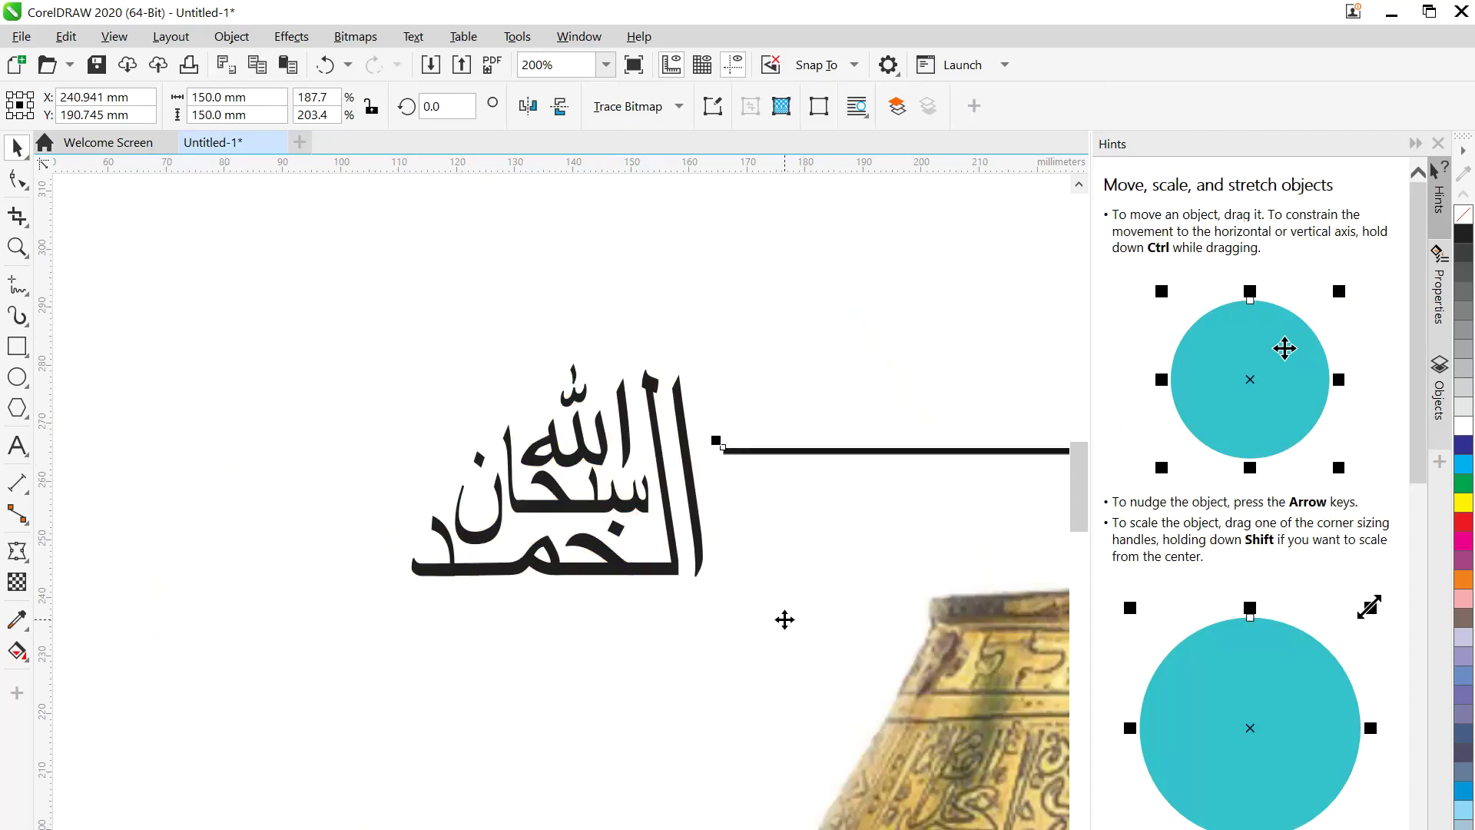
{"action": "key", "text": "ctrl+z"}
{"action": "left_click", "coordinate": [109, 300]}
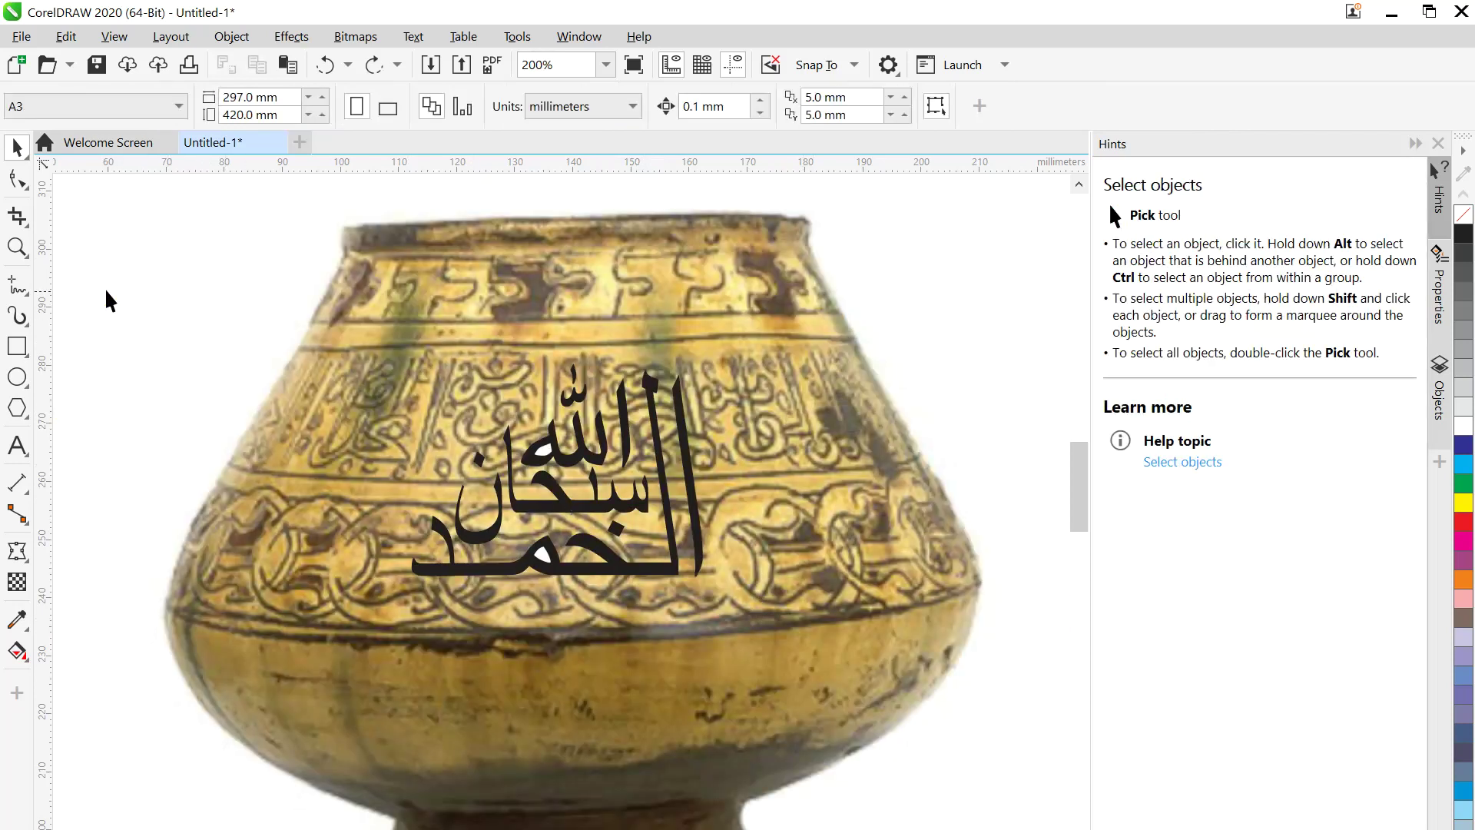
- Select the calligraphy group, enlarge it to about 87.5 by 64 mm, and place it across the jar's upper body
{"action": "key", "text": "Tab"}
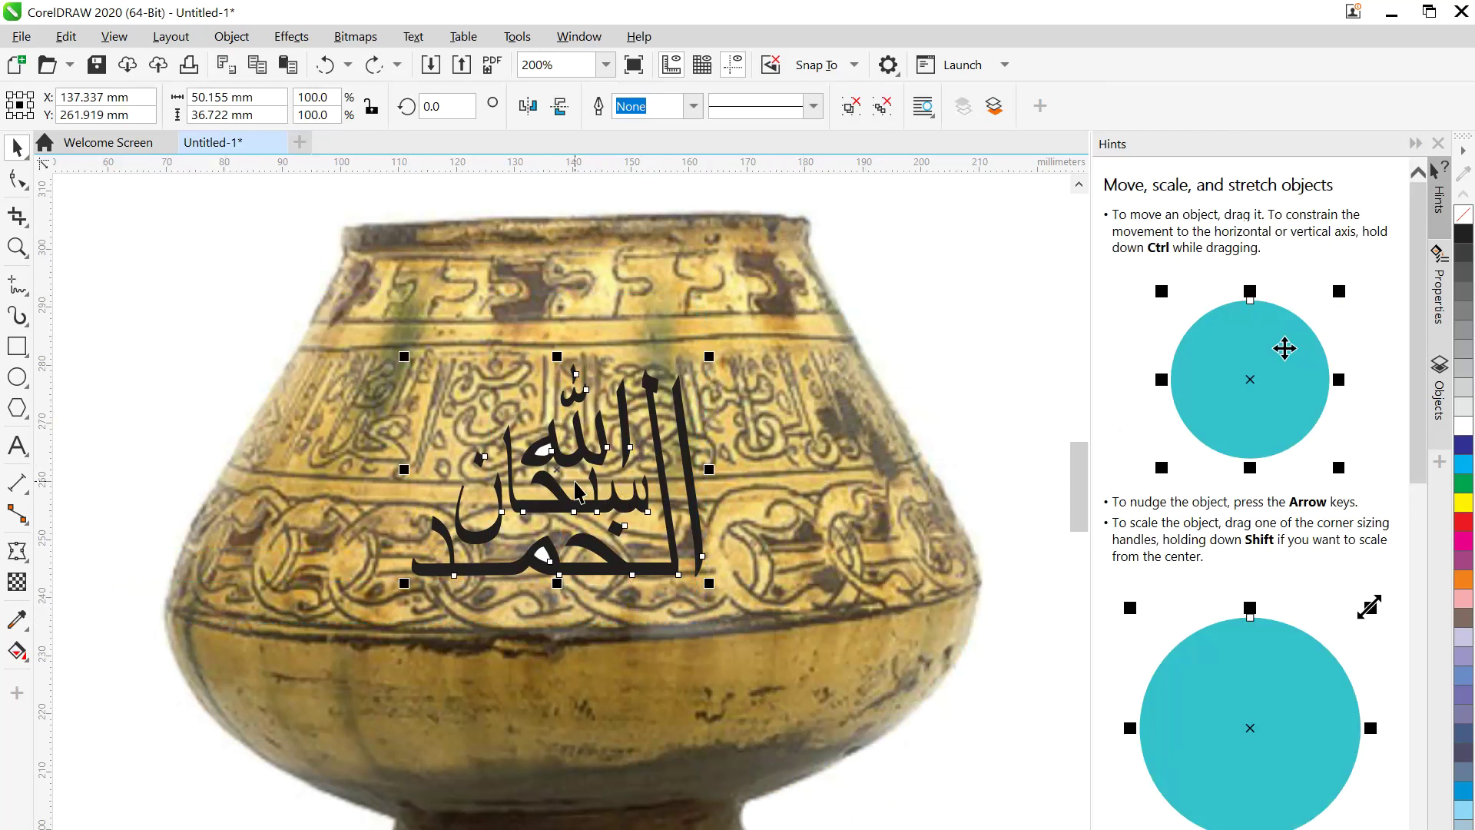
{"action": "left_click_drag", "start_coordinate": [578, 451], "coordinate": [734, 289]}
{"action": "left_click_drag", "start_coordinate": [519, 465], "coordinate": [132, 619]}
{"action": "mouse_move", "coordinate": [297, 430]}
{"action": "left_mouse_down"}
{"action": "mouse_move", "coordinate": [171, 422]}
{"action": "mouse_move", "coordinate": [303, 428]}
{"action": "left_mouse_up"}
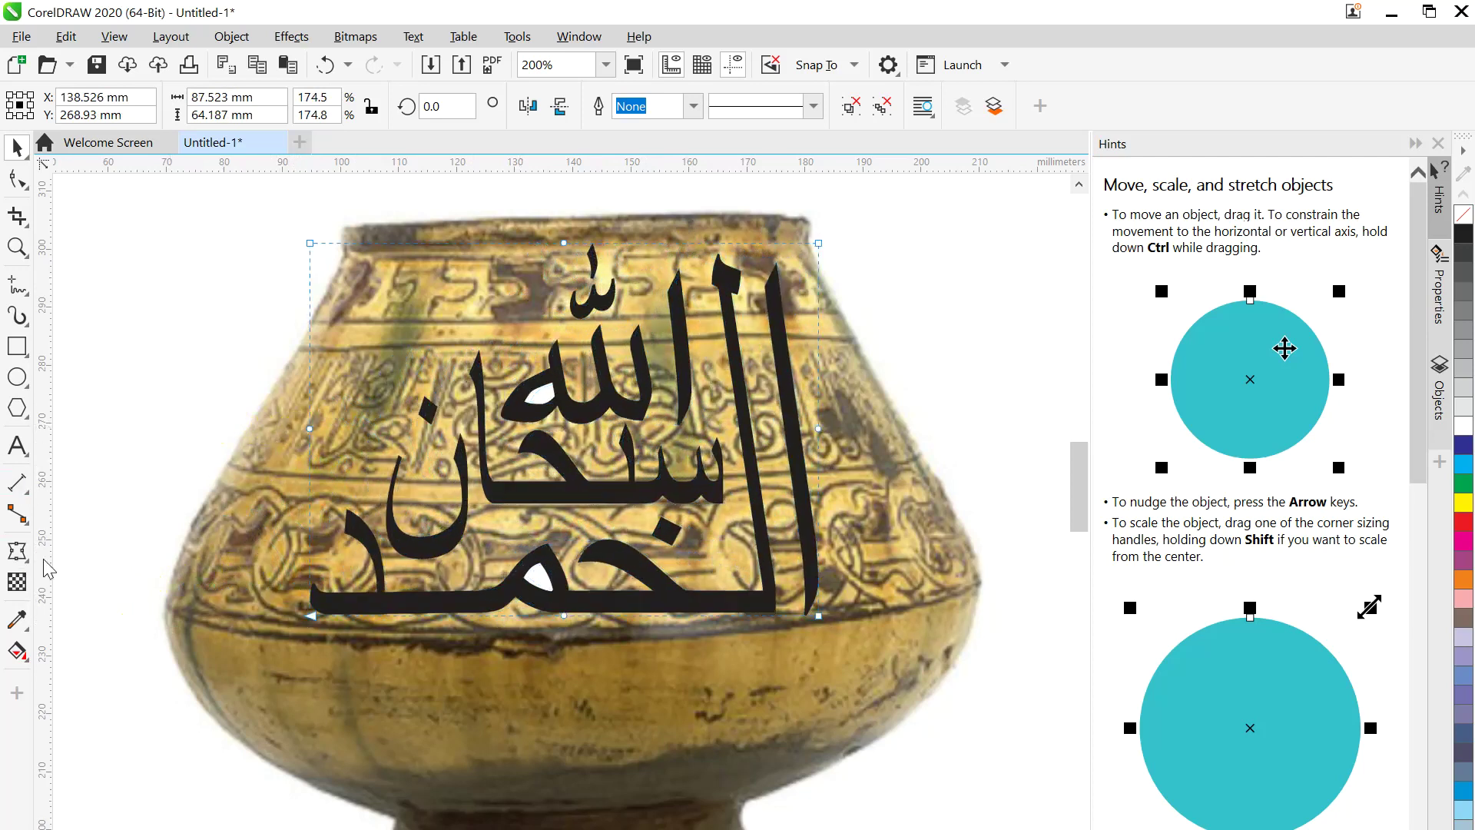
- Apply an envelope to the calligraphy, pulling its bottom ا-side corner to the jar's widest edge and bending the adjoining curves along the jar's contour
{"action": "left_click", "coordinate": [16, 551]}
{"action": "left_click_drag", "start_coordinate": [819, 615], "coordinate": [975, 575]}
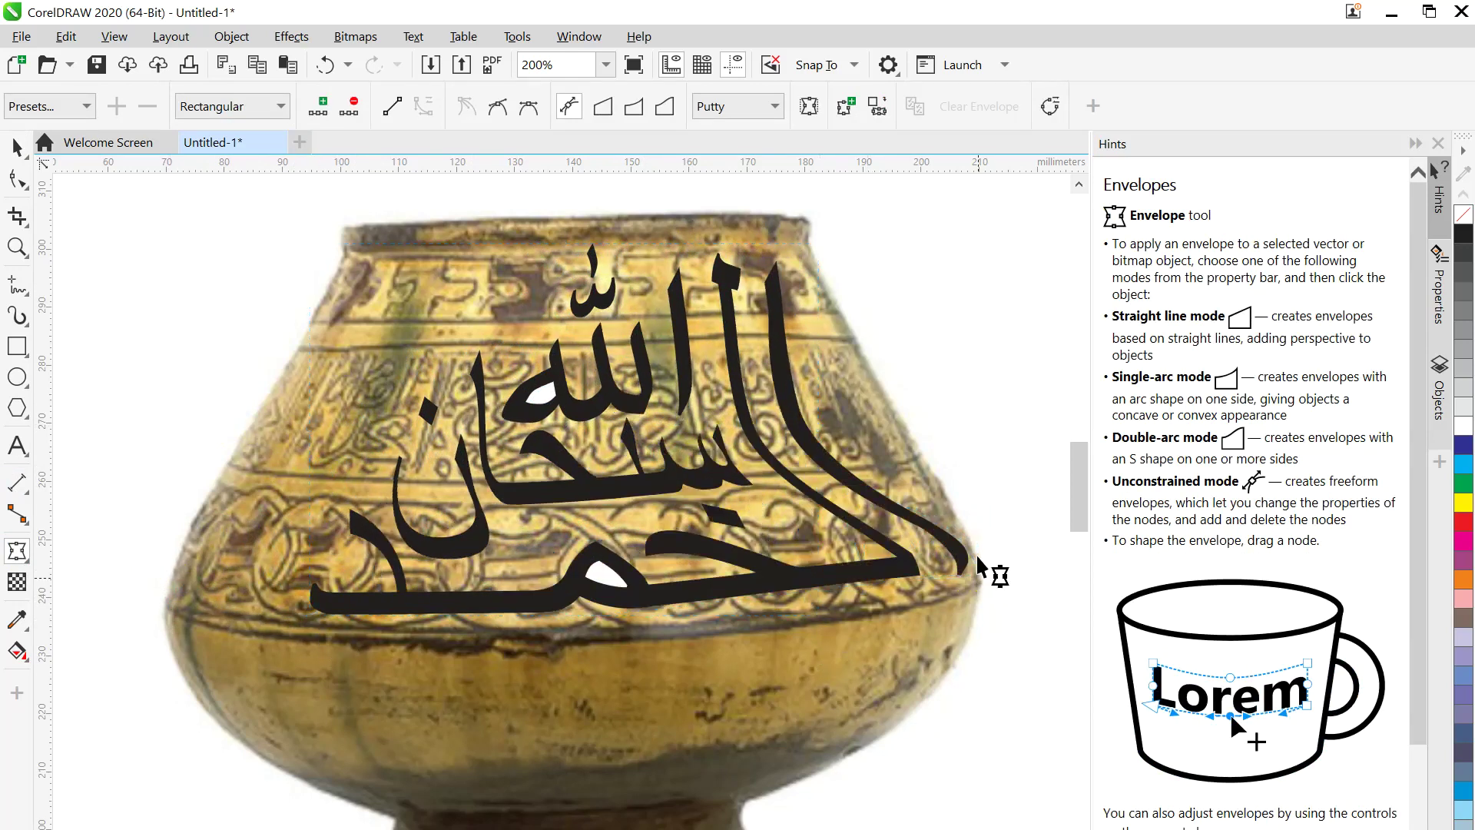
{"action": "left_click", "coordinate": [932, 523]}
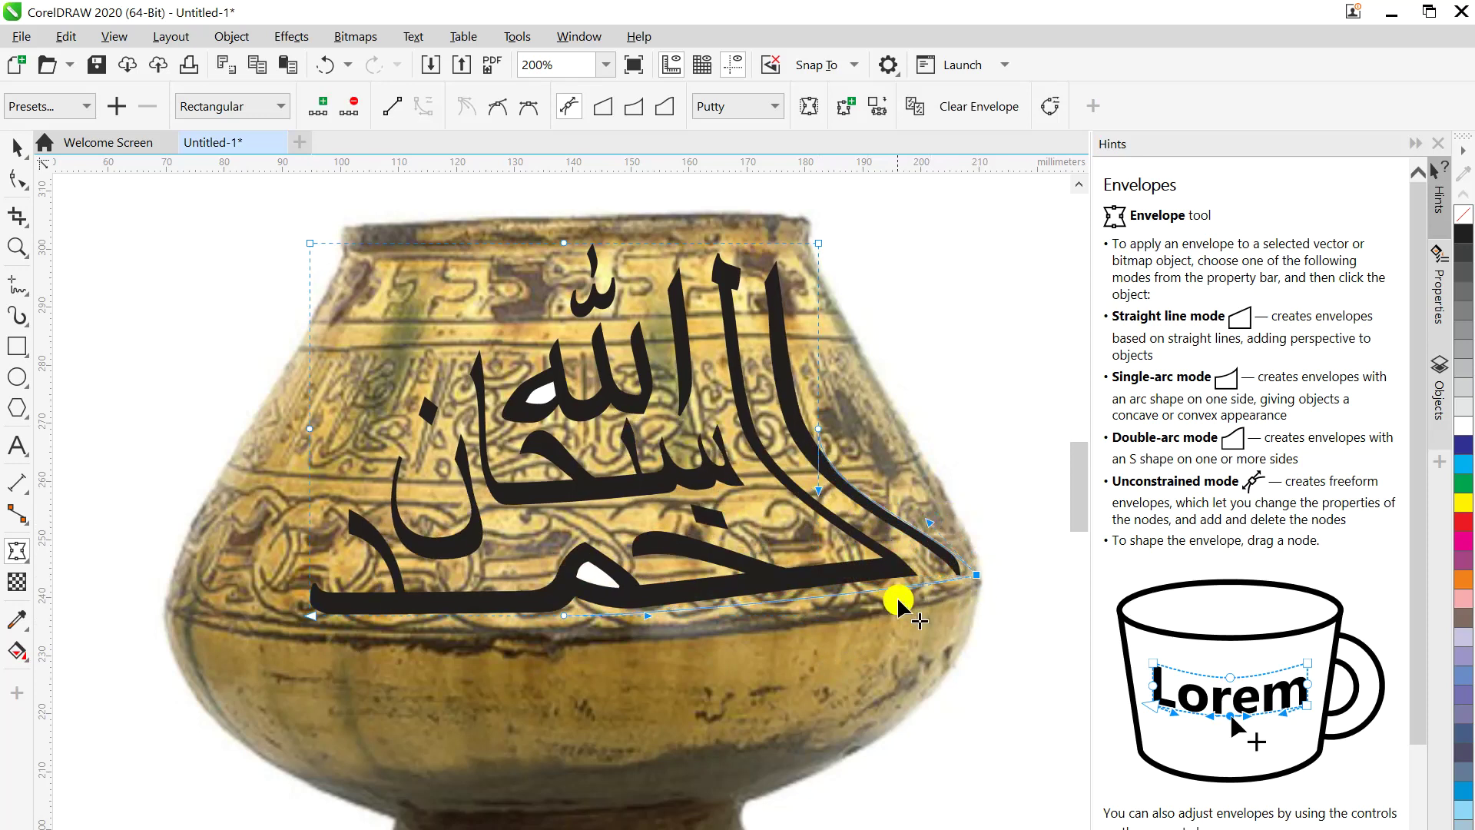
{"action": "left_click_drag", "start_coordinate": [899, 603], "coordinate": [919, 632]}
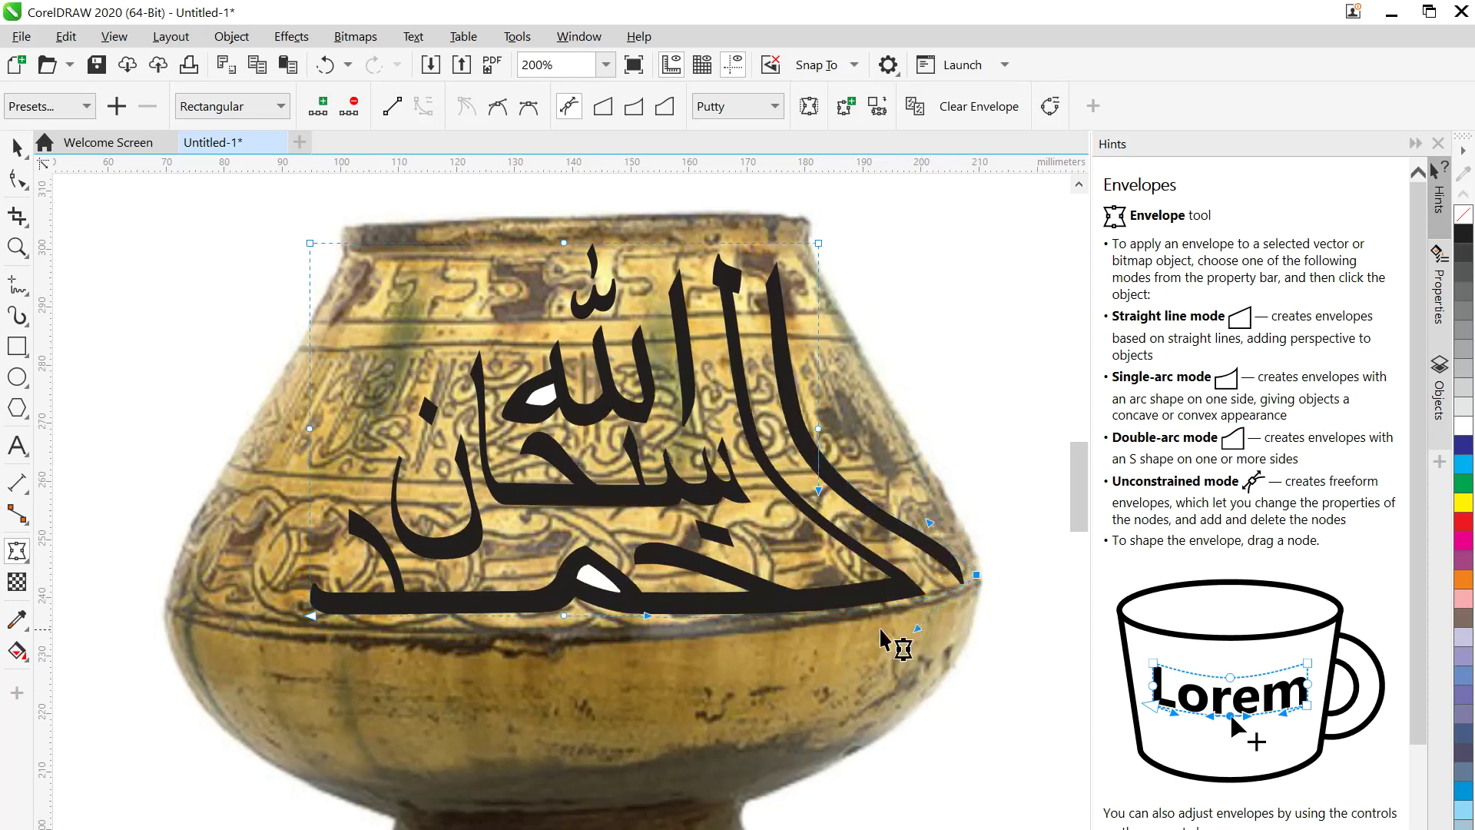
- Pull the envelope's bottom middle node down to the jar's band and its bottom د-side corner to the jar's widest edge, aligning the bottom curve
{"action": "left_click_drag", "start_coordinate": [563, 617], "coordinate": [566, 632]}
{"action": "scroll", "coordinate": [324, 627], "scroll_direction": "up", "scroll_amount": 2}
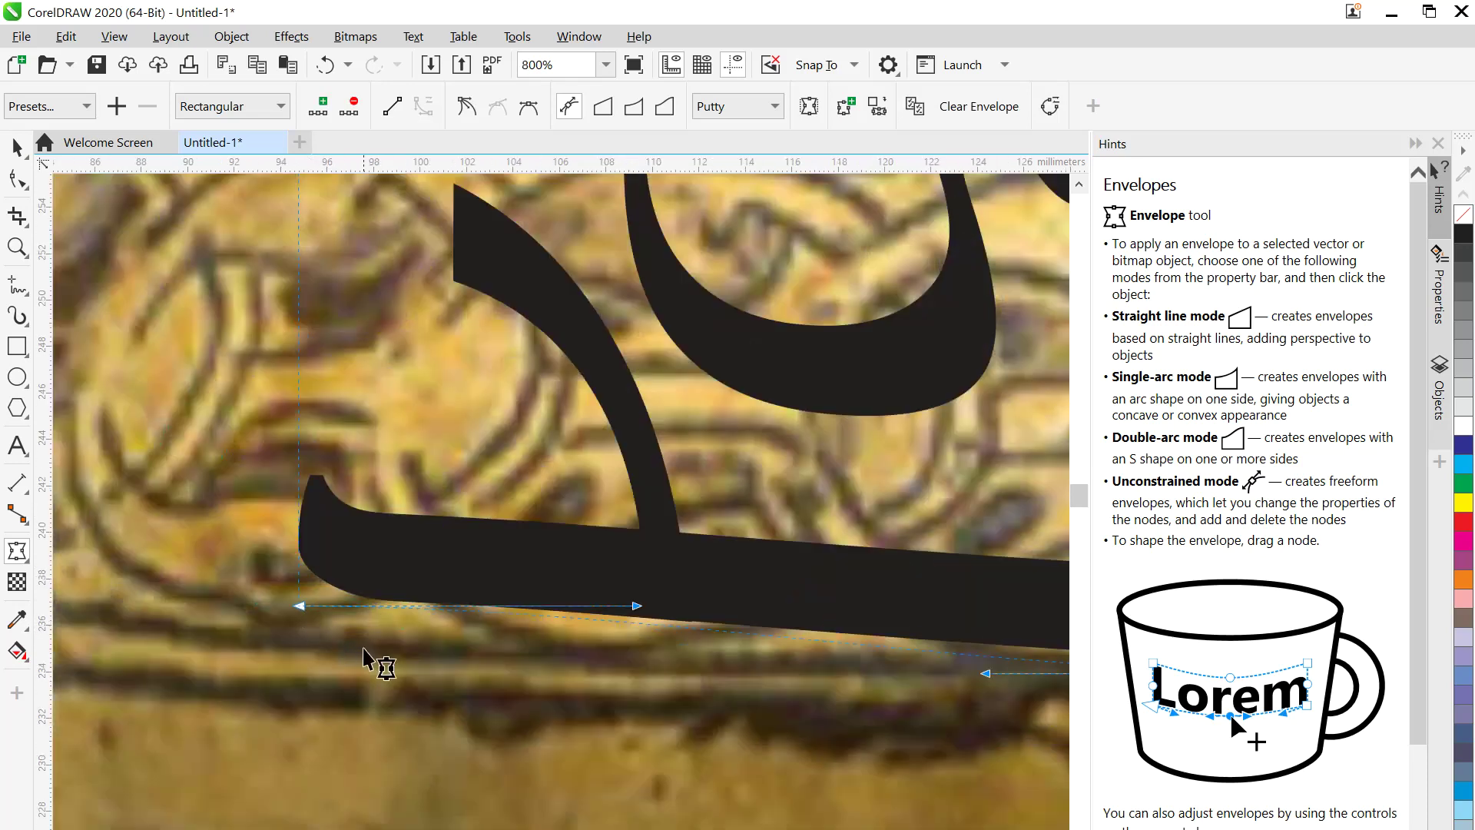
{"action": "scroll", "coordinate": [363, 653], "scroll_direction": "down", "scroll_amount": 1}
{"action": "left_click", "coordinate": [311, 629]}
{"action": "left_click_drag", "start_coordinate": [311, 629], "coordinate": [74, 613]}
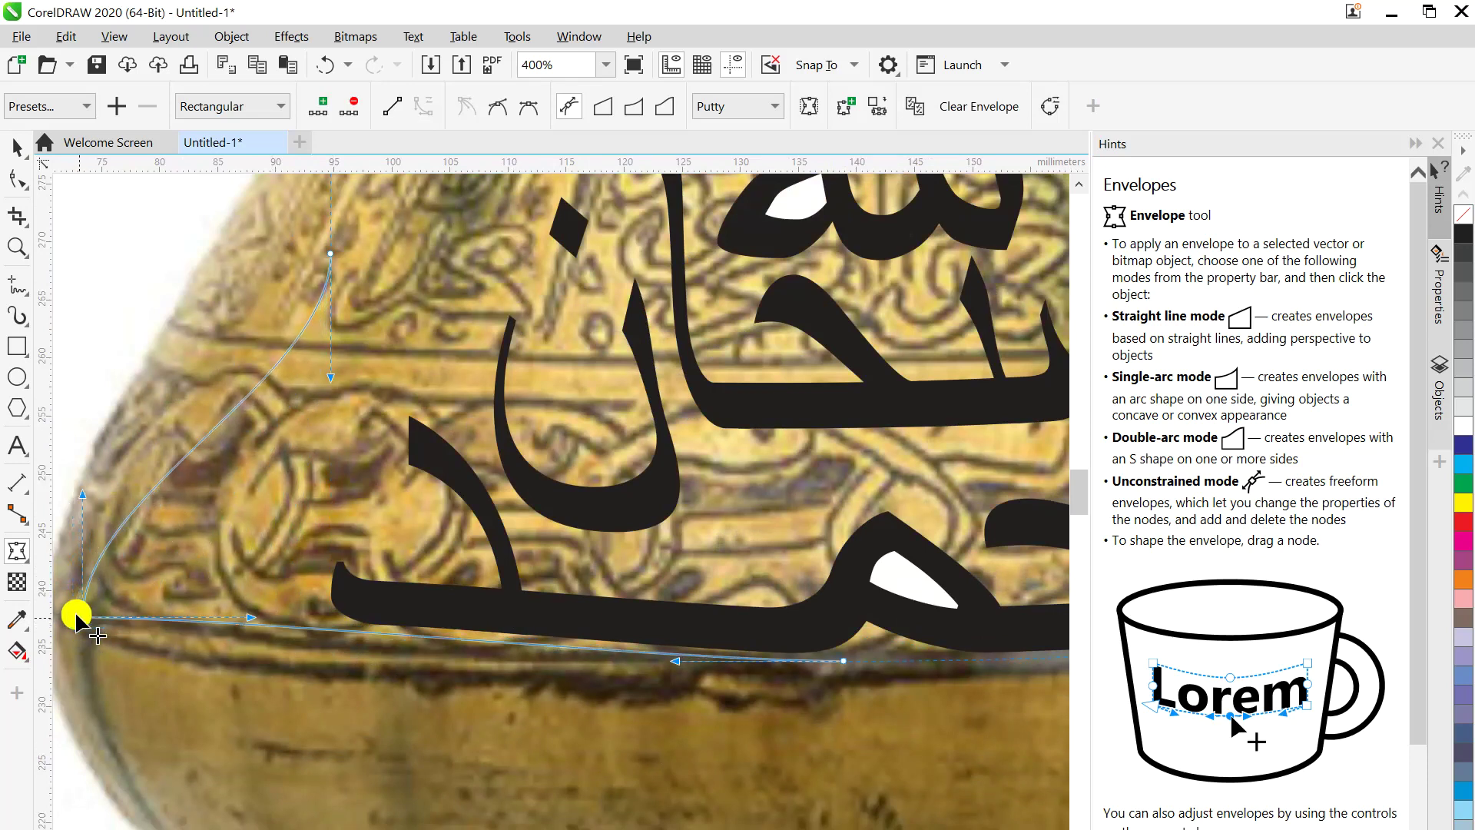
{"action": "scroll", "coordinate": [399, 649], "scroll_direction": "down", "scroll_amount": 1}
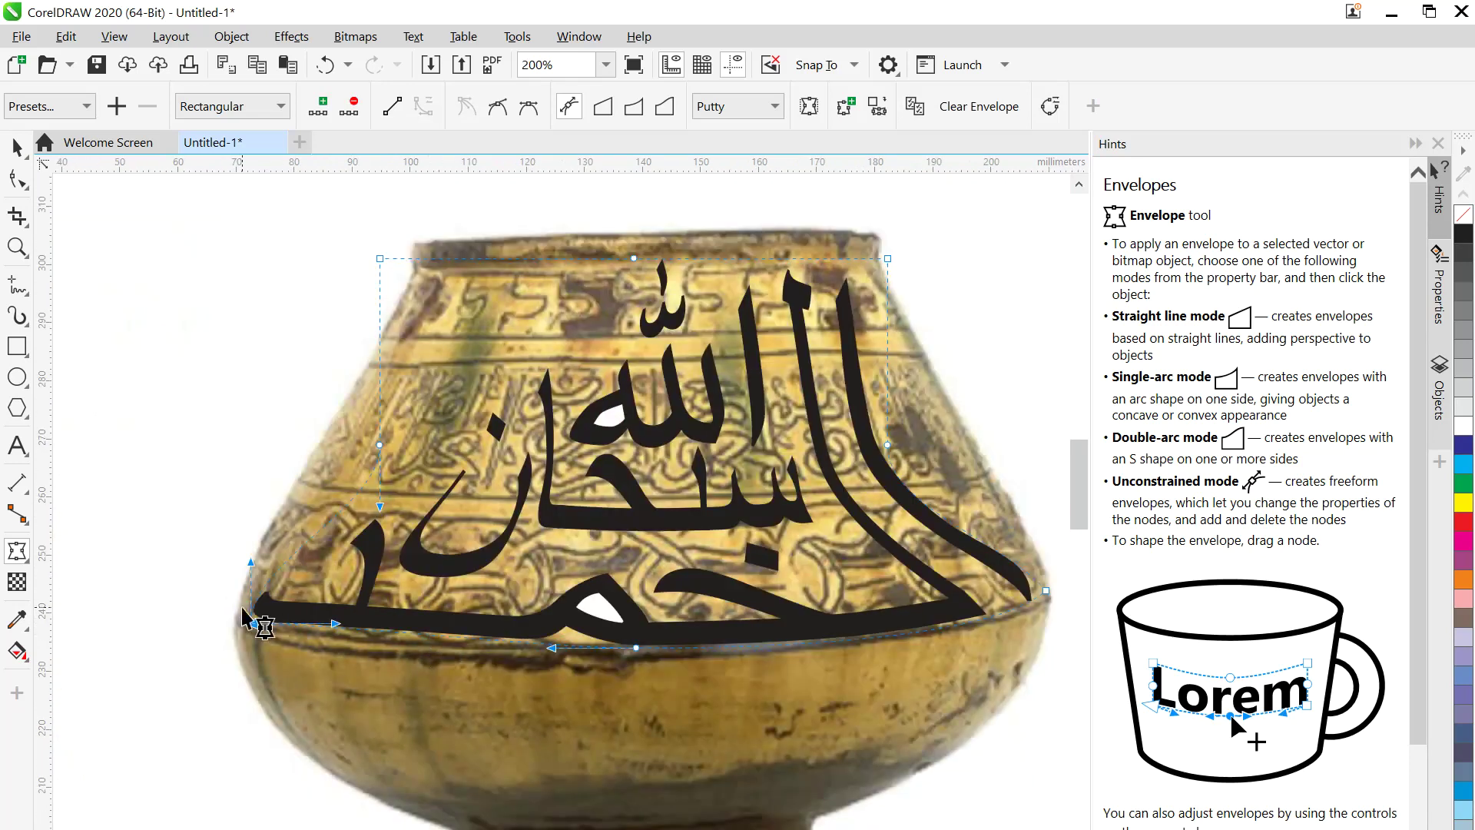
{"action": "left_click", "coordinate": [336, 641]}
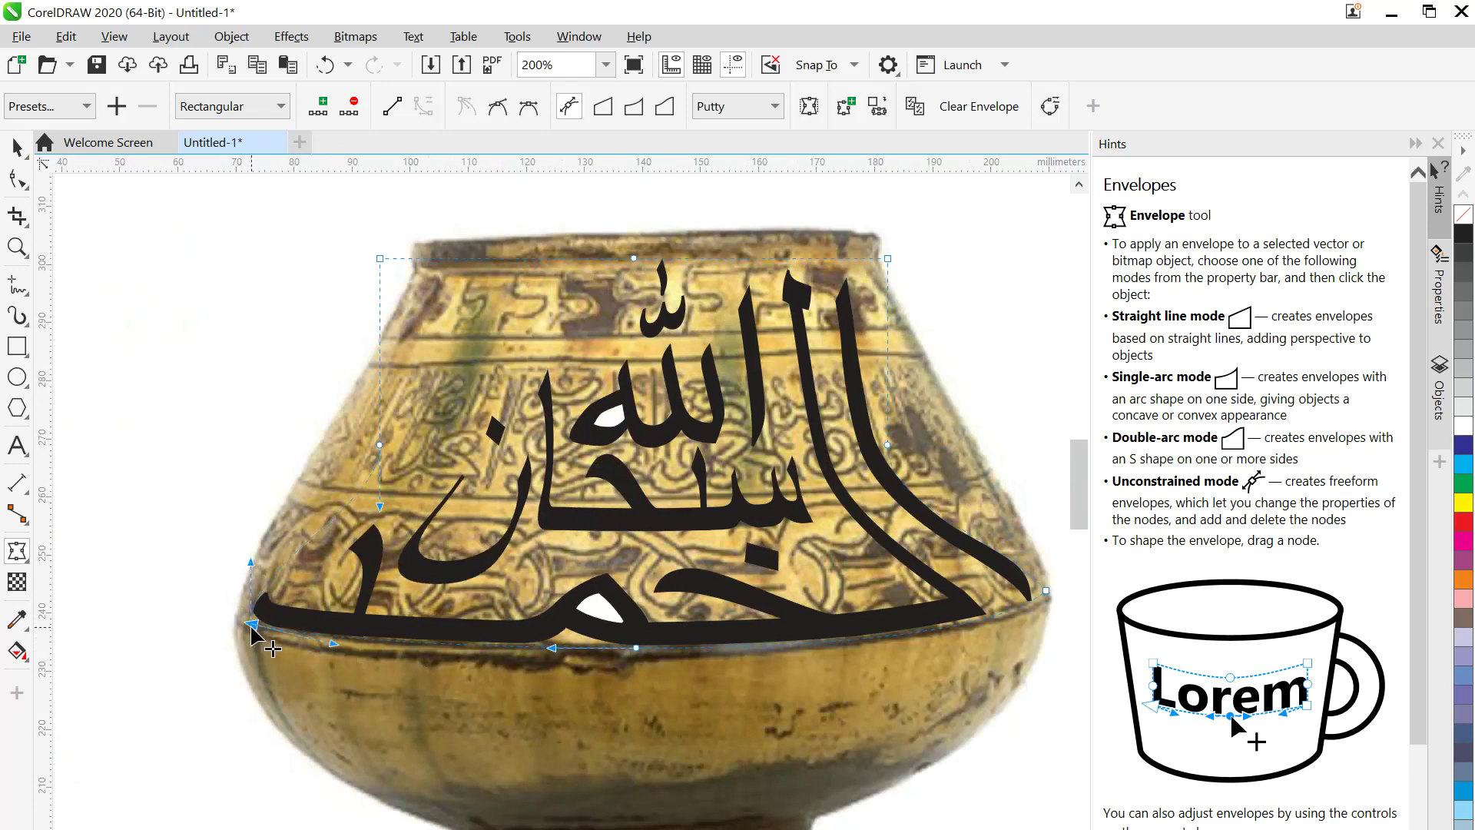
{"action": "left_click_drag", "start_coordinate": [251, 624], "coordinate": [245, 624]}
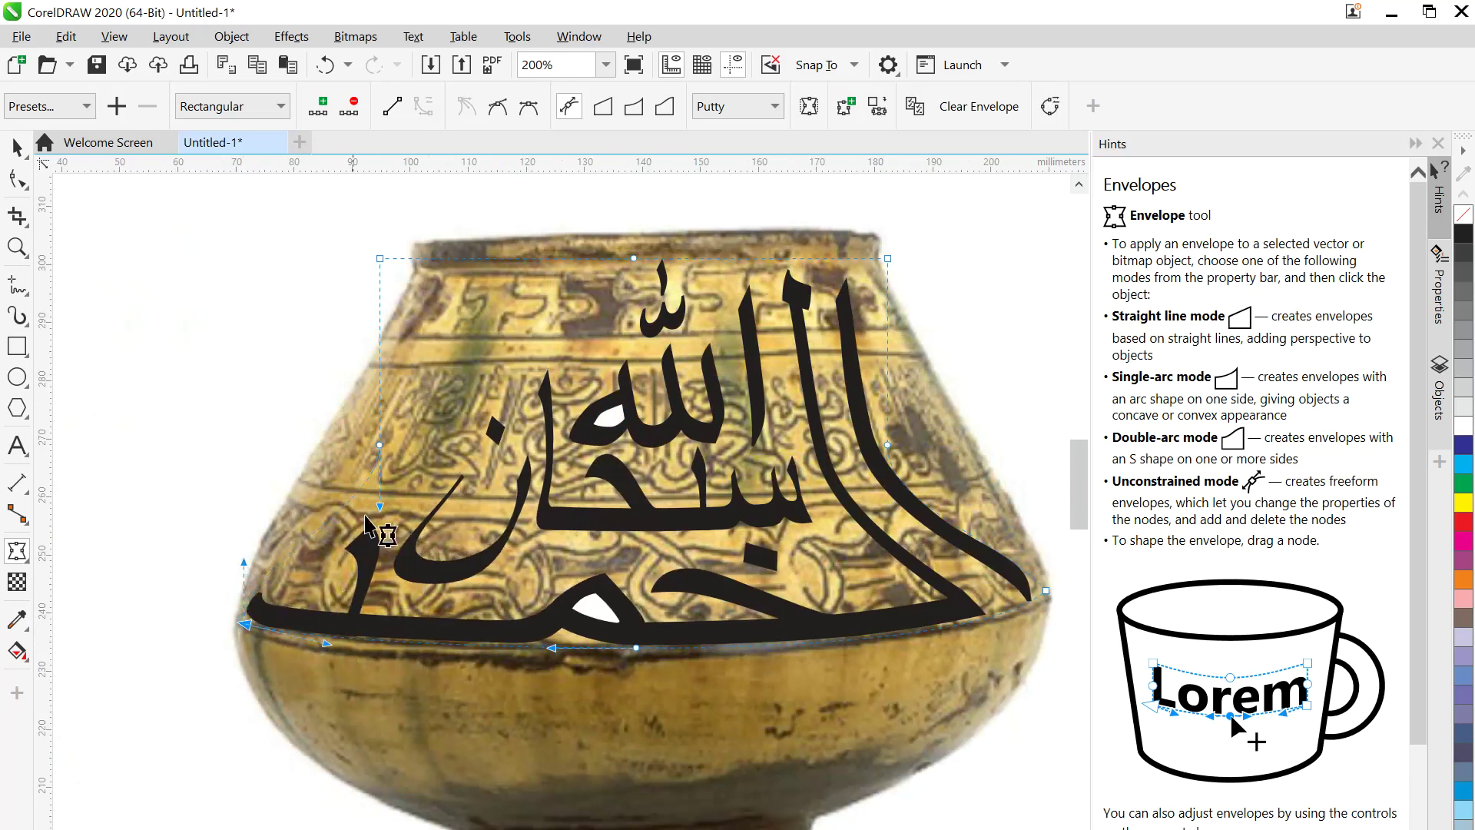
- Fit the envelope's د-side to the jar's sloping contour by moving its middle node outward and its top corner to the neck
{"action": "left_click_drag", "start_coordinate": [378, 446], "coordinate": [329, 446]}
{"action": "left_click", "coordinate": [295, 498]}
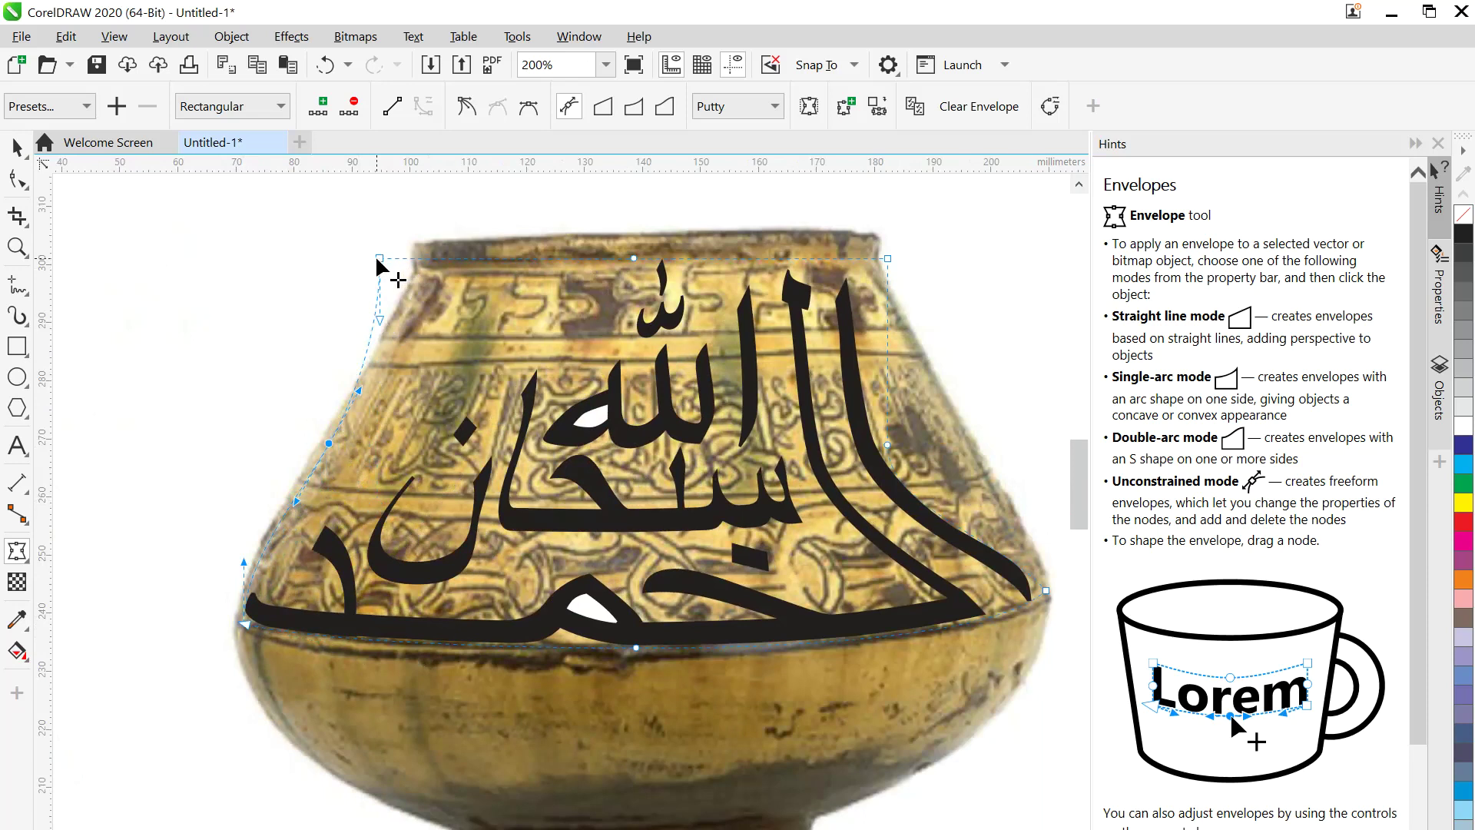
{"action": "left_click_drag", "start_coordinate": [379, 261], "coordinate": [417, 267]}
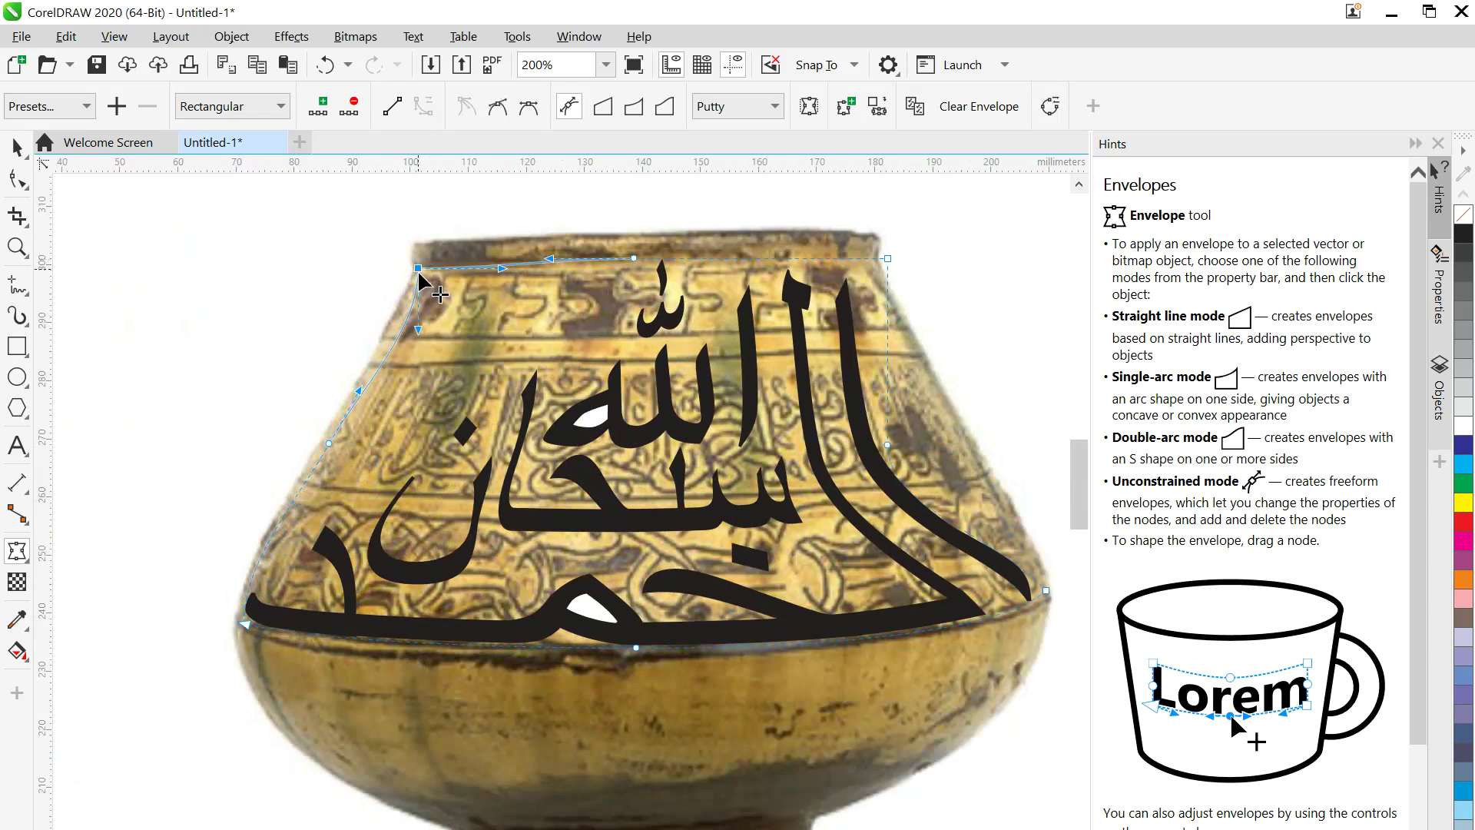
{"action": "left_click_drag", "start_coordinate": [419, 331], "coordinate": [398, 329]}
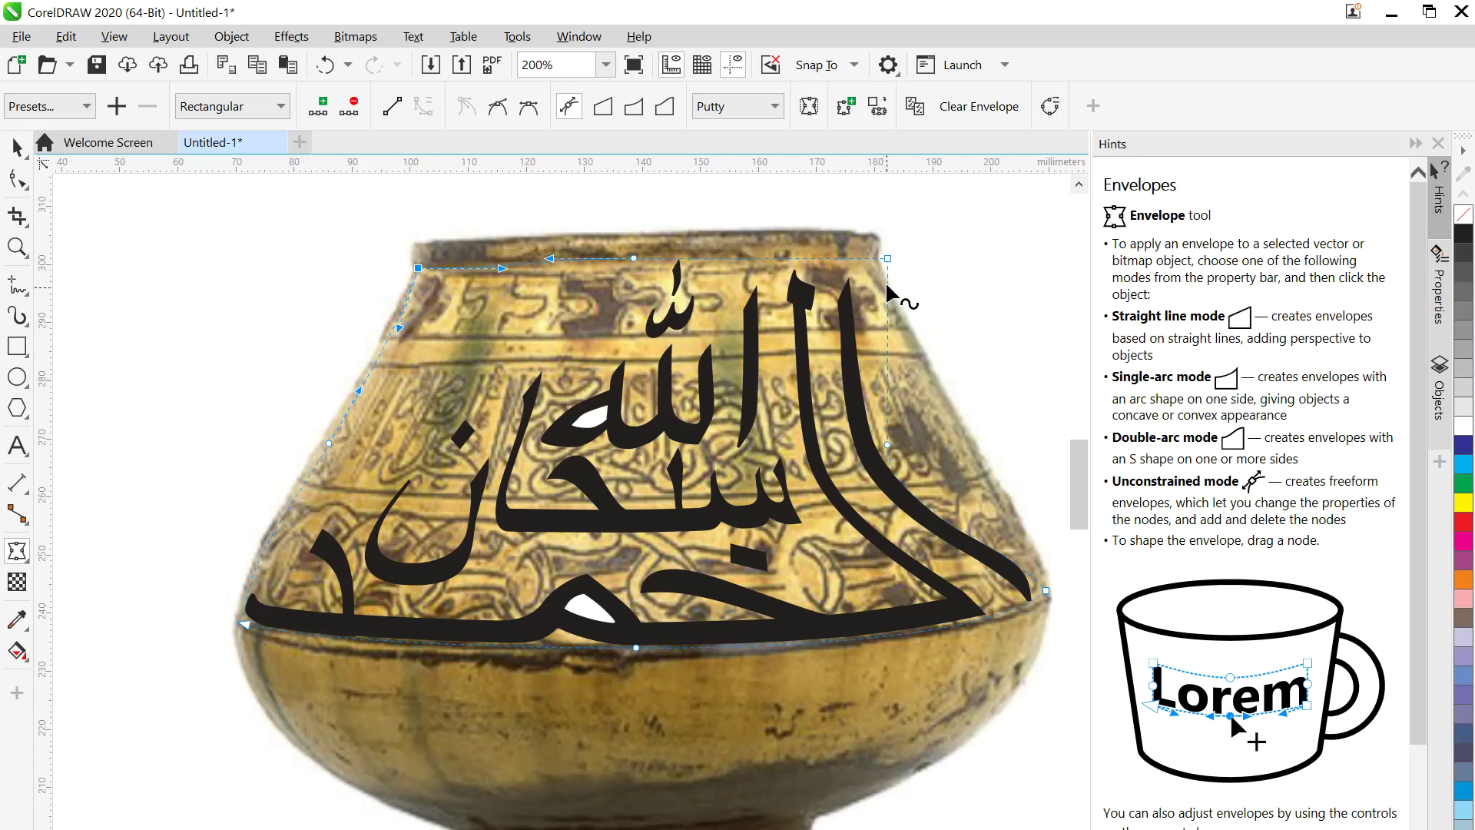
- Move the envelope's ا-side middle node out to the jar's contour and its top corner slightly beyond the neck
{"action": "left_click_drag", "start_coordinate": [887, 262], "coordinate": [869, 259]}
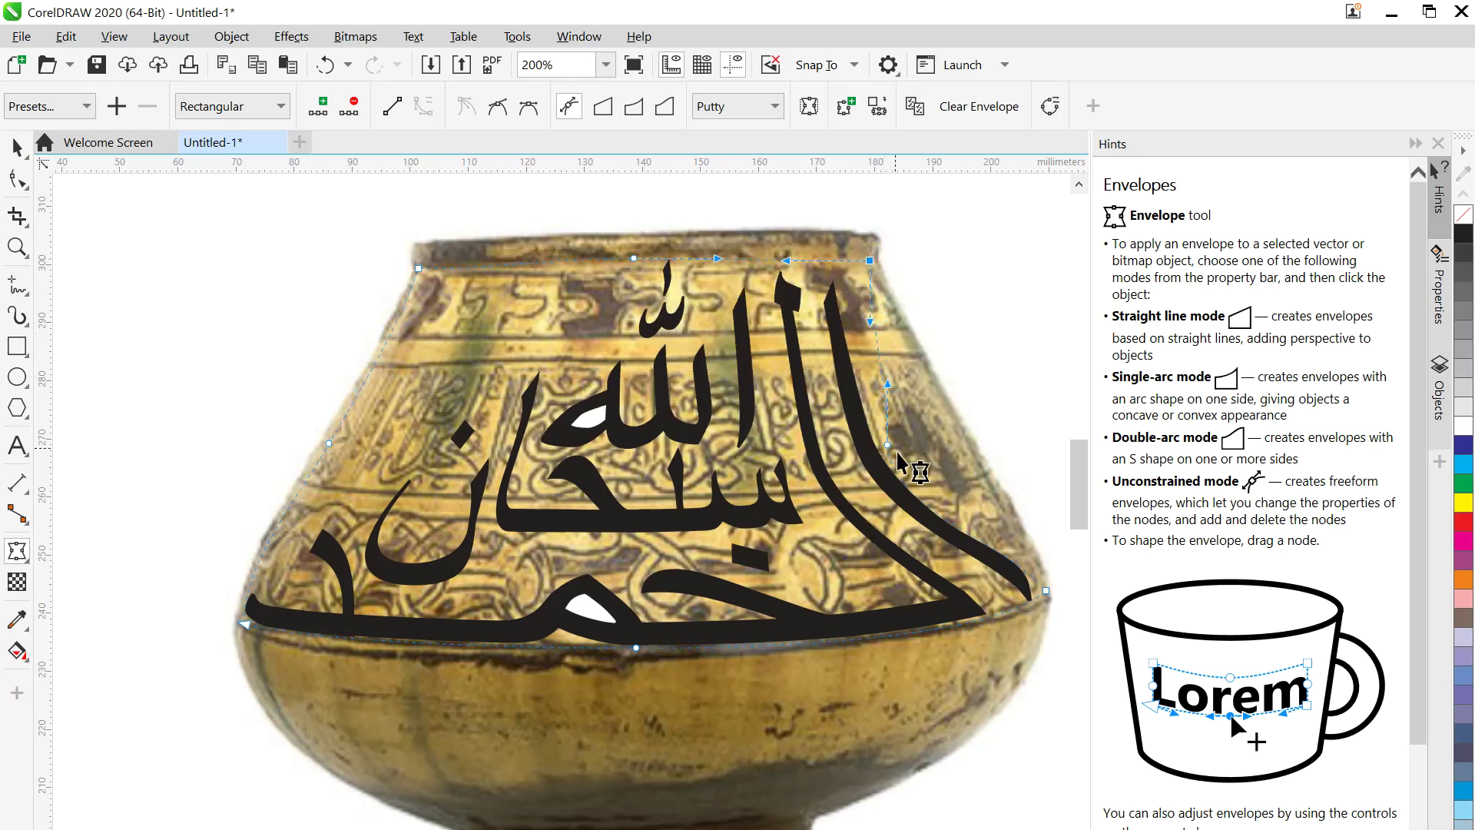
{"action": "left_click_drag", "start_coordinate": [887, 443], "coordinate": [951, 424]}
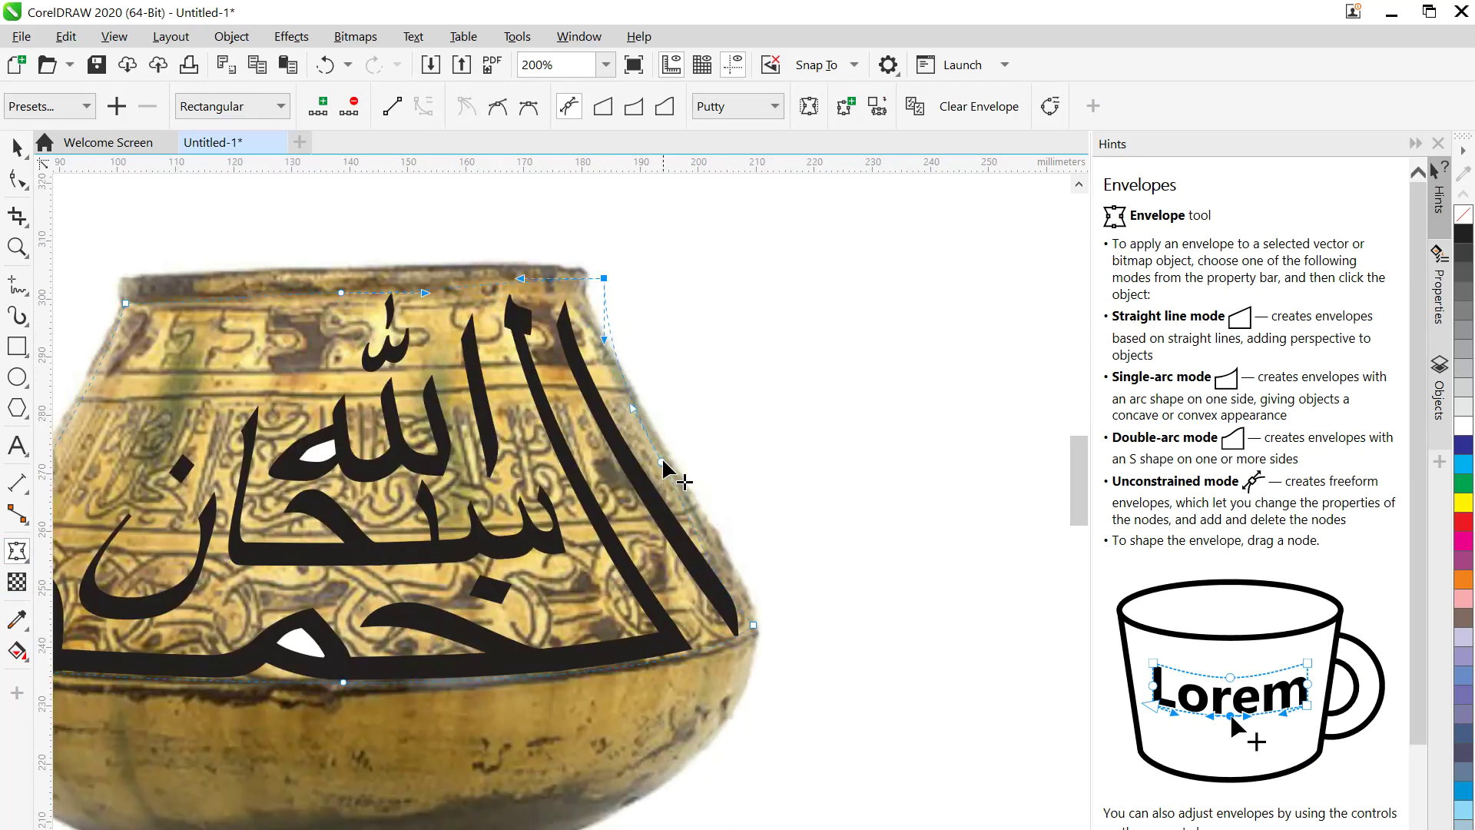
{"action": "left_click_drag", "start_coordinate": [661, 458], "coordinate": [679, 458]}
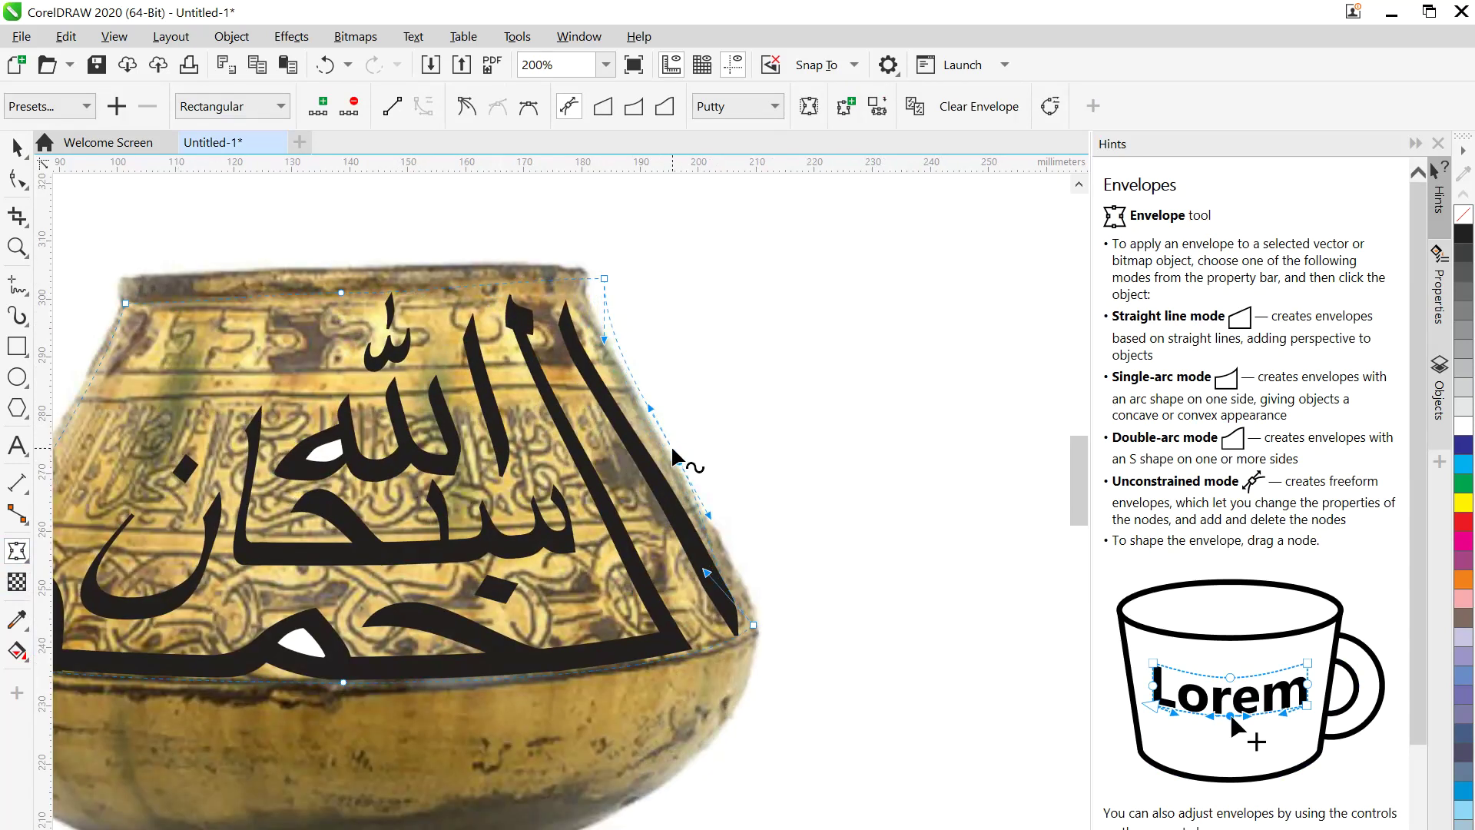
{"action": "left_click_drag", "start_coordinate": [604, 278], "coordinate": [613, 277]}
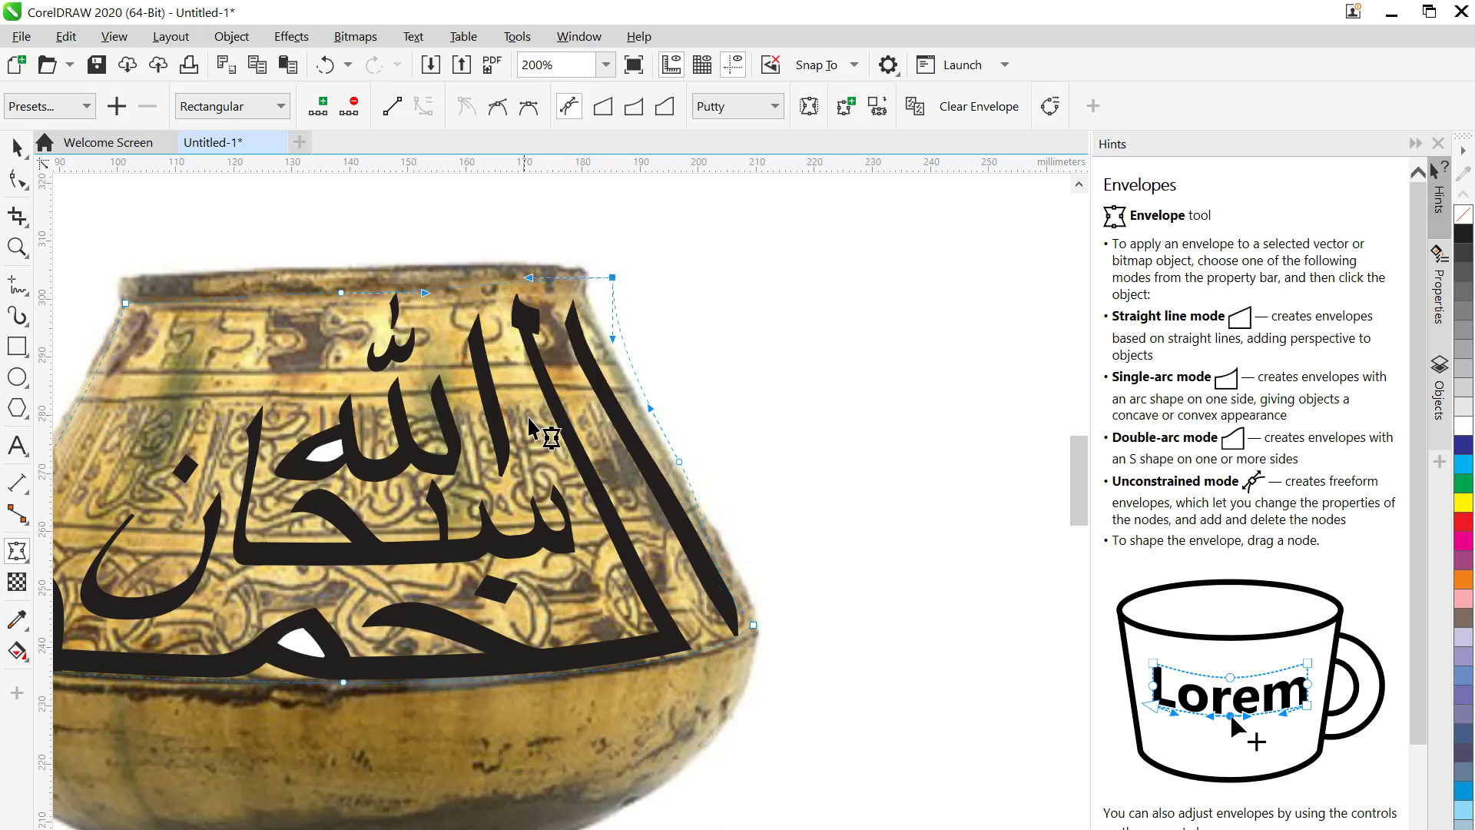
- Pull the envelope's د-side middle node slightly outward past the jar's contour and finish editing the envelope
{"action": "scroll", "coordinate": [544, 430], "scroll_direction": "down", "scroll_amount": 2}
{"action": "scroll", "coordinate": [237, 481], "scroll_direction": "up", "scroll_amount": 2}
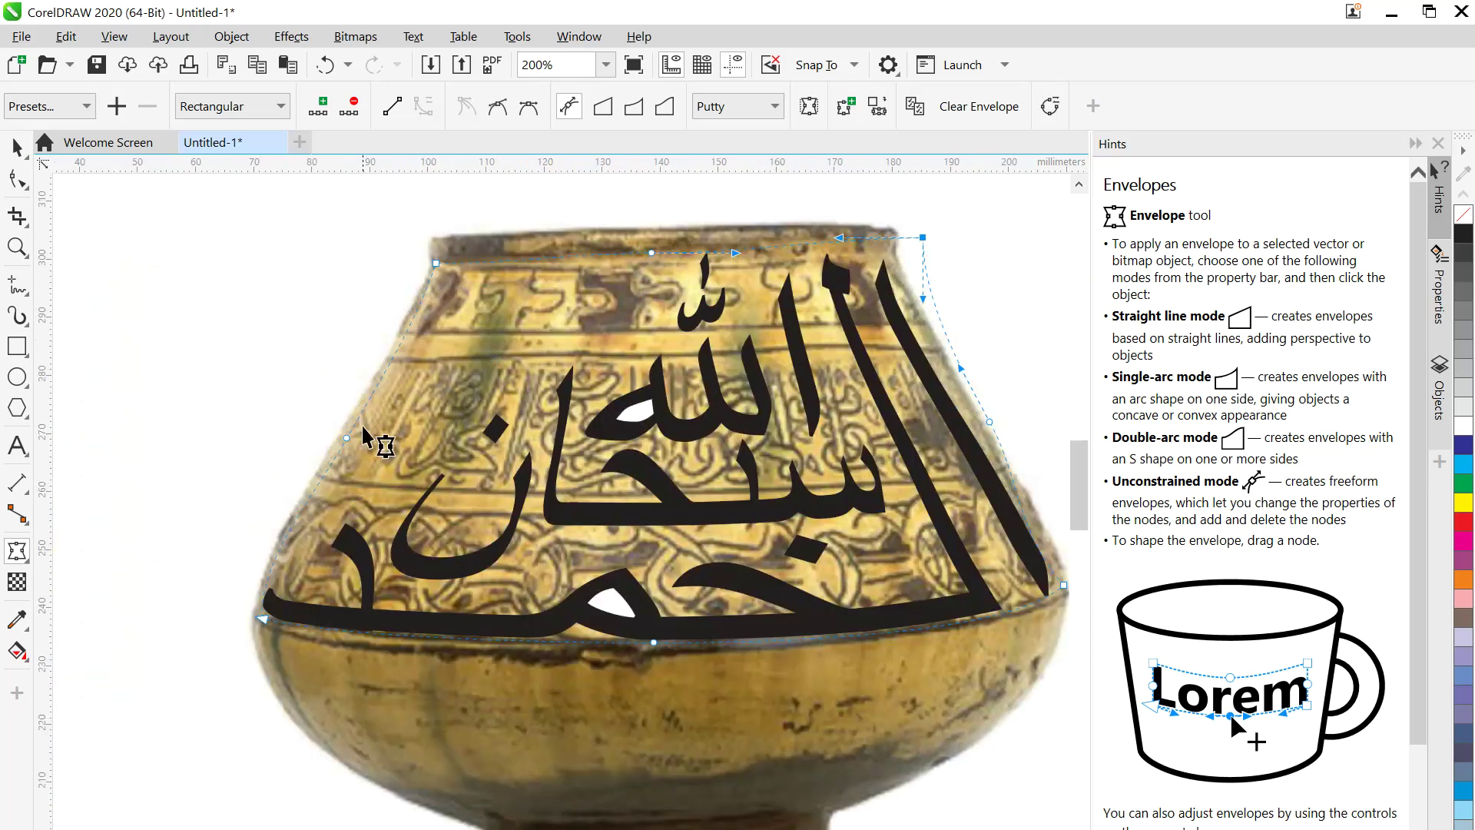
{"action": "left_click_drag", "start_coordinate": [347, 435], "coordinate": [322, 418]}
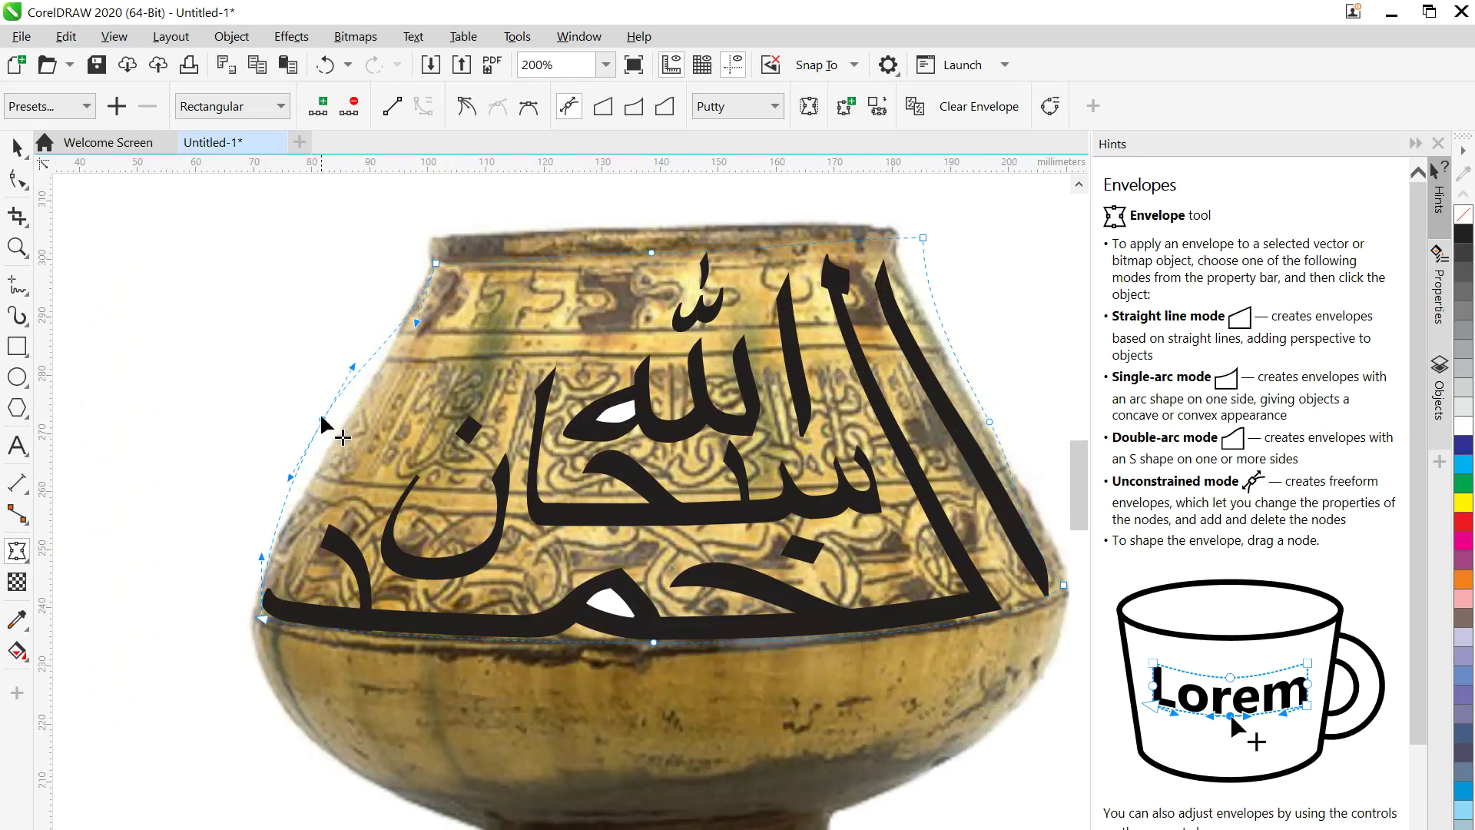
{"action": "left_click", "coordinate": [303, 386]}
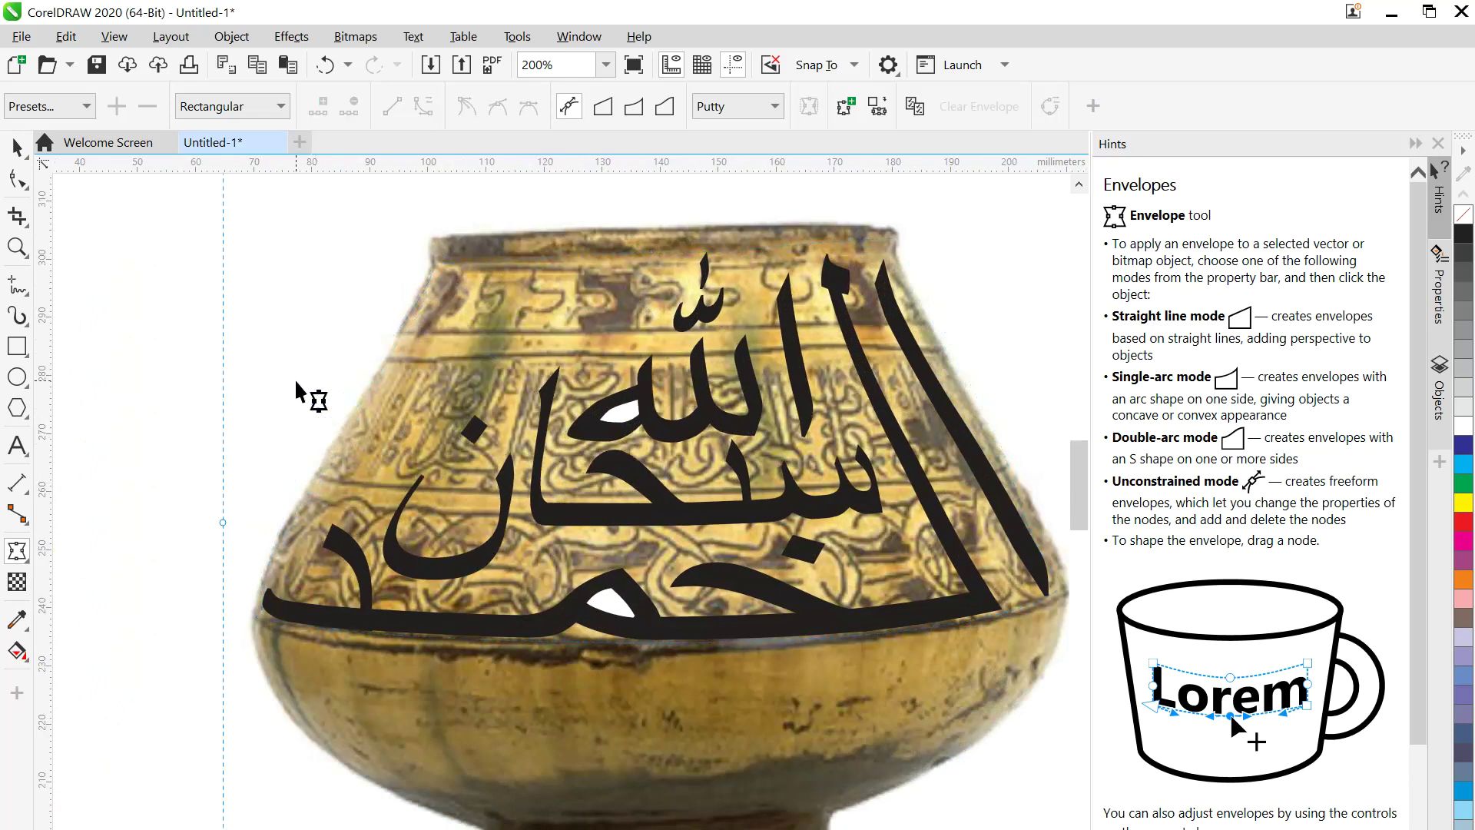
- Delete the jar reference image from behind the warped calligraphy
{"action": "scroll", "coordinate": [296, 382], "scroll_direction": "down", "scroll_amount": 2}
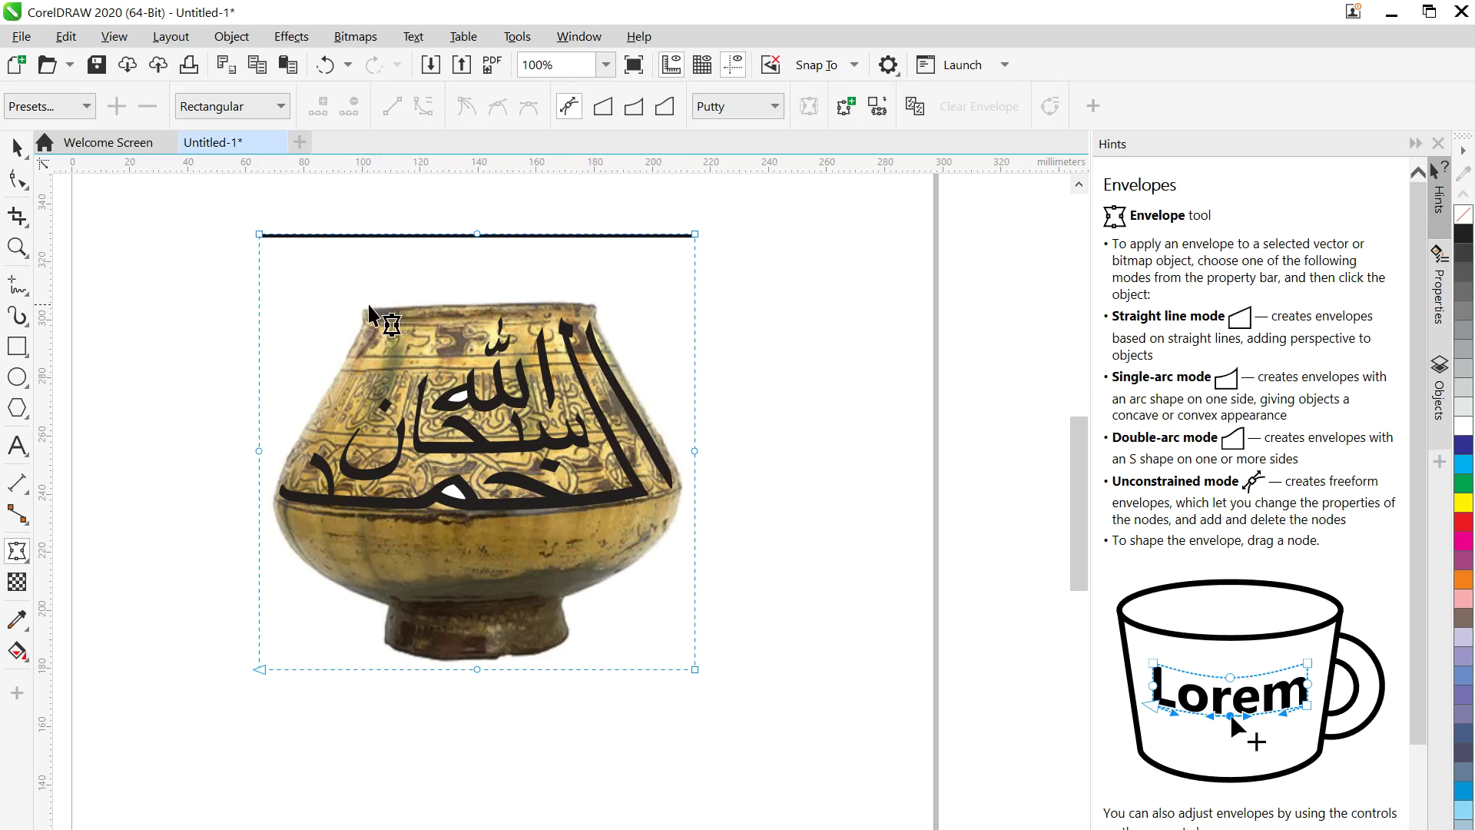
{"action": "left_click", "coordinate": [15, 149]}
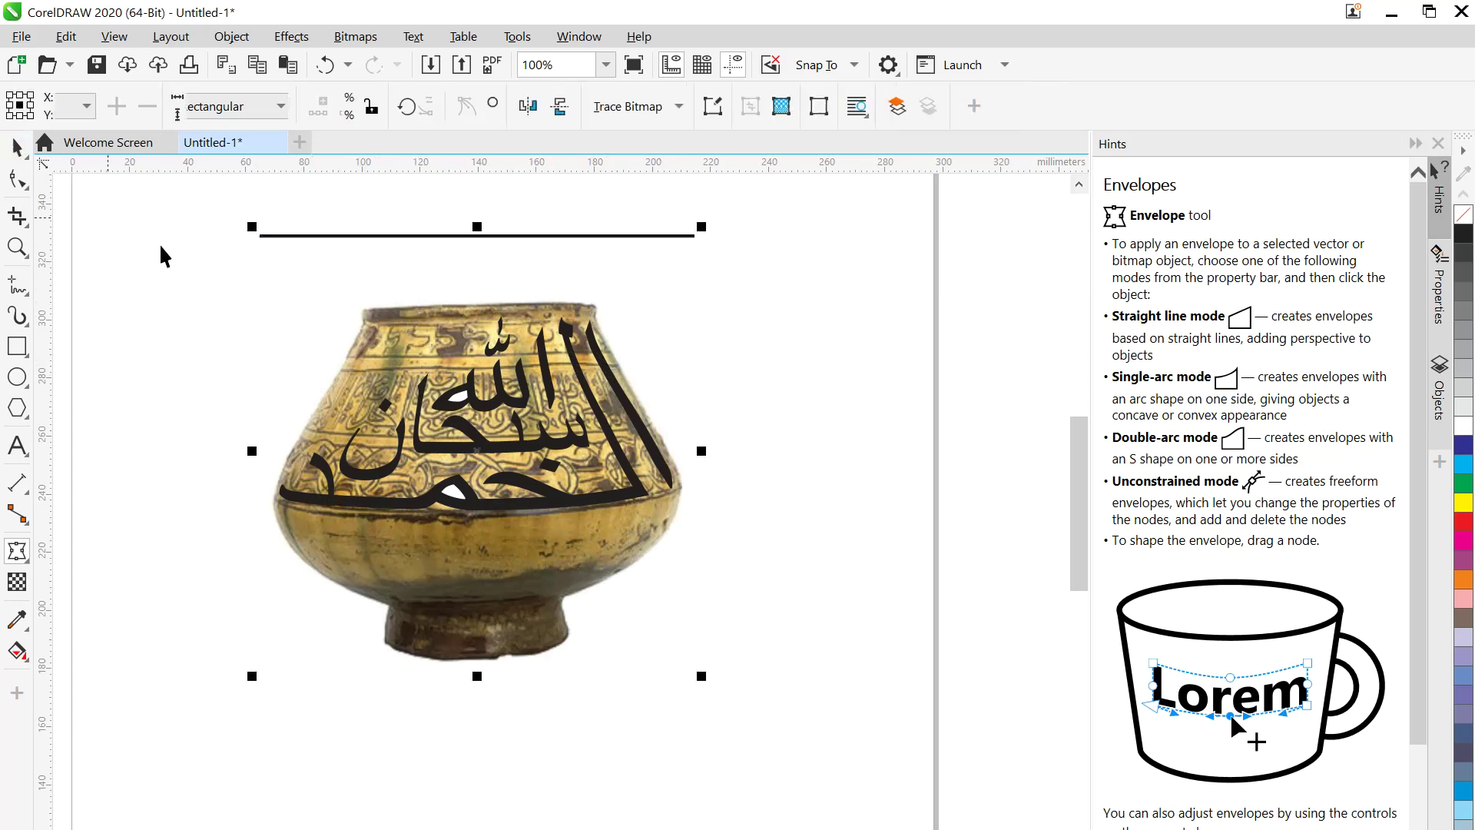
{"action": "key", "text": "Escape"}
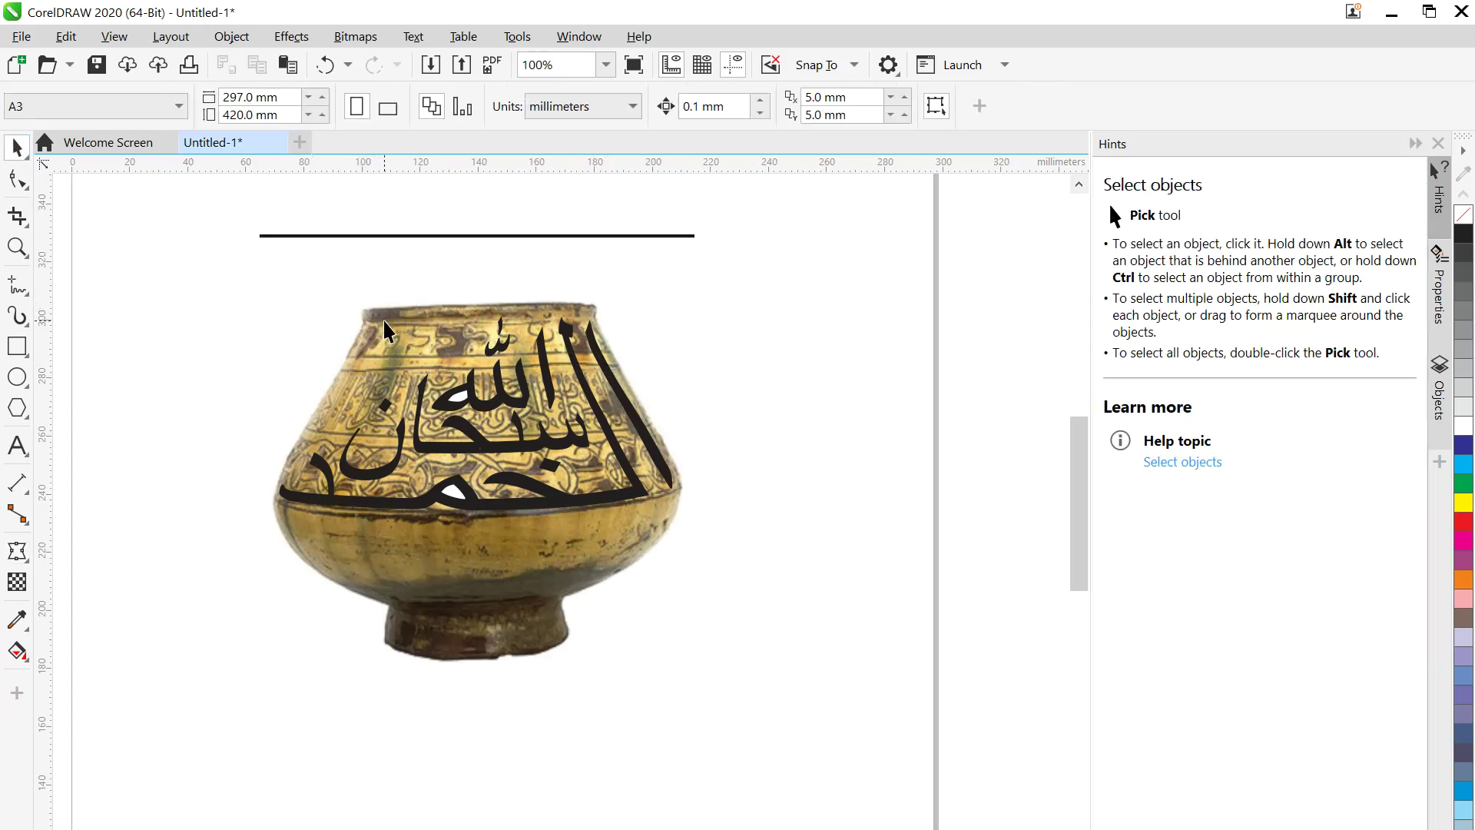
{"action": "left_click", "coordinate": [386, 331]}
{"action": "key", "text": "Delete"}
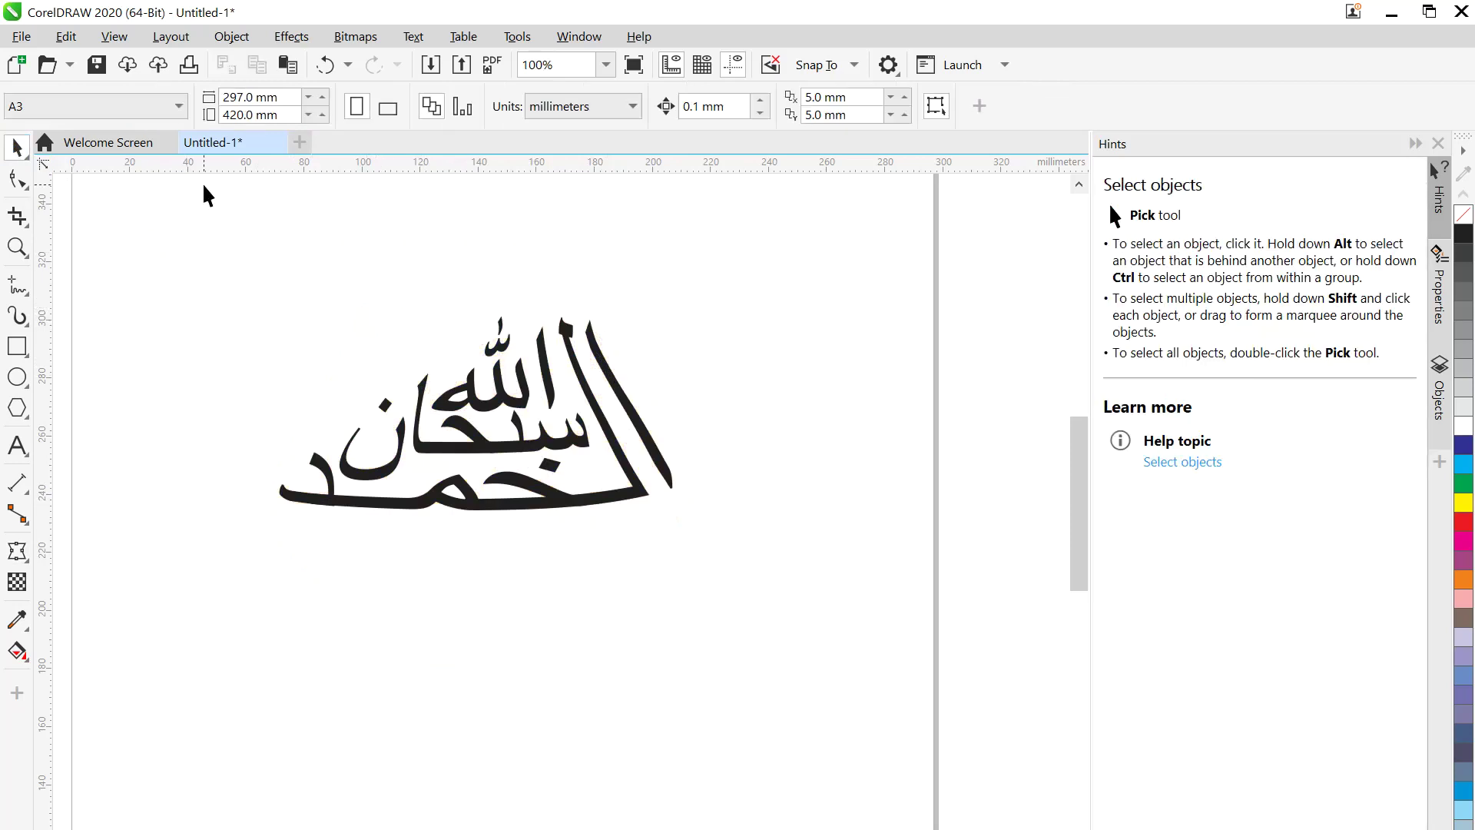
- Export the calligraphy as a DXF - AutoCAD file named 4corel in the cnc folder, keeping the preset AutoCAD export options
{"action": "left_click", "coordinate": [26, 40]}
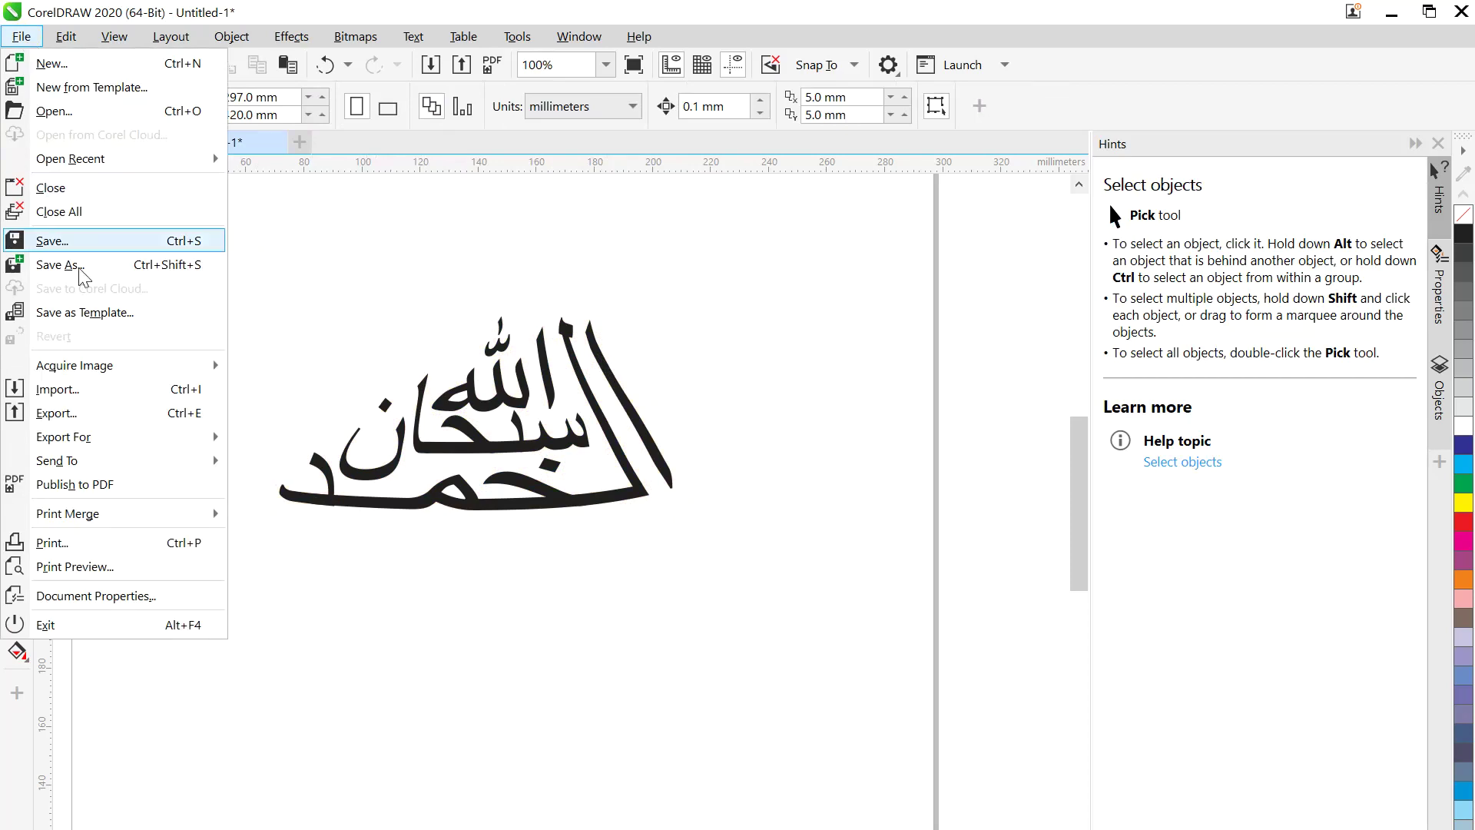
{"action": "left_click", "coordinate": [123, 415]}
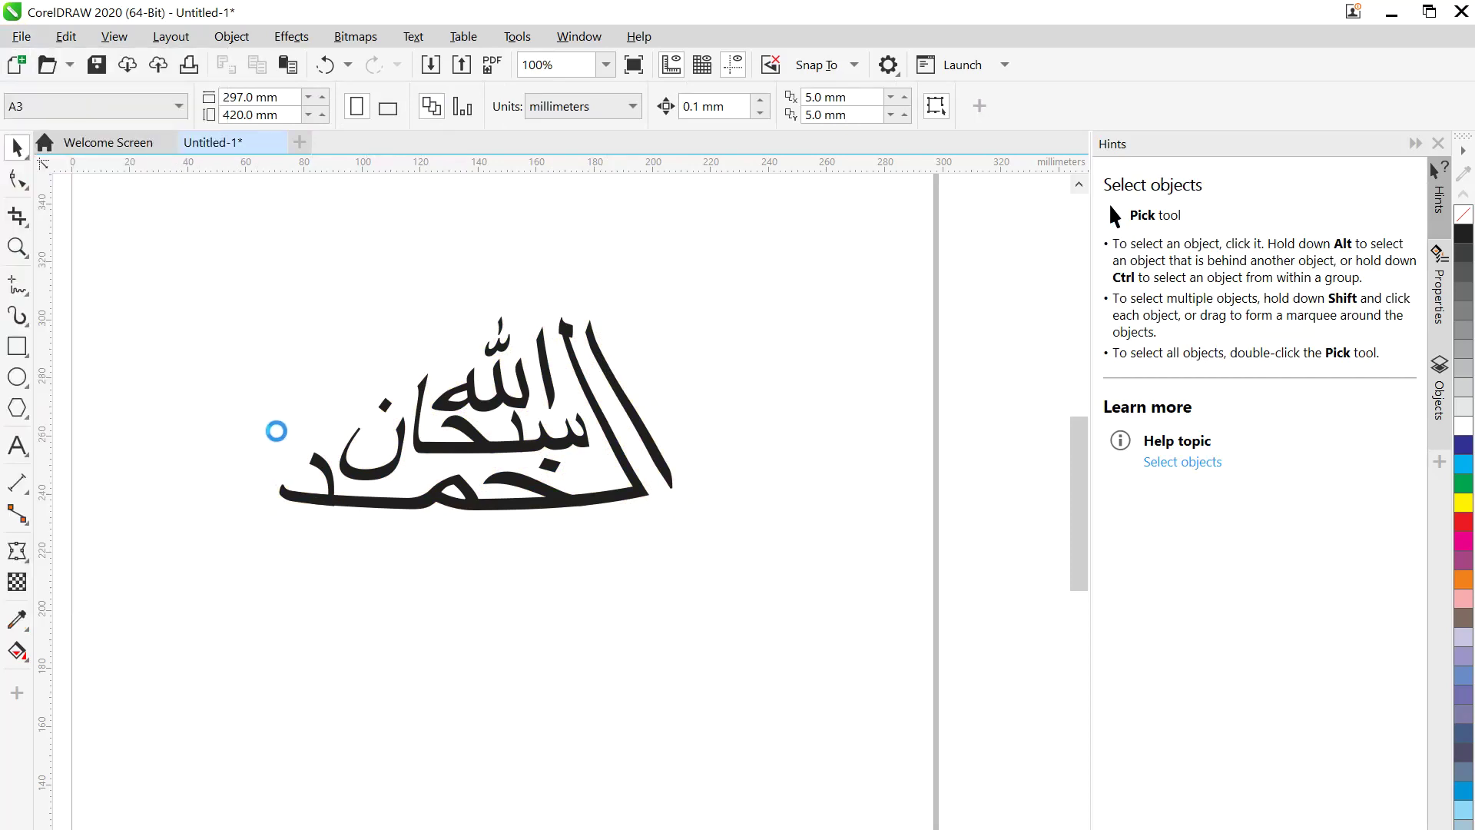
{"action": "left_click", "coordinate": [530, 432]}
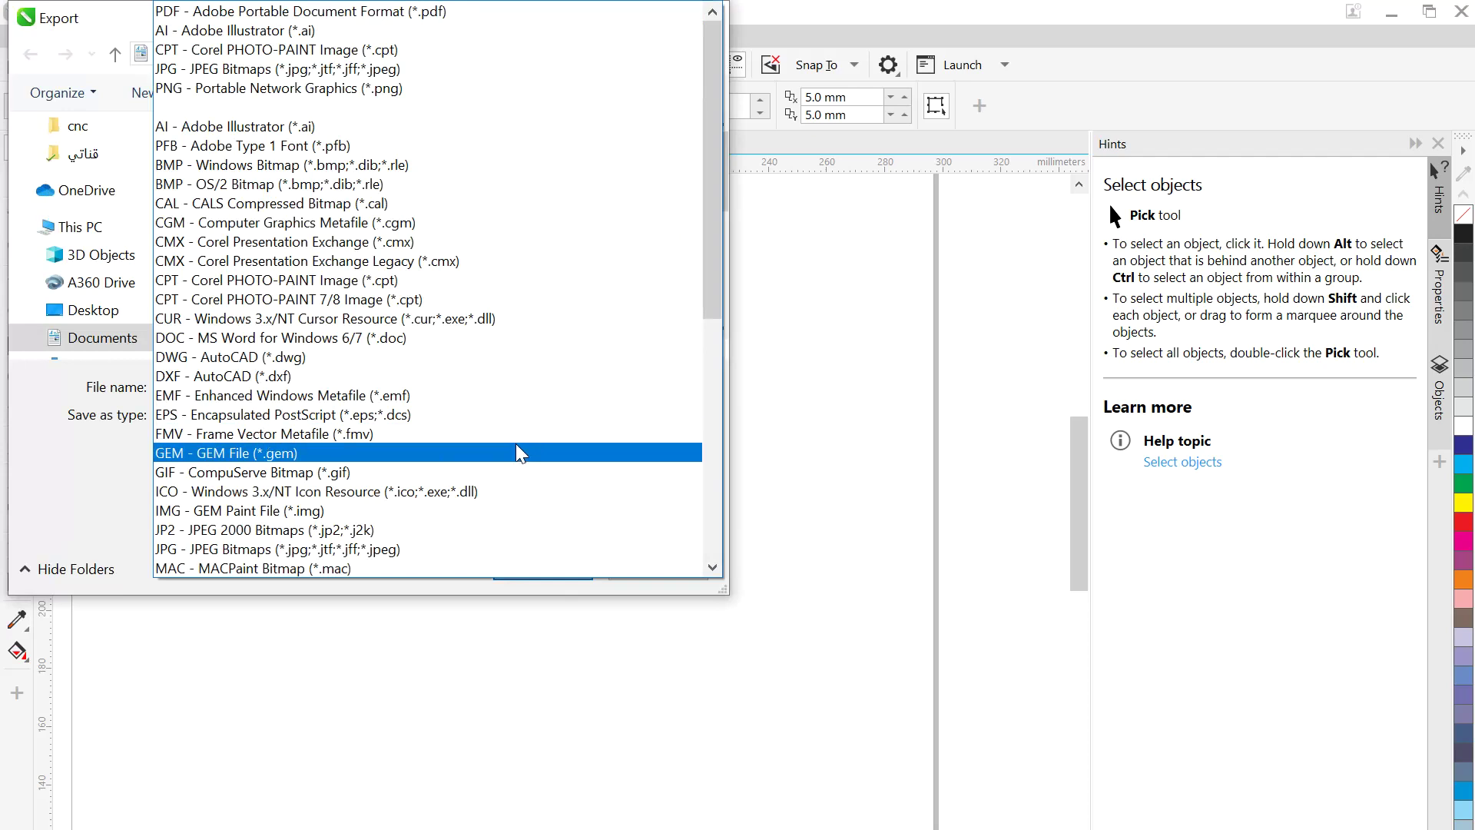
{"action": "left_click", "coordinate": [495, 376]}
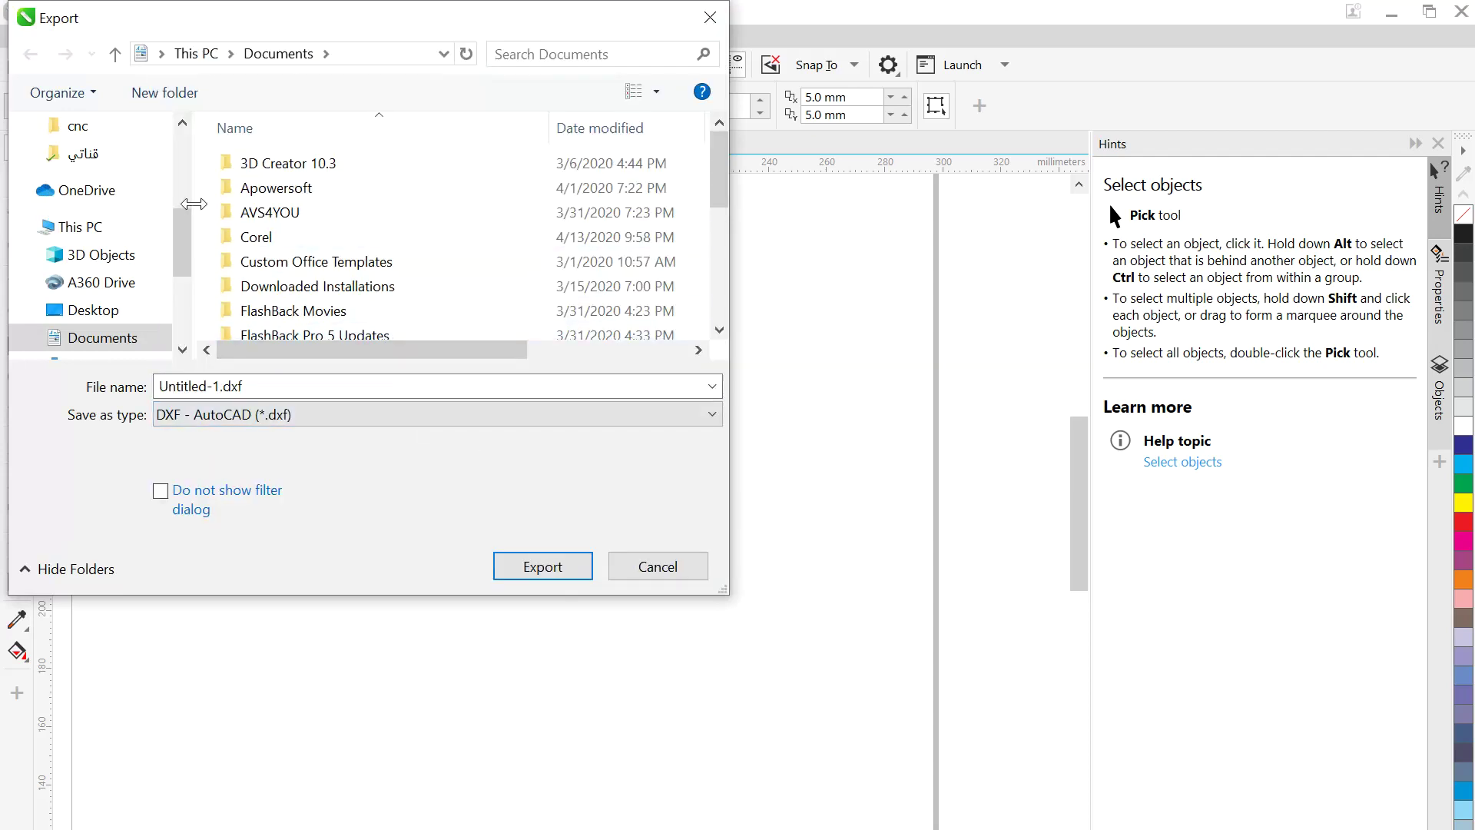
{"action": "left_click", "coordinate": [126, 127]}
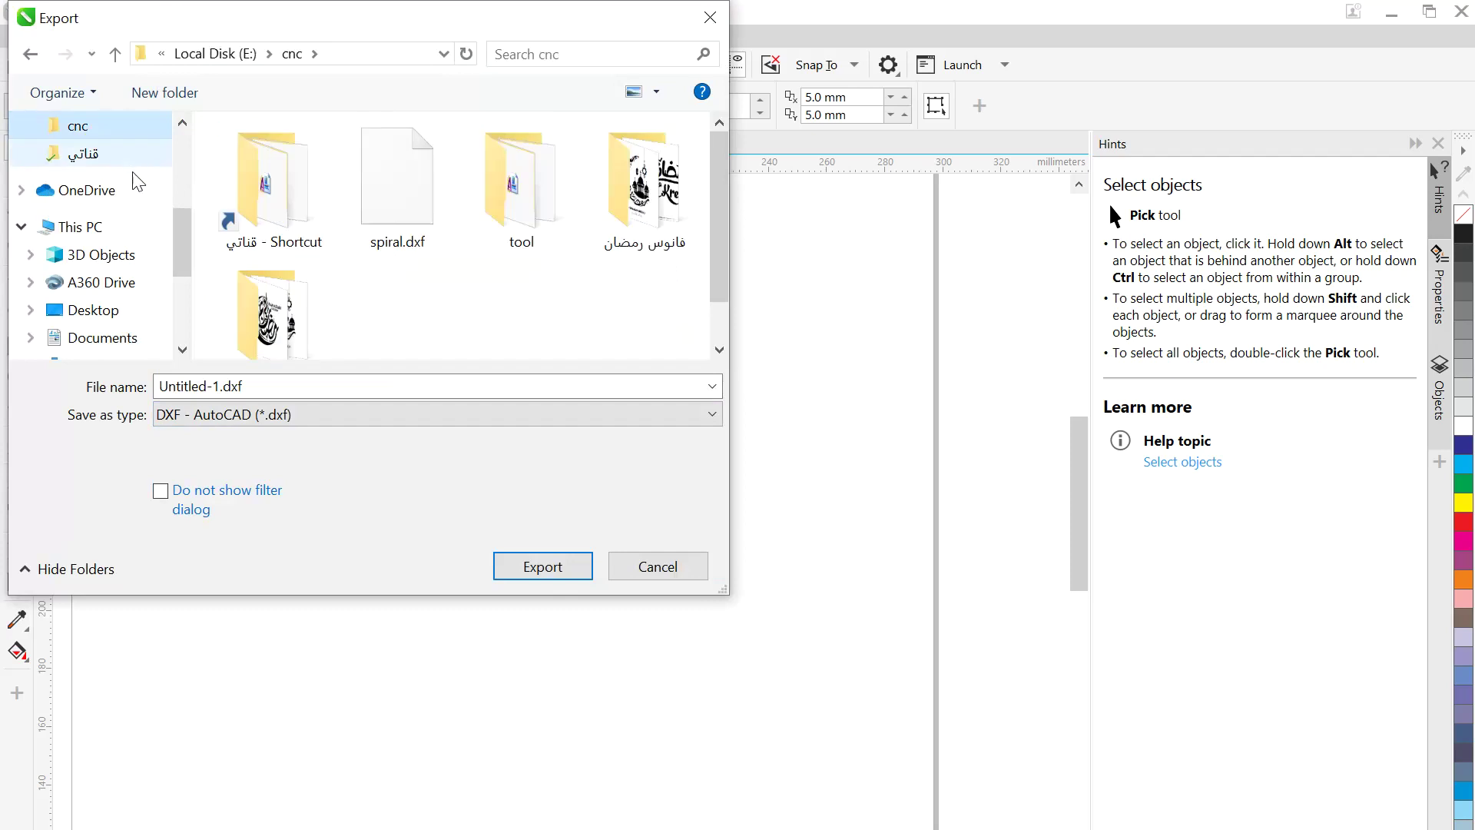
{"action": "left_click", "coordinate": [126, 382]}
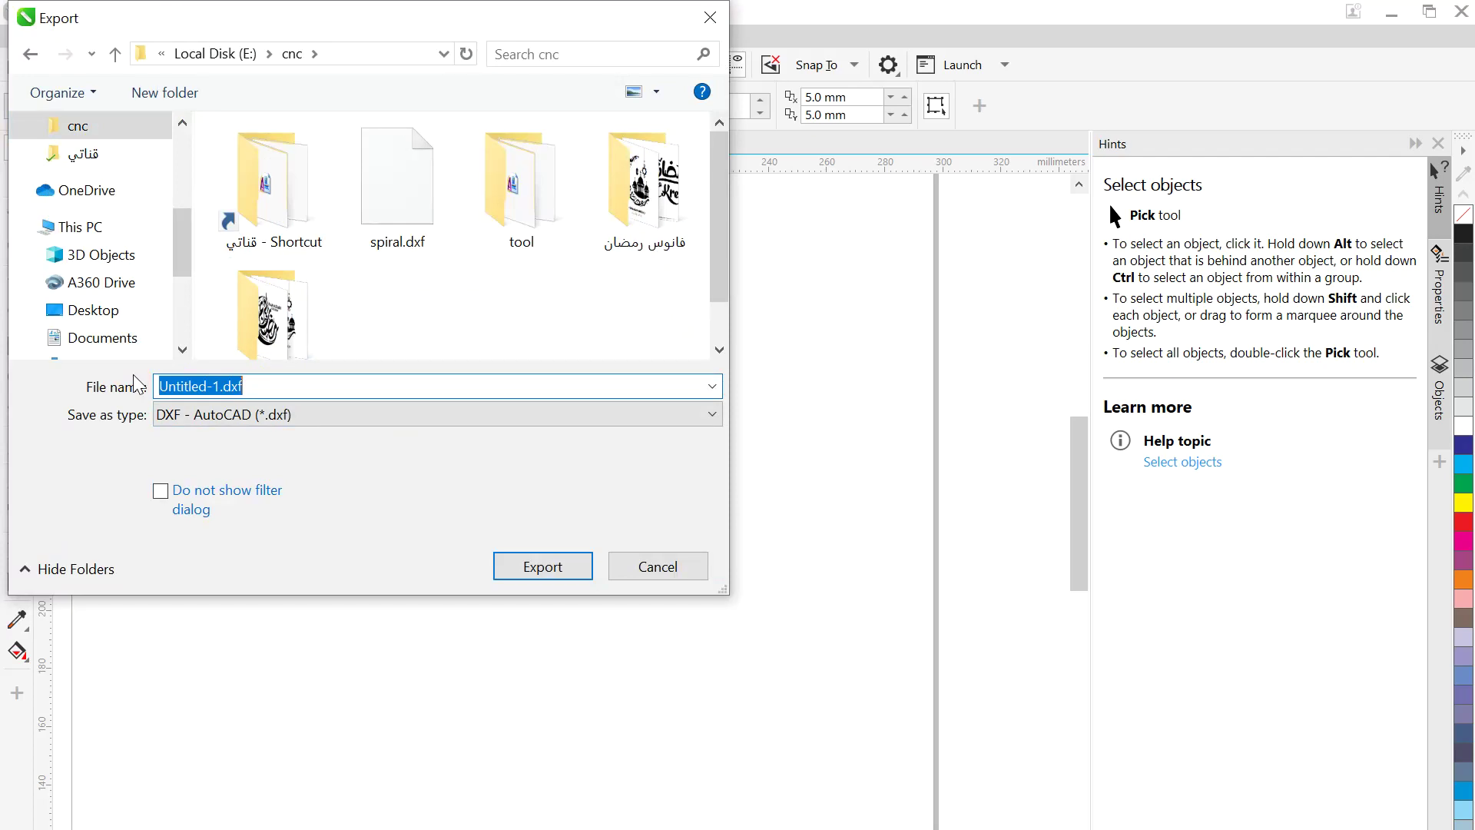
{"action": "type", "text": "4corel"}
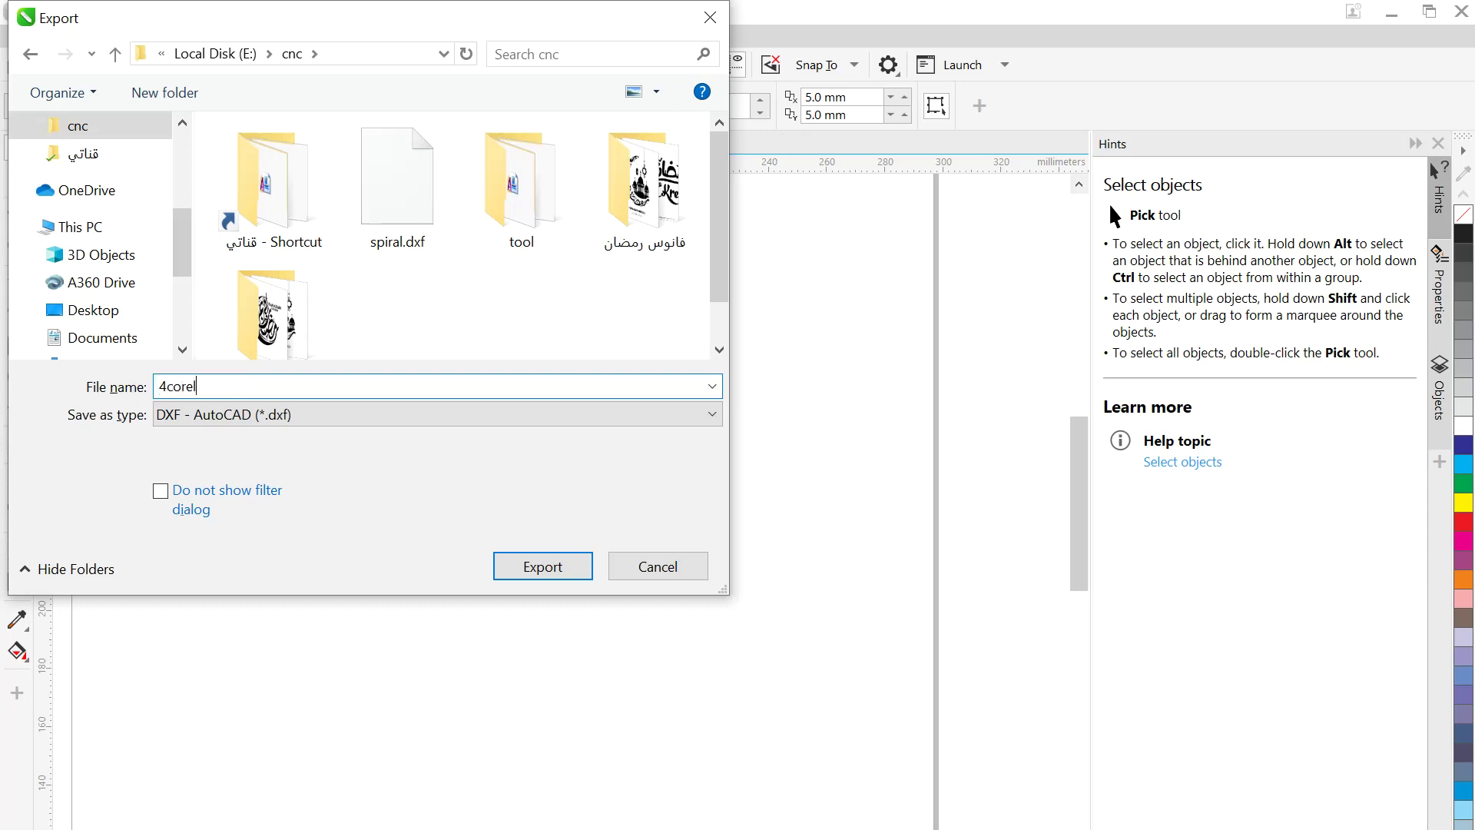
{"action": "left_click", "coordinate": [542, 566]}
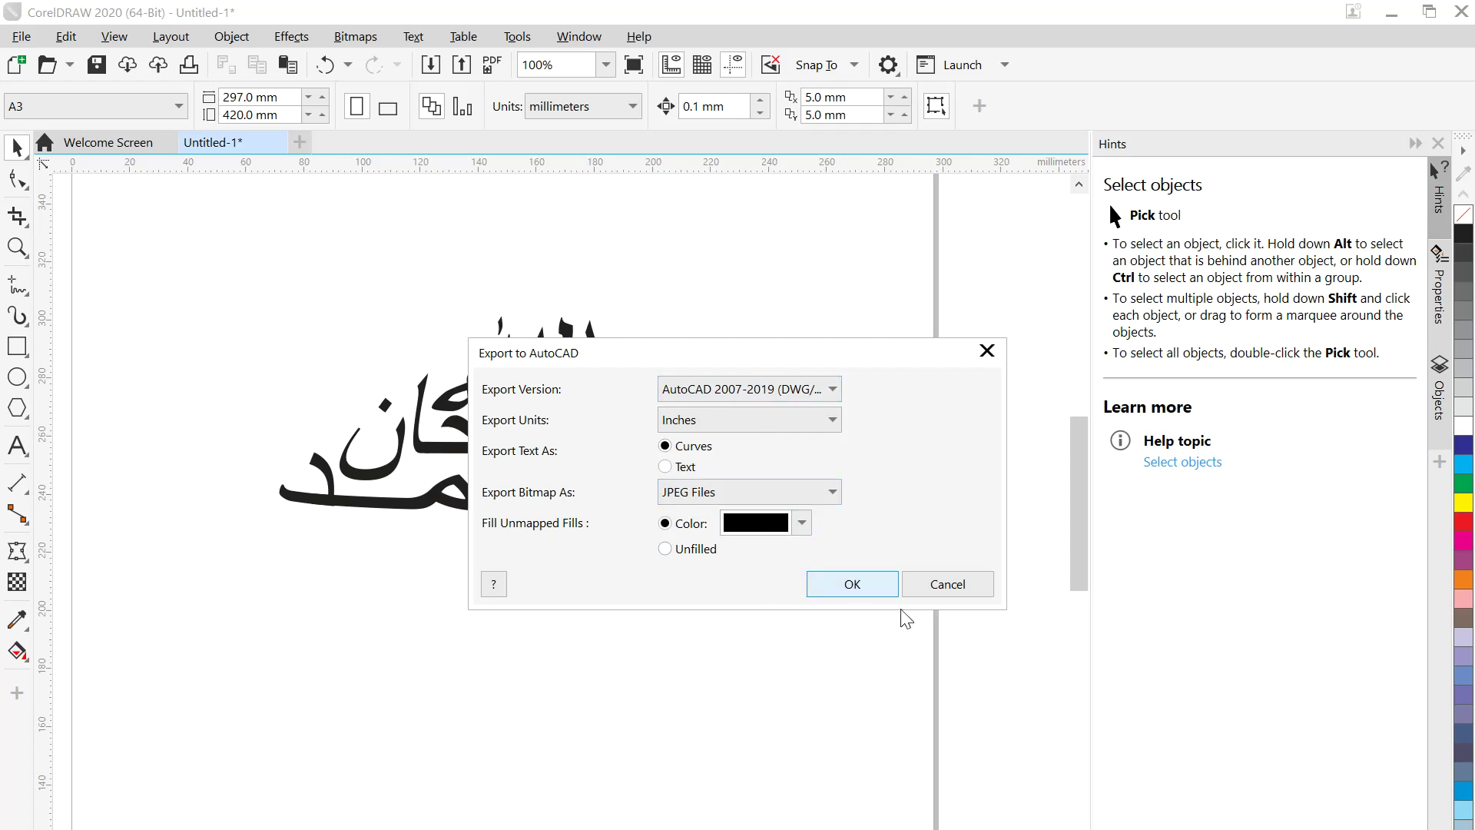
{"action": "left_click", "coordinate": [875, 591]}
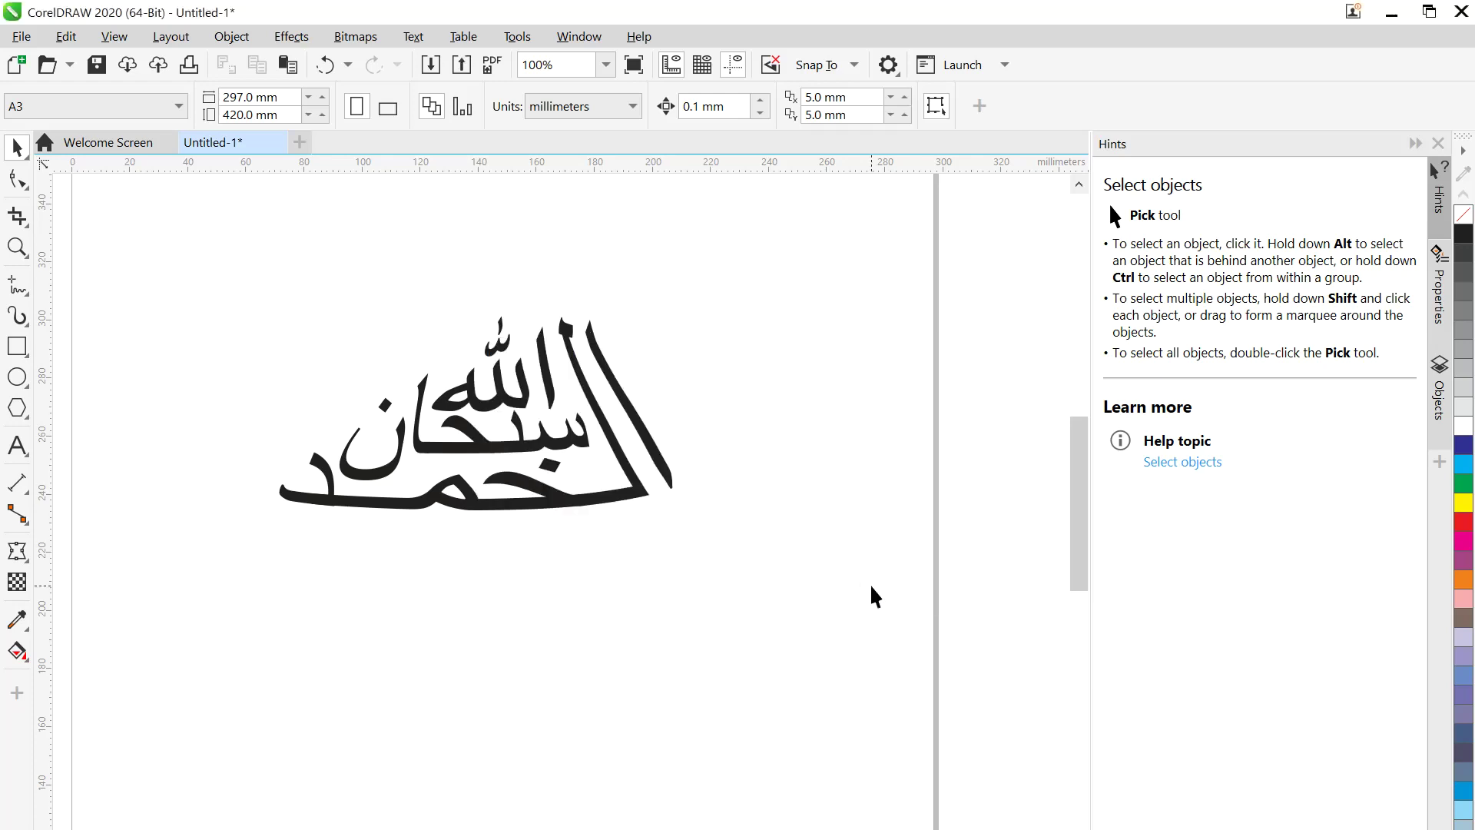
- Switch to File Explorer and locate the exported 4corel.dxf in the cnc folder
{"action": "key", "text": "alt+Tab"}
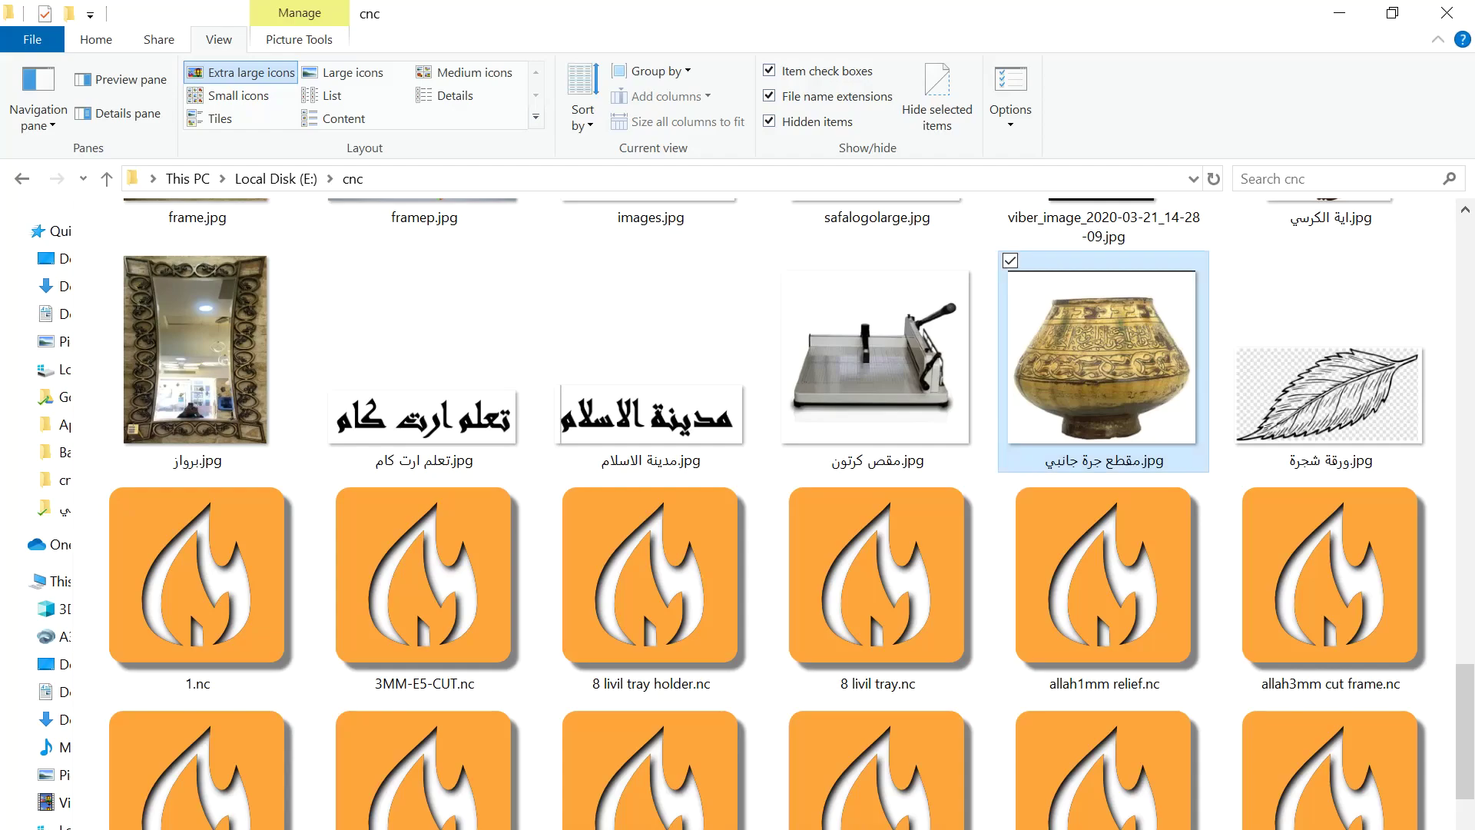
{"action": "scroll", "coordinate": [955, 574], "scroll_direction": "up", "scroll_amount": 2}
{"action": "scroll", "coordinate": [955, 574], "scroll_direction": "up", "scroll_amount": 4}
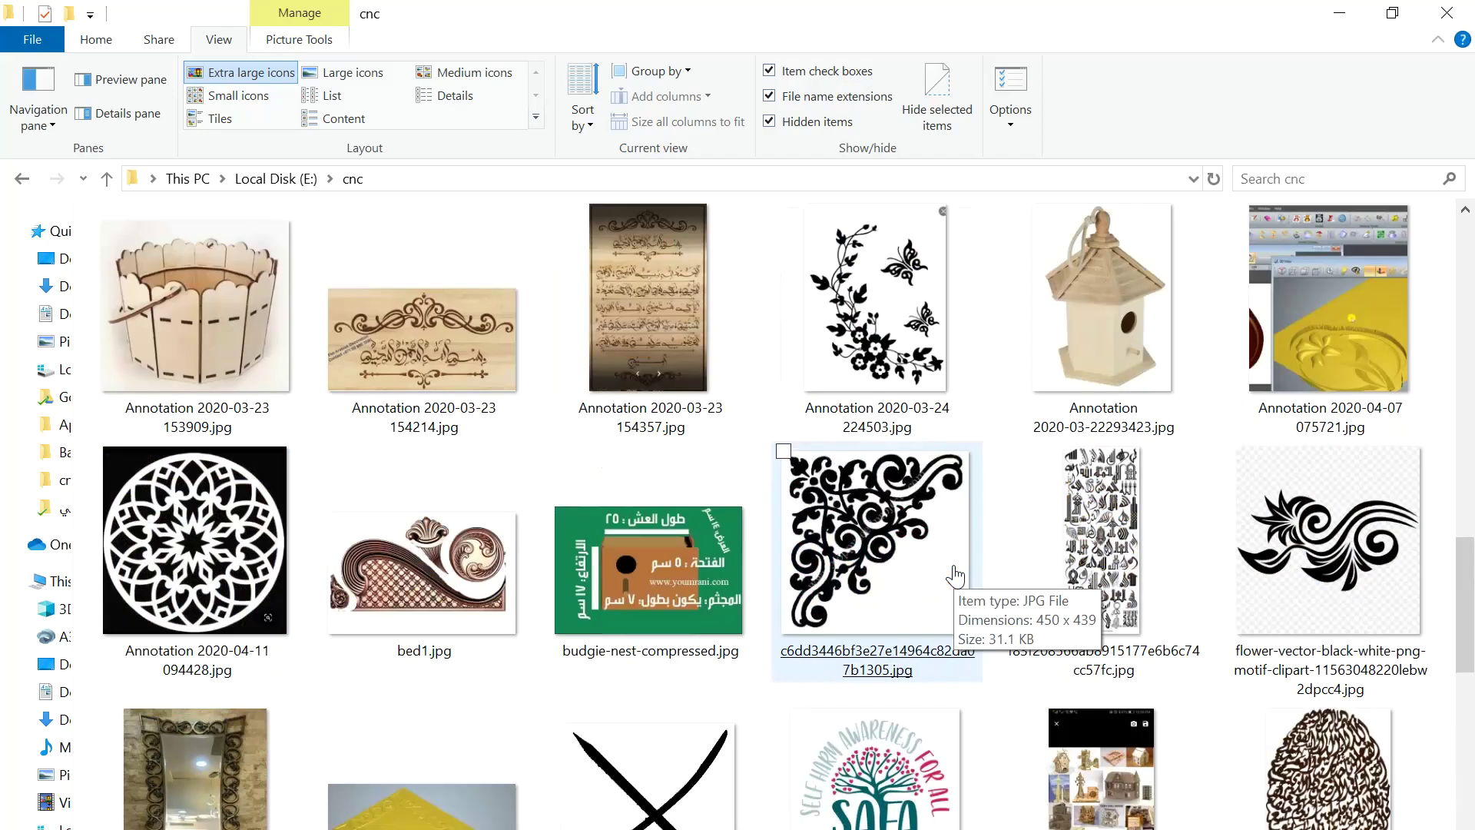
{"action": "scroll", "coordinate": [955, 575], "scroll_direction": "up", "scroll_amount": 8}
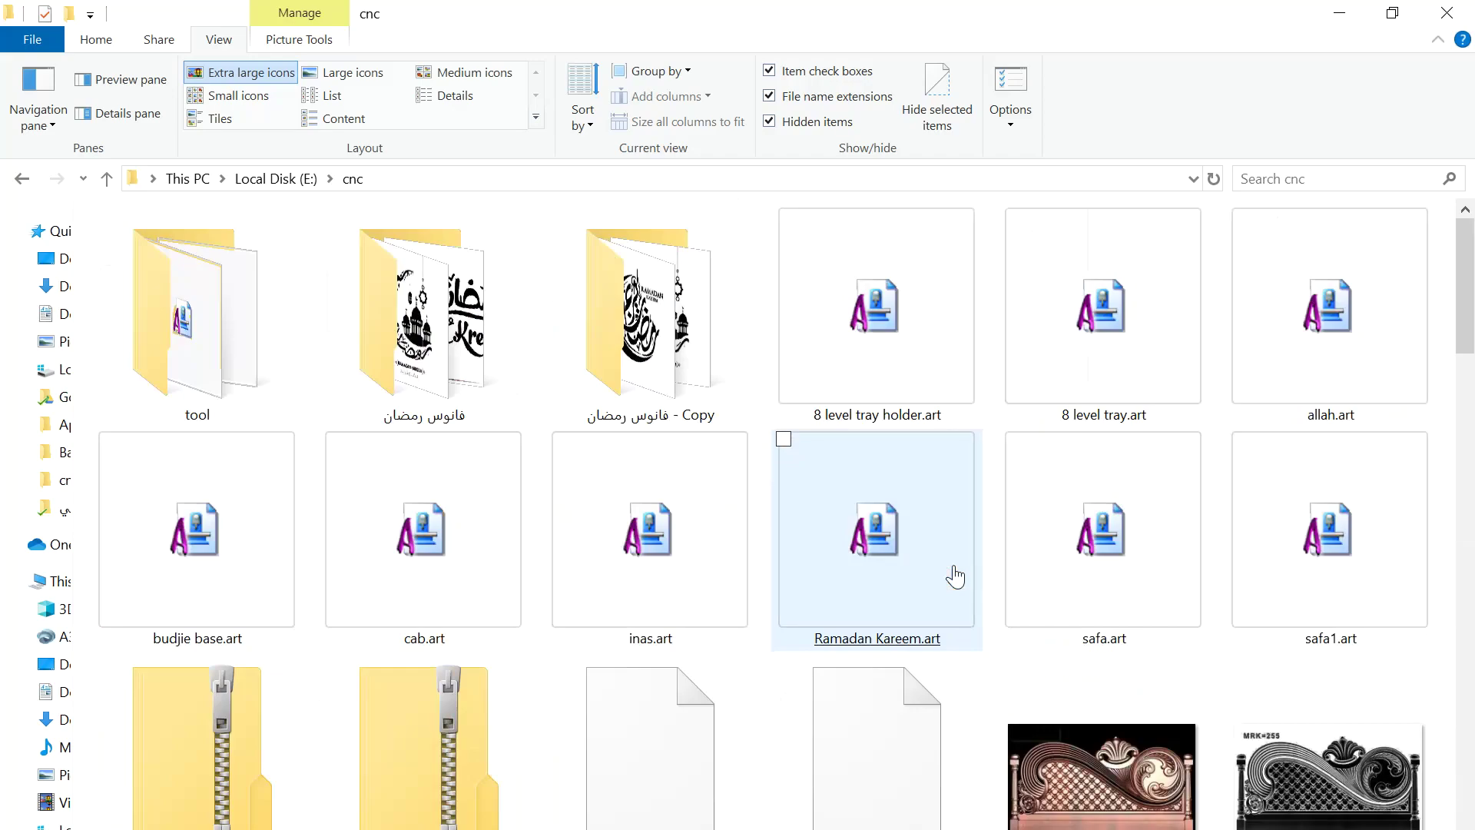
{"action": "scroll", "coordinate": [955, 575], "scroll_direction": "down", "scroll_amount": 10}
{"action": "scroll", "coordinate": [953, 580], "scroll_direction": "down", "scroll_amount": 8}
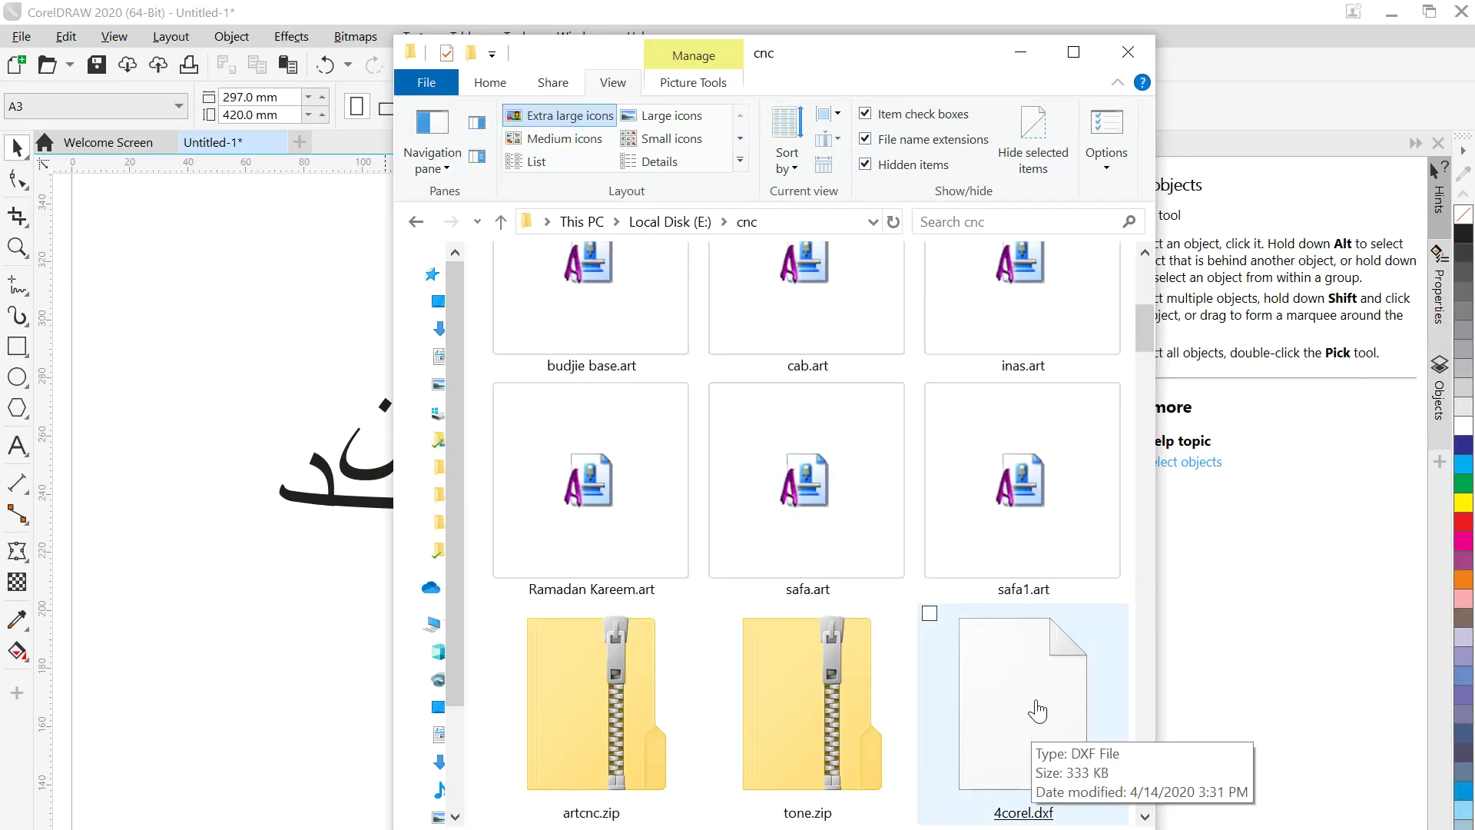